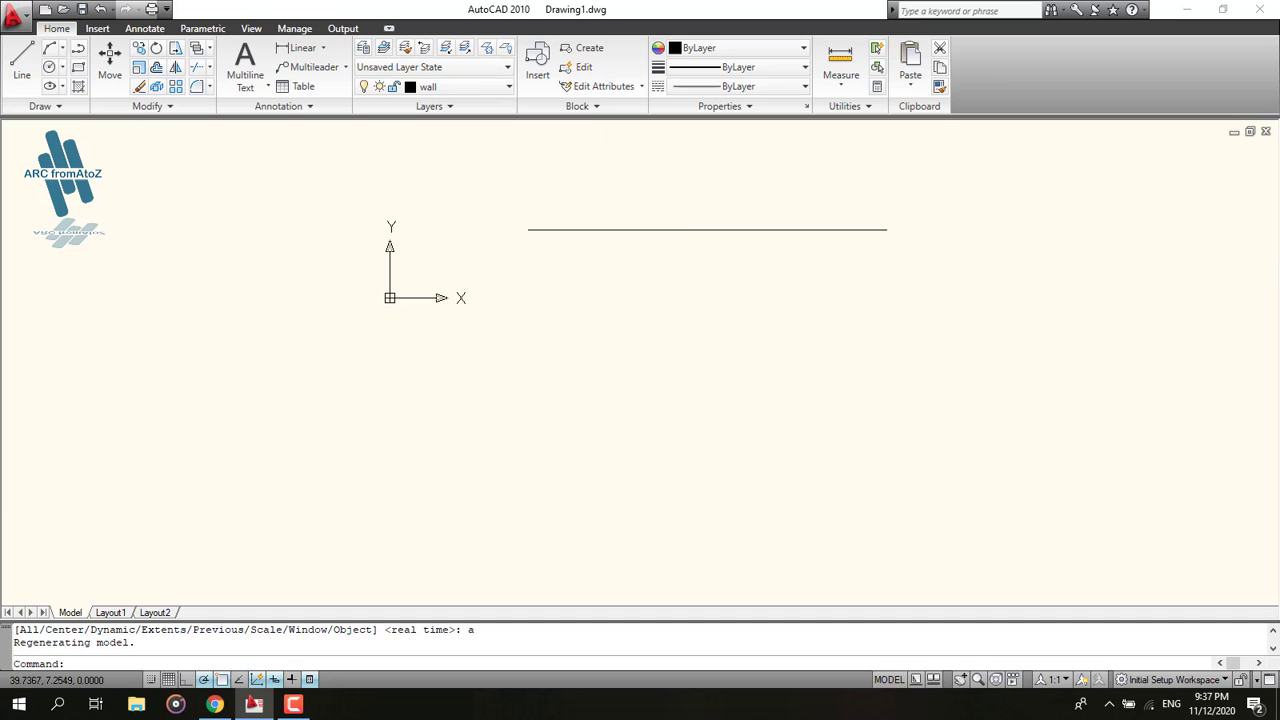
Create a new layer named axis and set its colour to index colour 70.
mouse_move(588, 337)
middle_mouse_down()
mouse_move(486, 474)
mouse_move(338, 580)
middle_mouse_up()
middle_click_drag(506, 417, 506, 417)
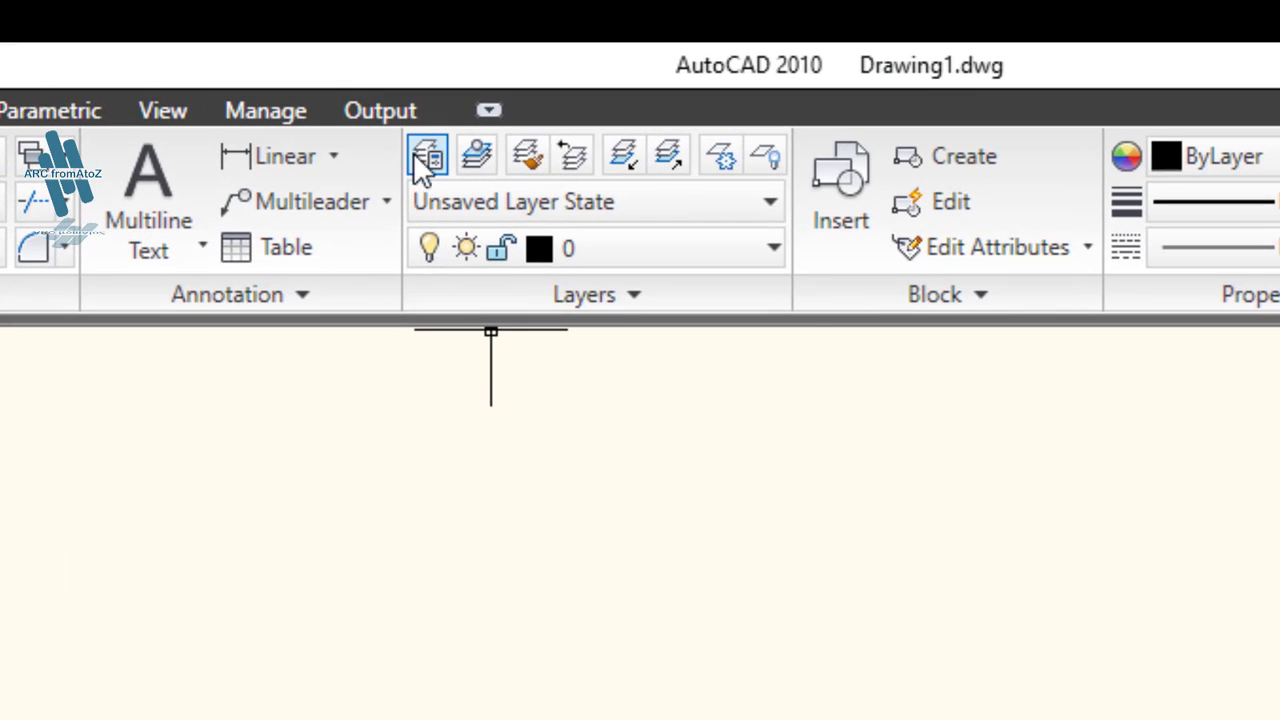
left_click(427, 157)
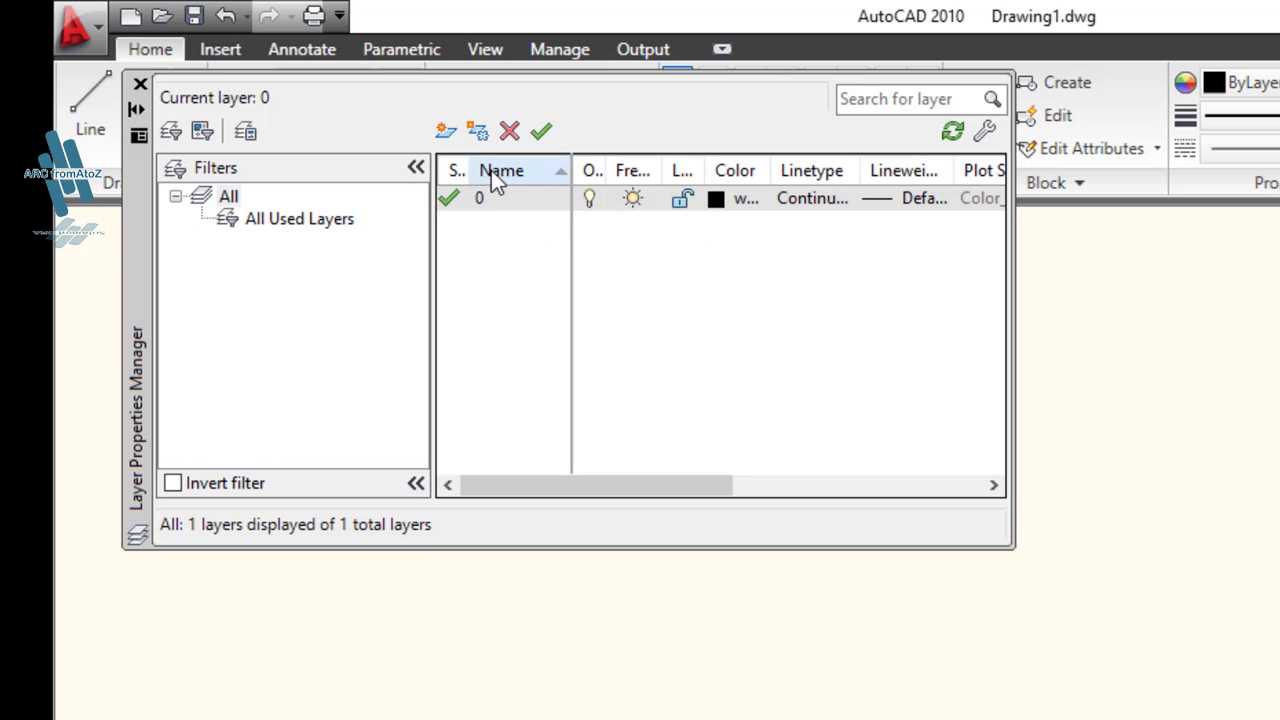
left_click(445, 133)
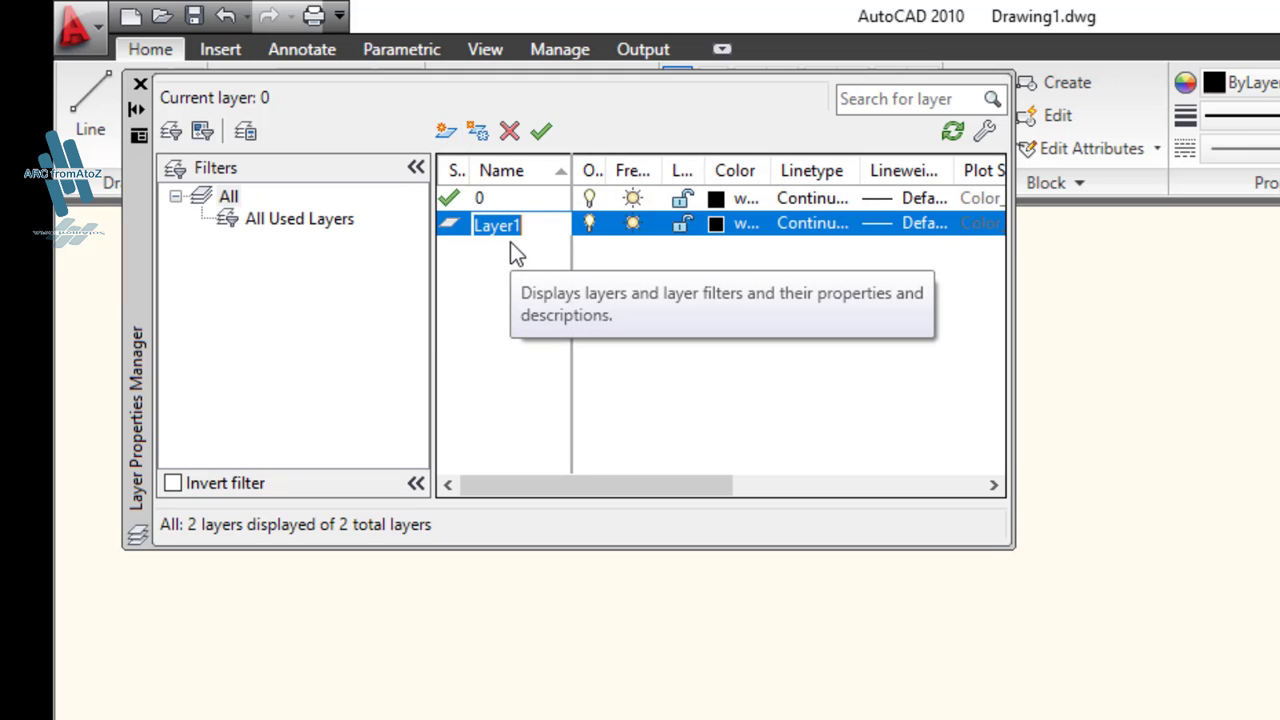
key("Return")
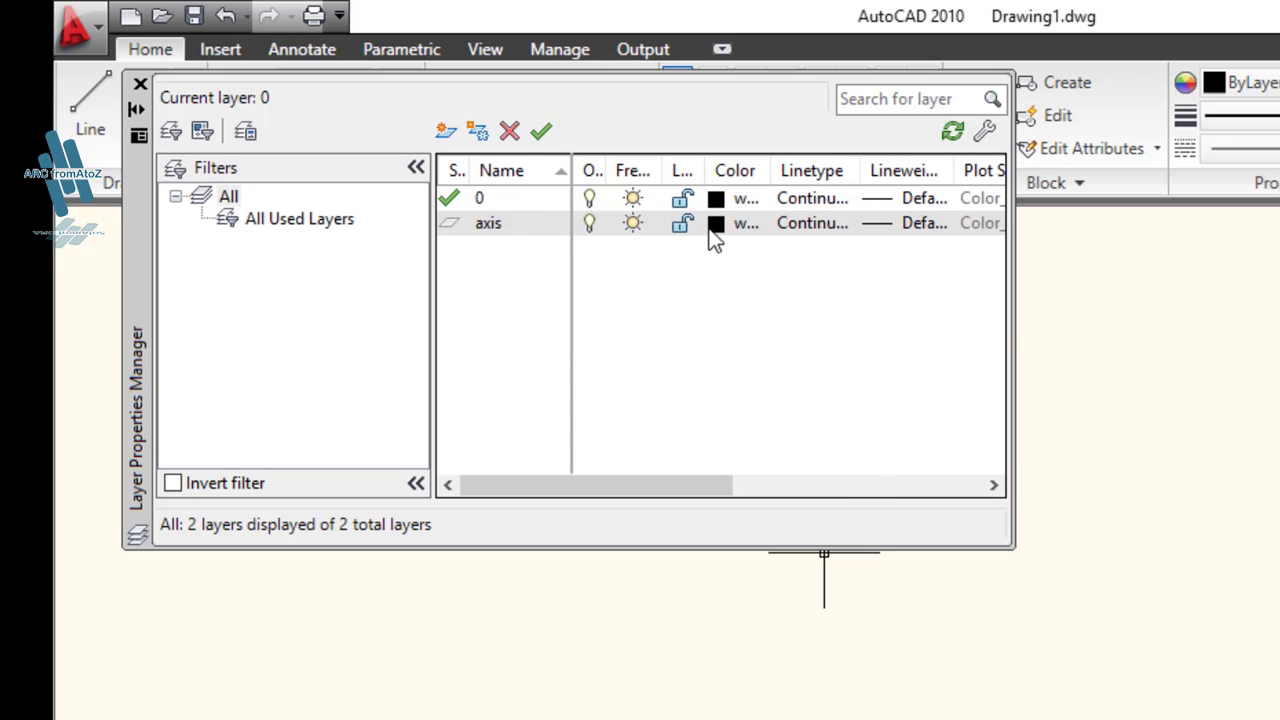
left_click(713, 225)
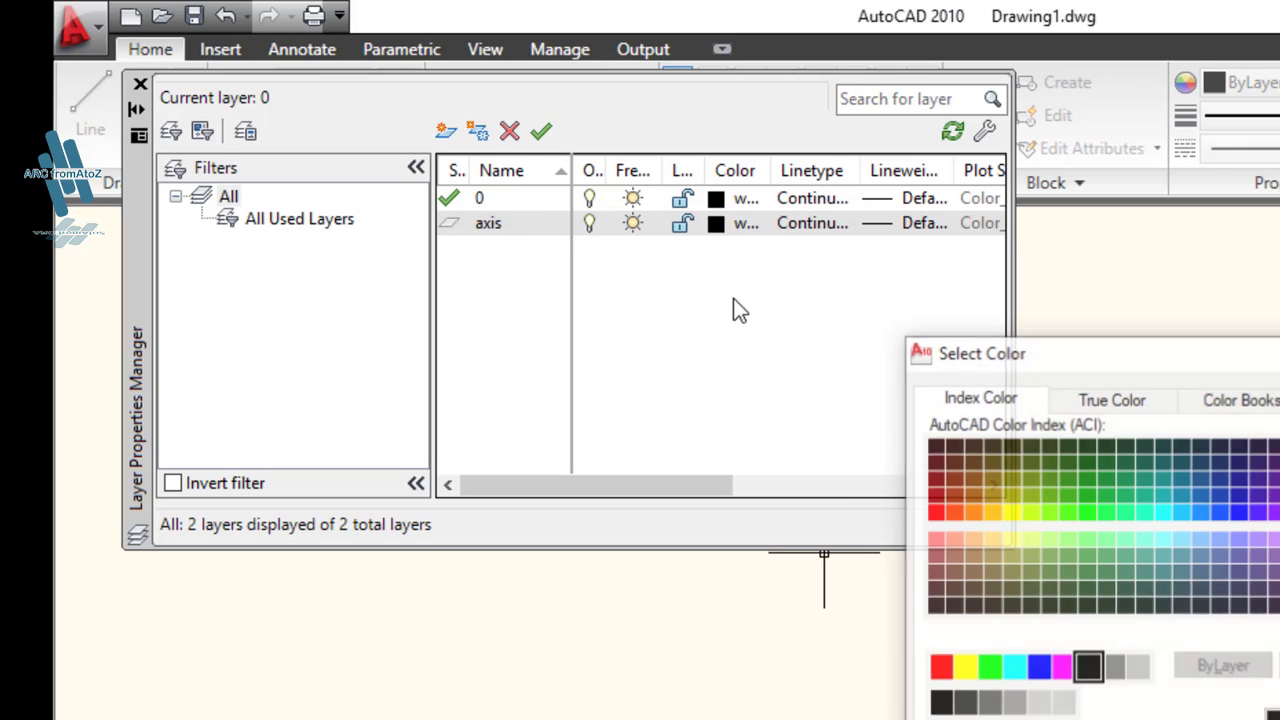
left_click(1049, 513)
left_click(1125, 719)
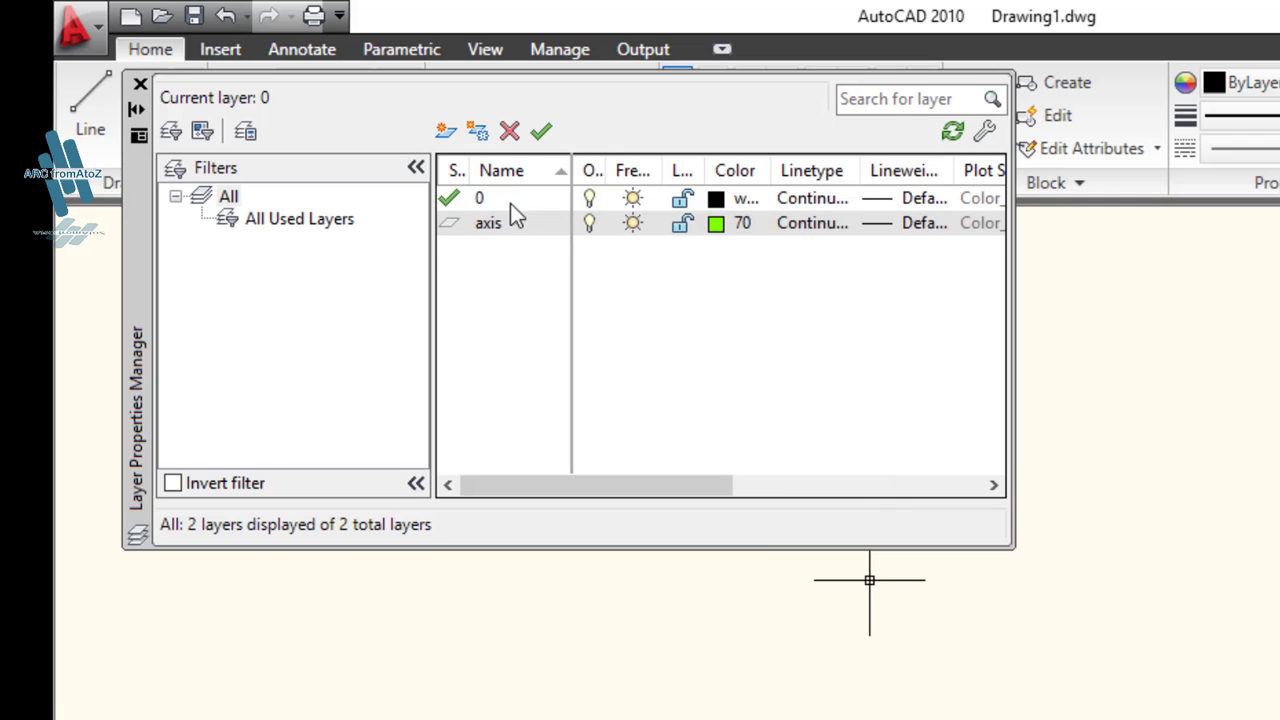
left_click(446, 138)
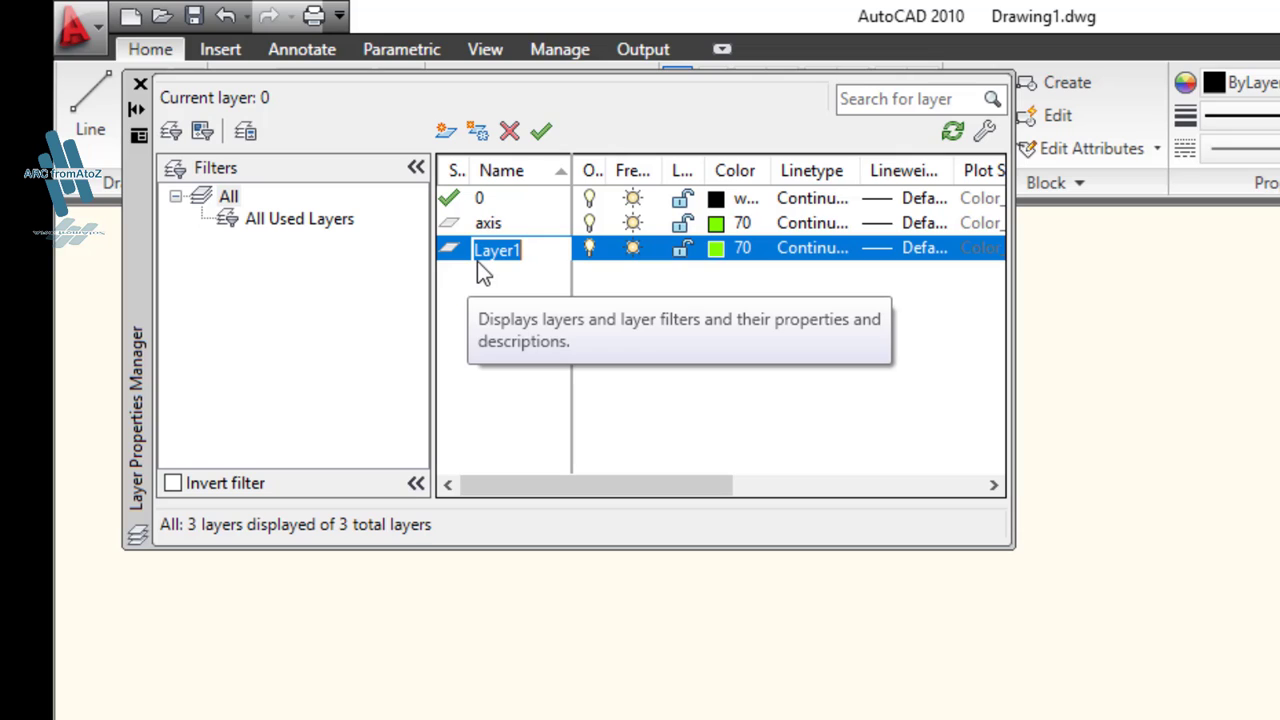
type("windoe")
key("BackSpace")
key("BackSpace")
left_click(509, 131)
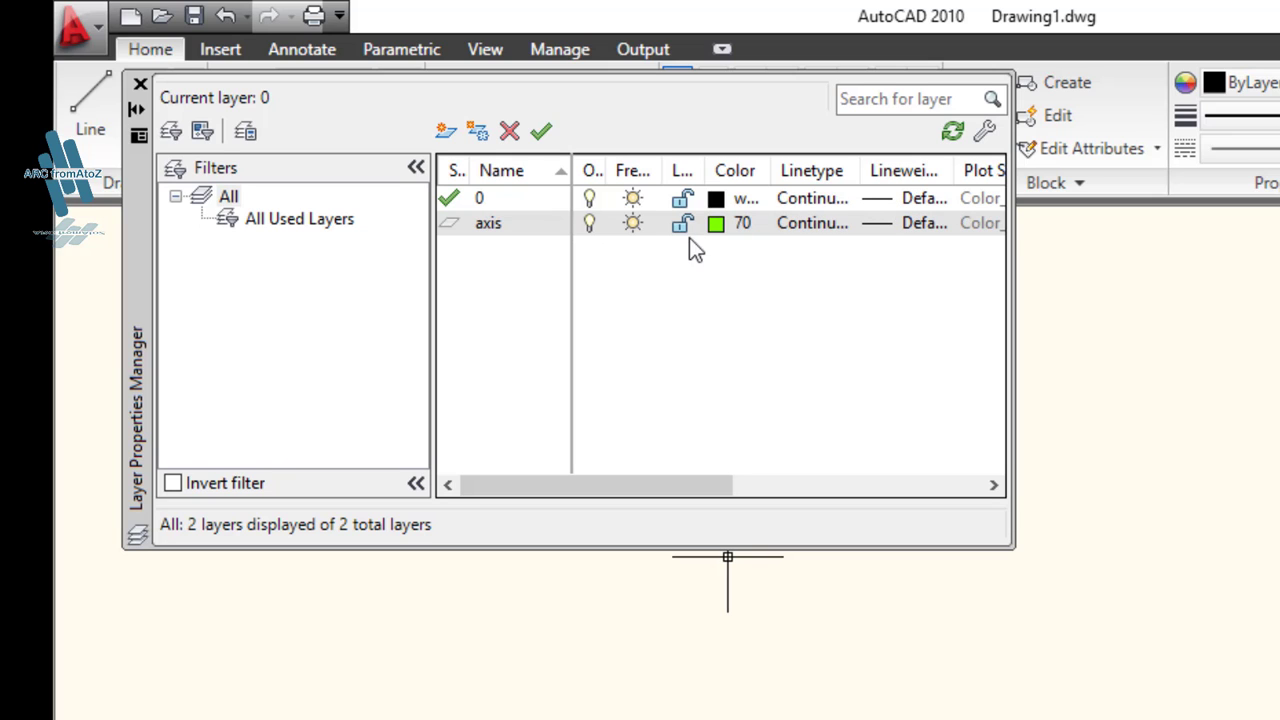
Make the axis layer the current layer.
double_click(449, 233)
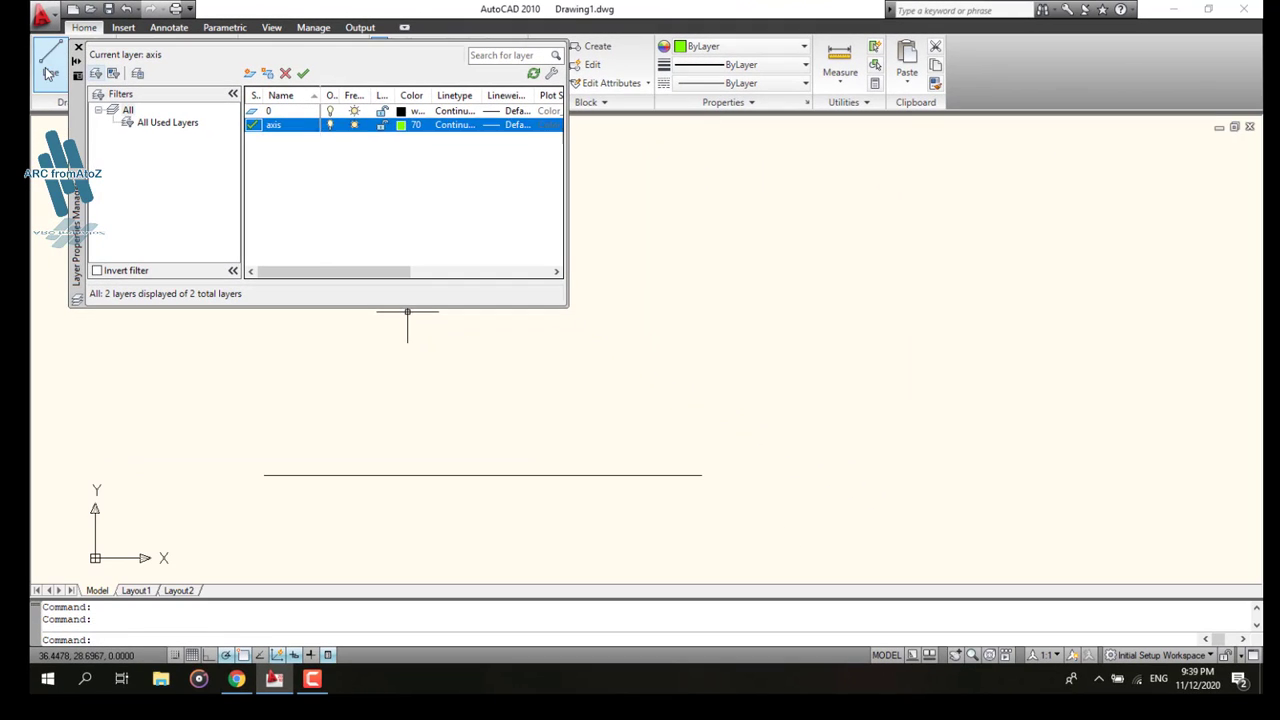
left_click(49, 66)
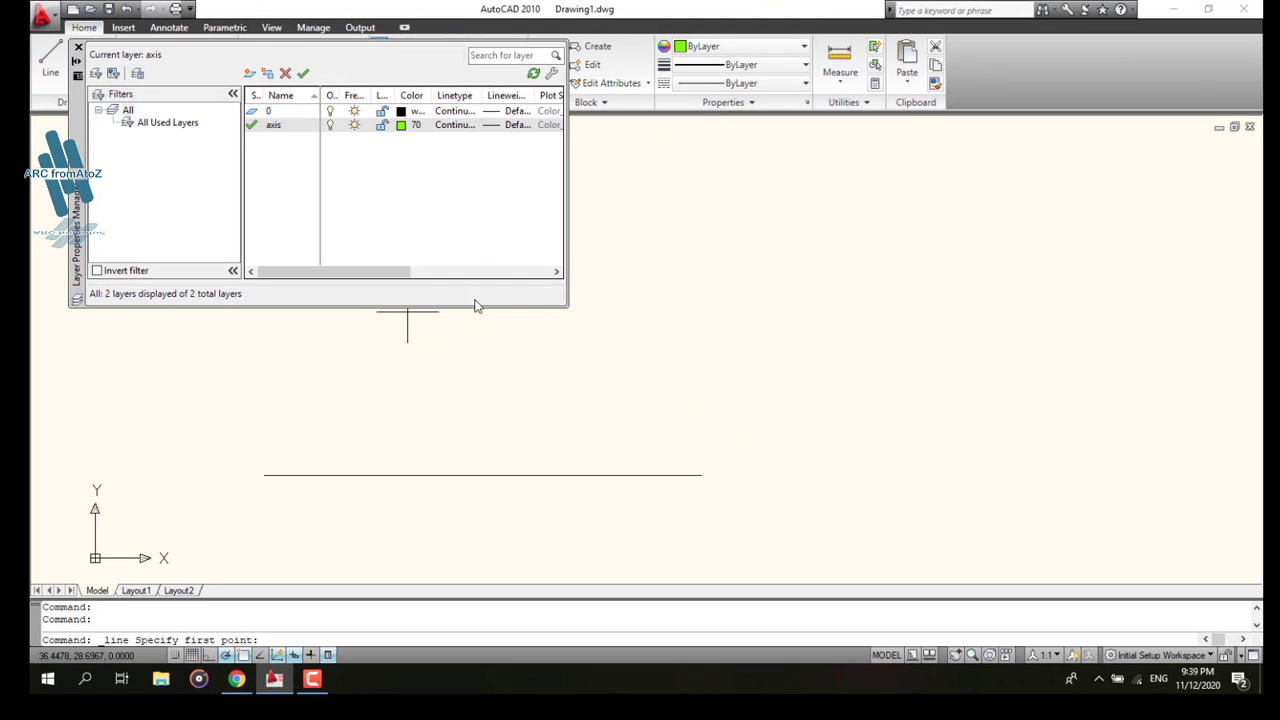
left_click(397, 408)
left_click(697, 395)
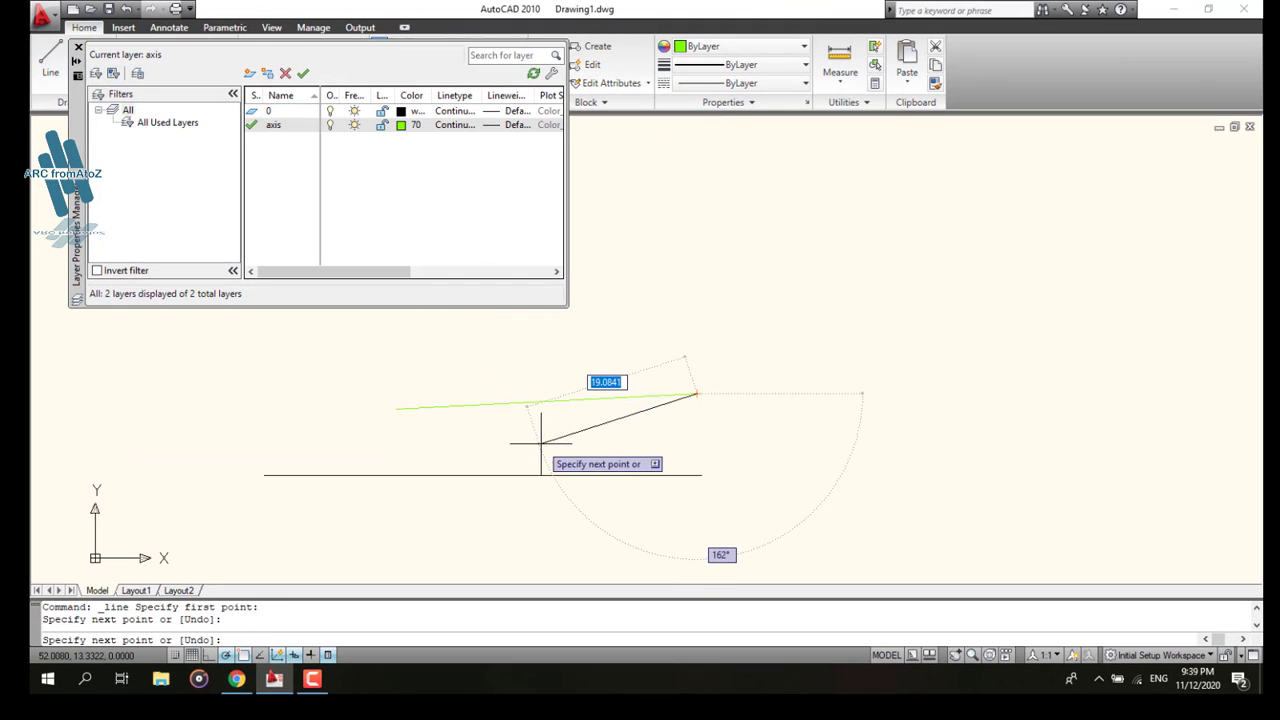
left_click(700, 475)
left_click(437, 513)
left_click(922, 464)
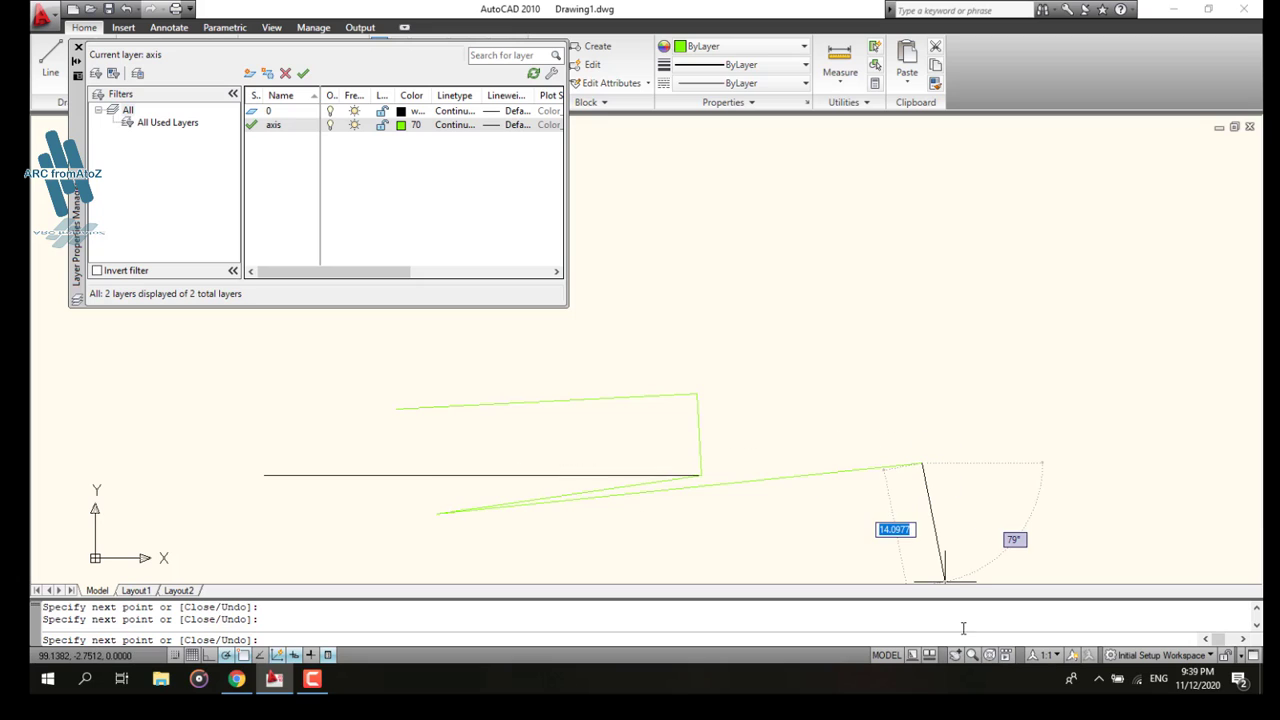
key("ctrl+z")
key("ctrl+z")
key("ctrl+z")
key("ctrl+z")
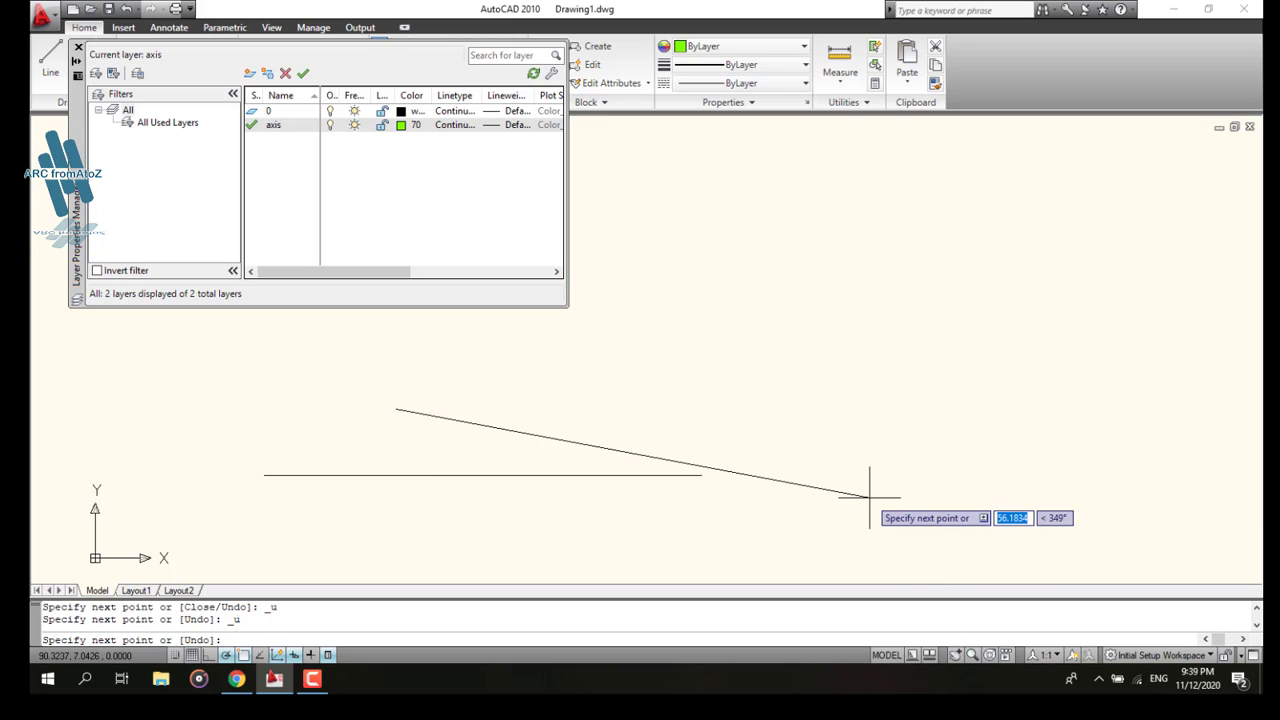
key("Escape")
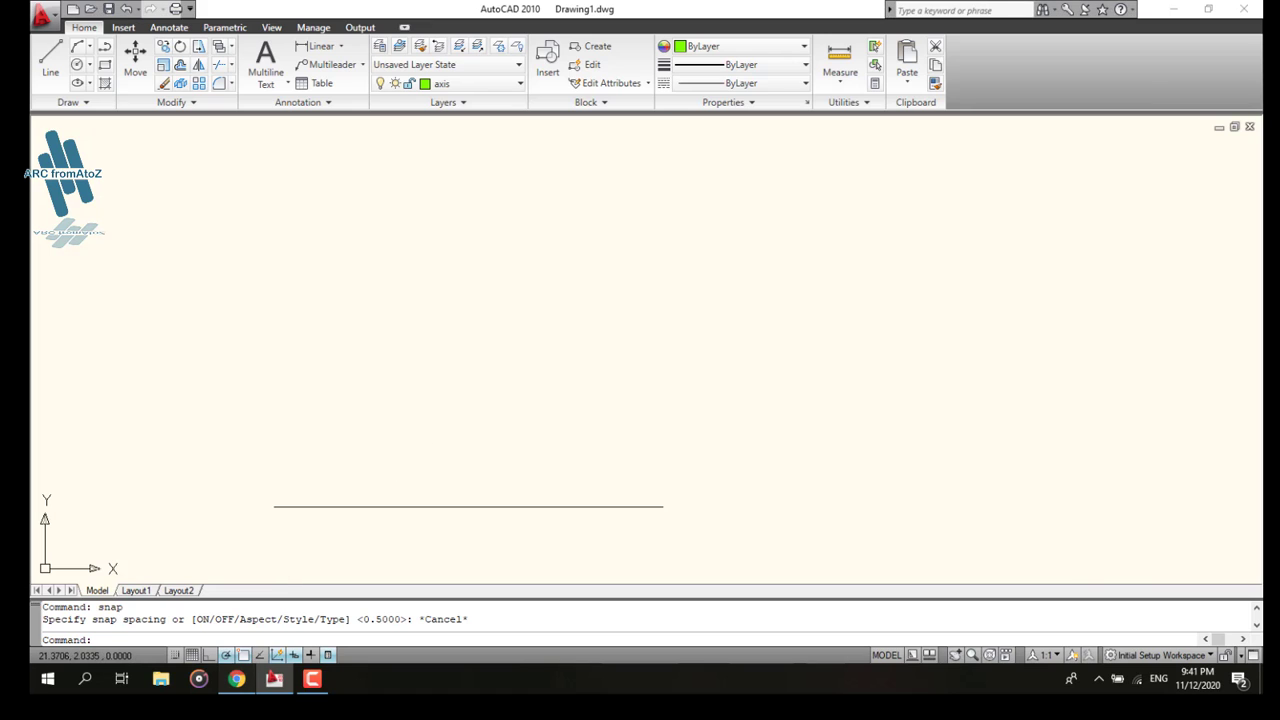
Look over the house sections and elevations in the Section Sheet Combined PDF in Chrome and return to the AutoCAD drawing.
left_click(236, 679)
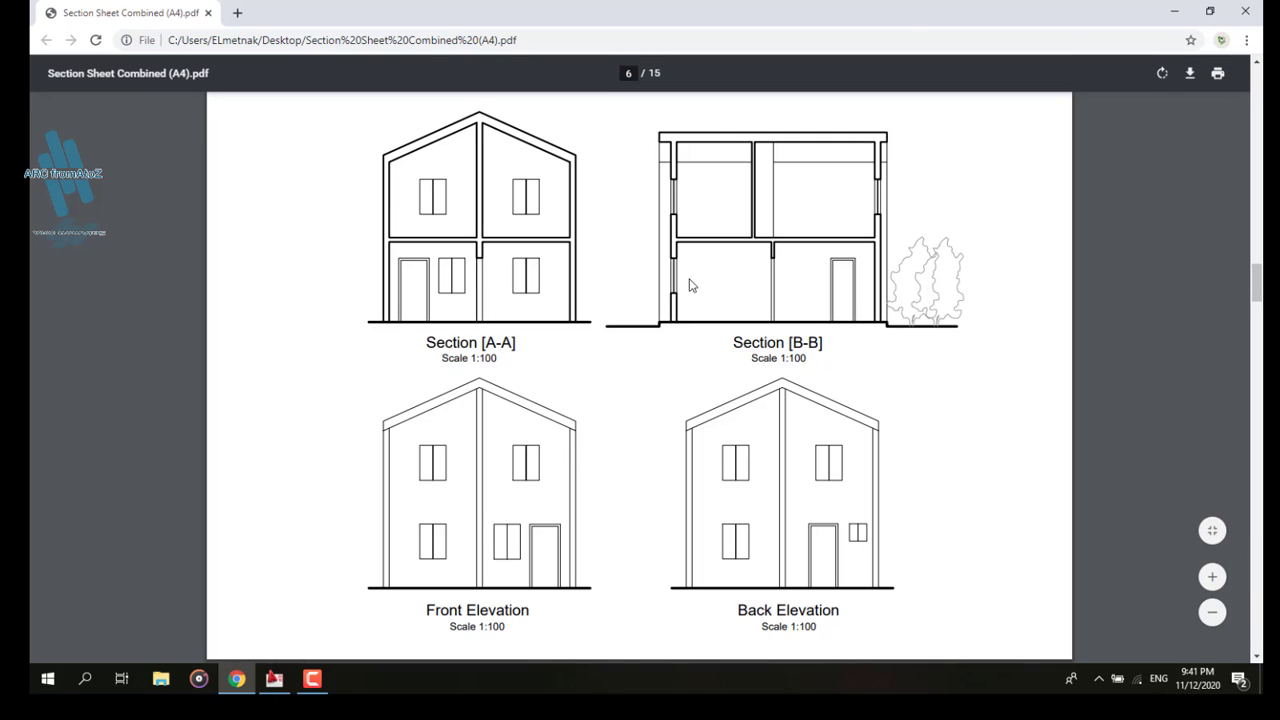
left_click(1174, 11)
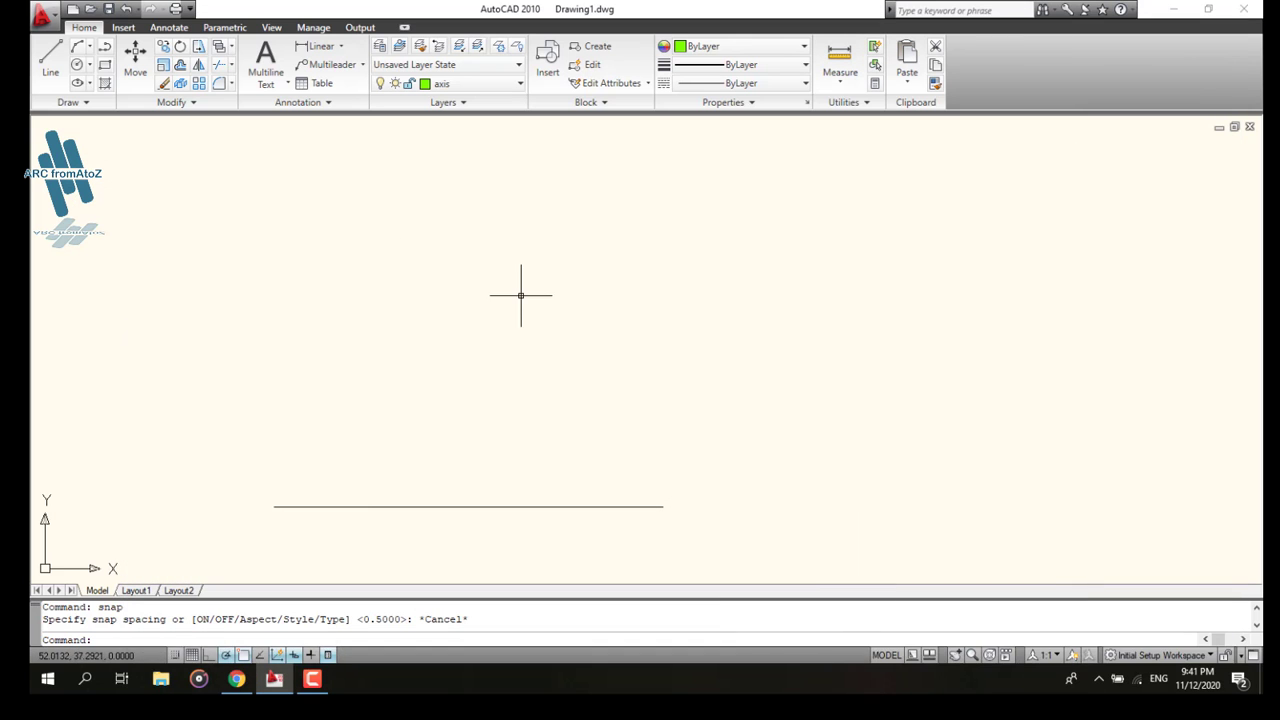
left_click(489, 194)
left_click(482, 462)
middle_click_drag(478, 400, 458, 560)
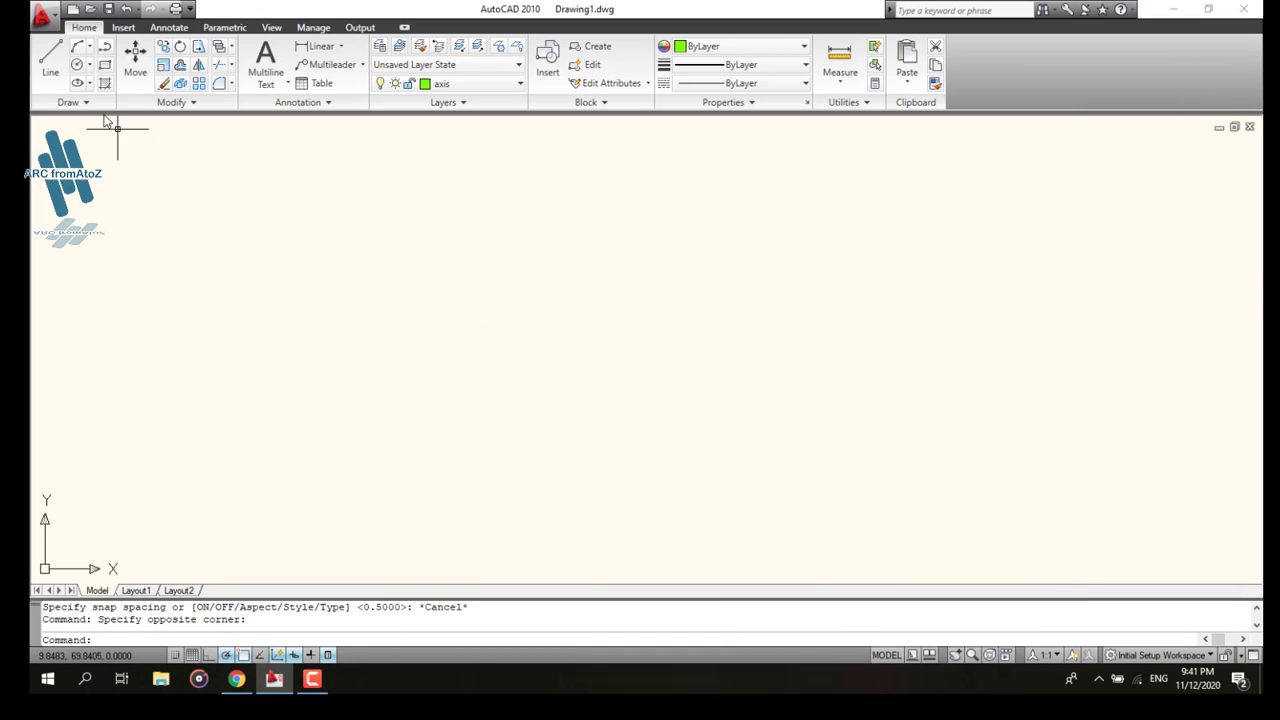
Draw a vertical line on the axis layer that crosses the horizontal ground line near its middle and extends well above and below it.
left_click(51, 60)
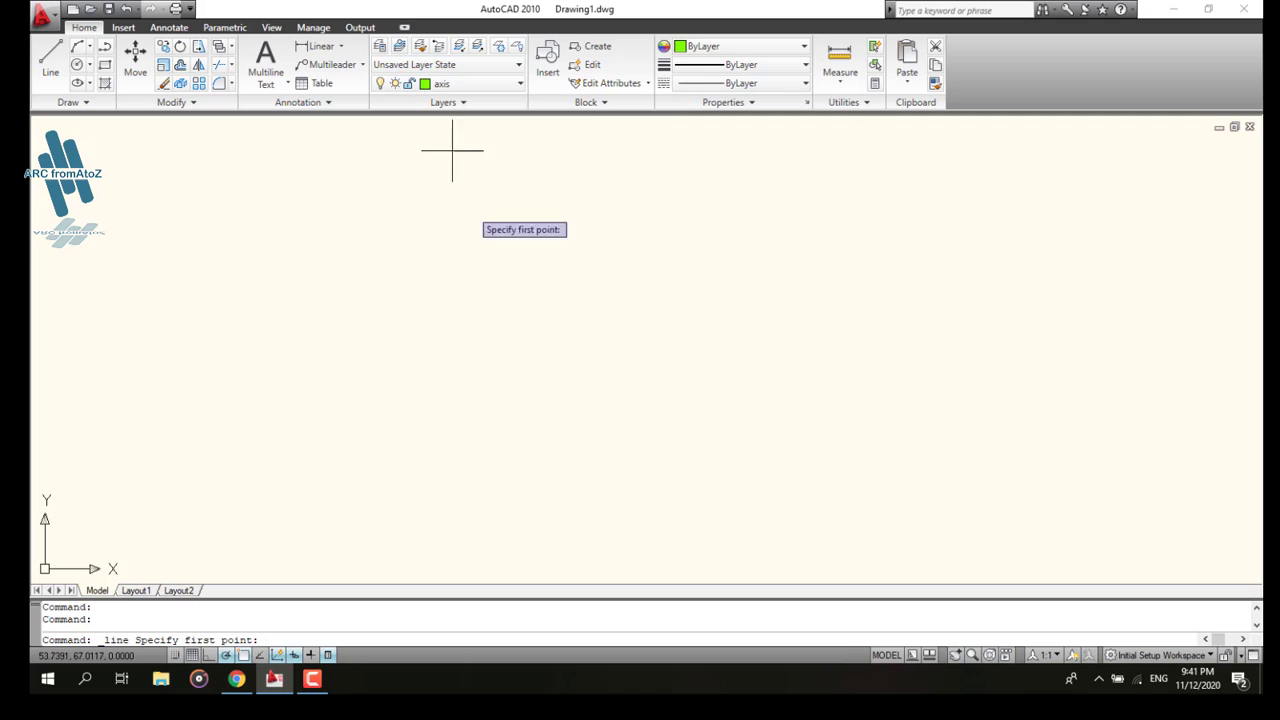
scroll(482, 365, "down", 2)
middle_click_drag(489, 420, 483, 354)
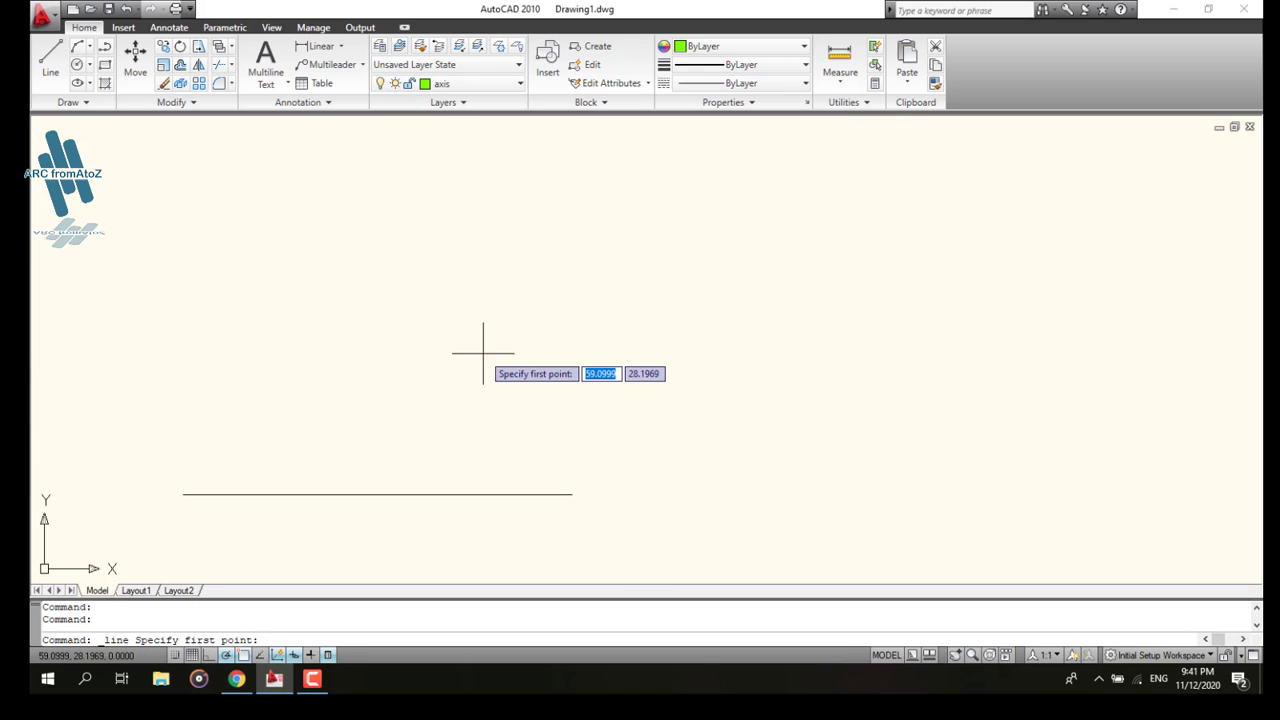
scroll(482, 370, "down", 4)
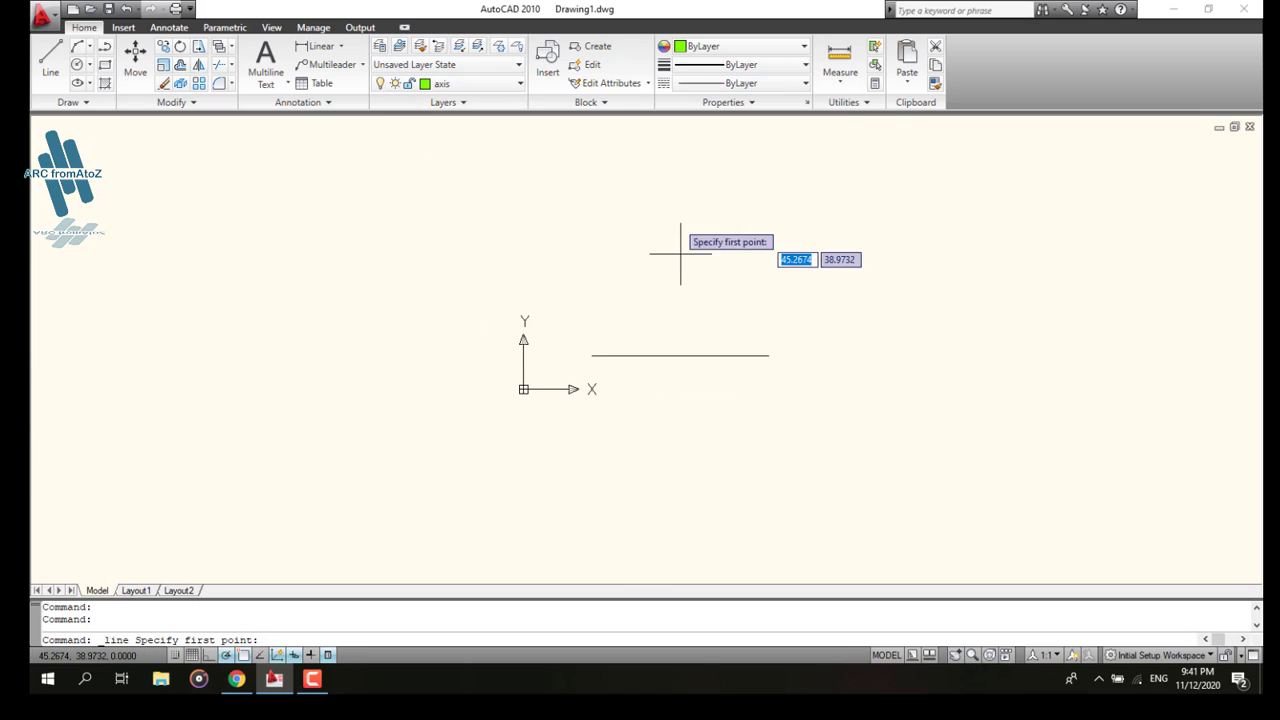
left_click(678, 155)
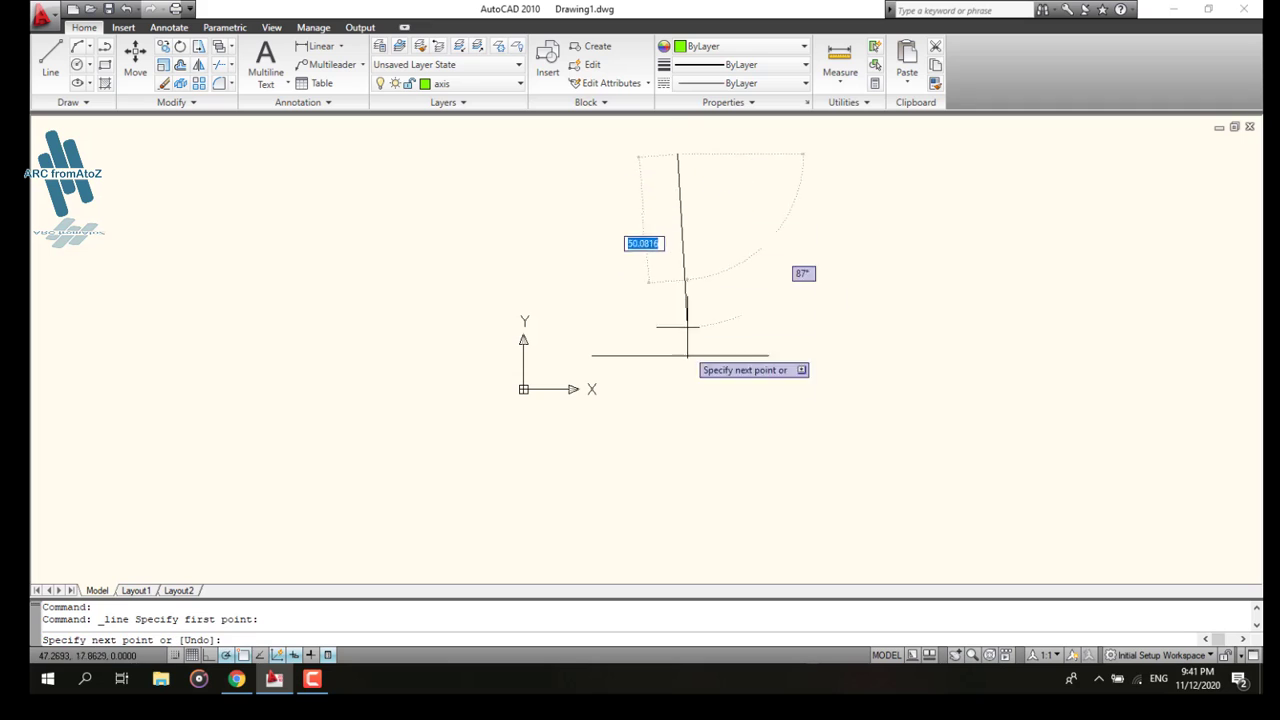
left_click(678, 438)
key("Escape")
scroll(734, 273, "up", 3)
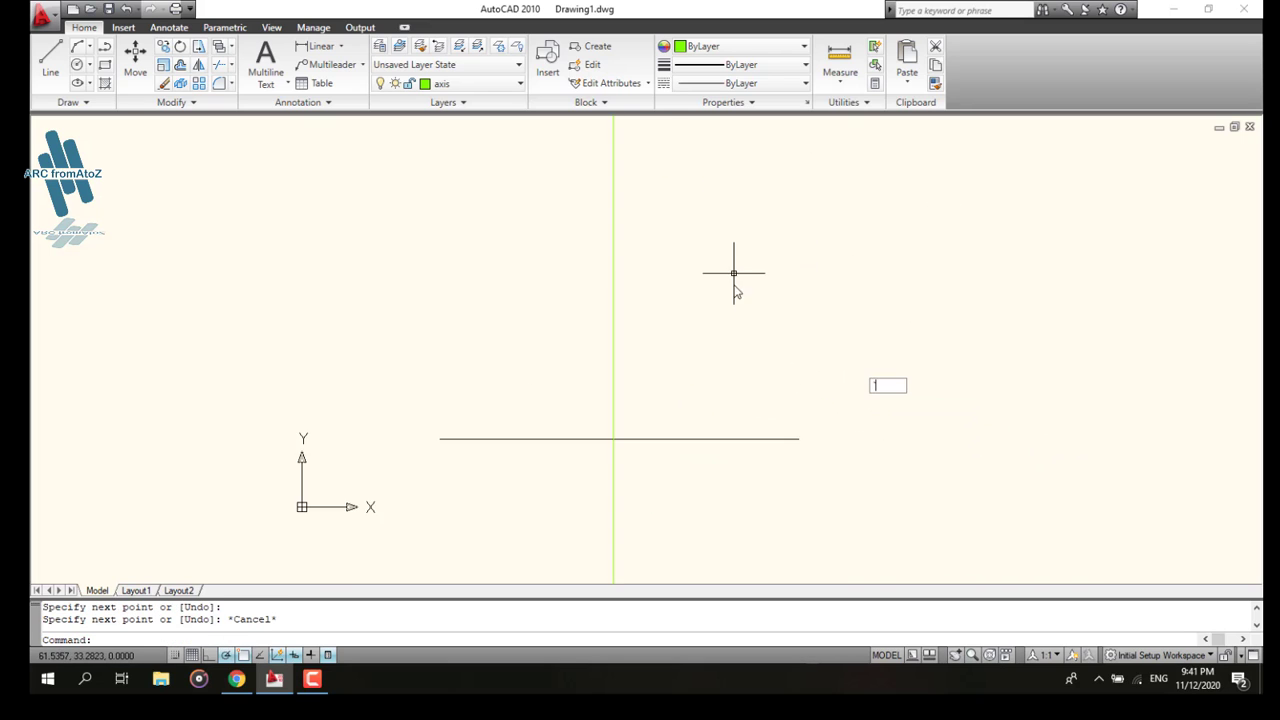
middle_click_drag(734, 273, 706, 374)
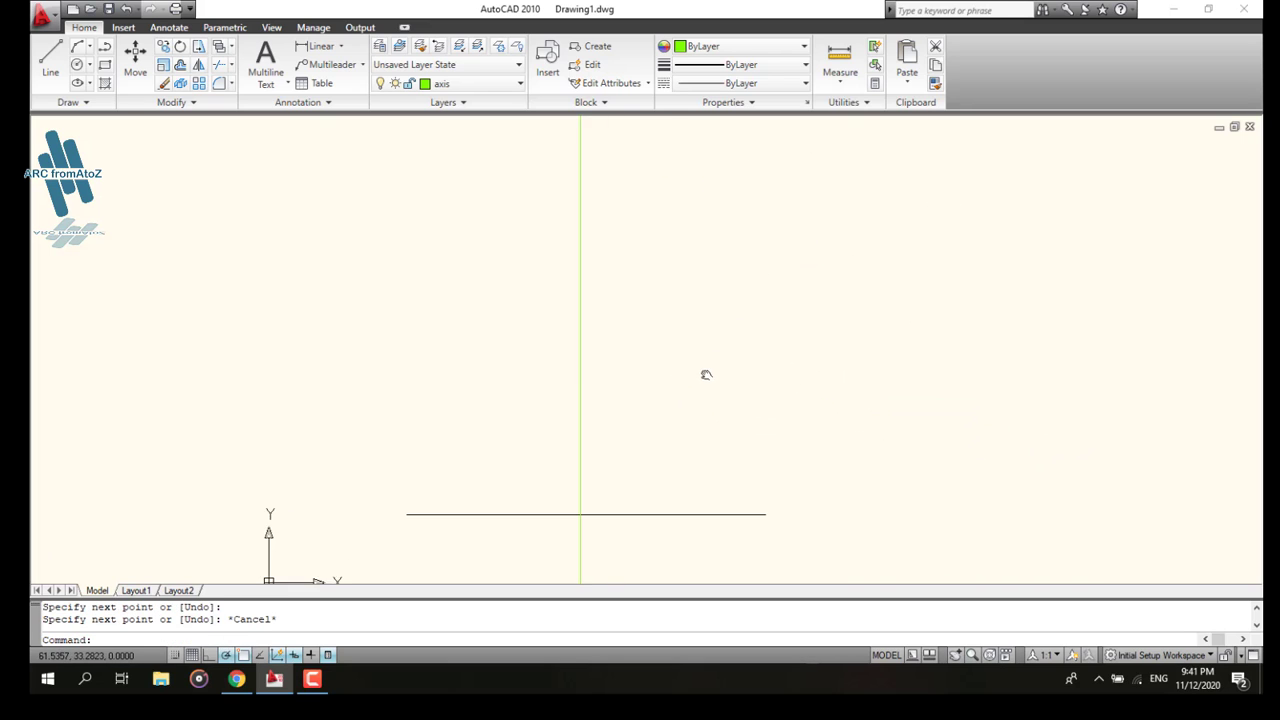
Recheck the elevations in the Chrome PDF and offset the vertical axis line by 3.2 to its right in AutoCAD.
left_click(236, 680)
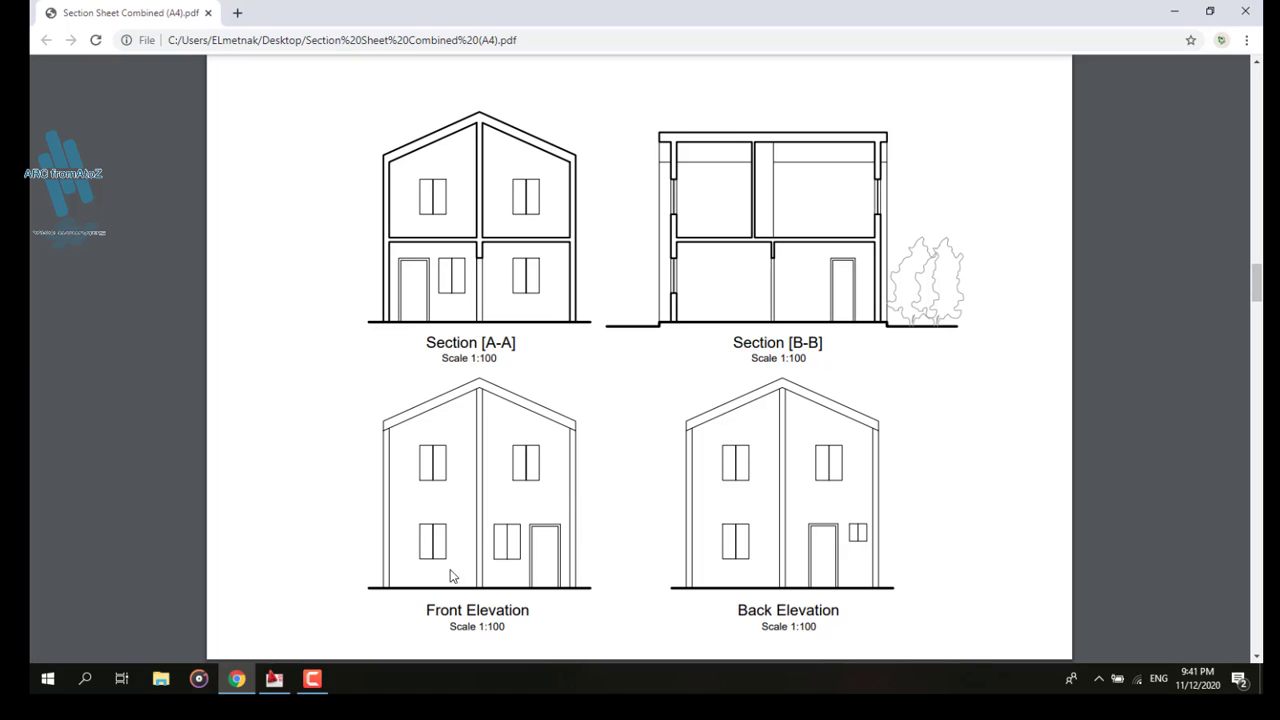
left_click(274, 679)
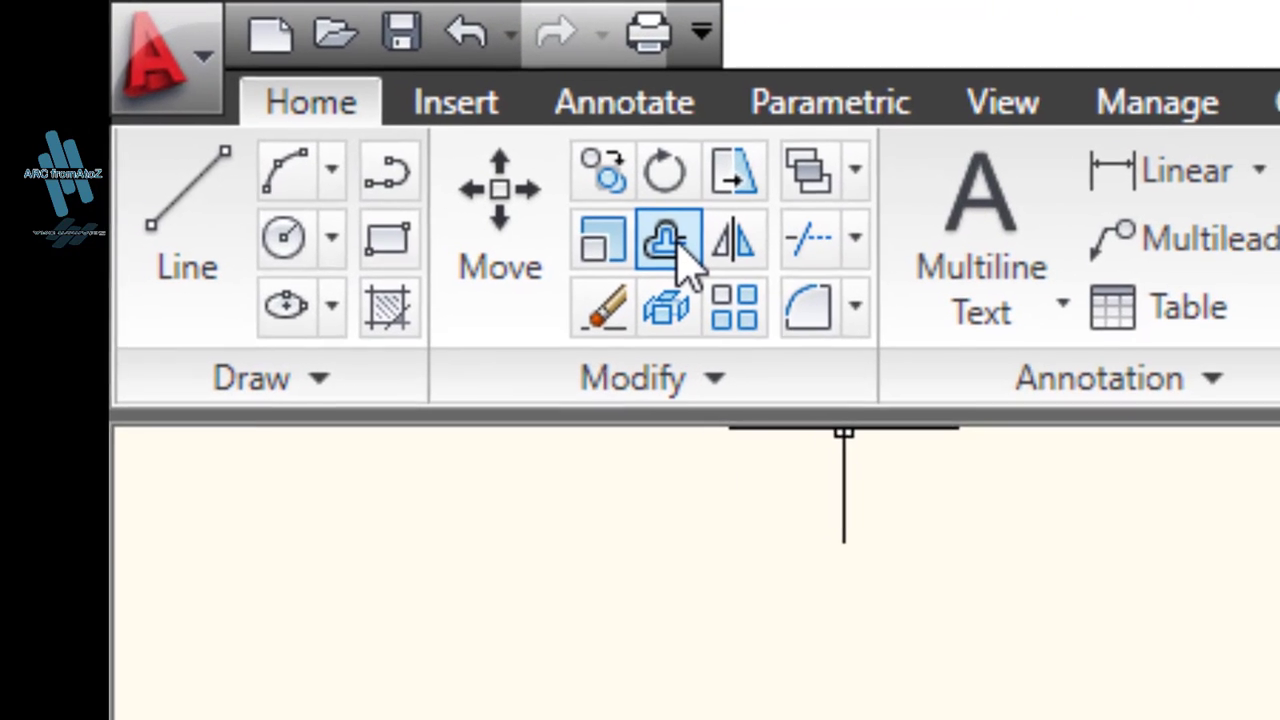
left_click(686, 250)
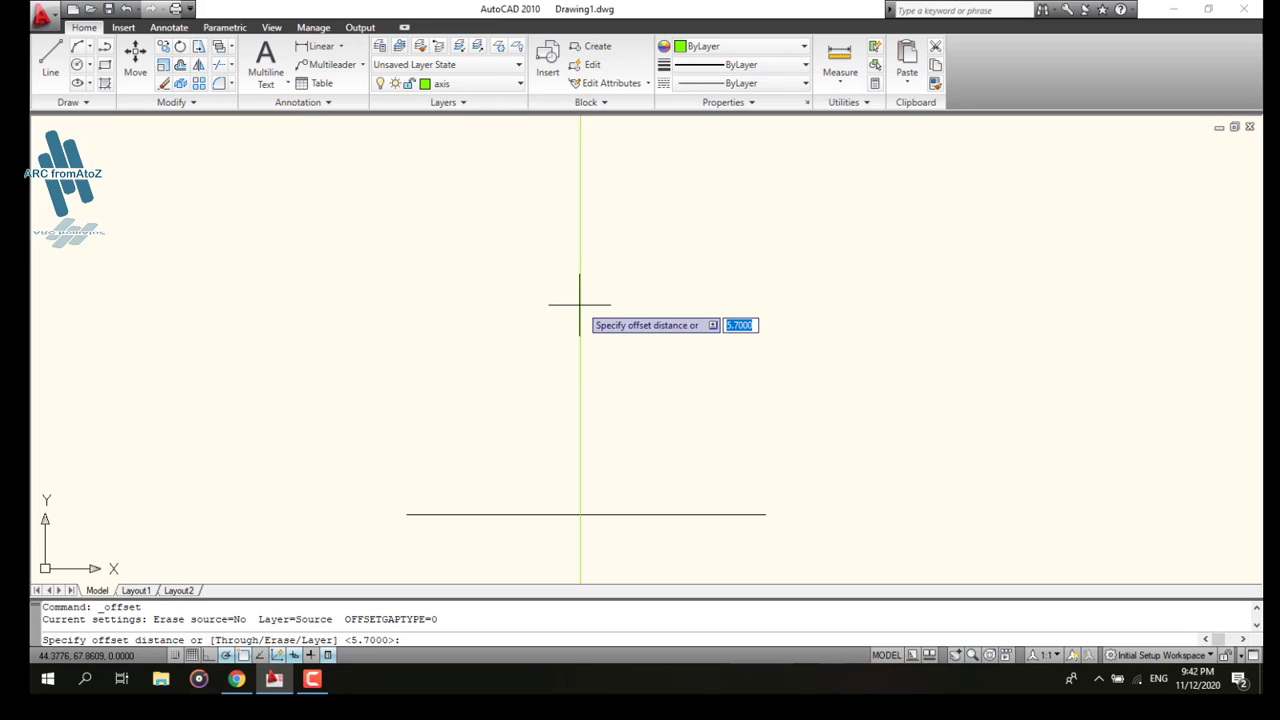
key("Escape")
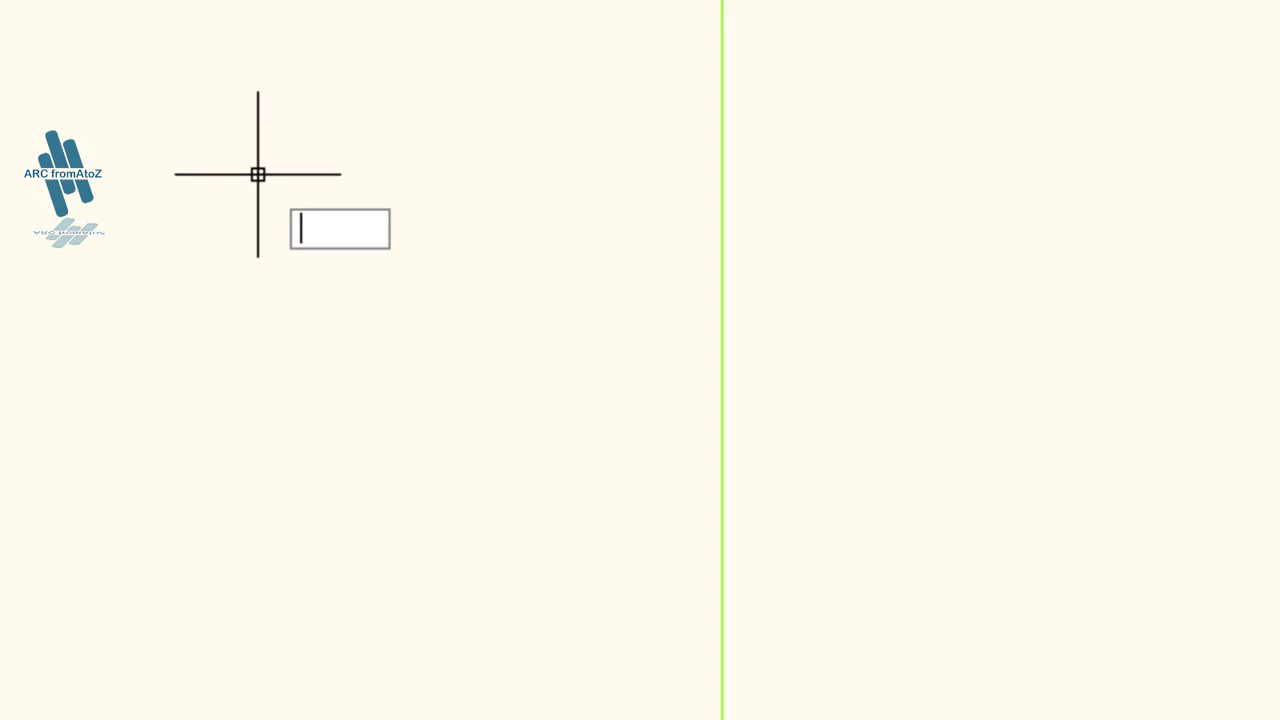
type("o")
key("Return")
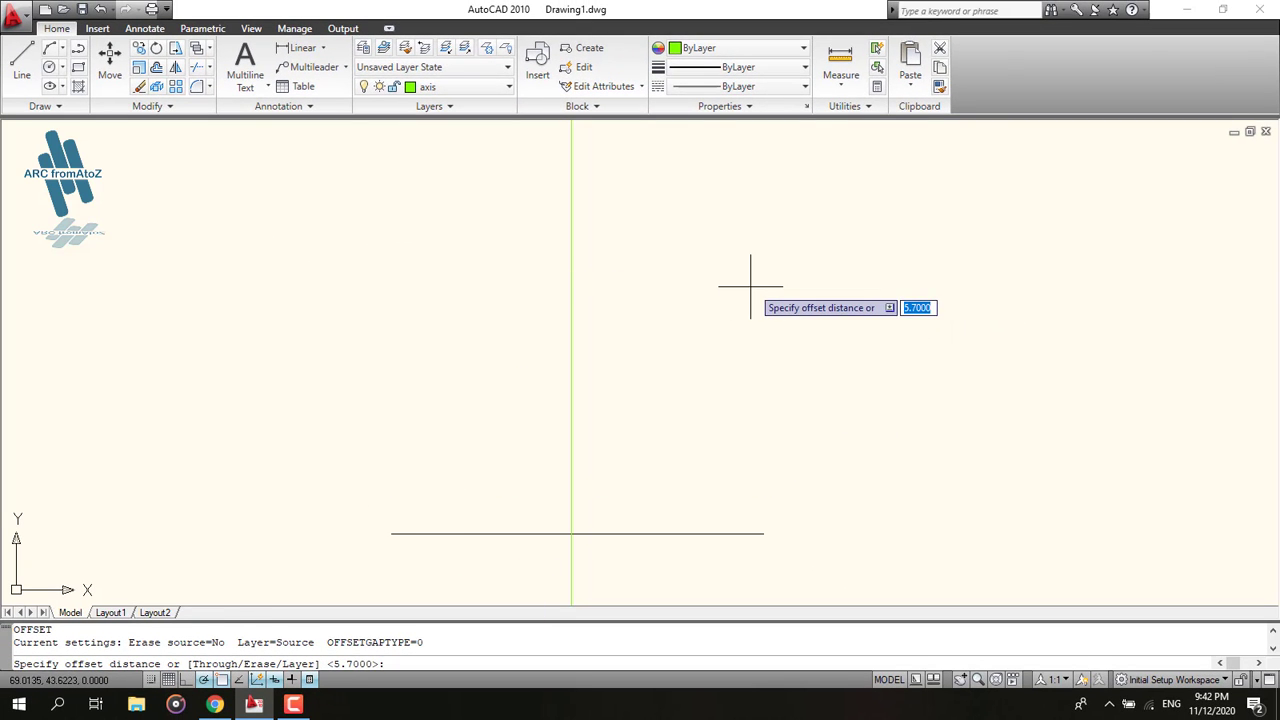
type("3.2")
key("Return")
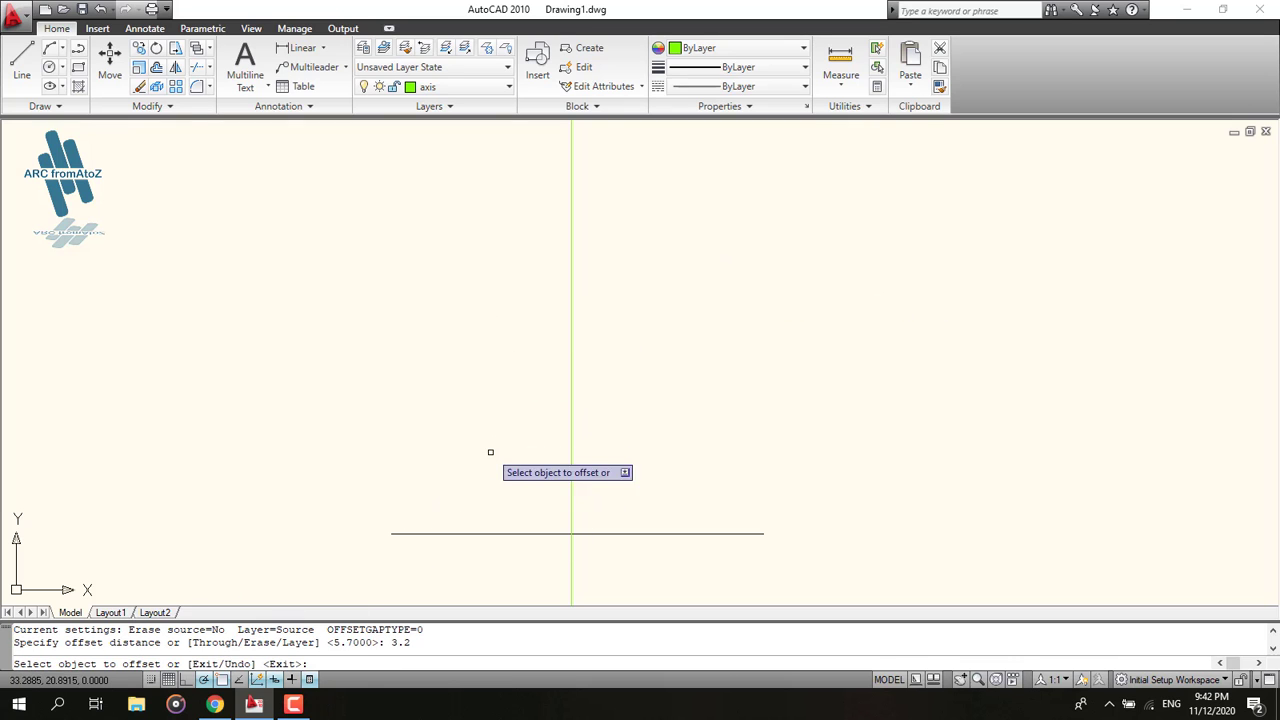
left_click(570, 375)
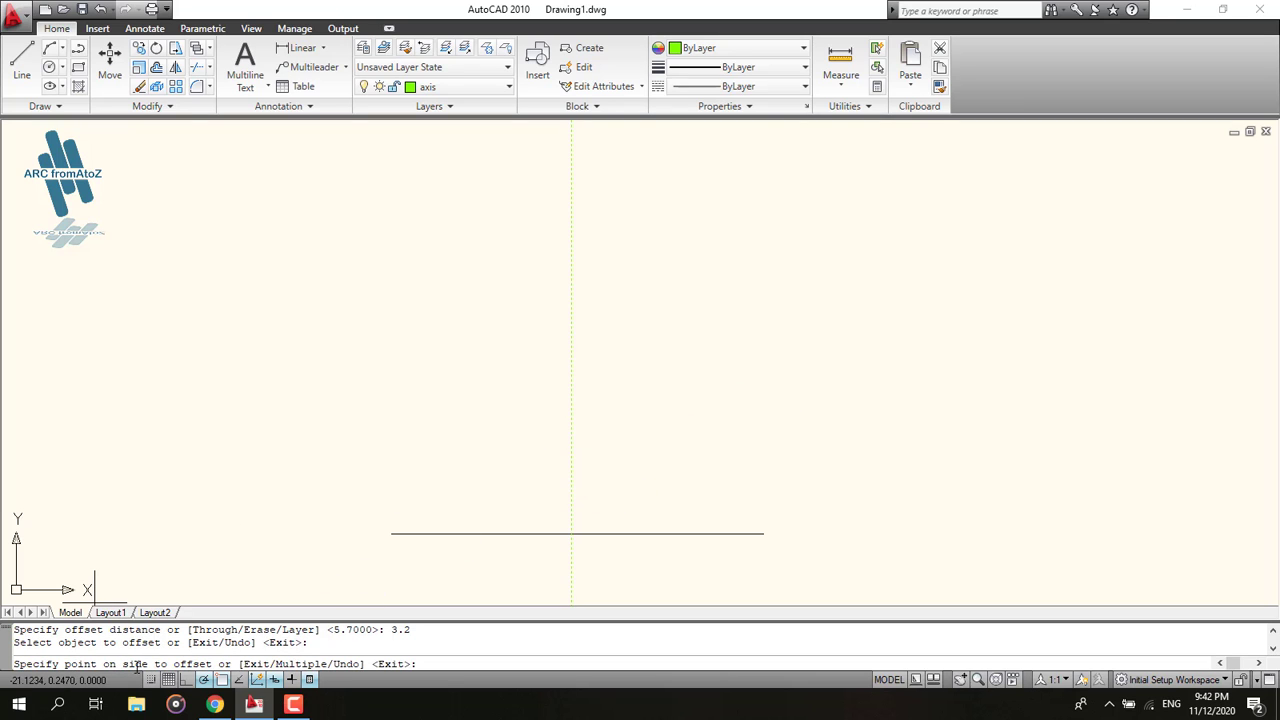
left_click(1043, 338)
Offset the original vertical axis line by the same 3.2 distance to its left.
scroll(583, 538, "up", 10)
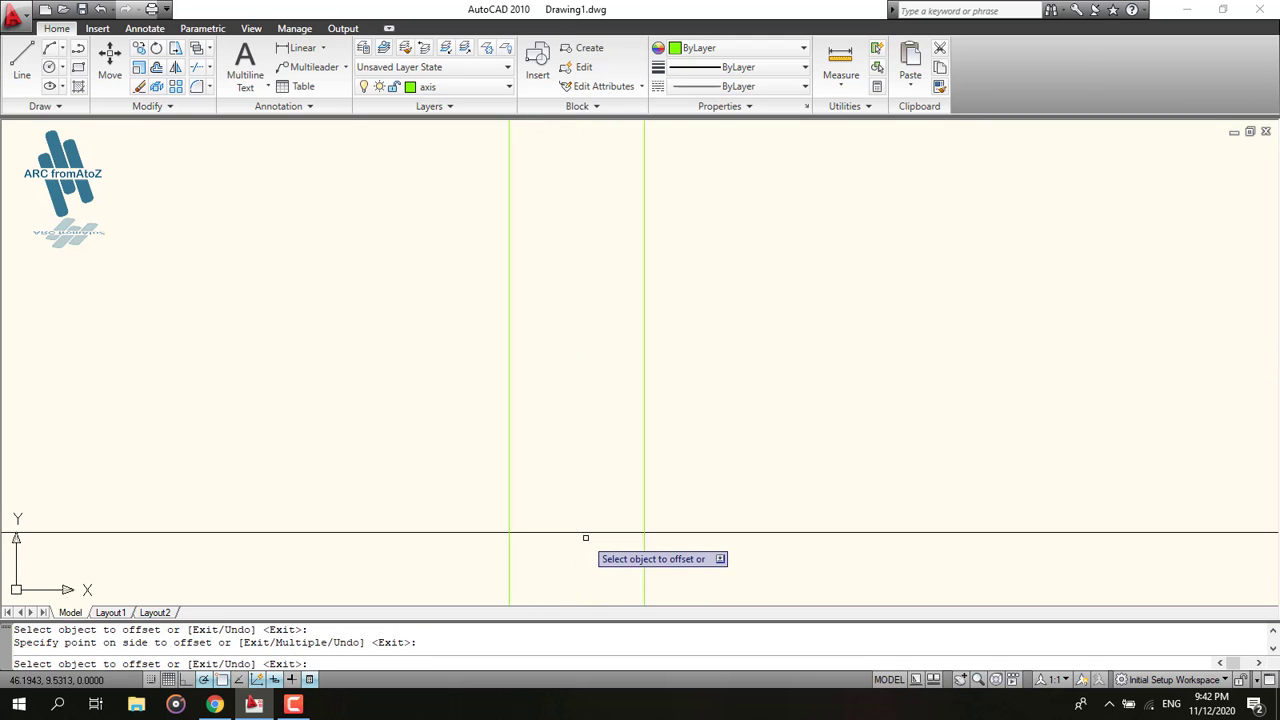
scroll(490, 475, "up", 3)
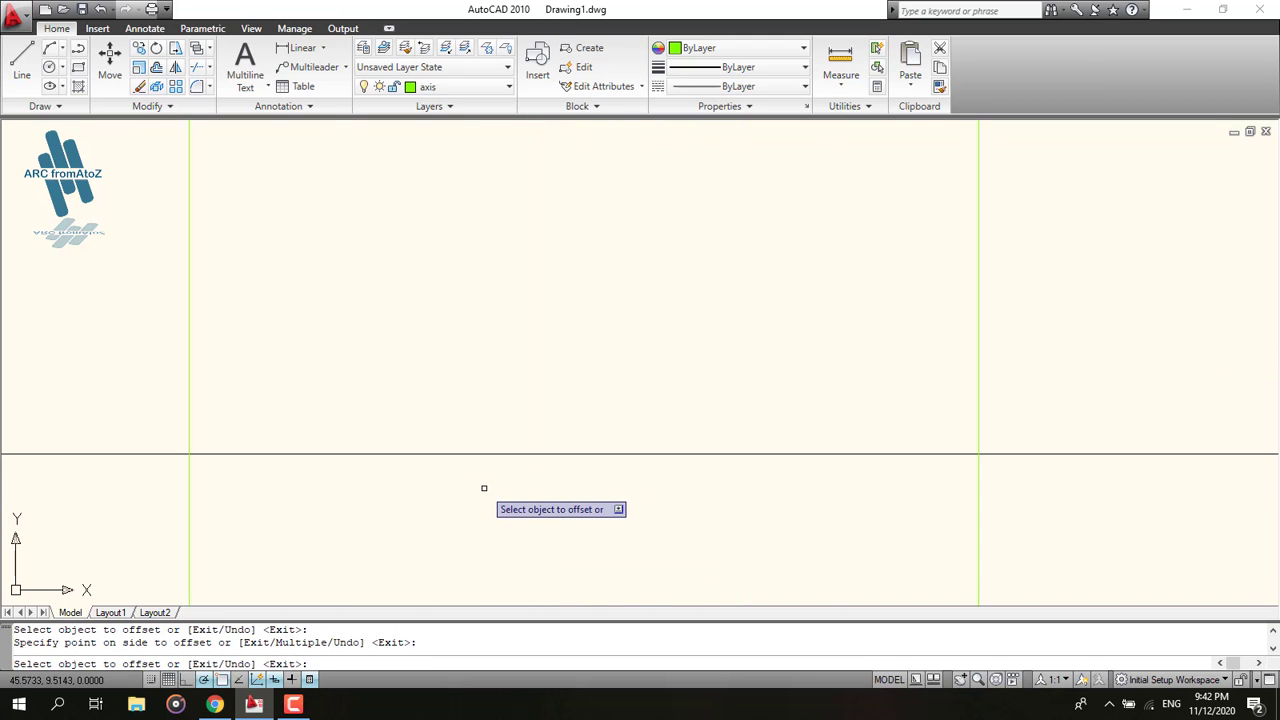
scroll(530, 396, "up", 2)
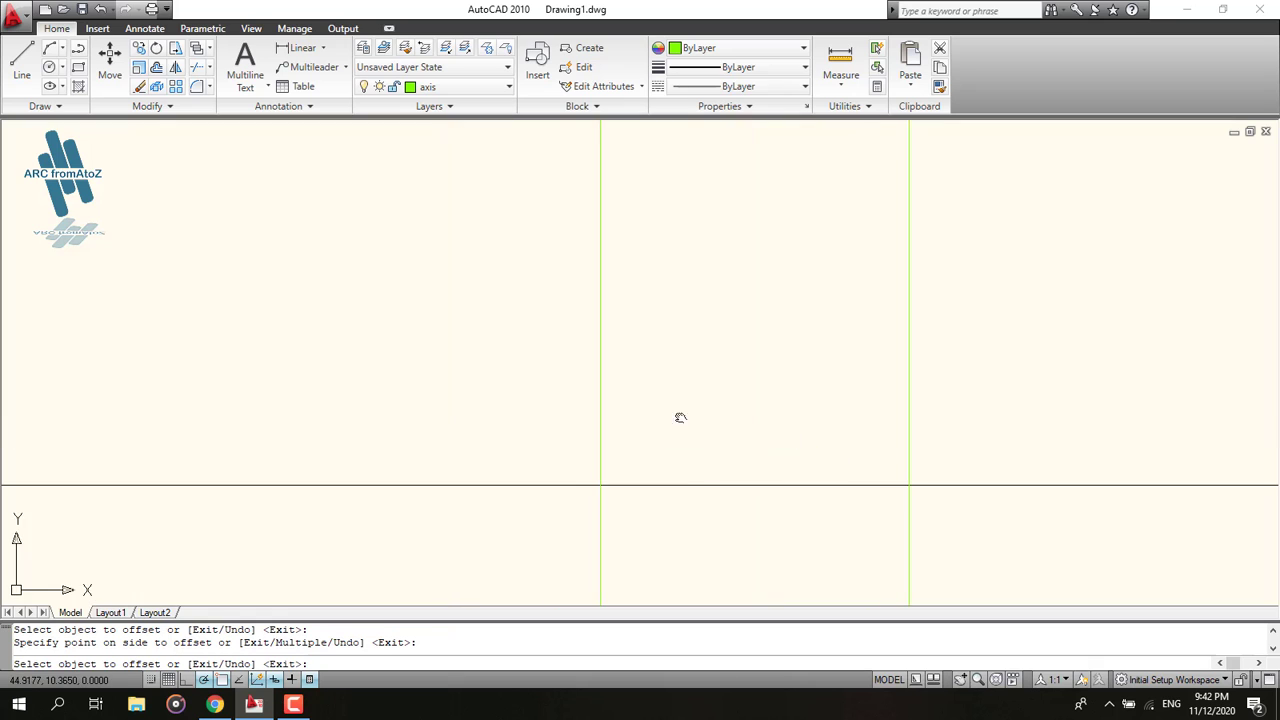
scroll(720, 406, "down", 4)
scroll(720, 400, "up", 1)
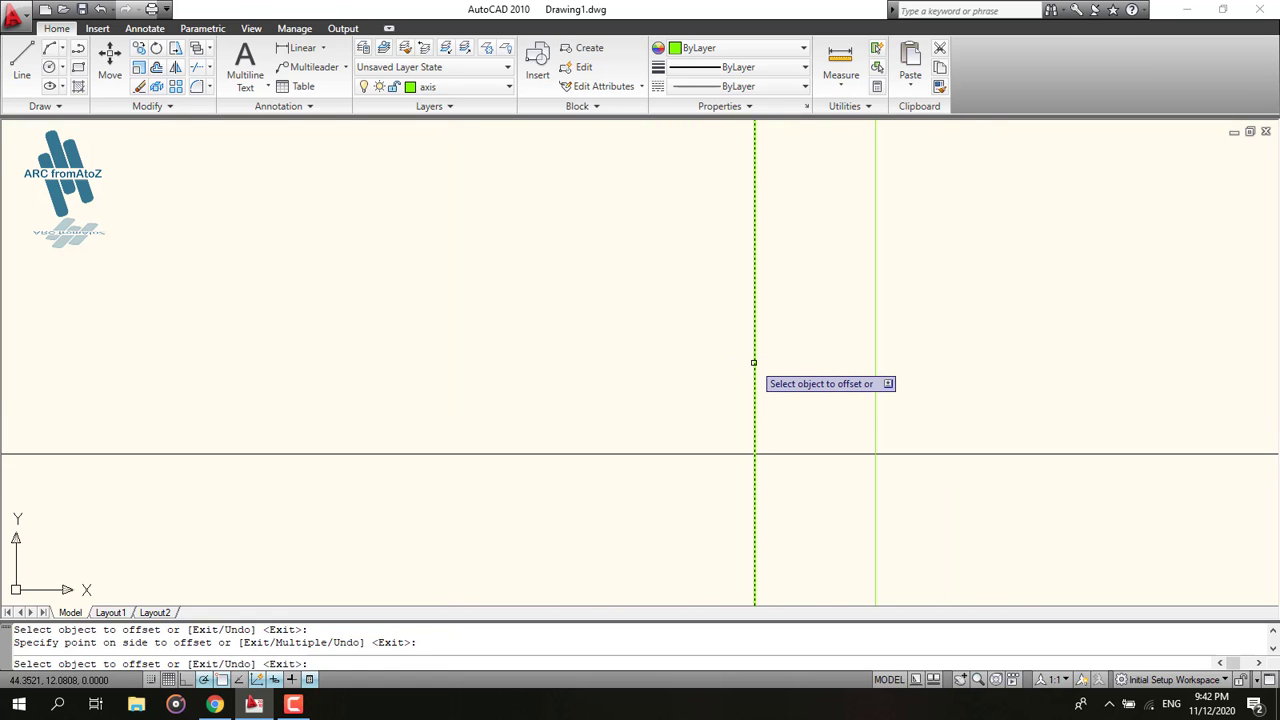
left_click(754, 360)
left_click(232, 360)
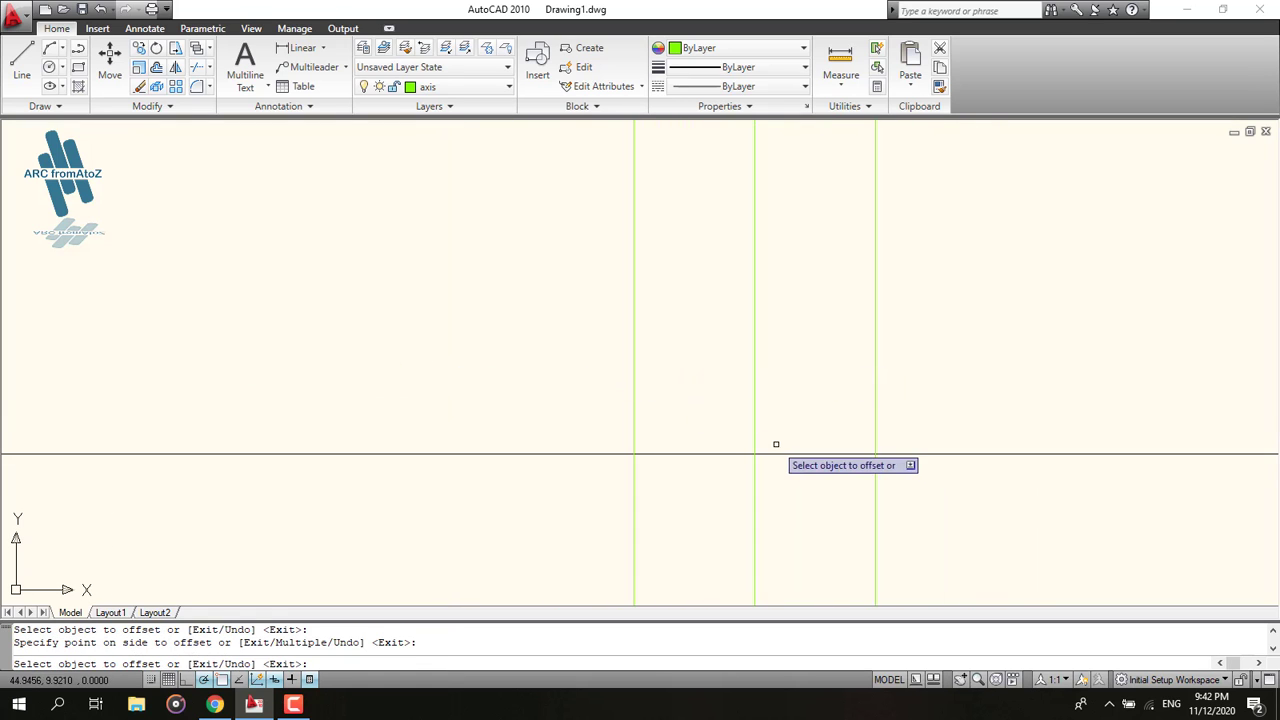
Examine the axis lines, check the Front Elevation in the Chrome PDF, and return to the AutoCAD drawing.
scroll(691, 463, "up", 6)
scroll(663, 483, "down", 2)
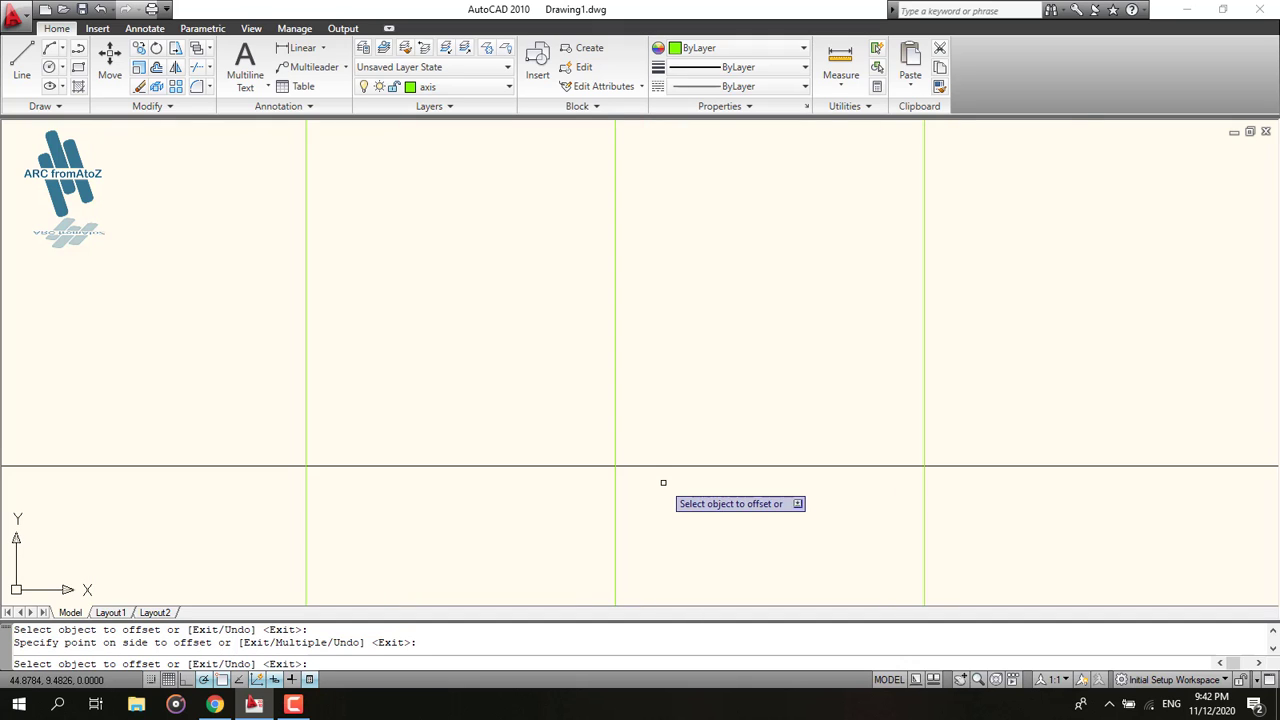
scroll(617, 449, "down", 1)
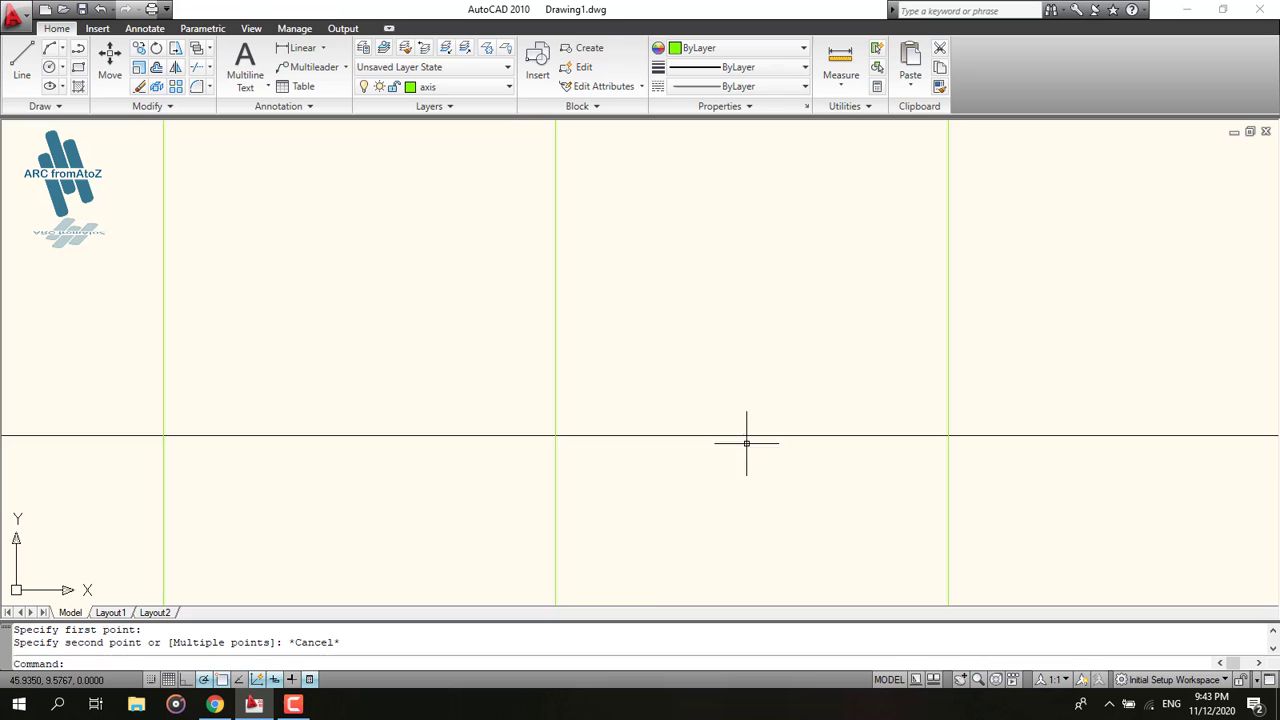
scroll(723, 393, "down", 4)
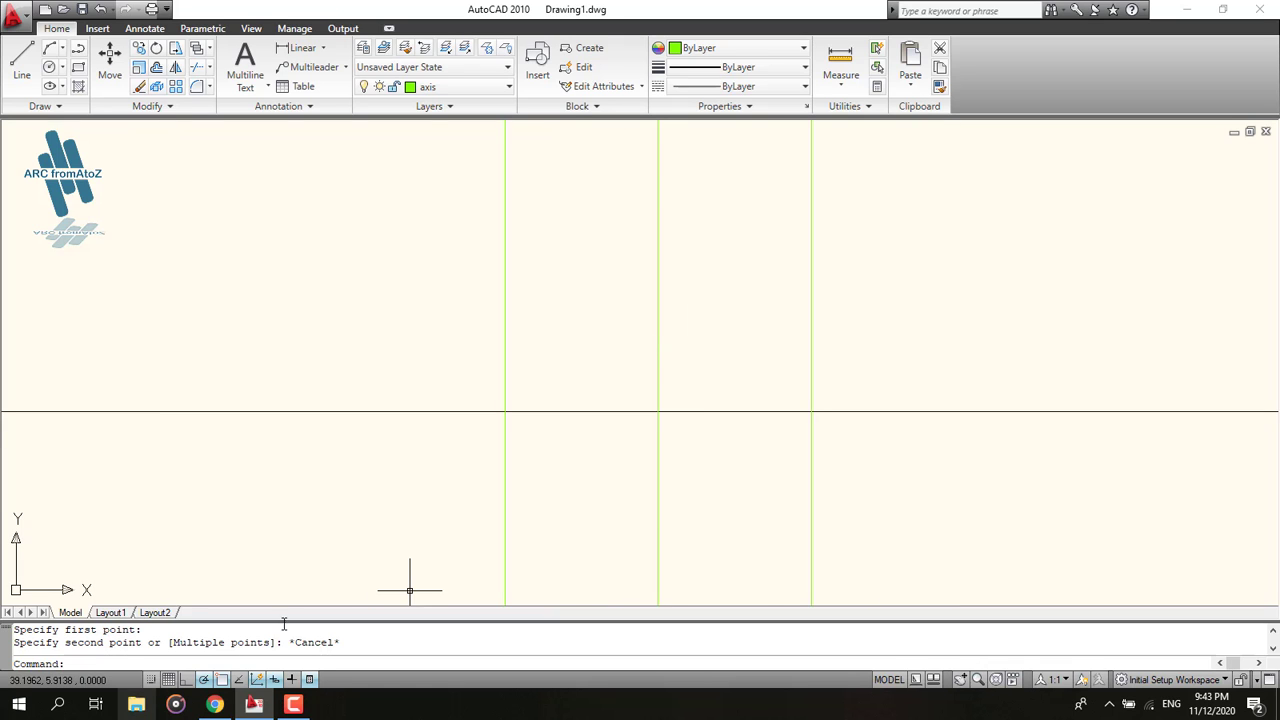
scroll(690, 337, "down", 2)
middle_click_drag(631, 347, 547, 393)
left_click(215, 705)
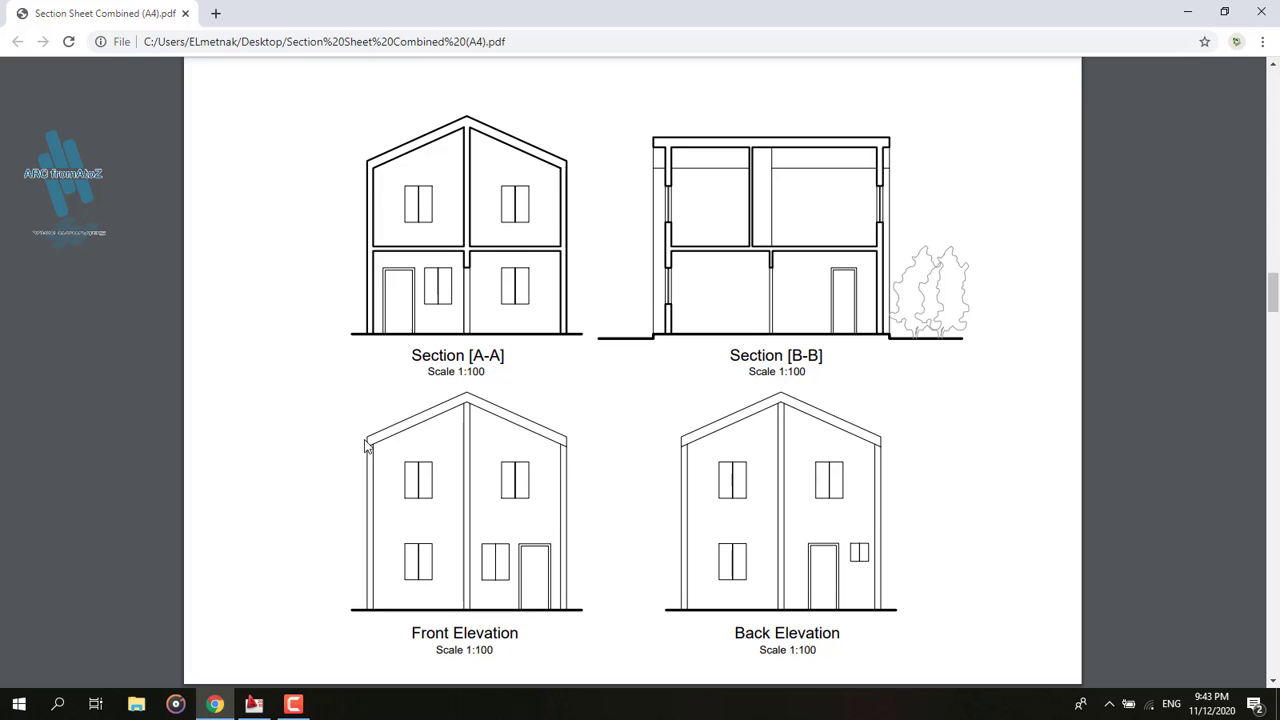
scroll(367, 450, "up", 4)
scroll(368, 470, "down", 4)
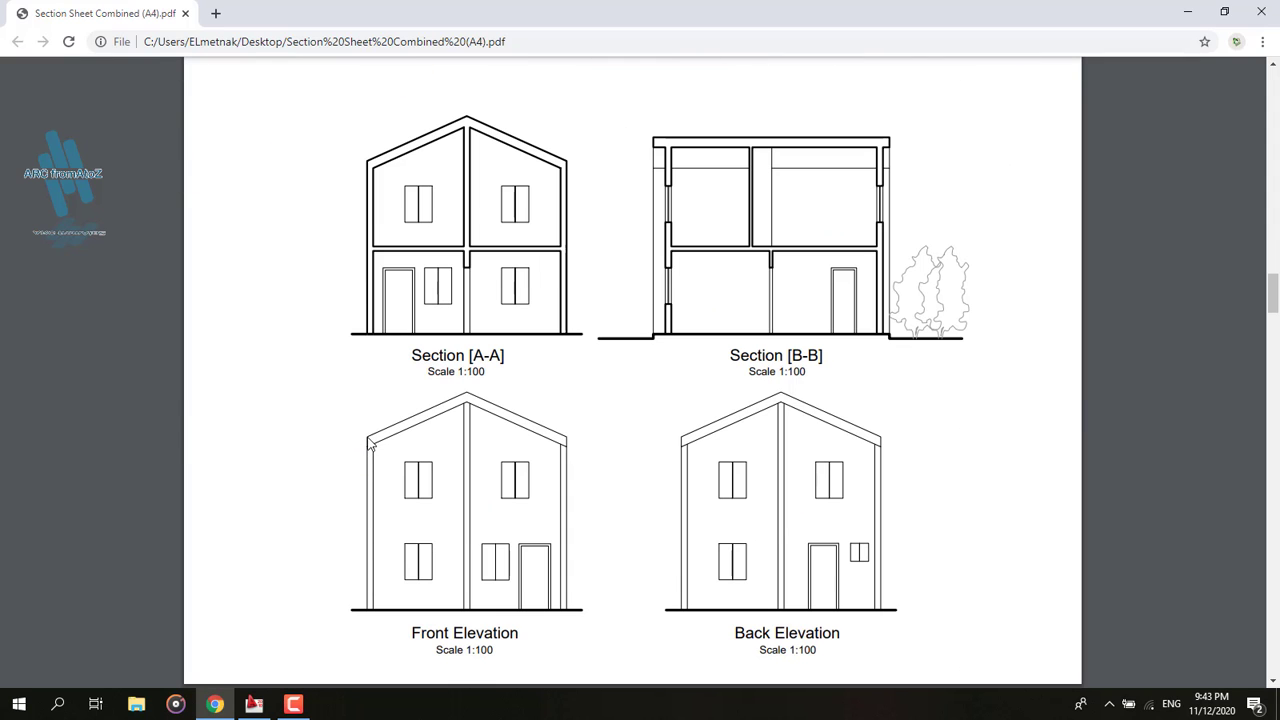
left_click(255, 704)
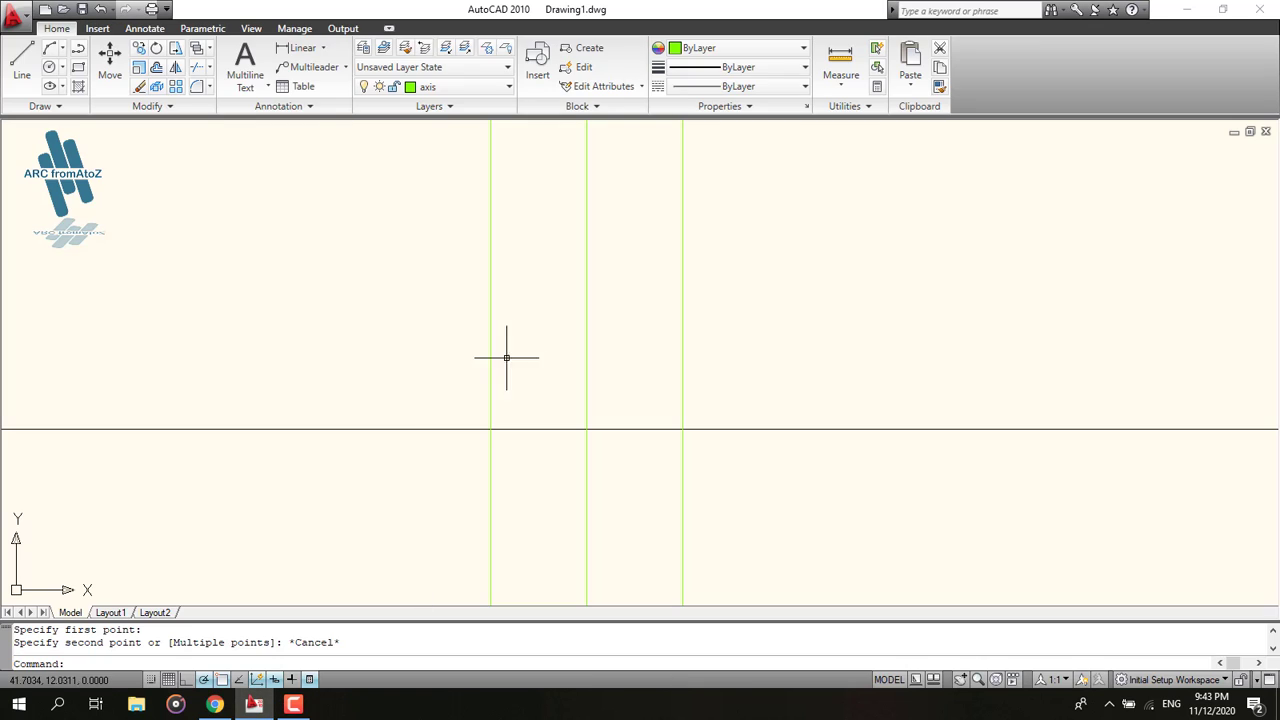
Offset the left vertical axis line by 0.1 to both of its sides.
left_click(156, 86)
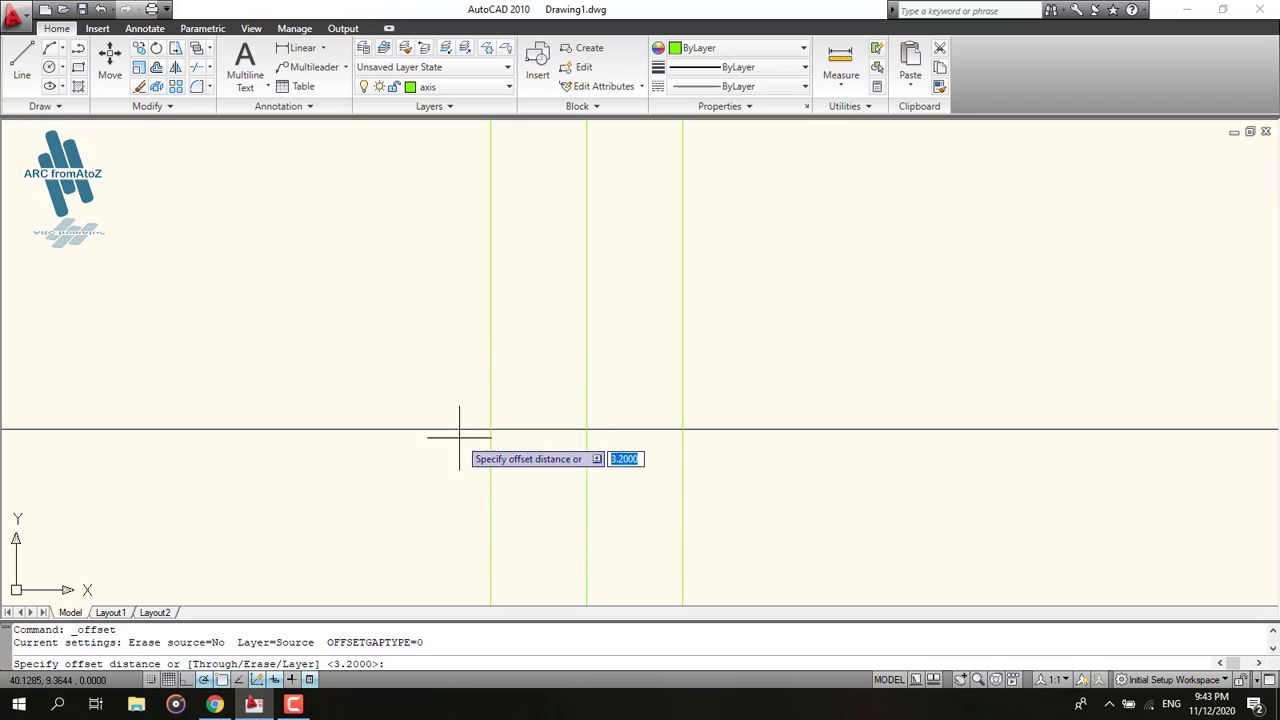
middle_click_drag(482, 437, 434, 489)
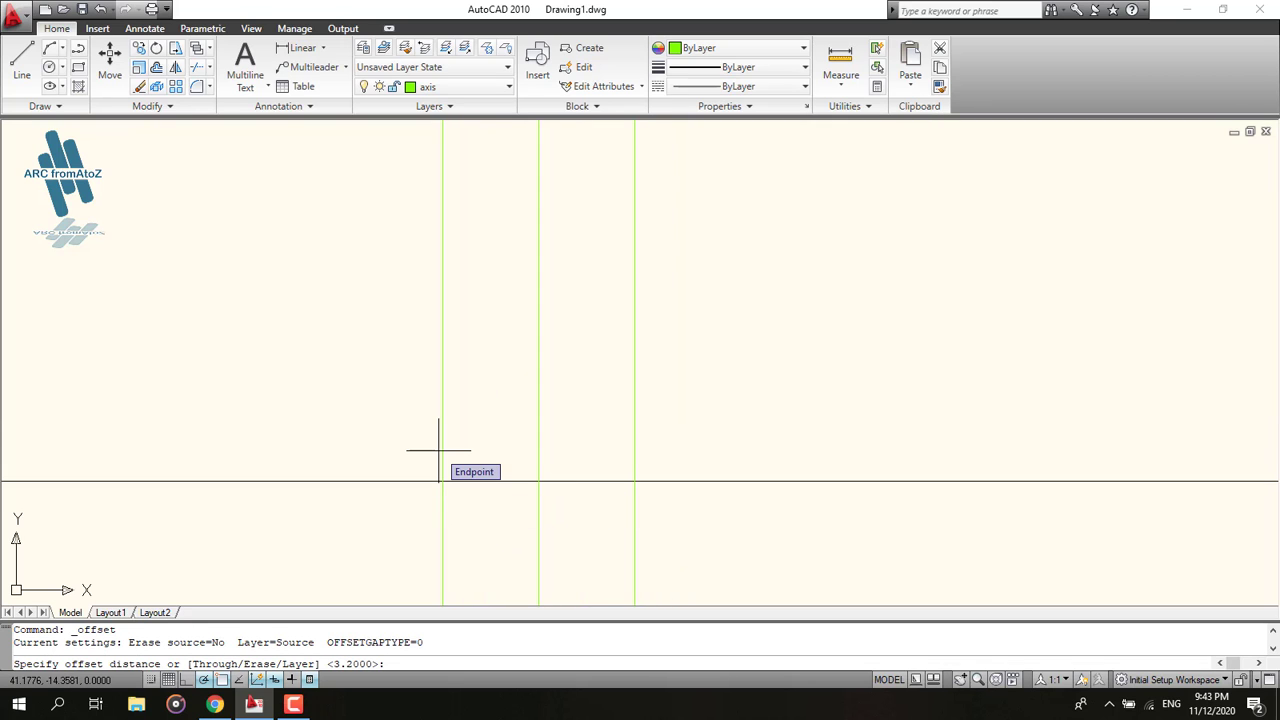
type(".1")
key("Return")
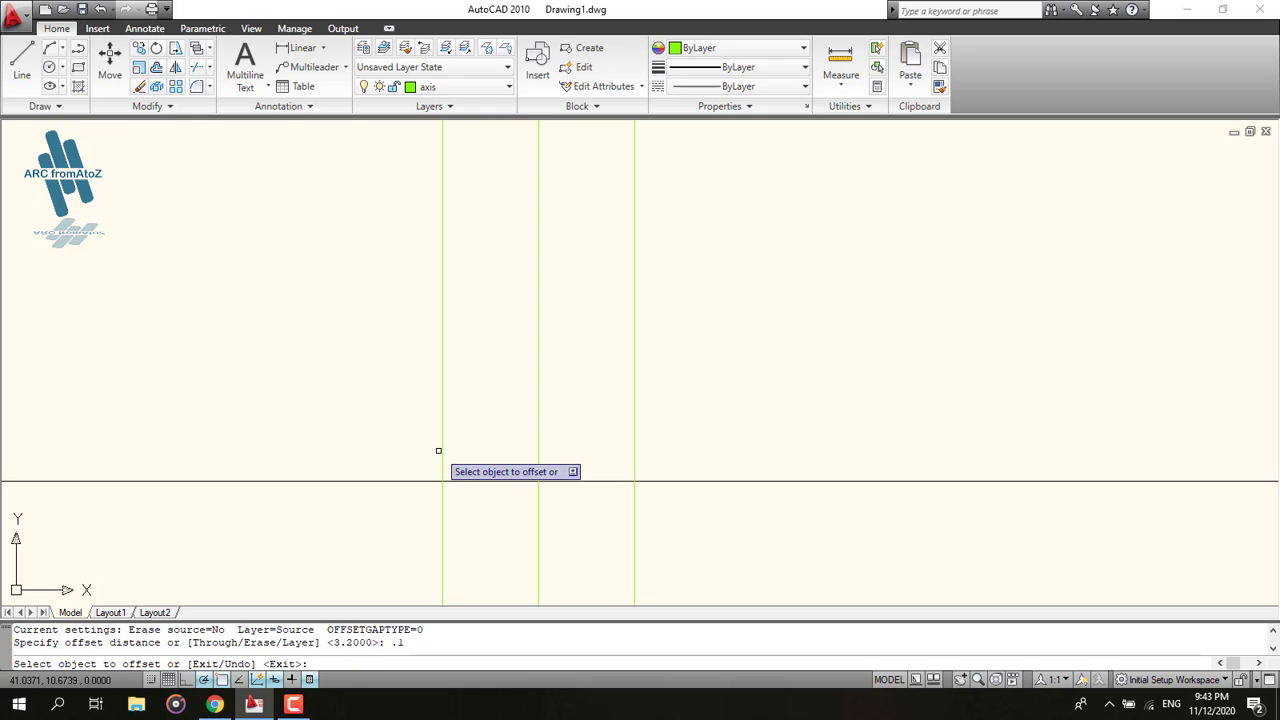
left_click(443, 454)
left_click(457, 449)
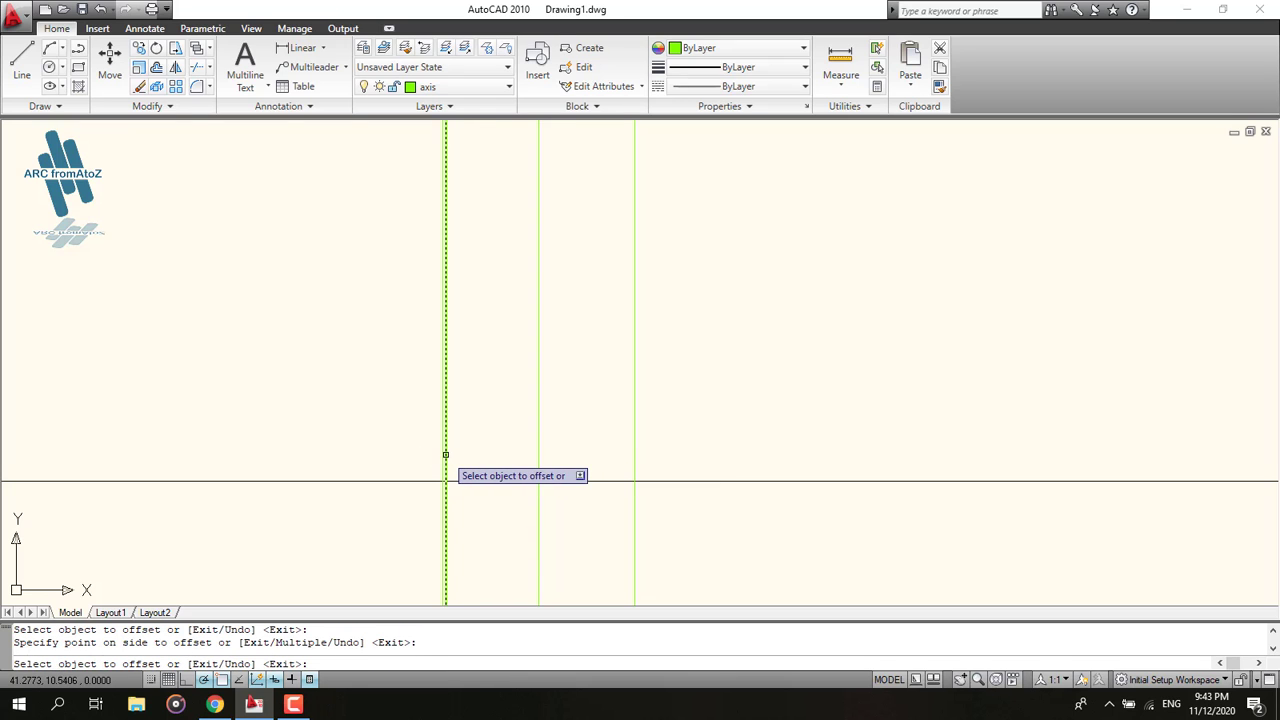
scroll(443, 458, "up", 5)
left_click(443, 468)
left_click(414, 470)
Offset the middle vertical axis line to both sides by the same 0.1 distance.
middle_click_drag(660, 460, 428, 396)
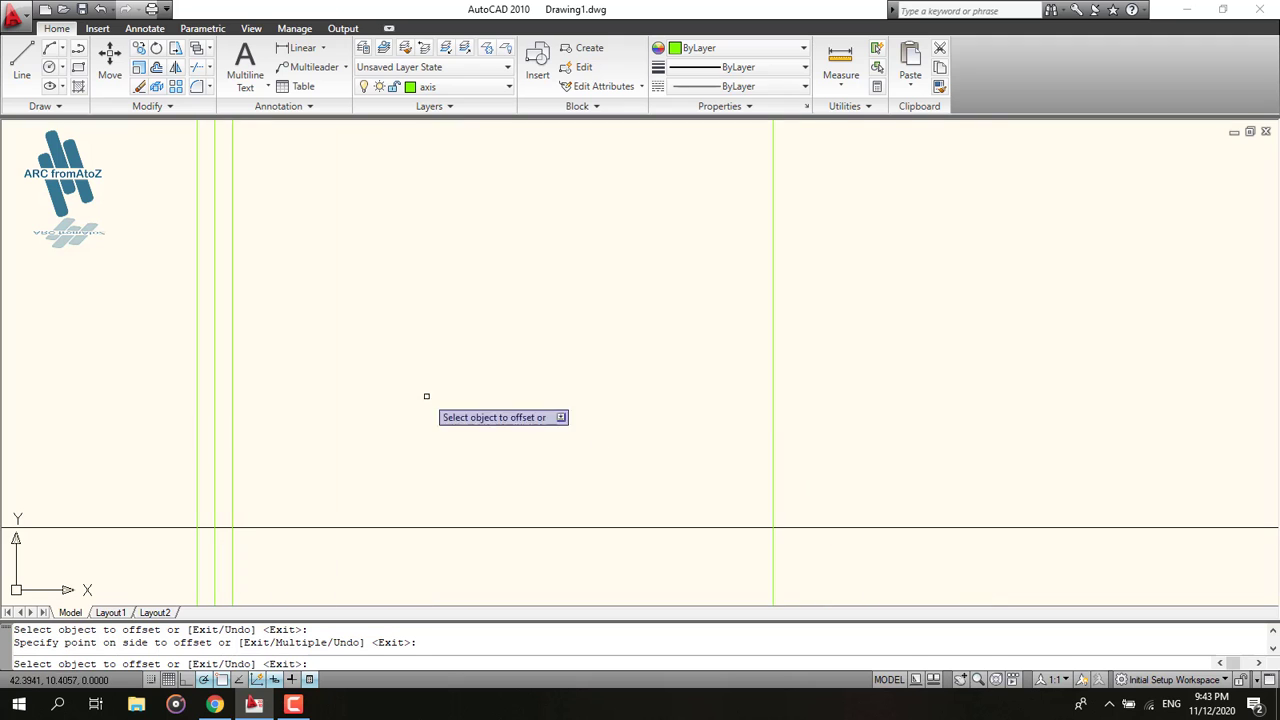
left_click(775, 386)
left_click(754, 380)
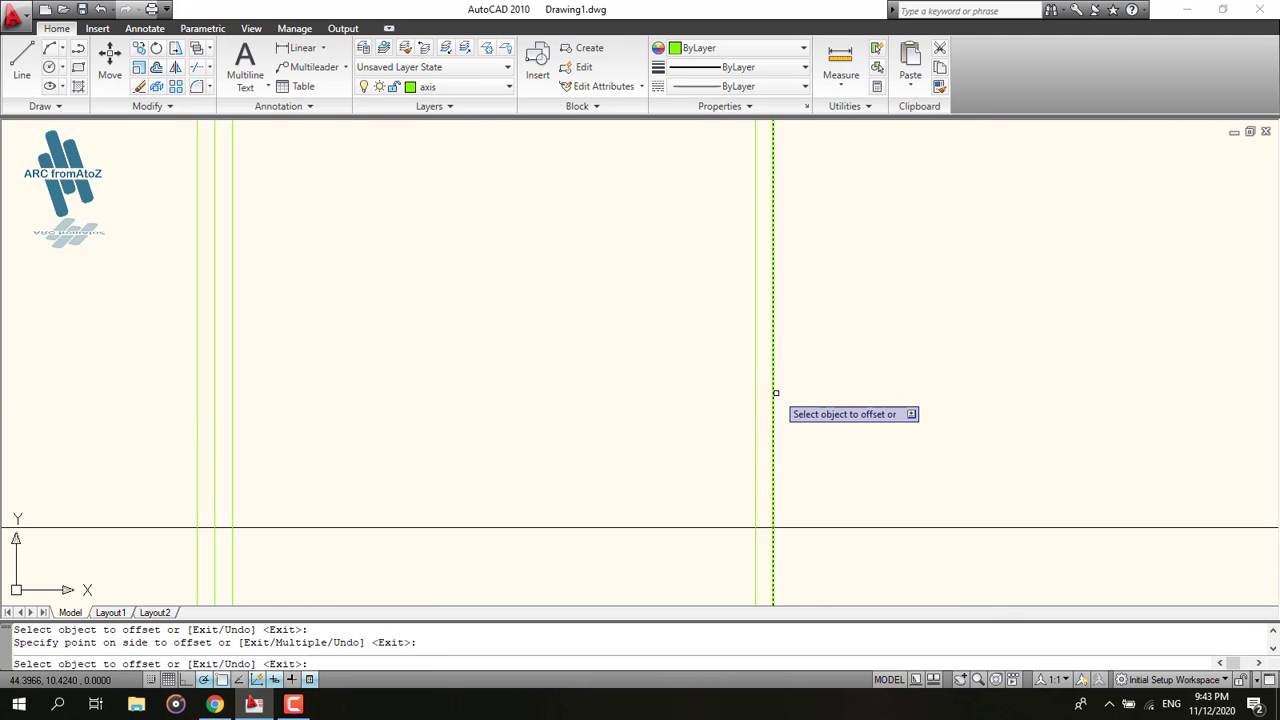
left_click(774, 396)
left_click(803, 397)
Offset the right vertical axis line by 0.1 to both sides and end the Offset command.
scroll(903, 392, "down", 8)
middle_click_drag(903, 392, 508, 403)
scroll(612, 411, "up", 3)
left_click(710, 423)
left_click(728, 423)
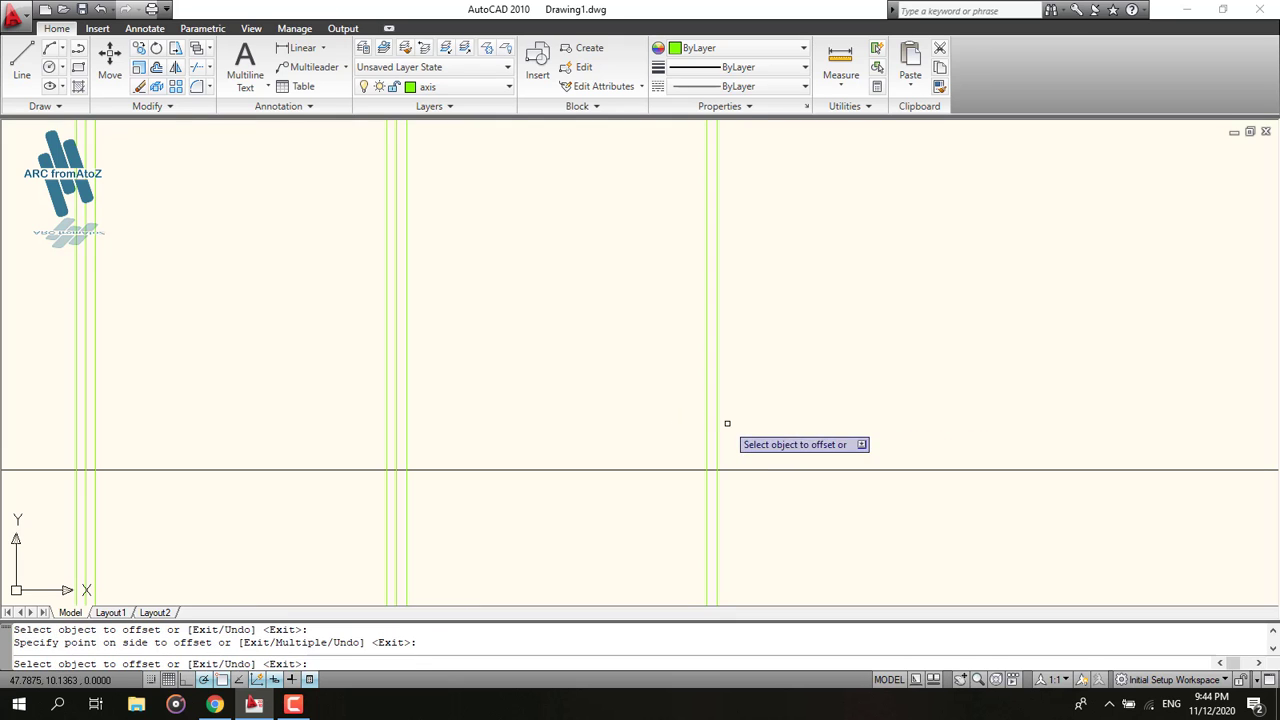
left_click(708, 423)
left_click(703, 423)
key("Escape")
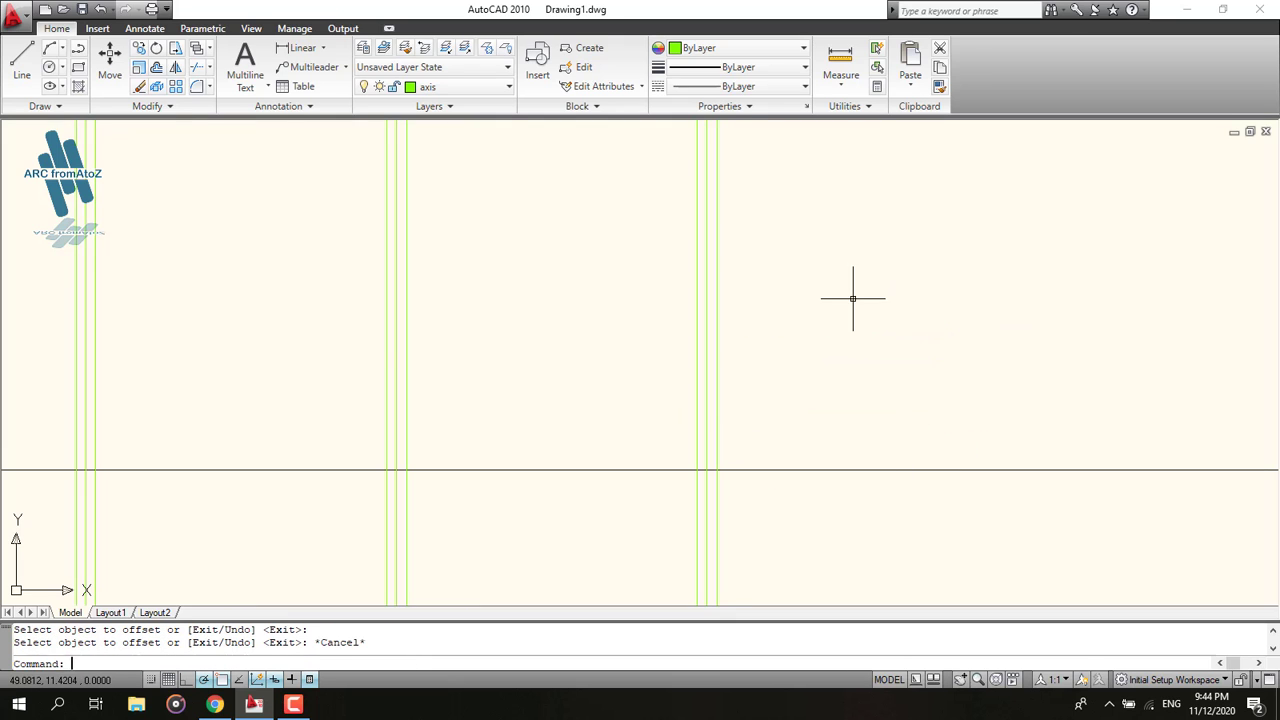
Select the six offset wall lines without the three axis lines and move them to layer 0.
left_click(917, 266)
left_click(36, 359)
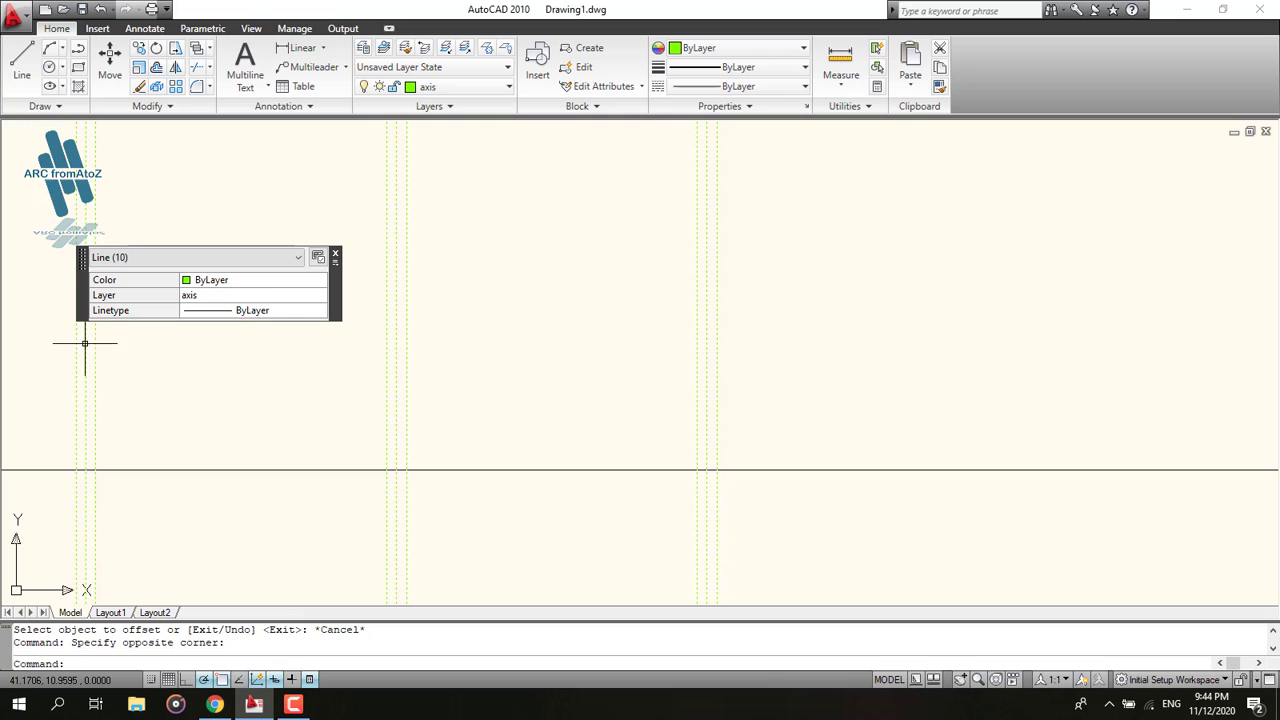
left_click(397, 372, "shift")
left_click(706, 410, "shift")
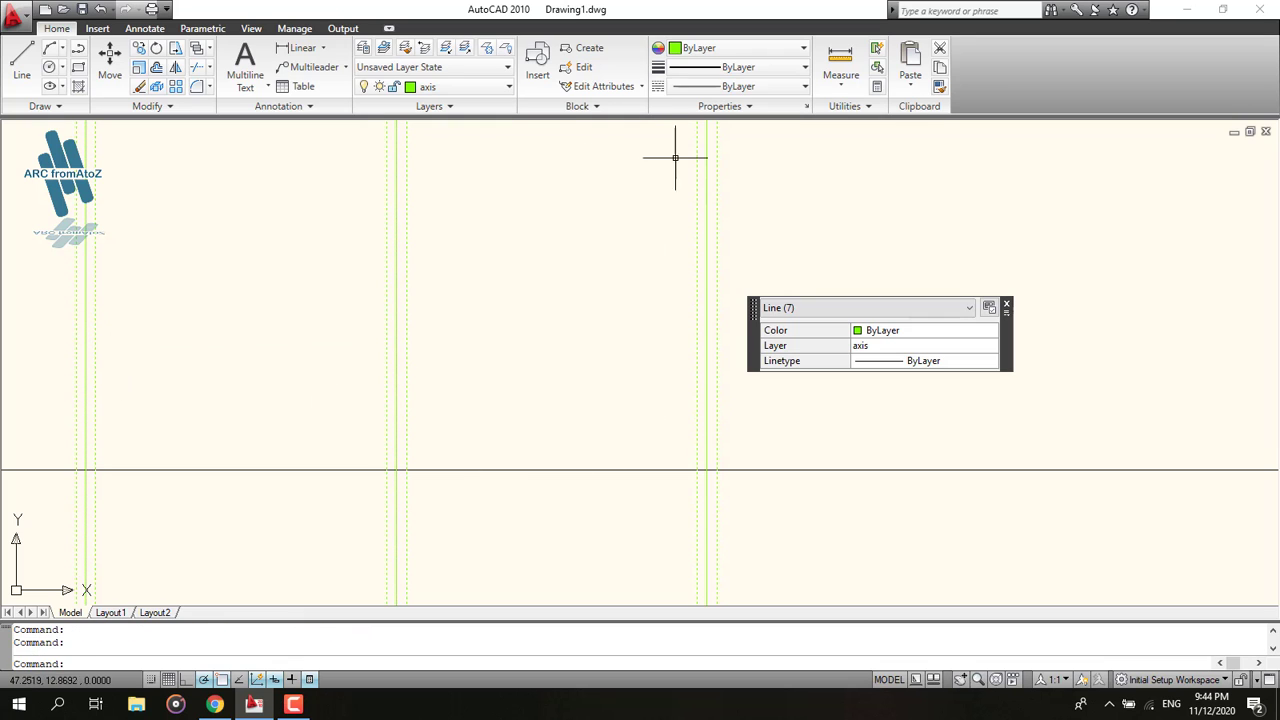
left_click(443, 87)
left_click(438, 106)
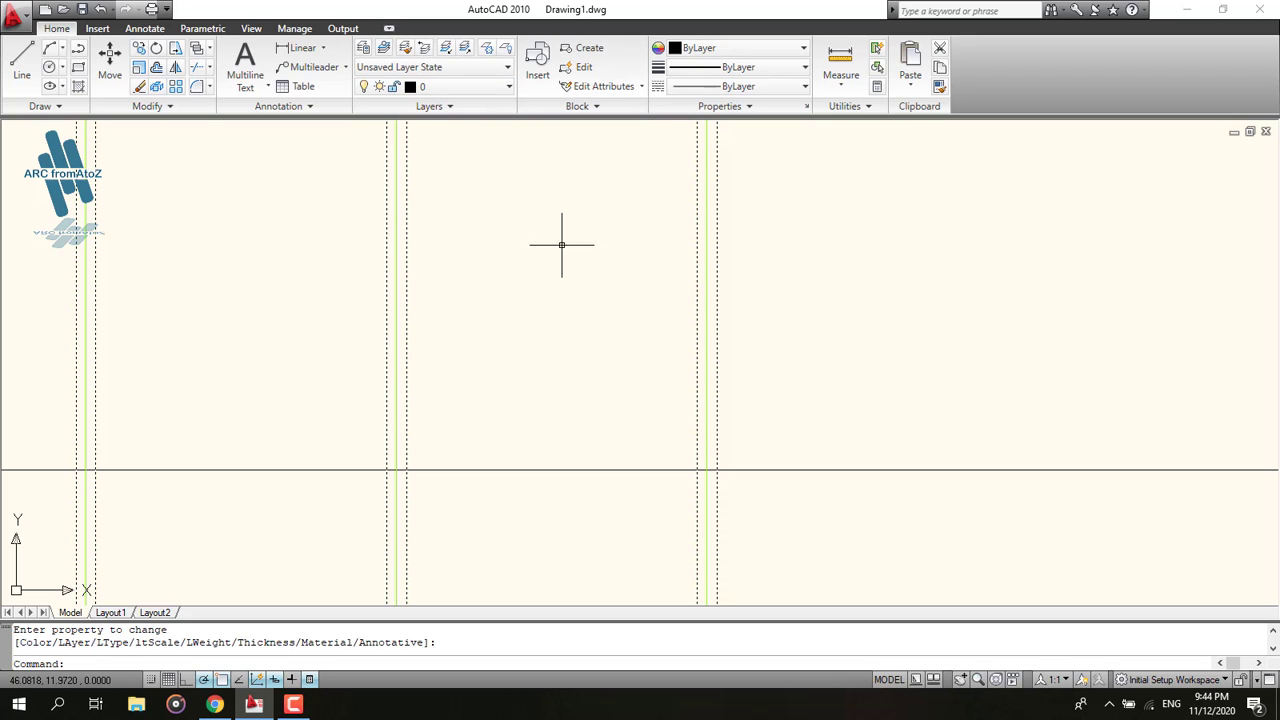
key("Escape")
Examine the full extent of the wall and axis lines and where they cross the ground line.
scroll(531, 263, "down", 5)
middle_click_drag(531, 263, 538, 459)
scroll(538, 459, "down", 2)
scroll(538, 459, "down", 2)
scroll(549, 457, "down", 2)
scroll(514, 443, "up", 1)
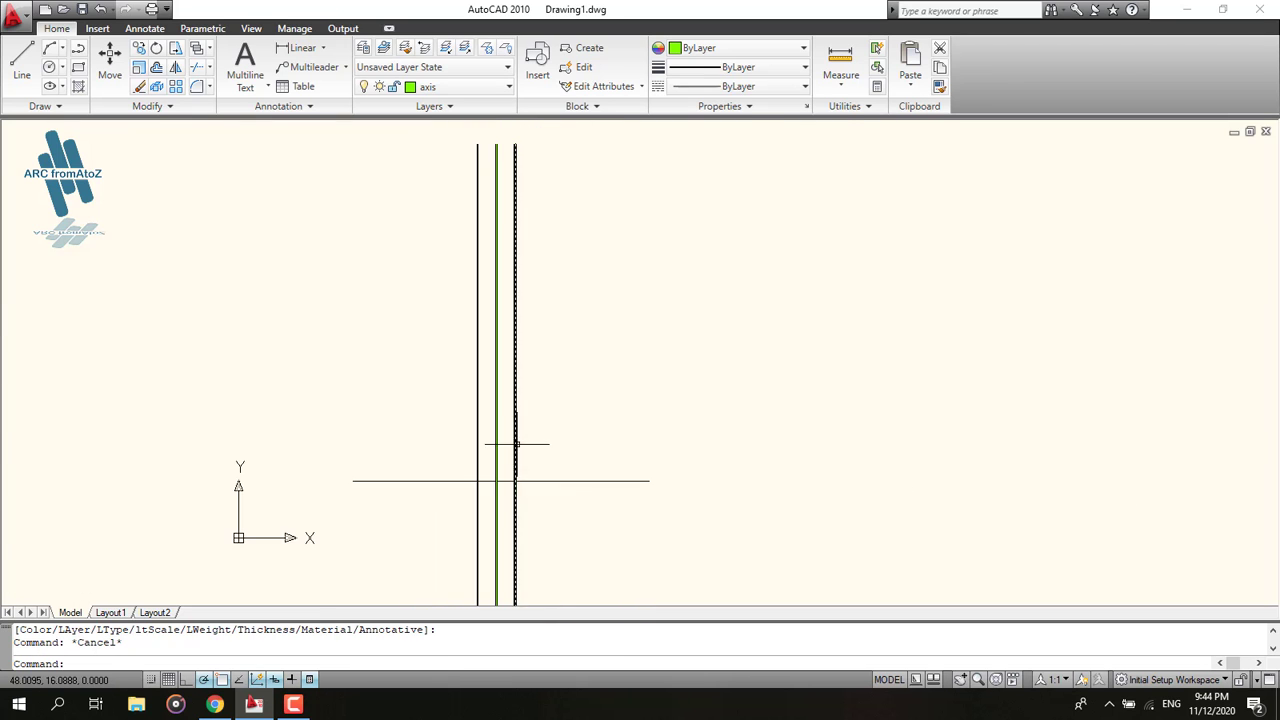
scroll(514, 443, "up", 3)
scroll(379, 440, "up", 5)
middle_click_drag(437, 423, 419, 524)
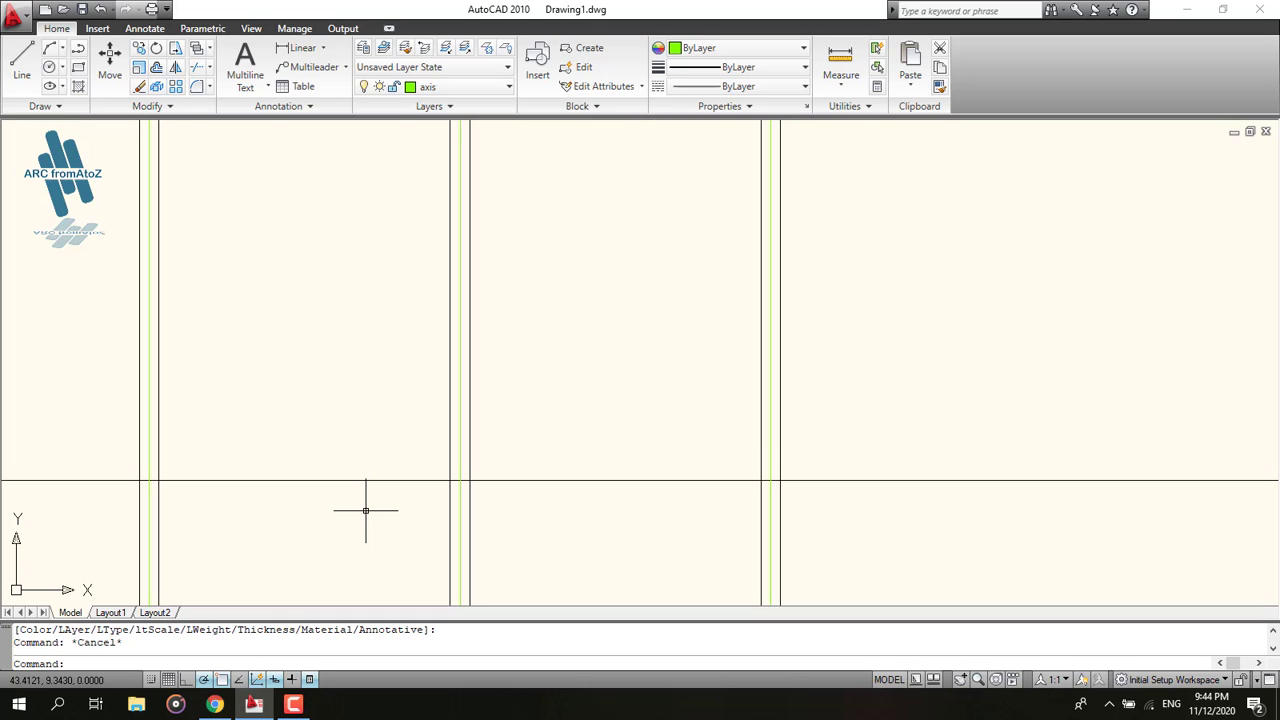
scroll(200, 359, "up", 2)
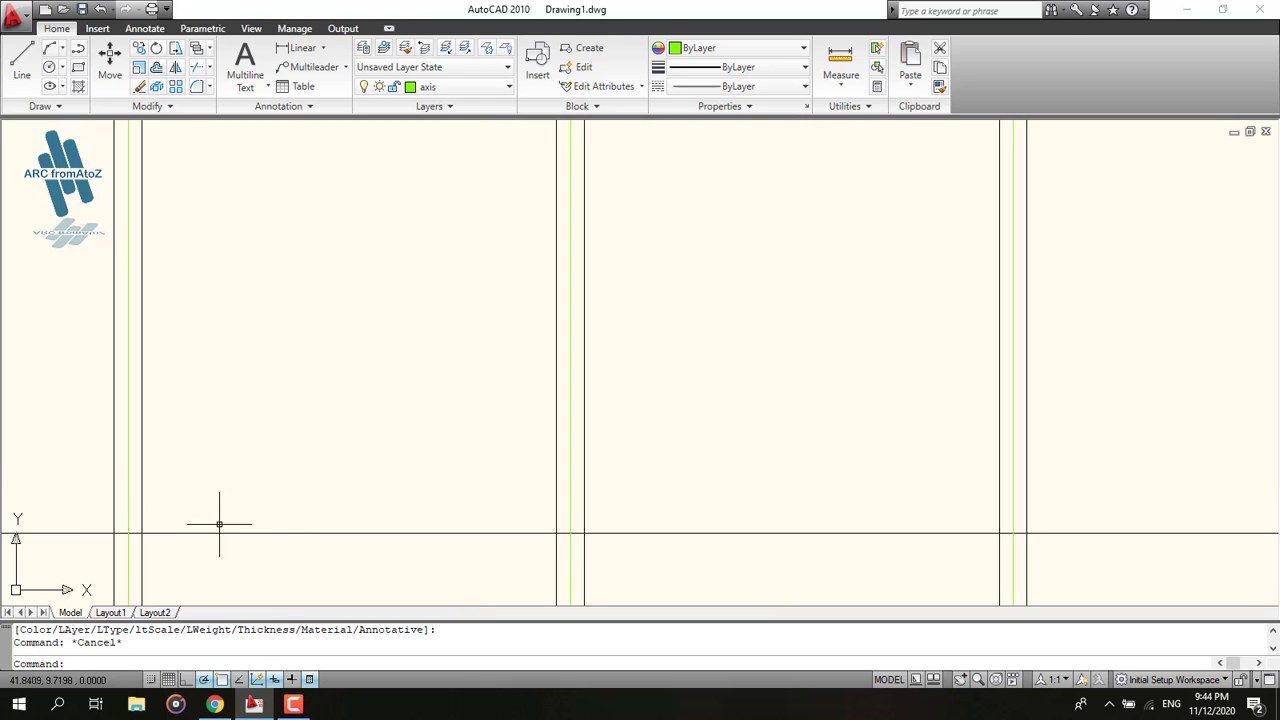
scroll(308, 510, "down", 5)
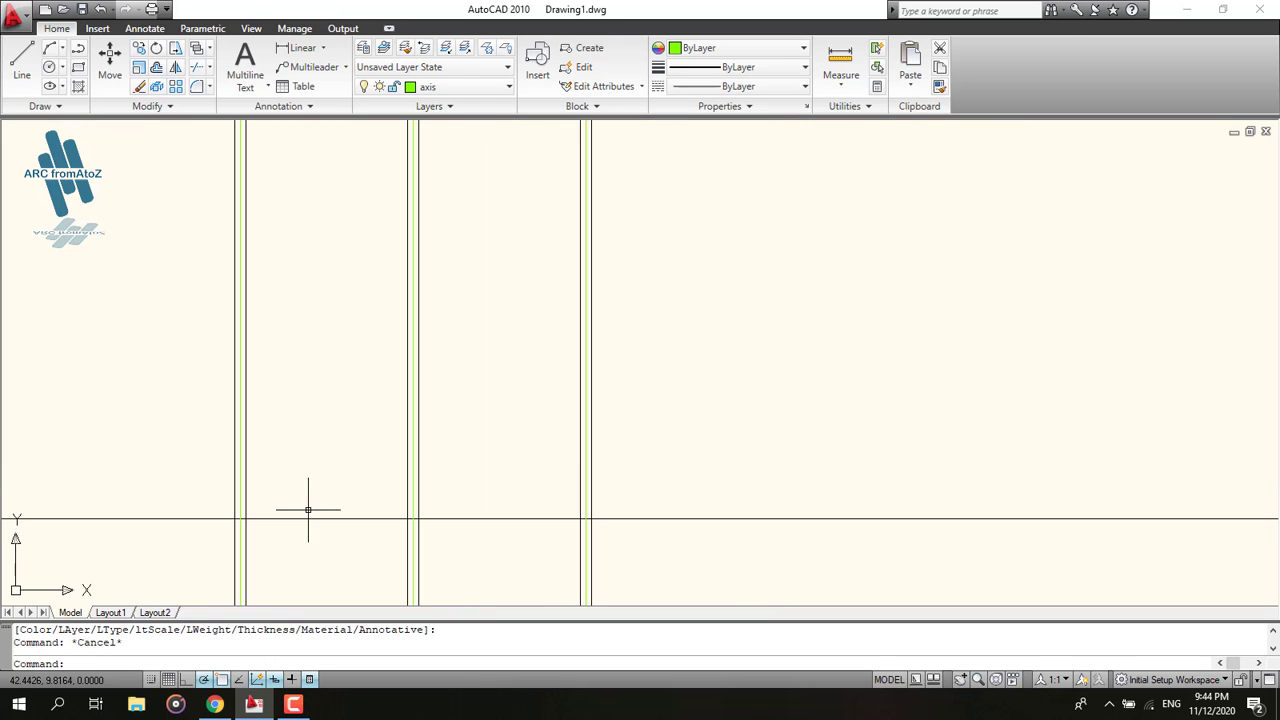
Check the elevations in the Chrome PDF and offset the horizontal ground line 5.7 upward in AutoCAD.
left_click(214, 704)
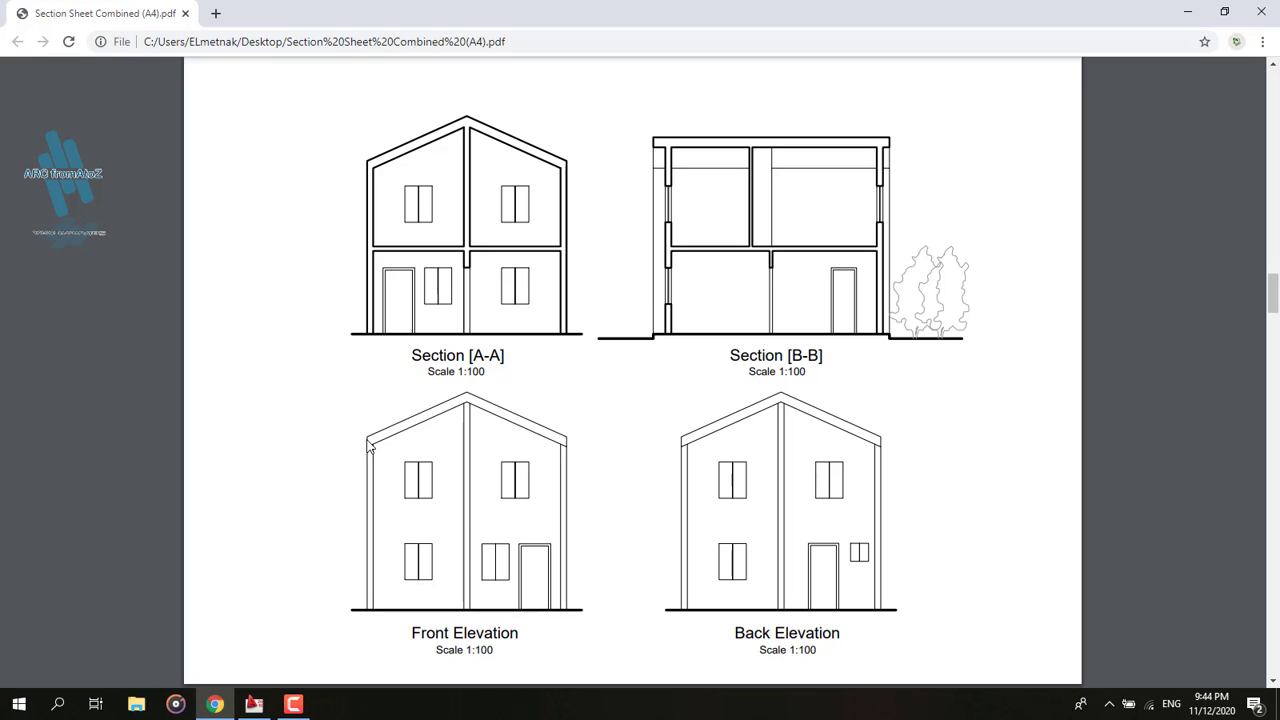
left_click(256, 706)
type("o")
key("Return")
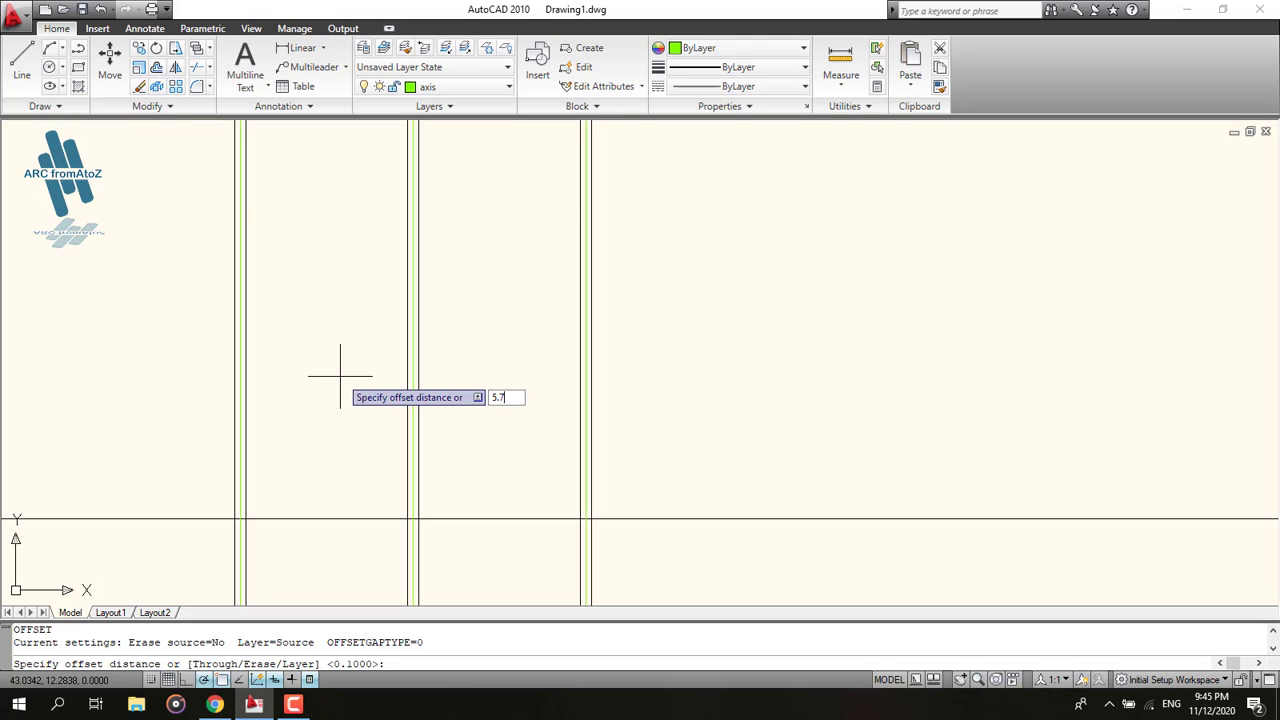
type("5.7")
key("Return")
left_click(334, 518)
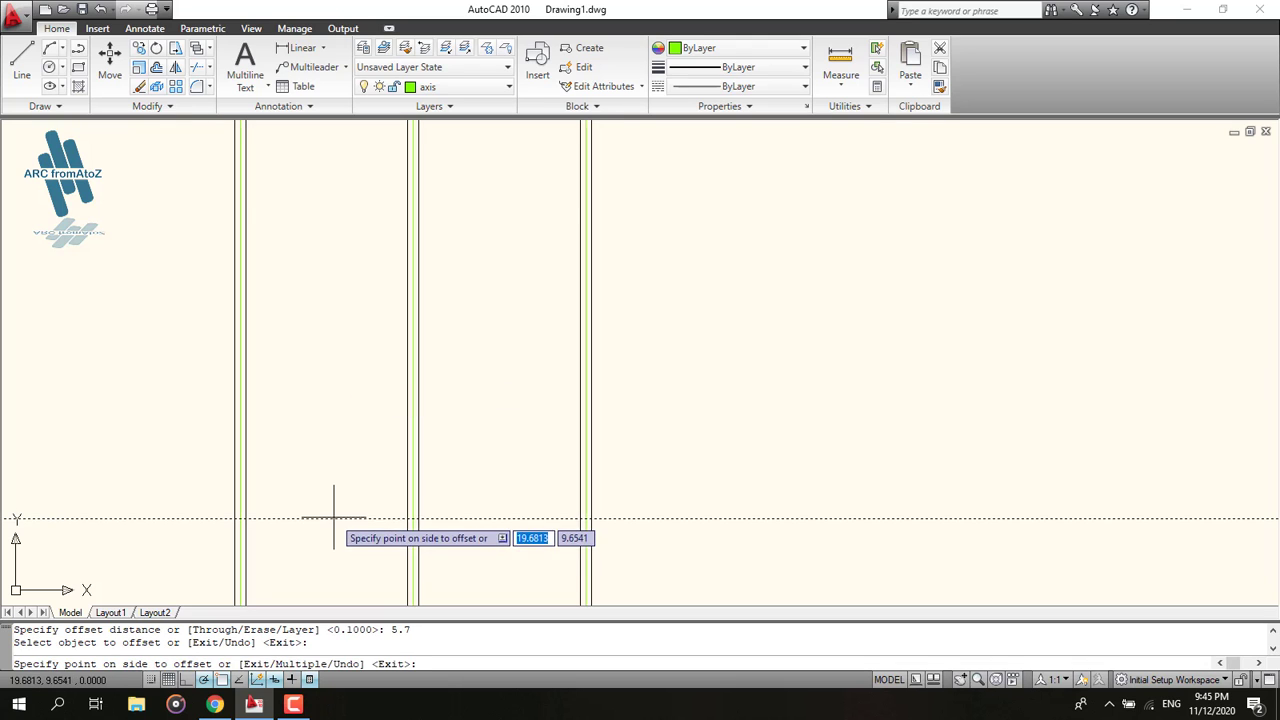
left_click(334, 270)
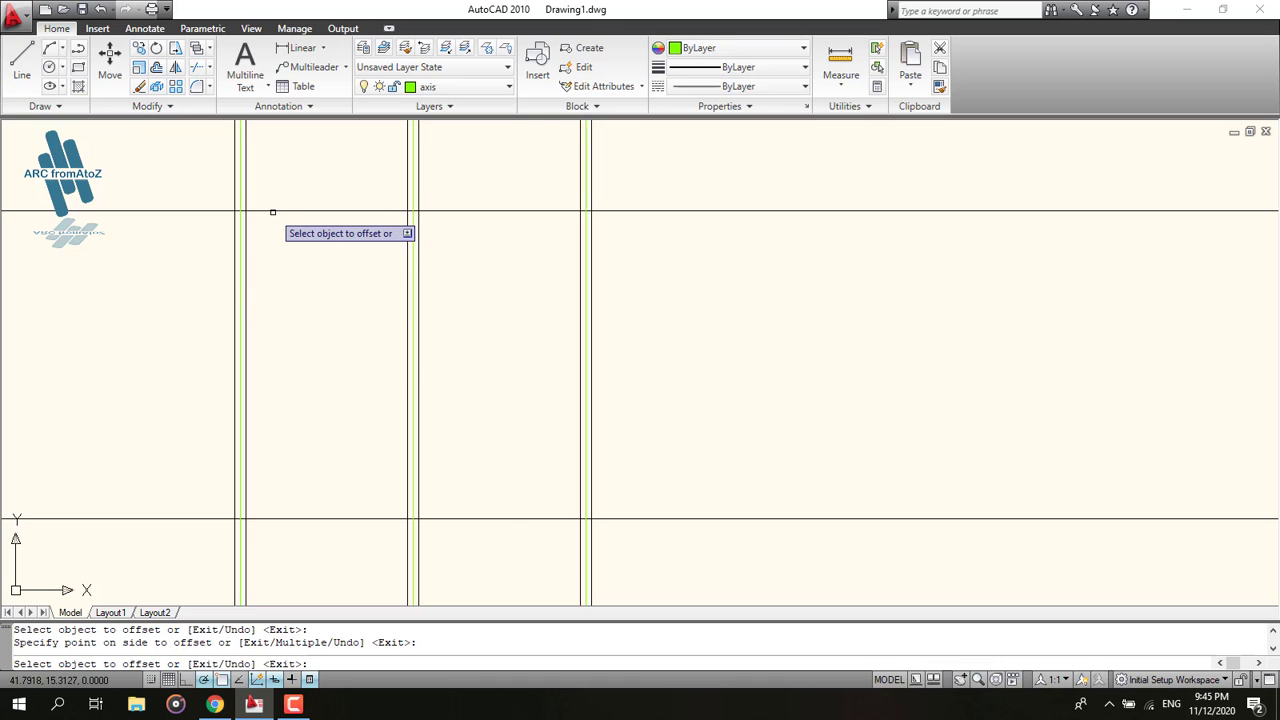
key("Escape")
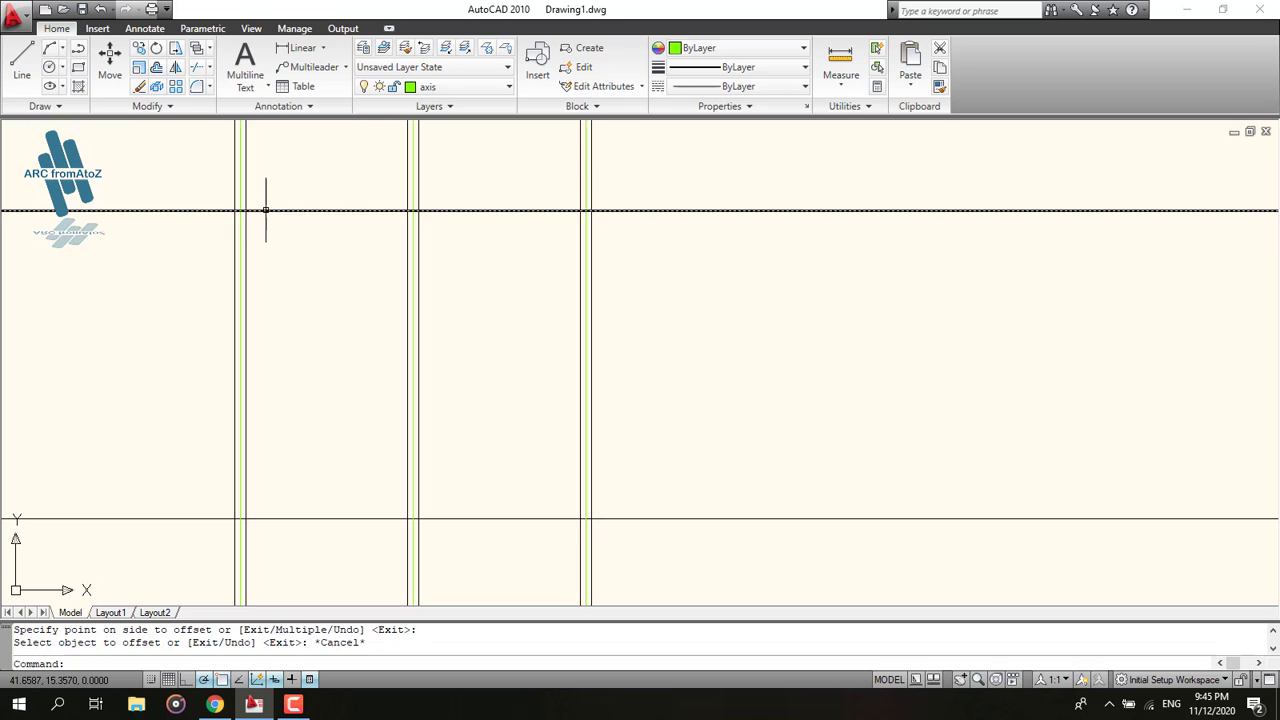
Offset the upper horizontal line 0.3 downward.
left_click(266, 210)
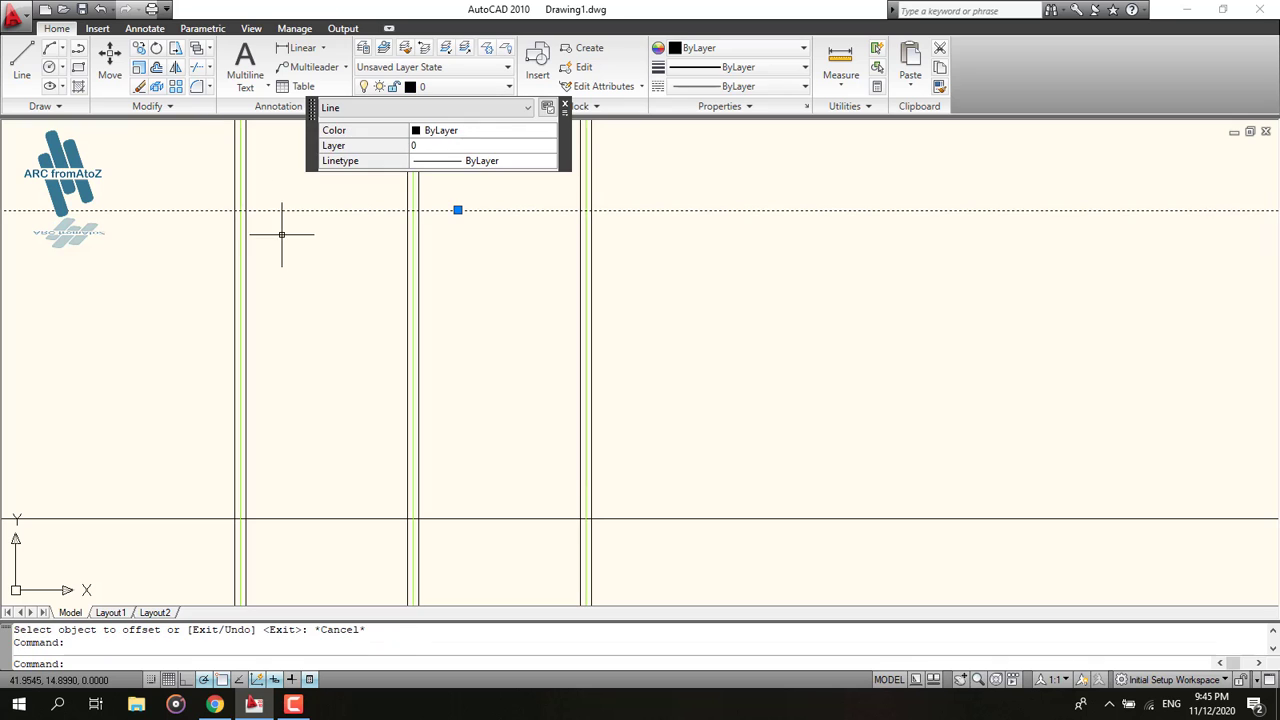
left_click(158, 68)
type(".3")
key("Return")
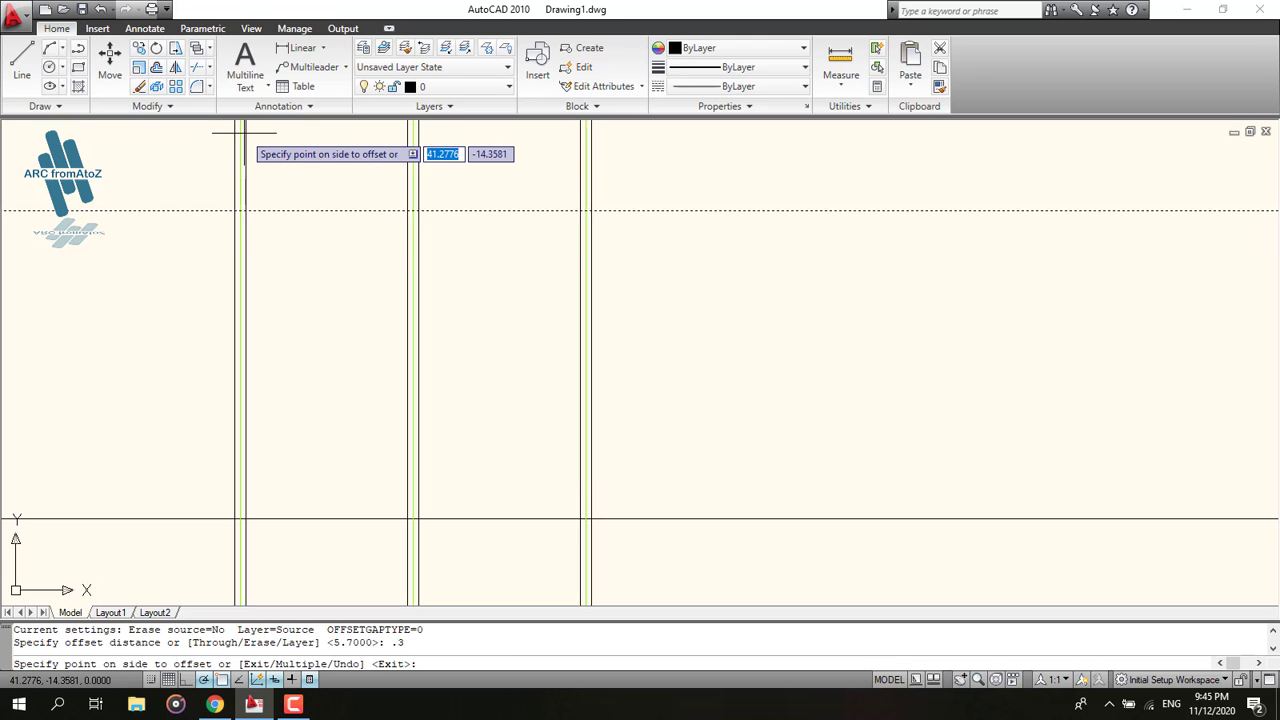
left_click(340, 250)
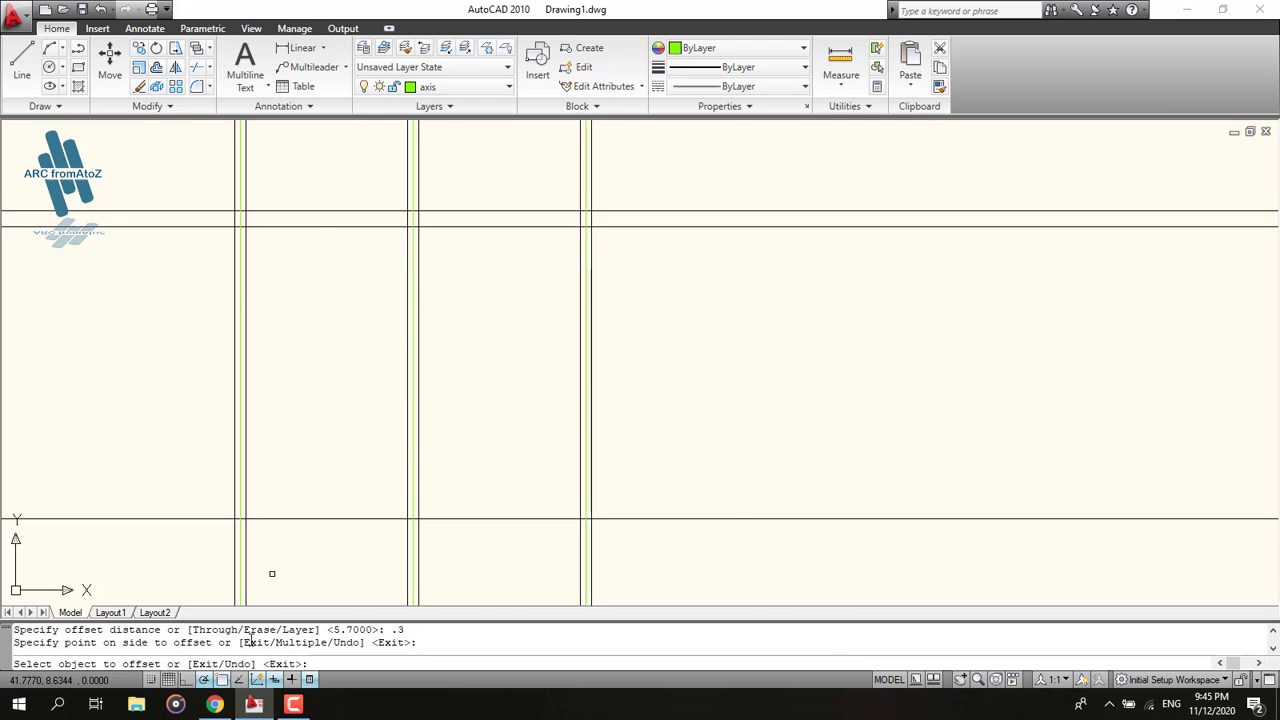
Check the roof ridge in the Chrome PDF and offset the ground line 6.8 upward in AutoCAD.
left_click(214, 704)
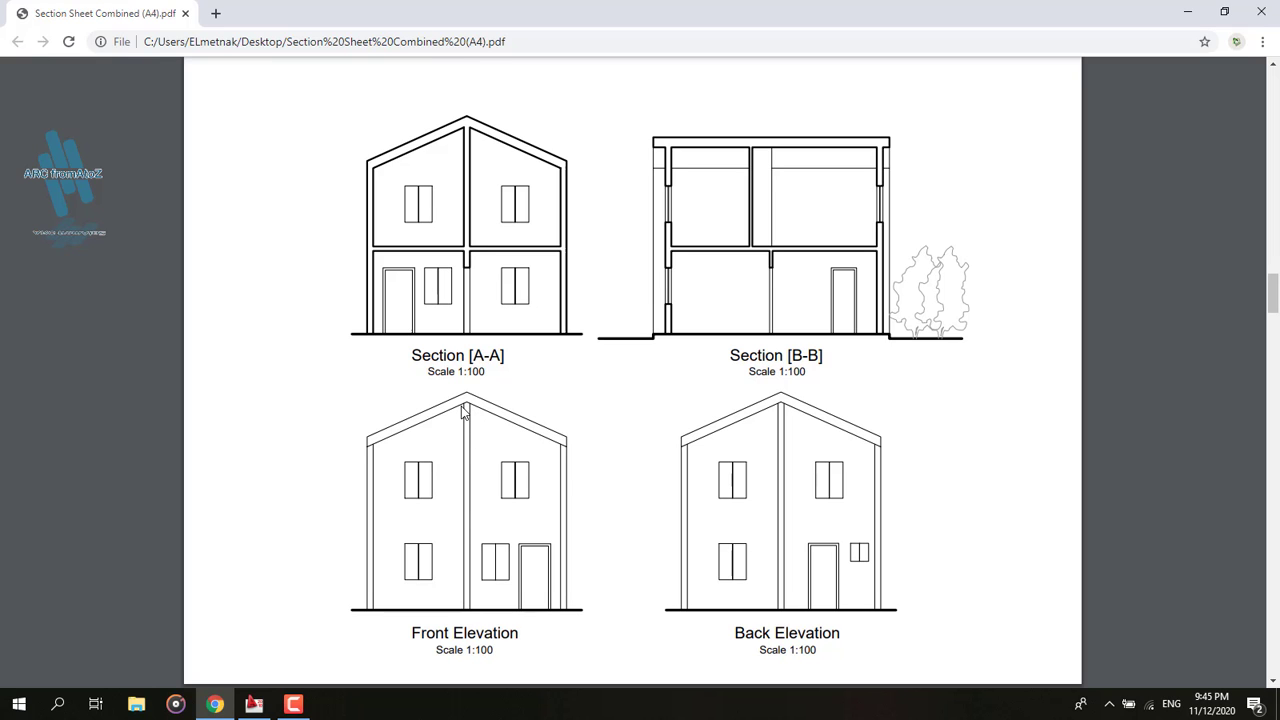
left_click(270, 707)
type("o")
key("Return")
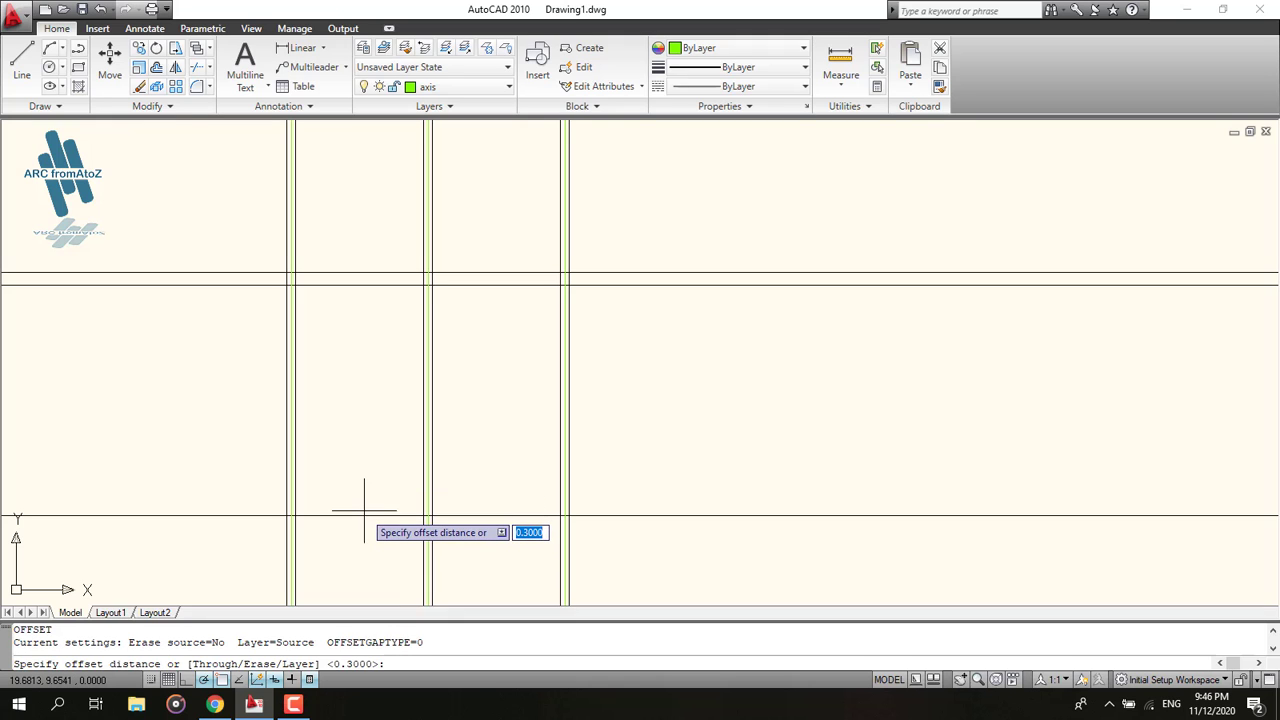
type("6.8")
key("Return")
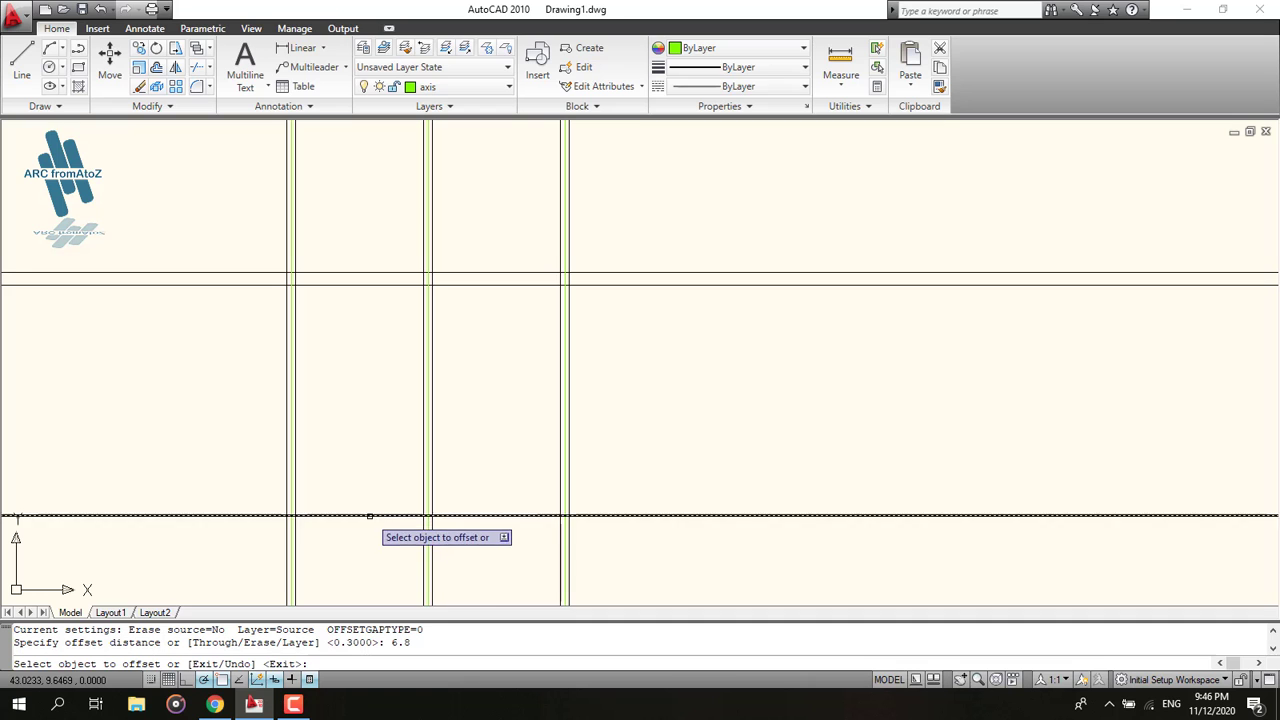
left_click(362, 517)
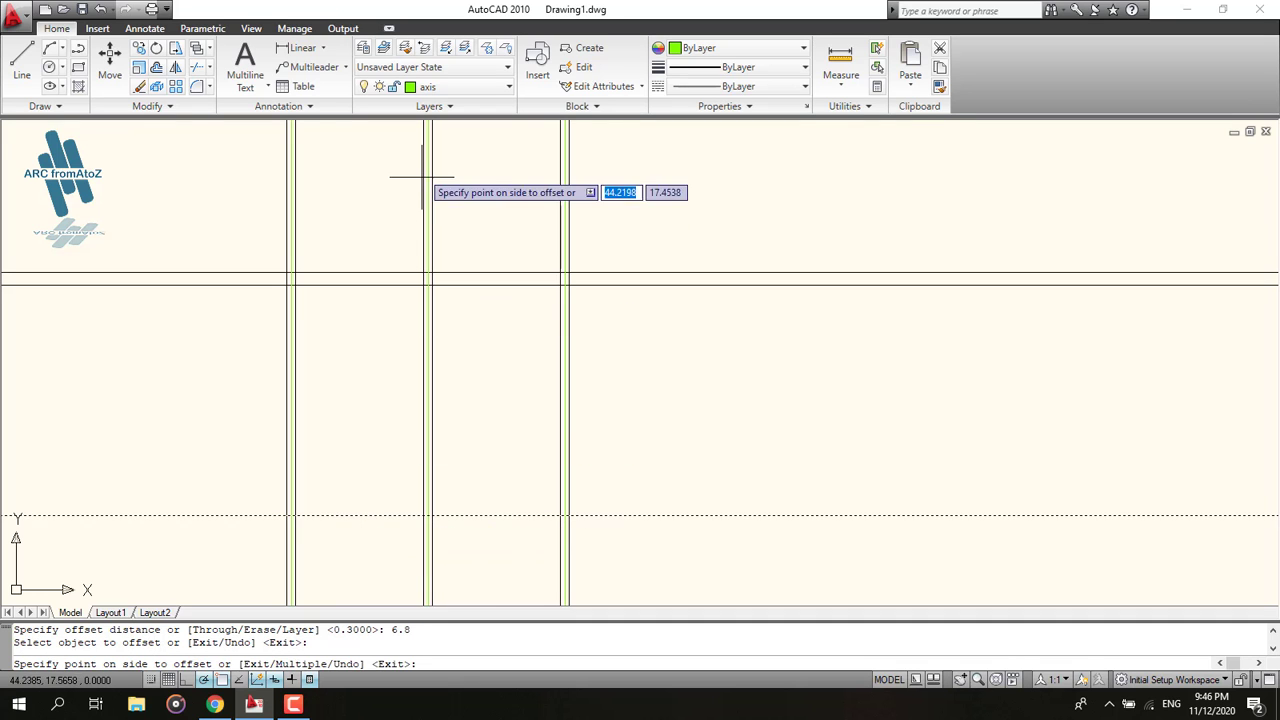
left_click(437, 203)
scroll(400, 240, "down", 1)
middle_click_drag(390, 259, 380, 364)
scroll(385, 245, "up", 3)
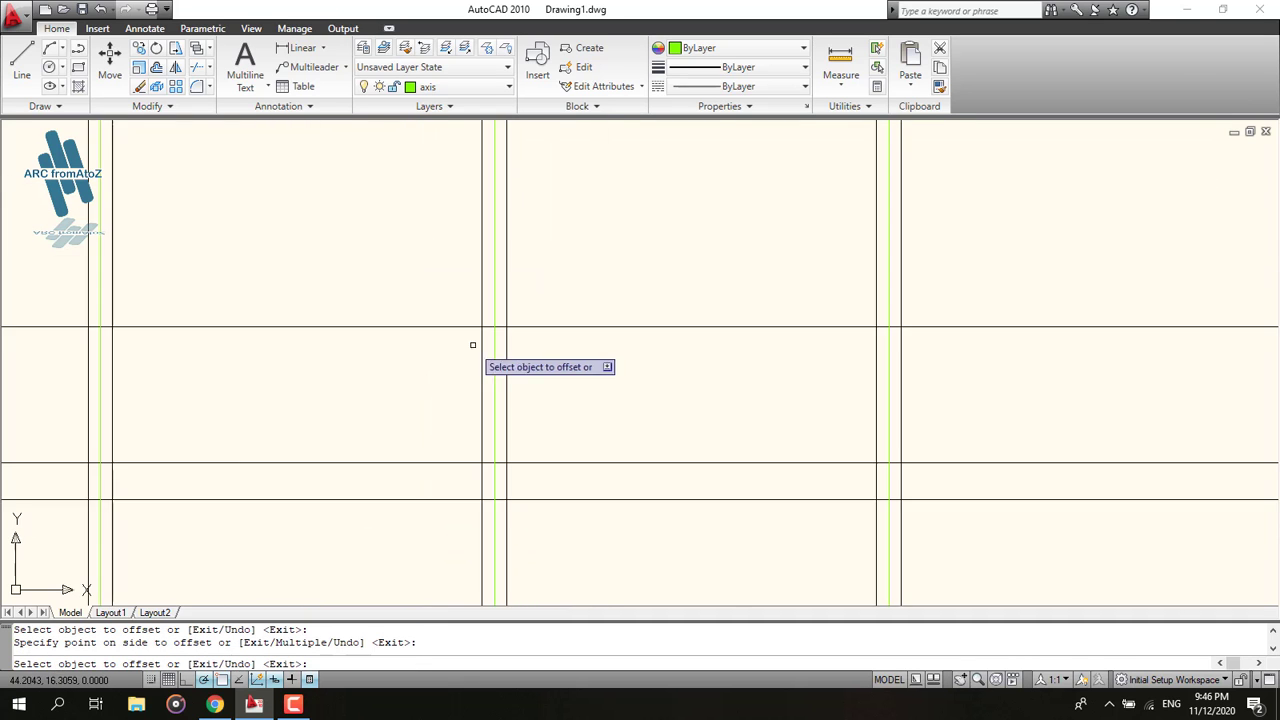
scroll(449, 363, "down", 2)
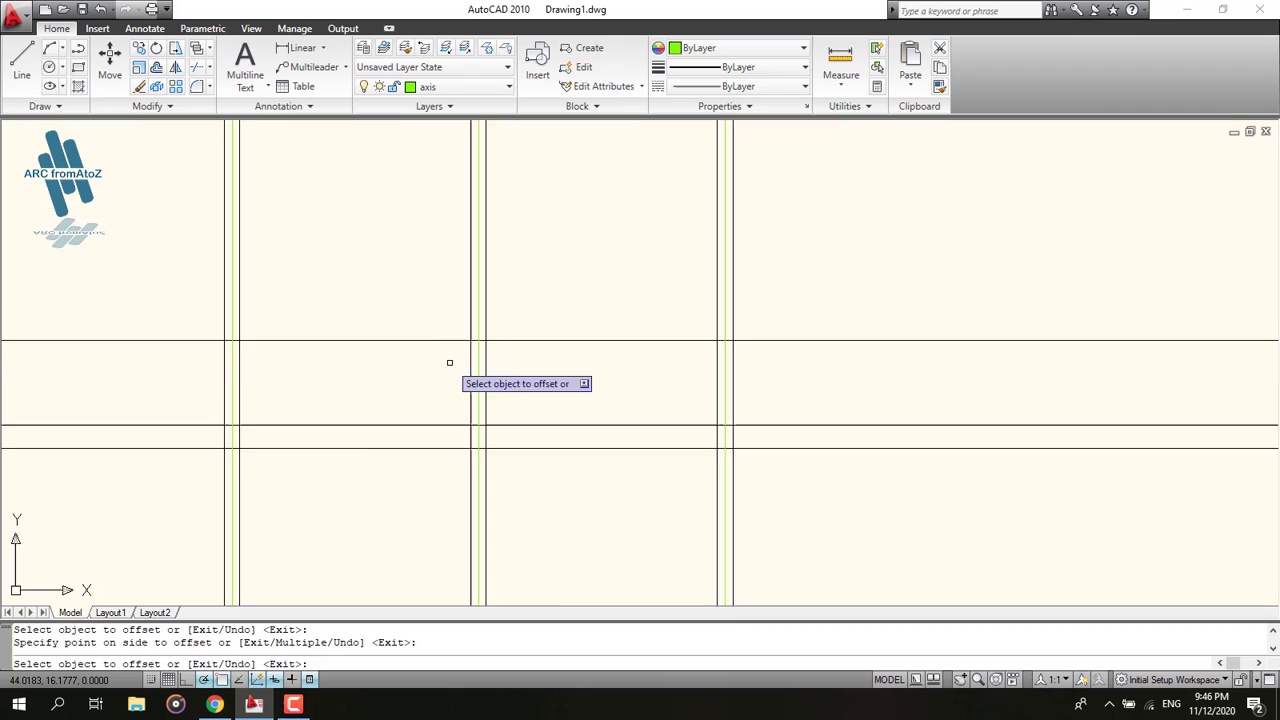
Check the roof ridge in the Chrome PDF and offset the topmost horizontal line 0.3 upward in AutoCAD.
left_click(214, 704)
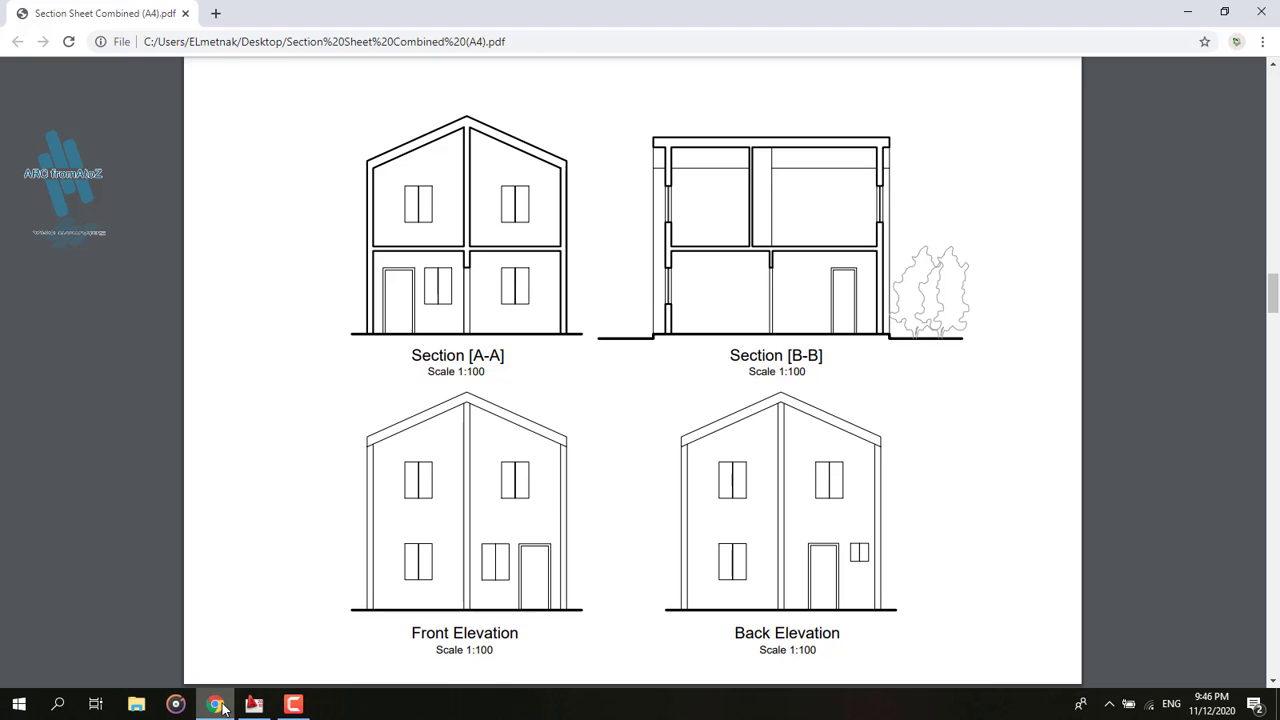
left_click(254, 704)
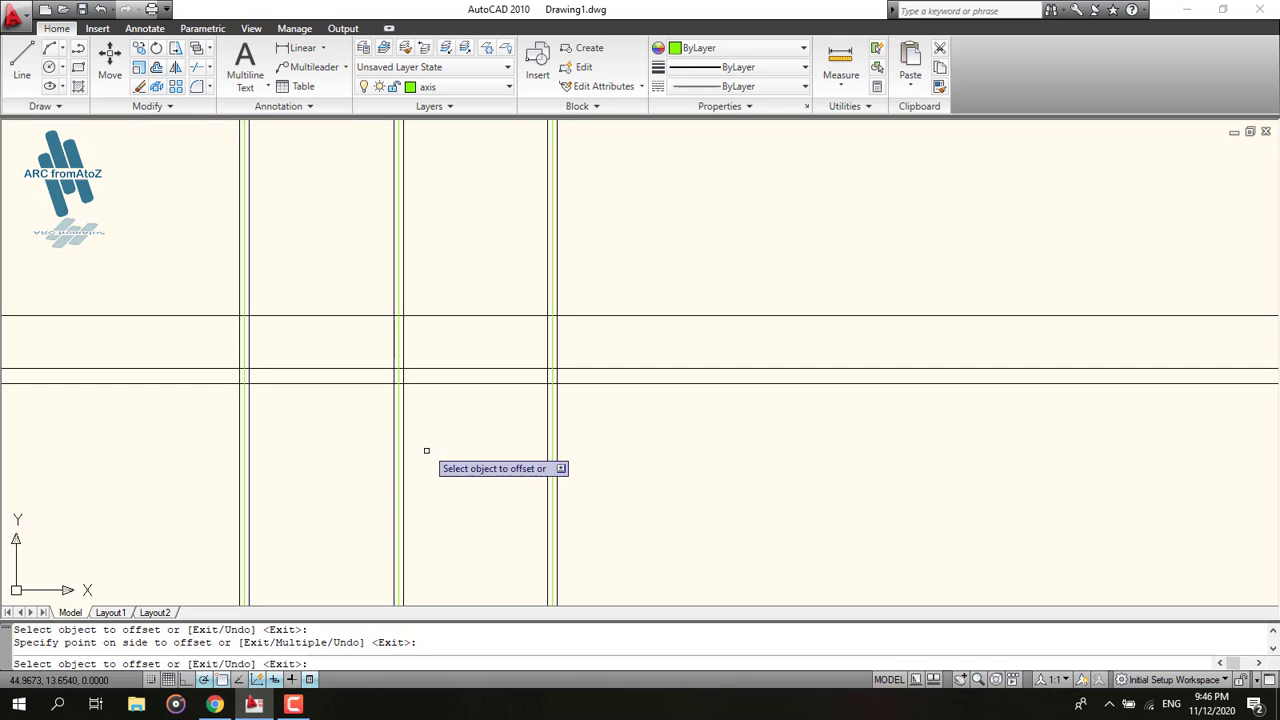
scroll(357, 465, "up", 3)
key("alt+Tab")
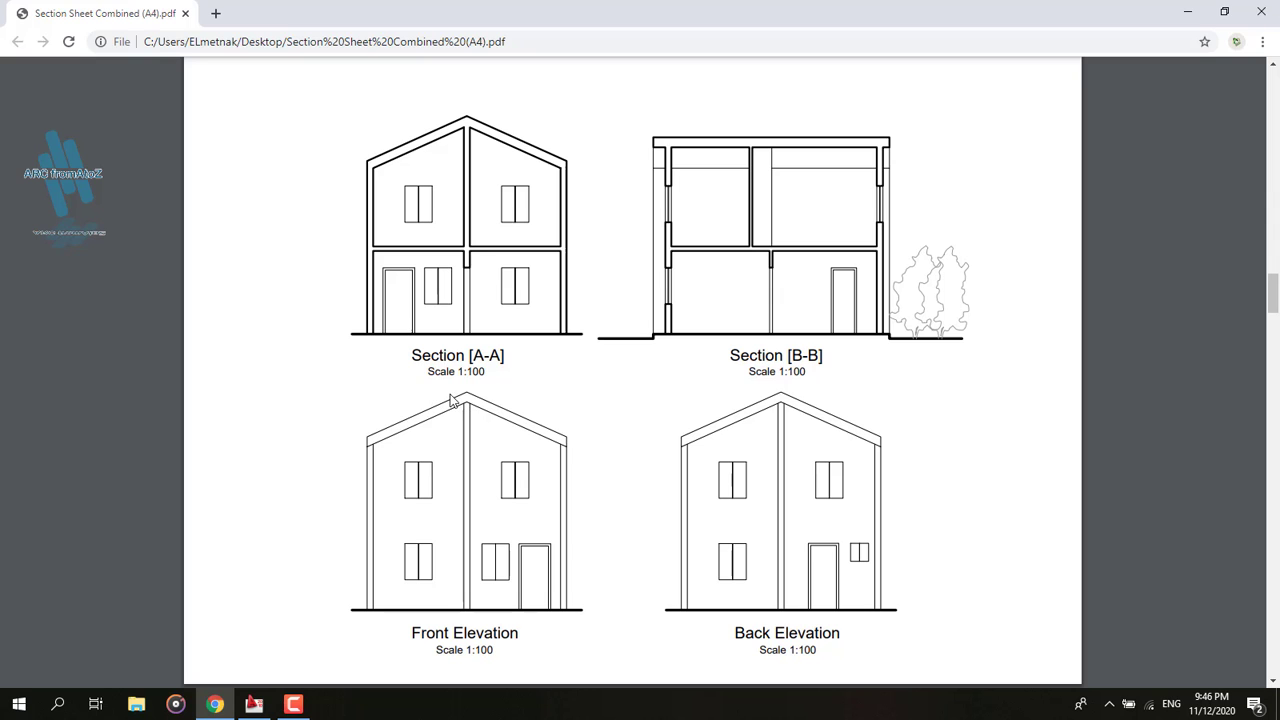
left_click(272, 702)
key("Escape")
left_click(196, 86)
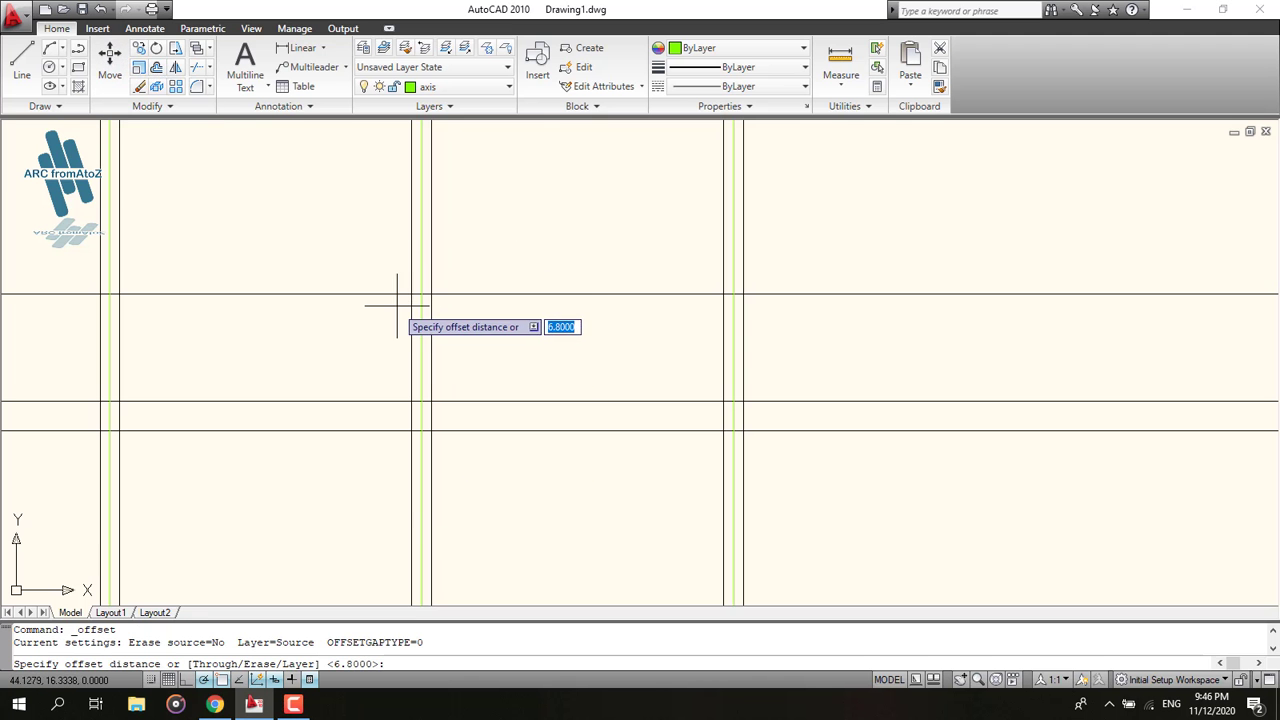
key("Return")
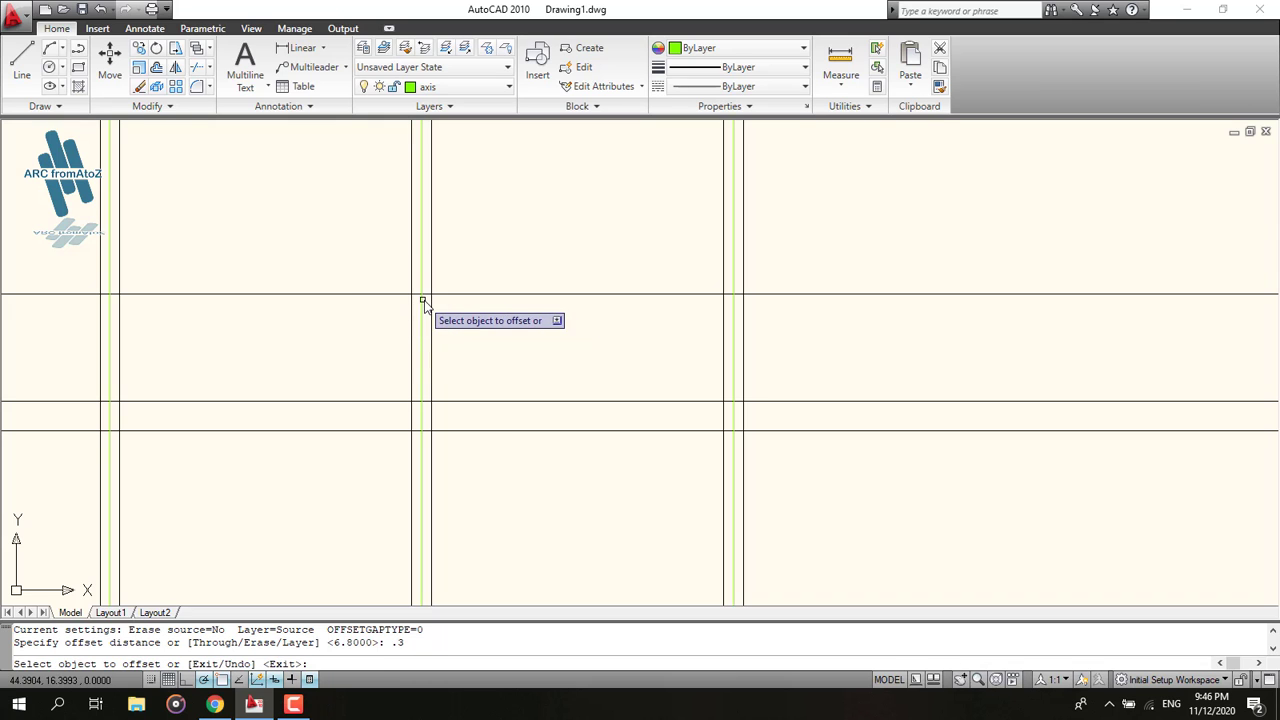
left_click(320, 294)
left_click(325, 280)
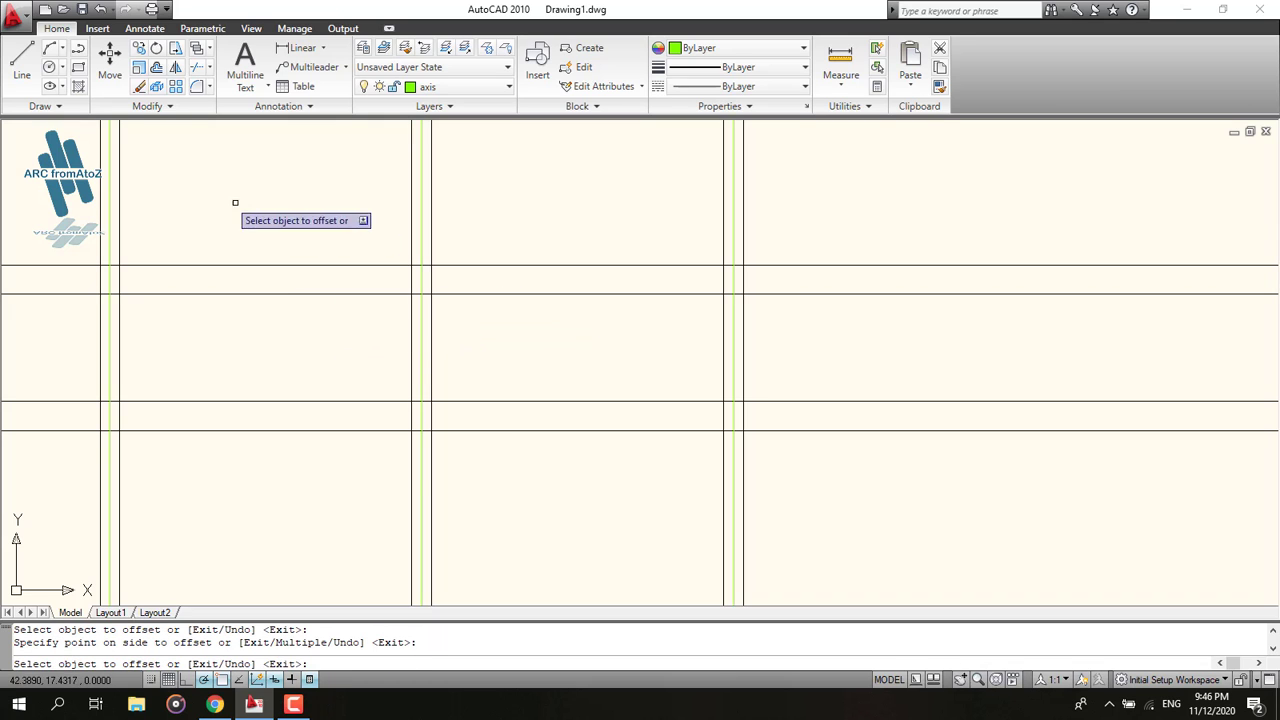
Check the roof shape in the Chrome PDF and try to draw the left roof slope up to the middle axis in AutoCAD.
left_click(215, 705)
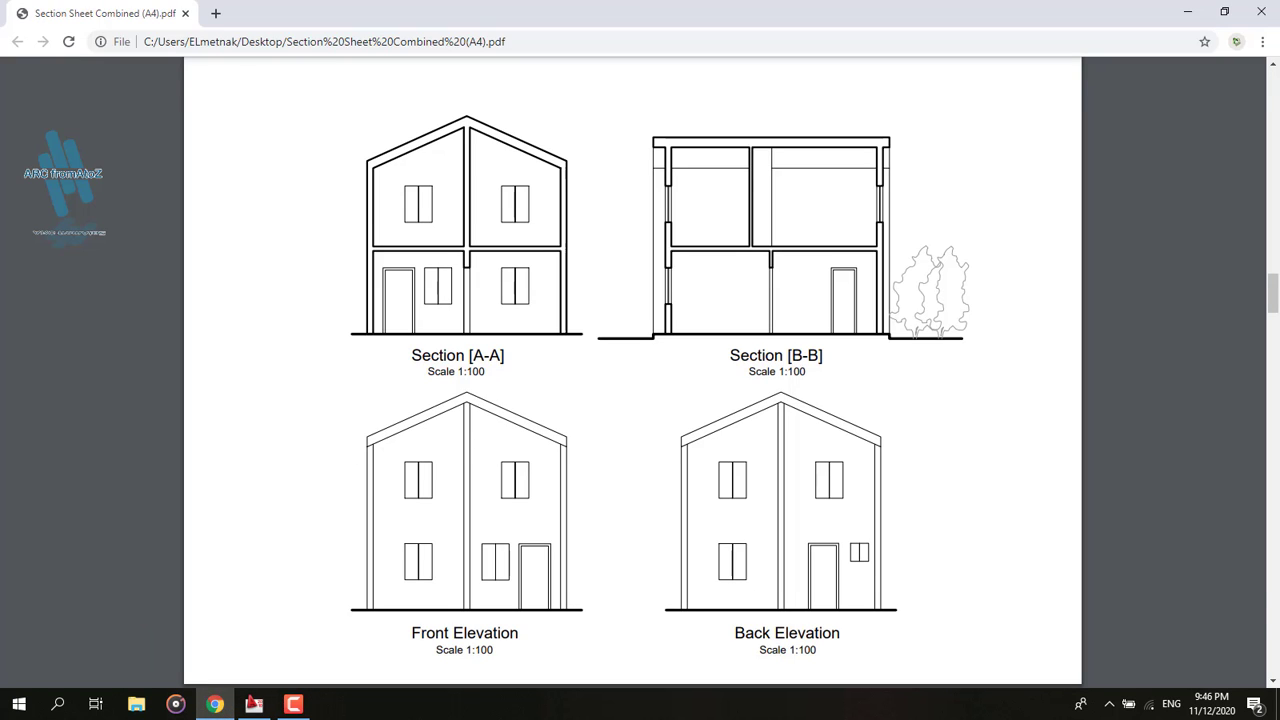
key("alt+Tab")
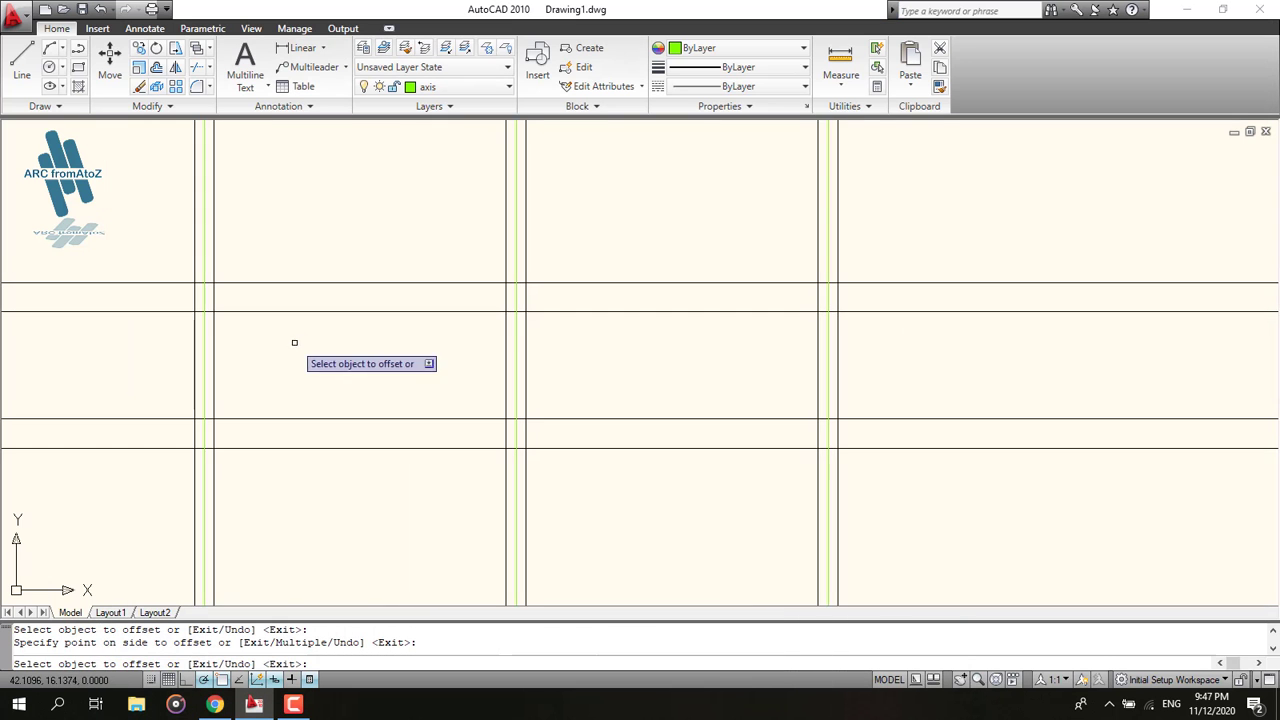
key("alt+Tab")
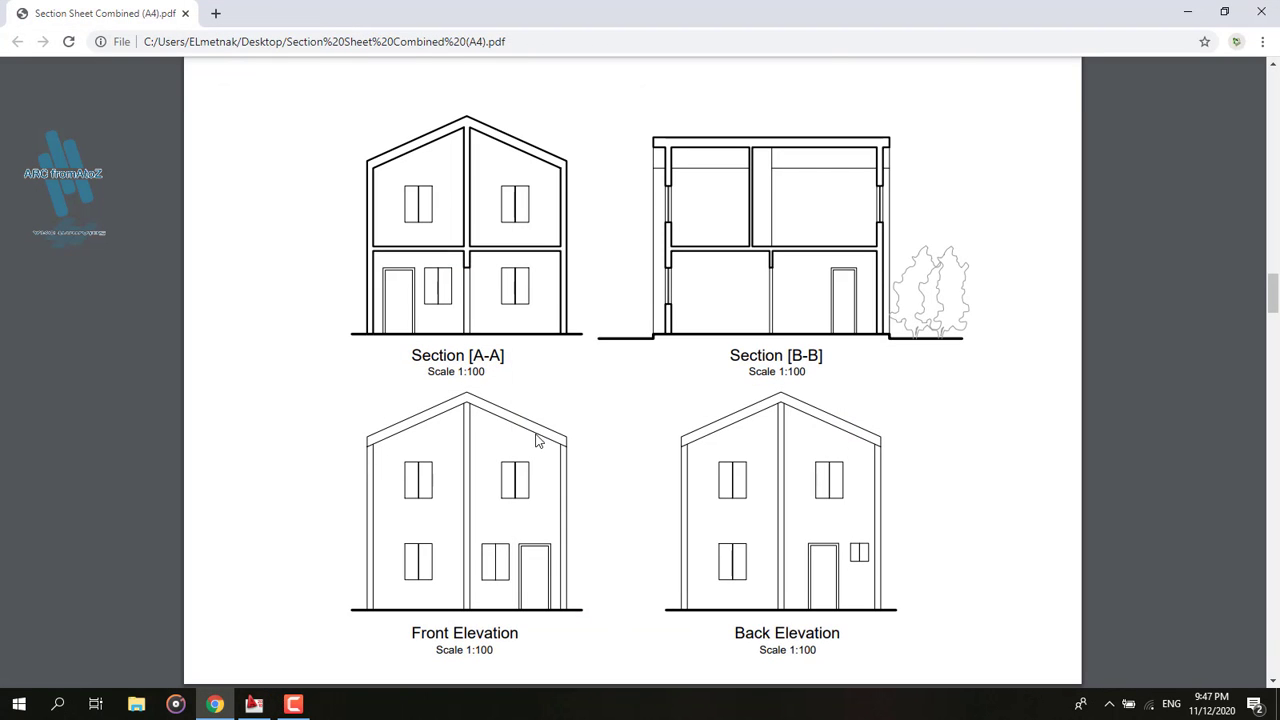
key("alt+Tab")
left_click(21, 62)
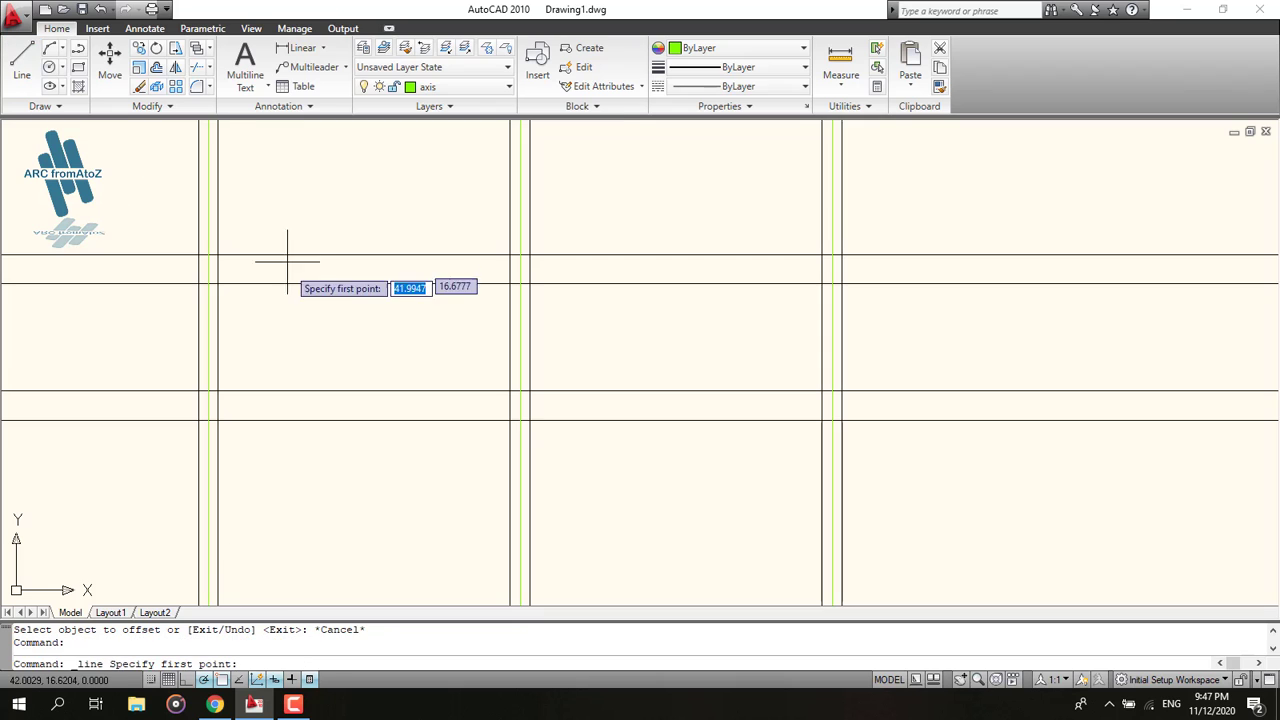
scroll(287, 261, "down", 2)
left_click(234, 345)
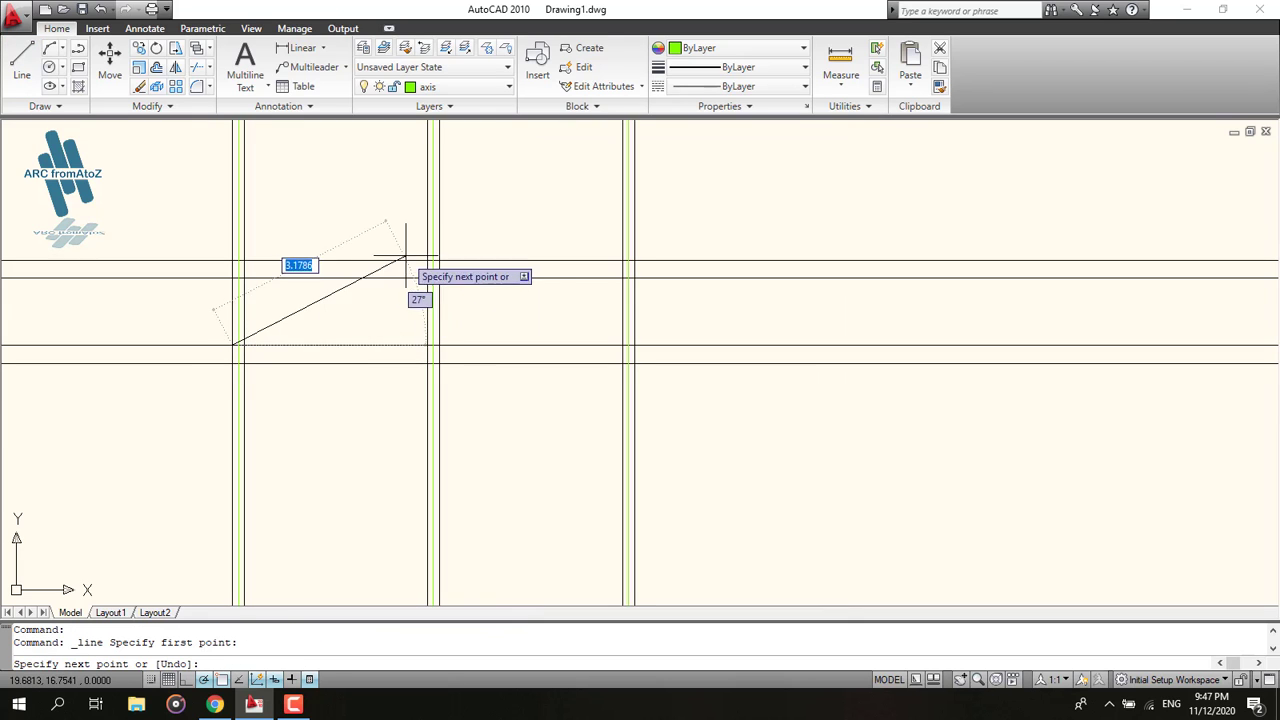
scroll(410, 260, "up", 10)
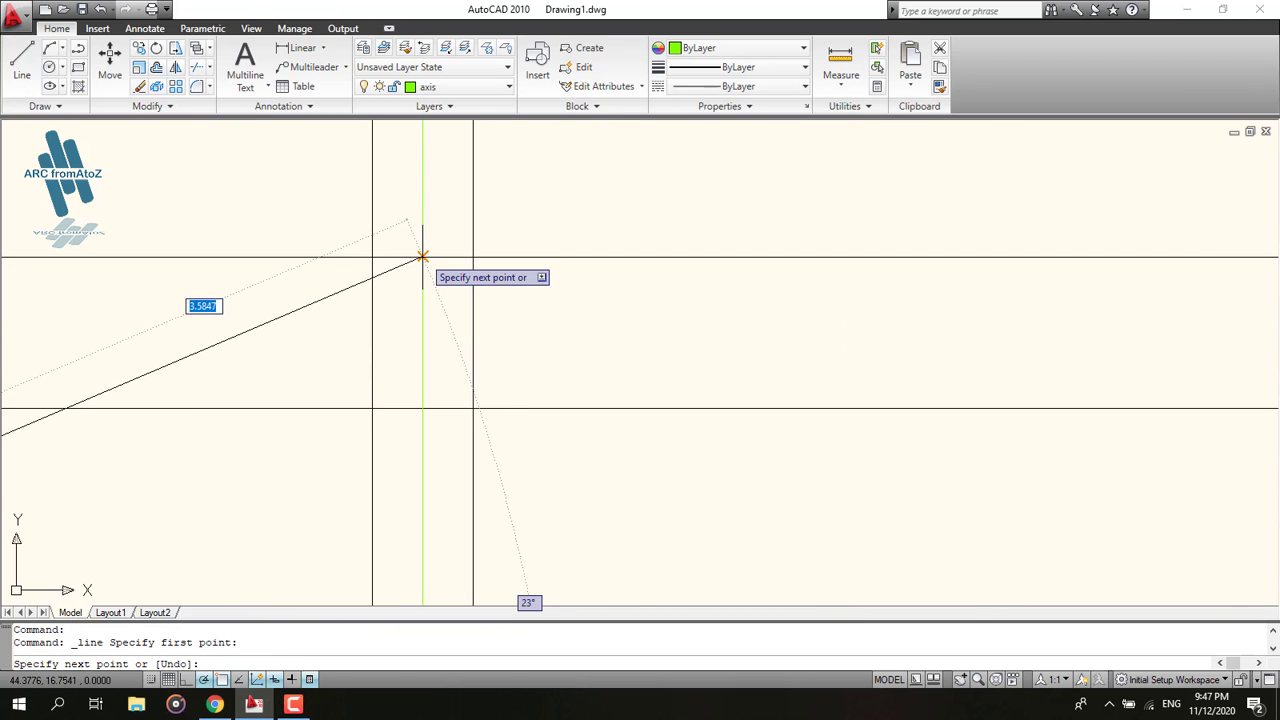
left_click(422, 258)
scroll(563, 371, "down", 6)
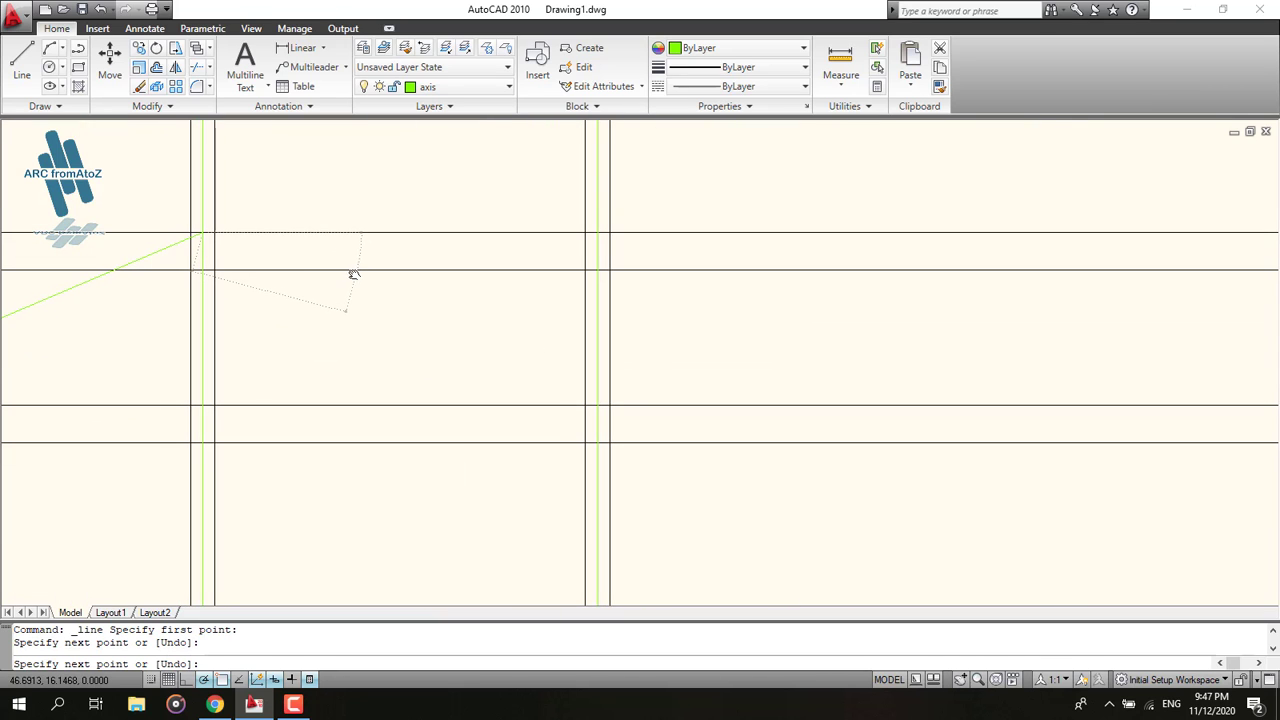
key("Escape")
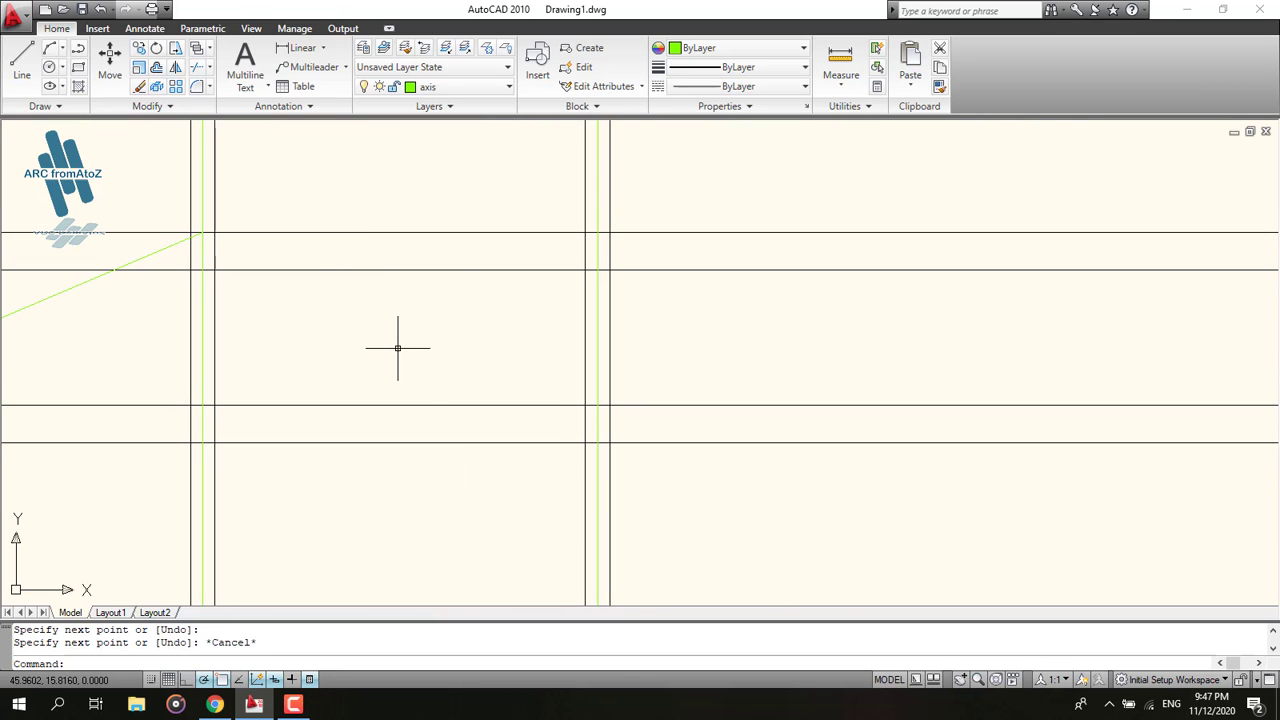
key("ctrl+z")
Make layer 0 current and draw the roof's upper slopes from the left wall's outer face over the middle axis to the right wall's outer face.
left_click(430, 86)
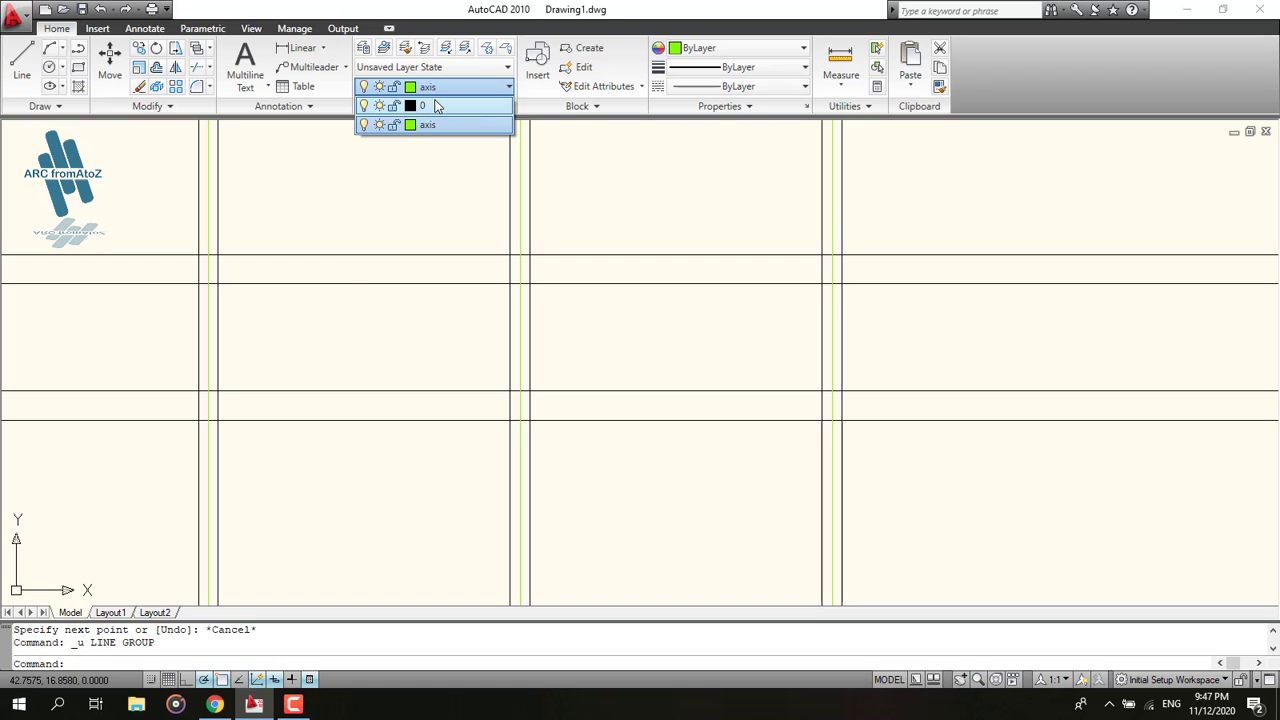
left_click(420, 106)
scroll(446, 274, "down", 5)
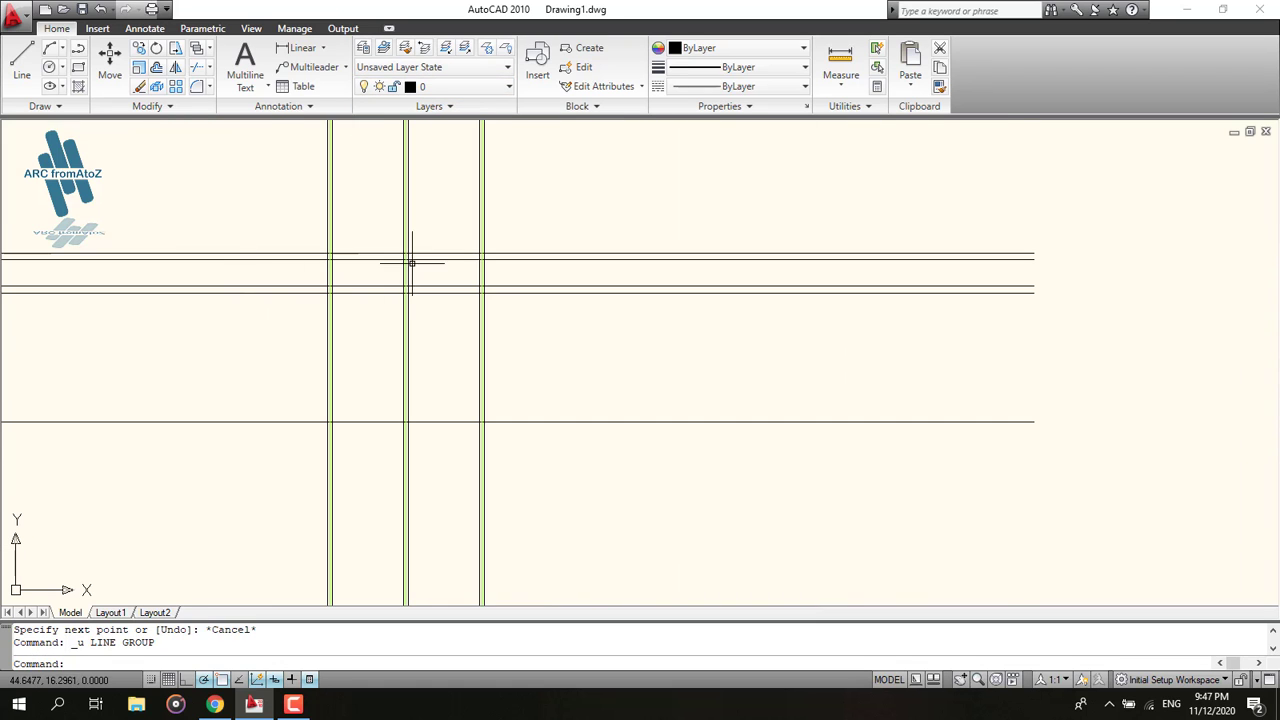
left_click(22, 62)
scroll(237, 300, "up", 3)
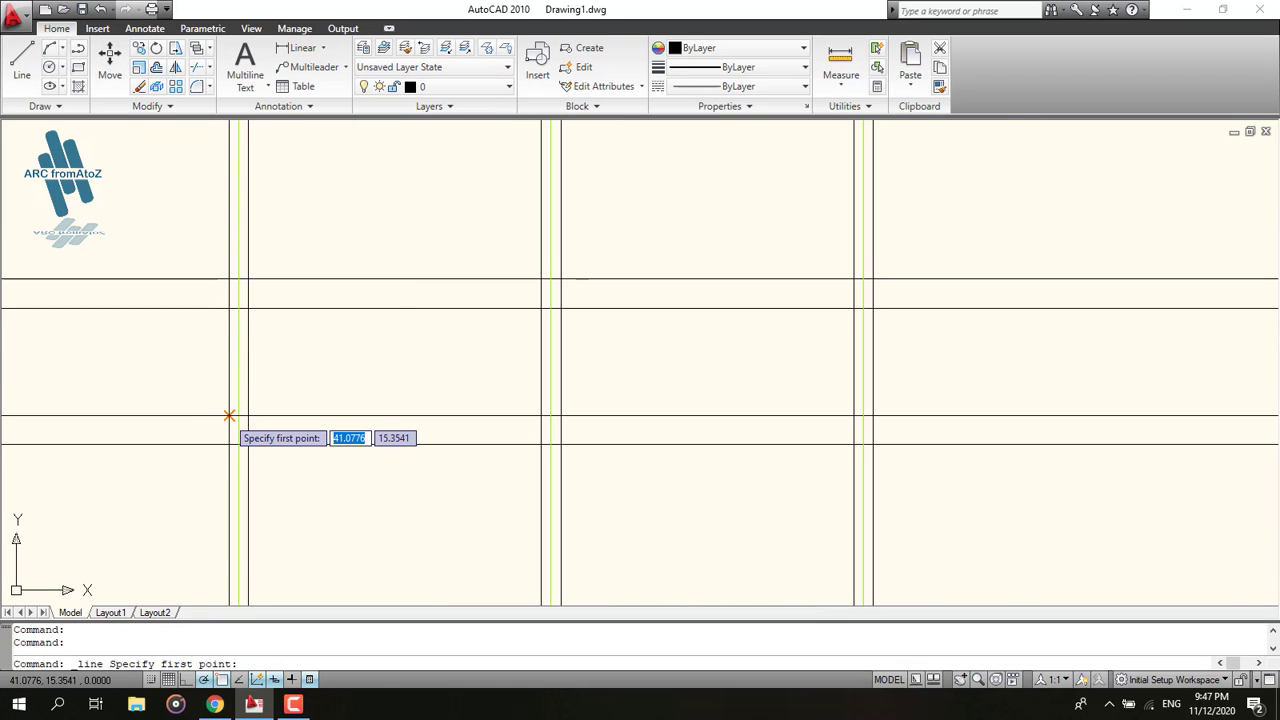
left_click(229, 415)
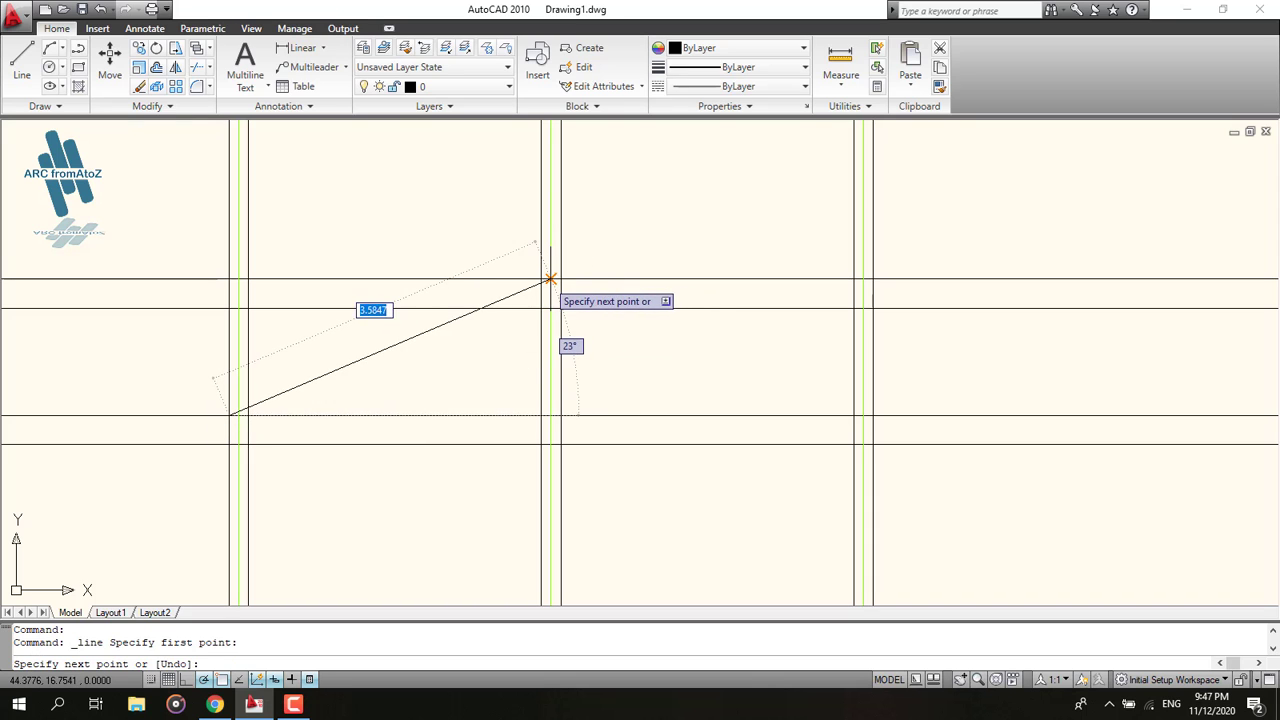
left_click(549, 281)
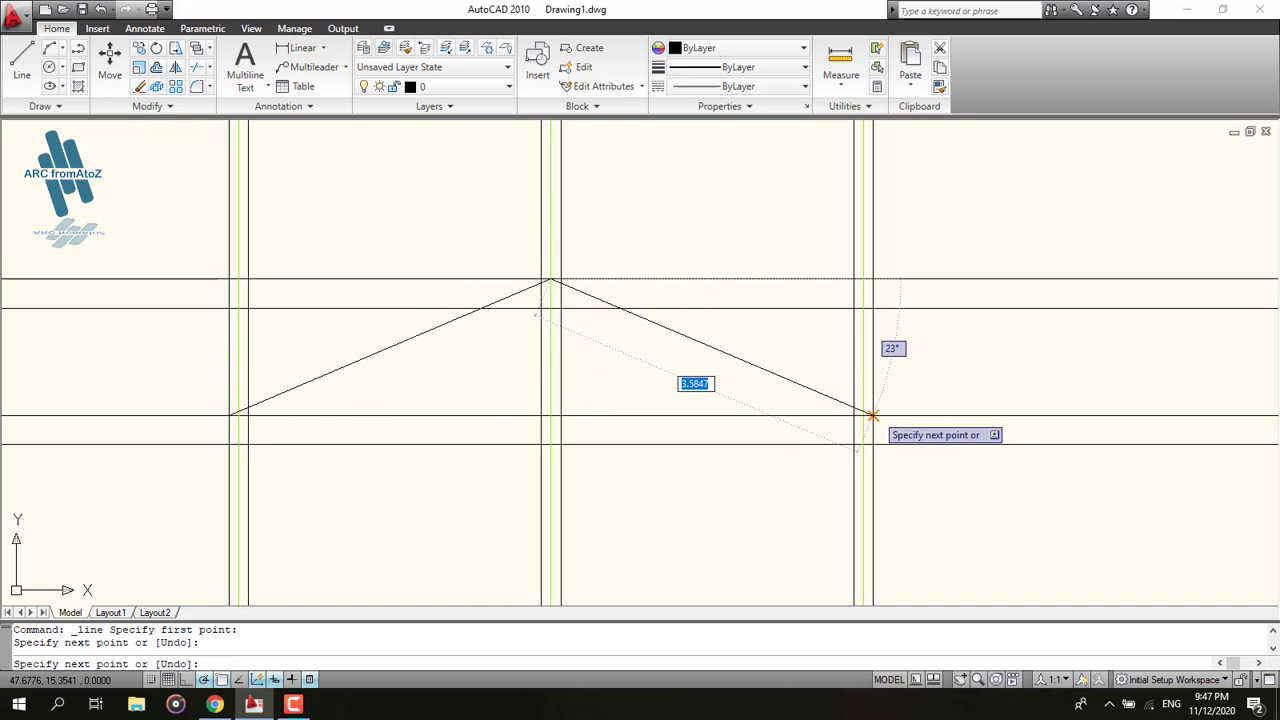
left_click(873, 416)
Check the roof edge in the Chrome PDF and continue the line down the right eave and along both lower slopes to the left wall's outer face.
key("alt+Tab")
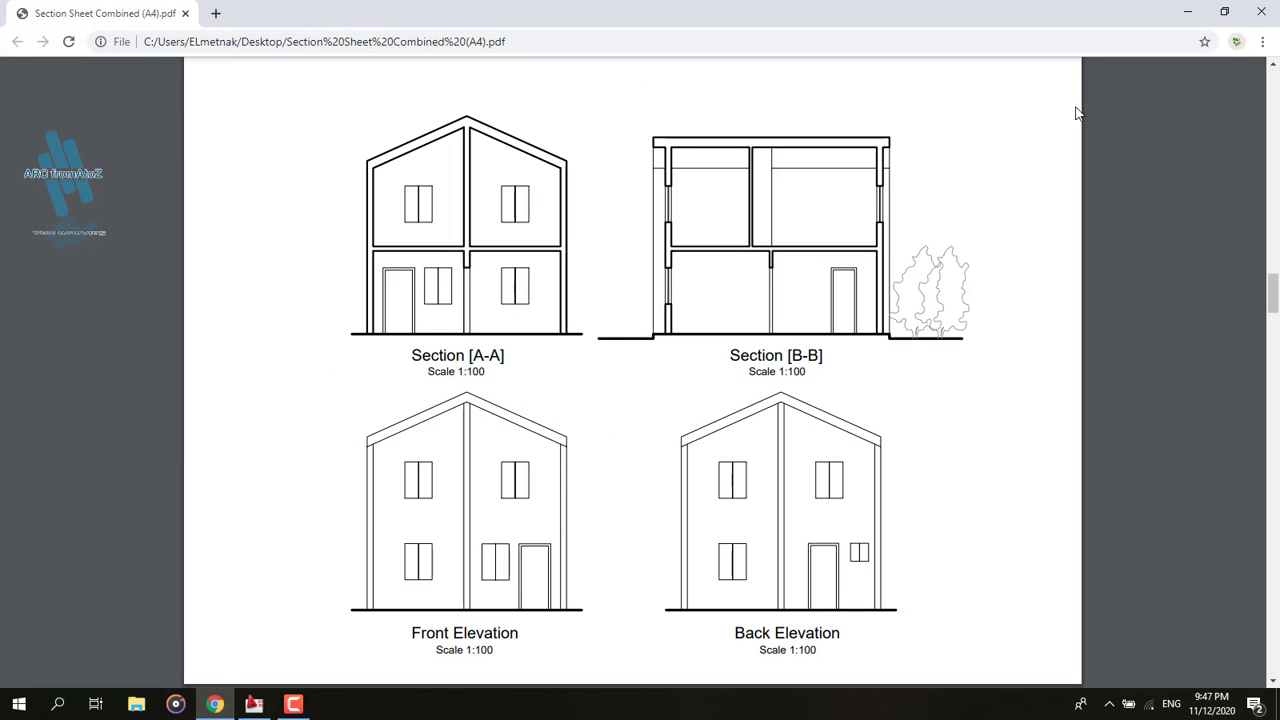
left_click(1188, 12)
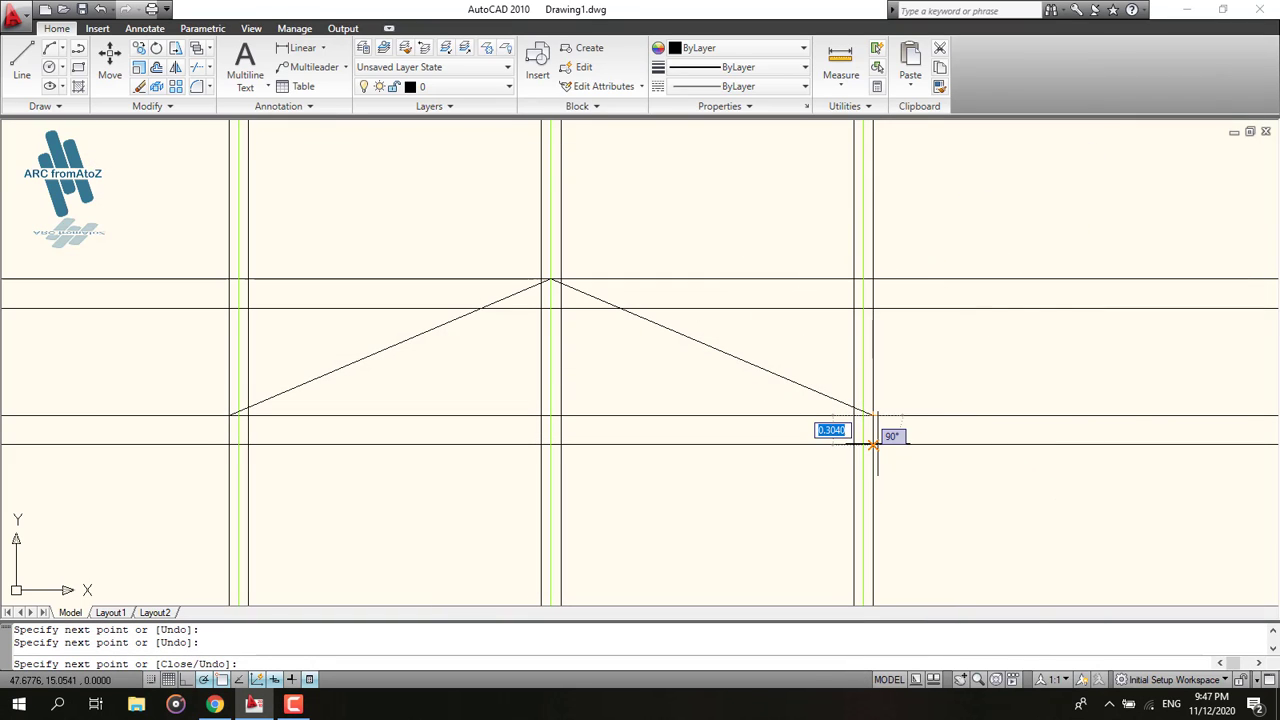
left_click(873, 444)
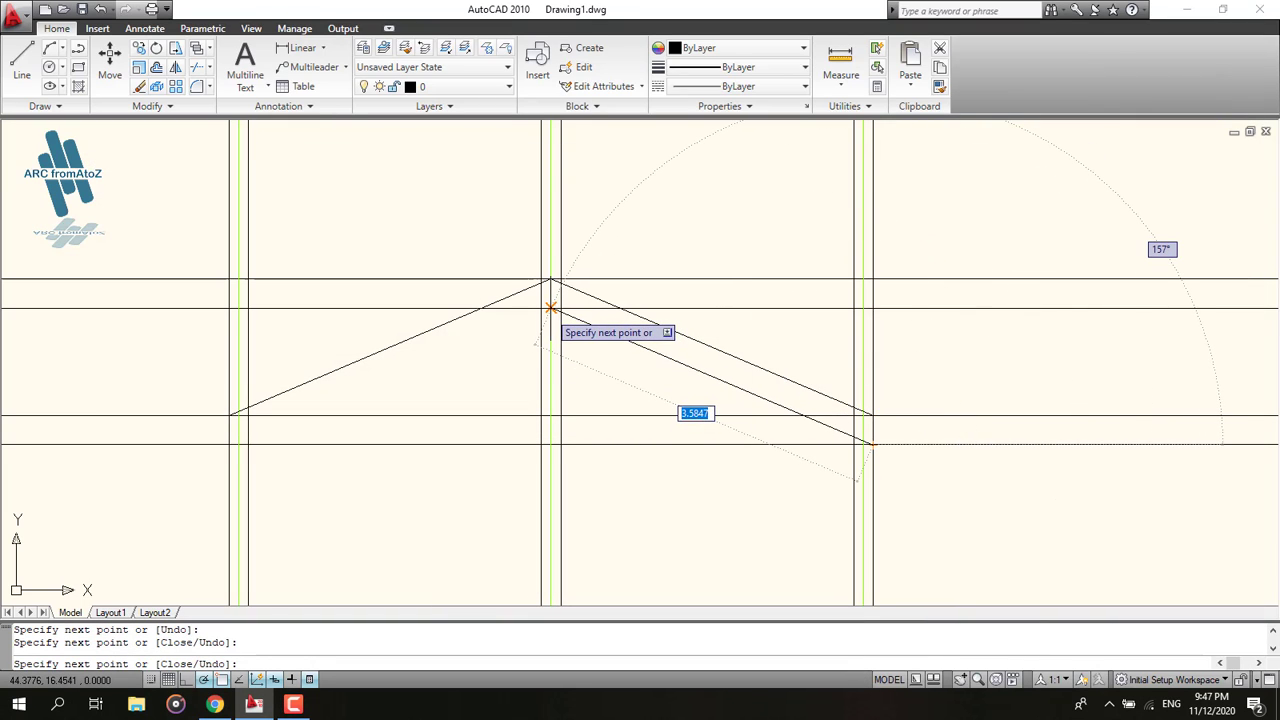
left_click(551, 307)
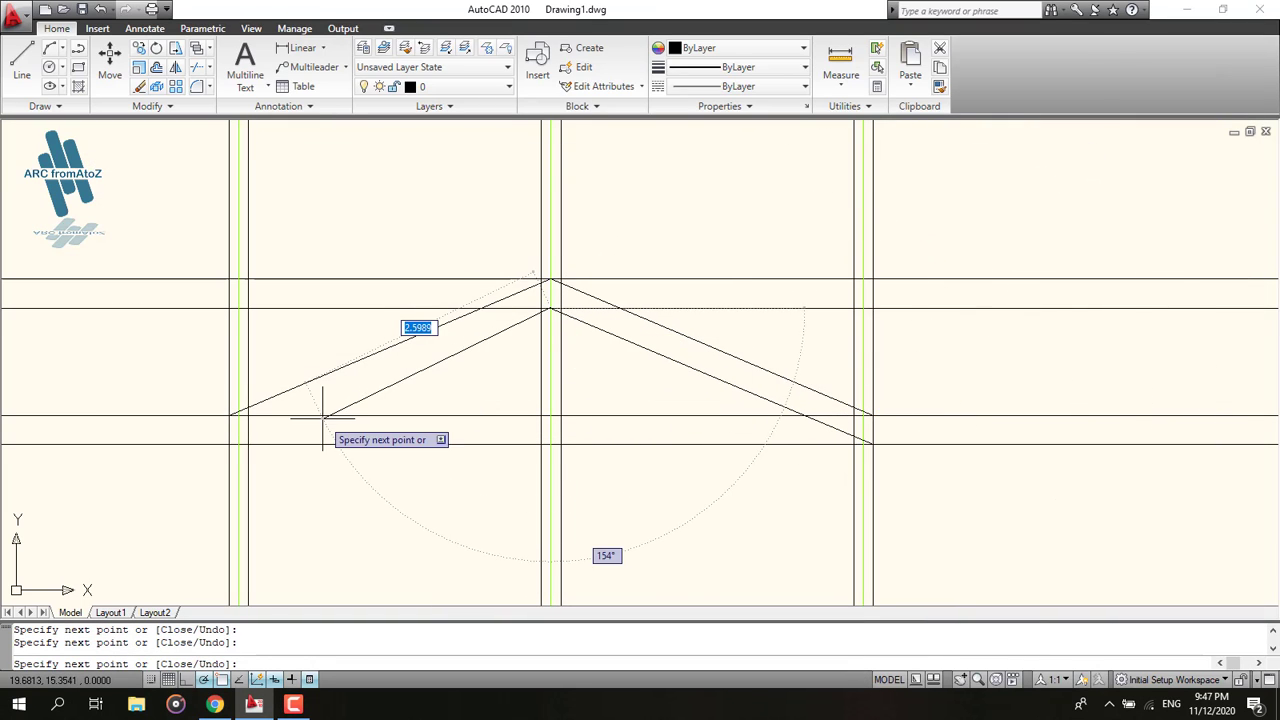
left_click(229, 445)
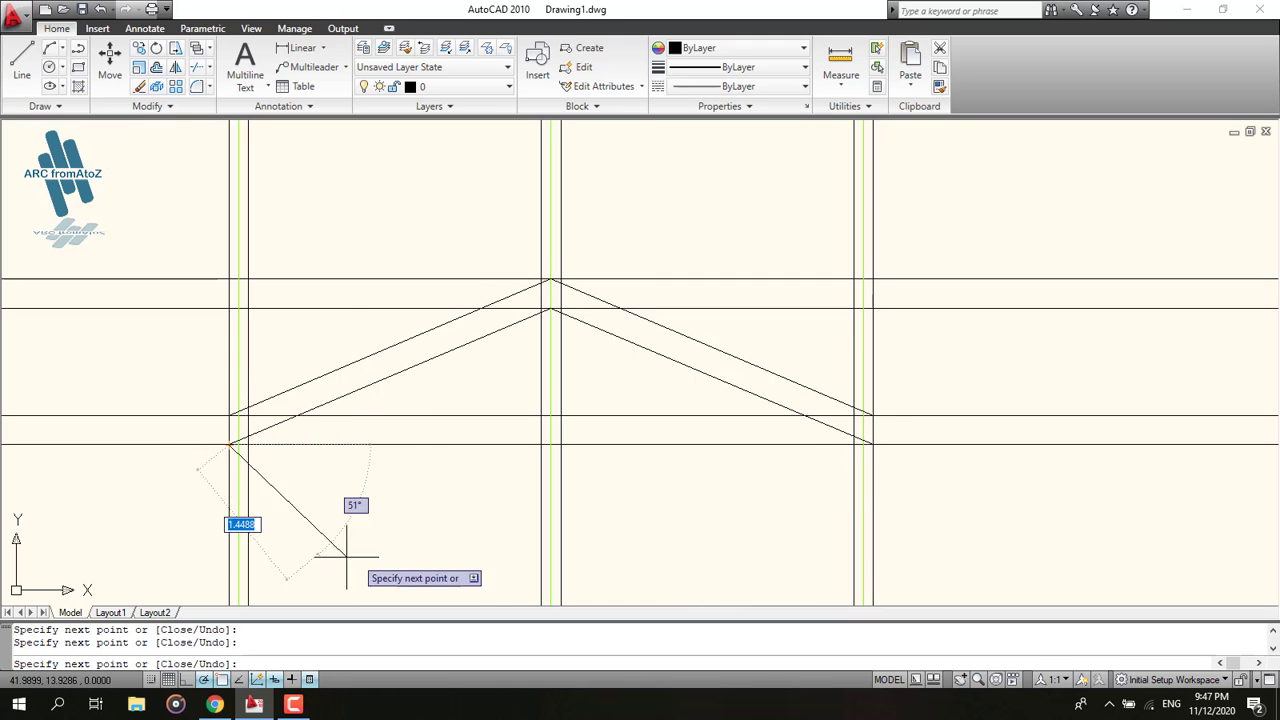
key("Return")
scroll(550, 447, "down", 2)
scroll(550, 447, "down", 1)
middle_click_drag(550, 447, 517, 220)
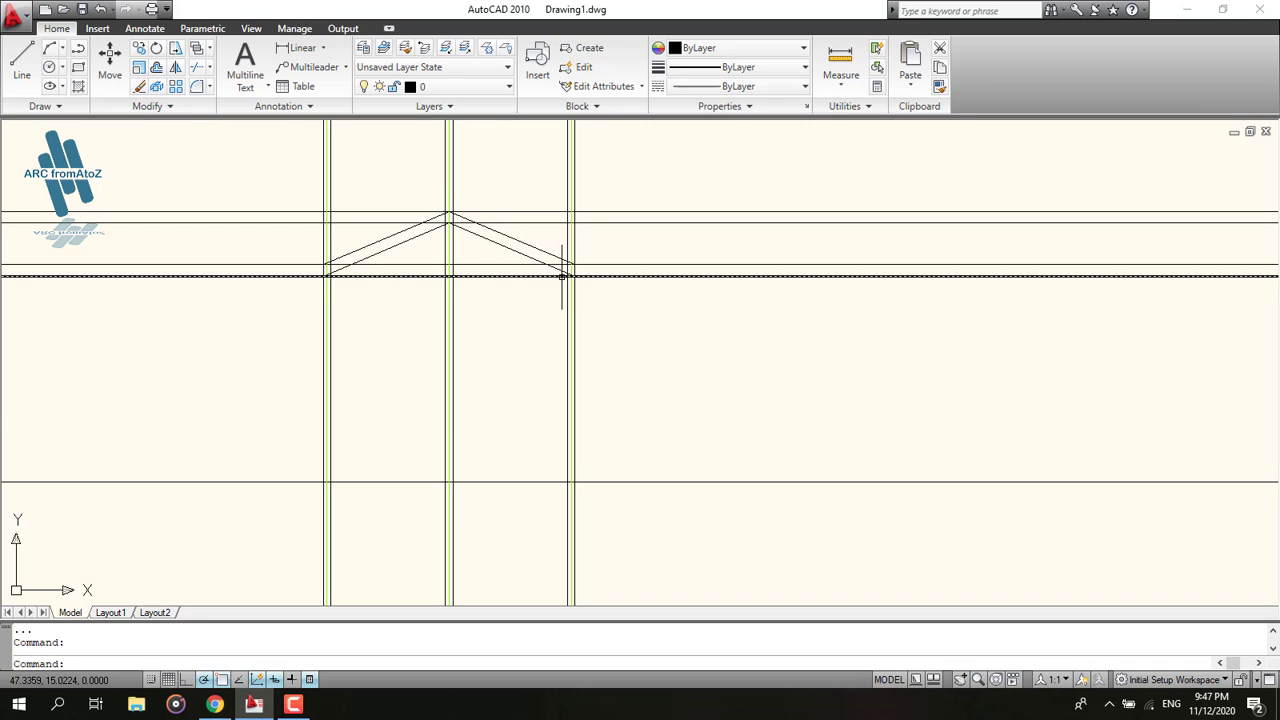
scroll(563, 266, "down", 2)
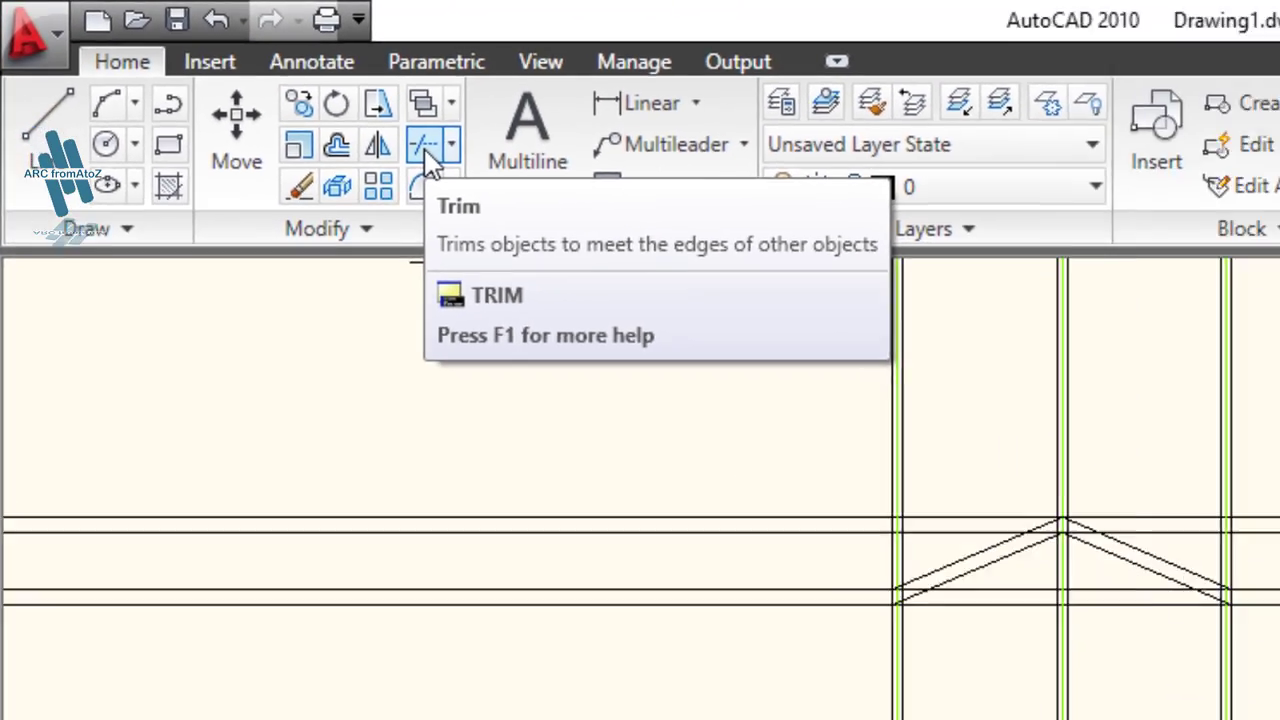
left_click(562, 195)
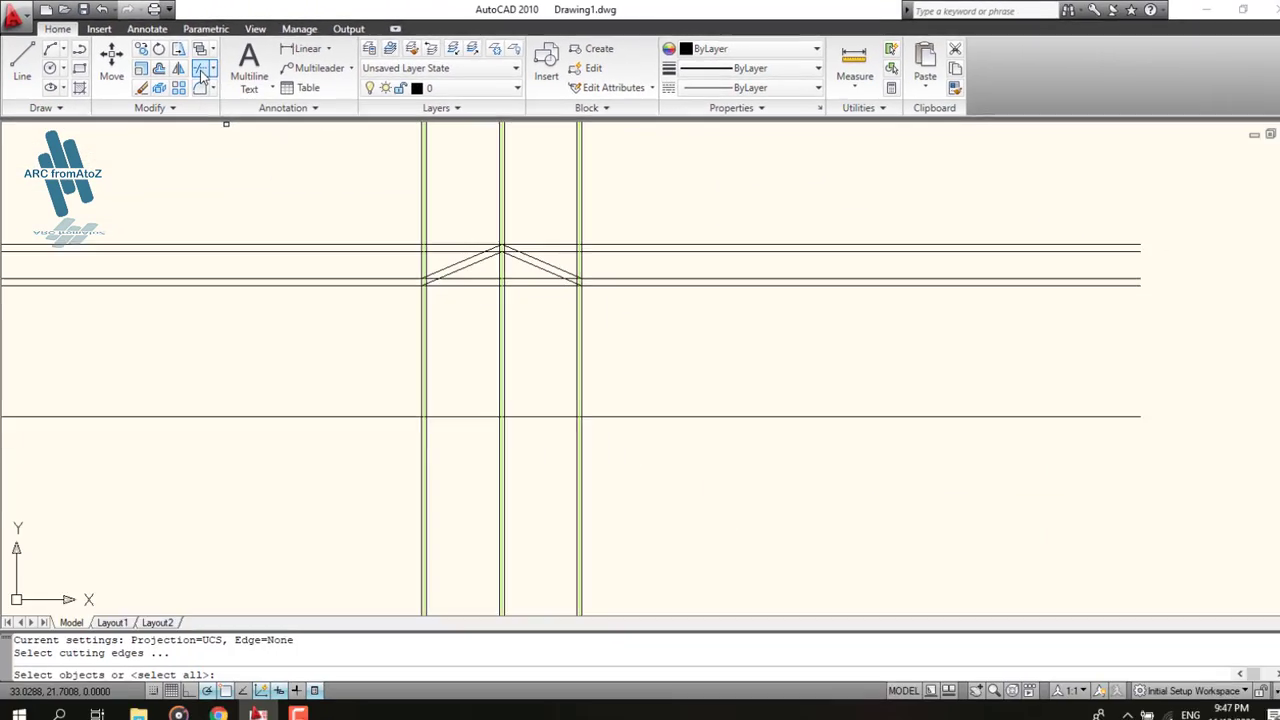
key("Return")
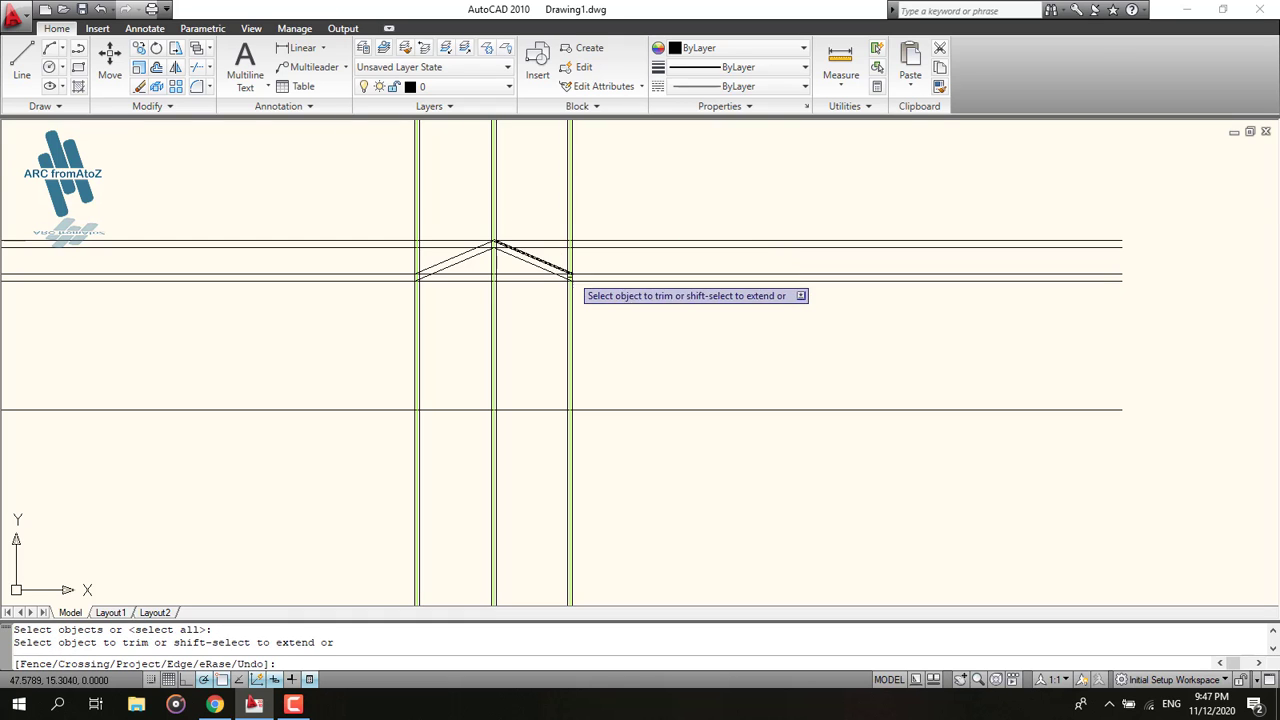
scroll(571, 277, "up", 5)
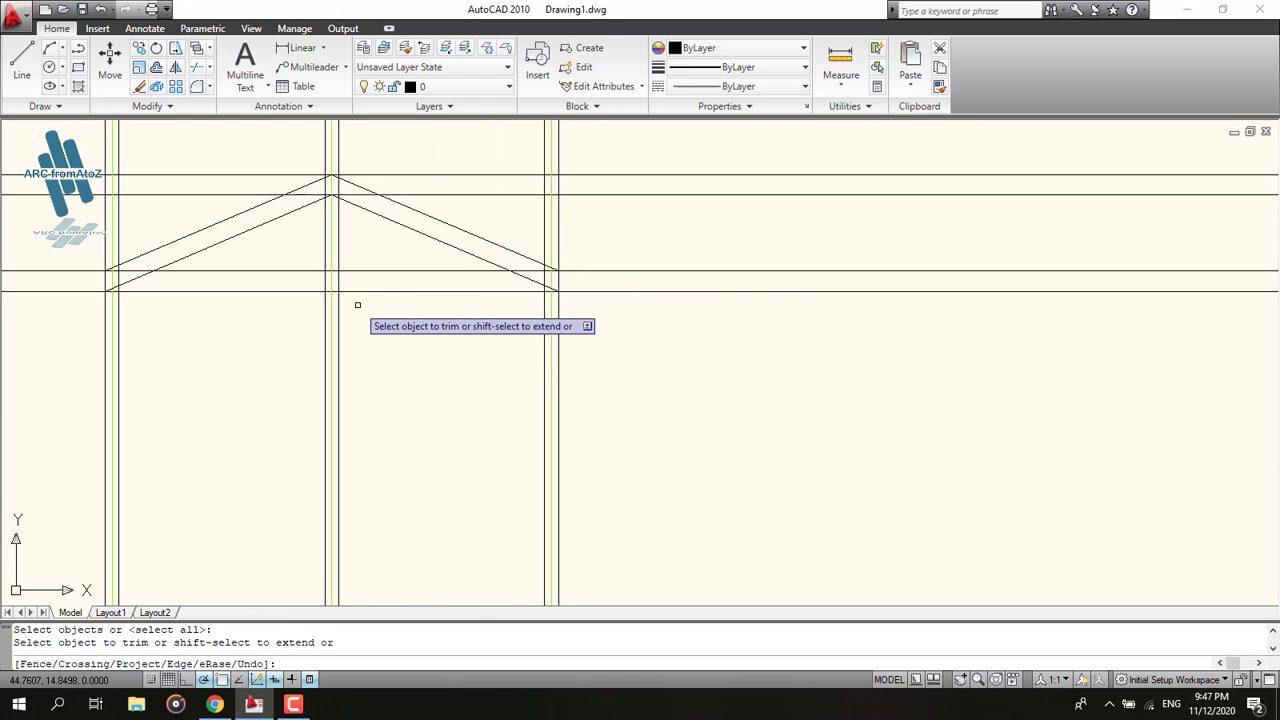
scroll(723, 326, "down", 5)
left_click(778, 392)
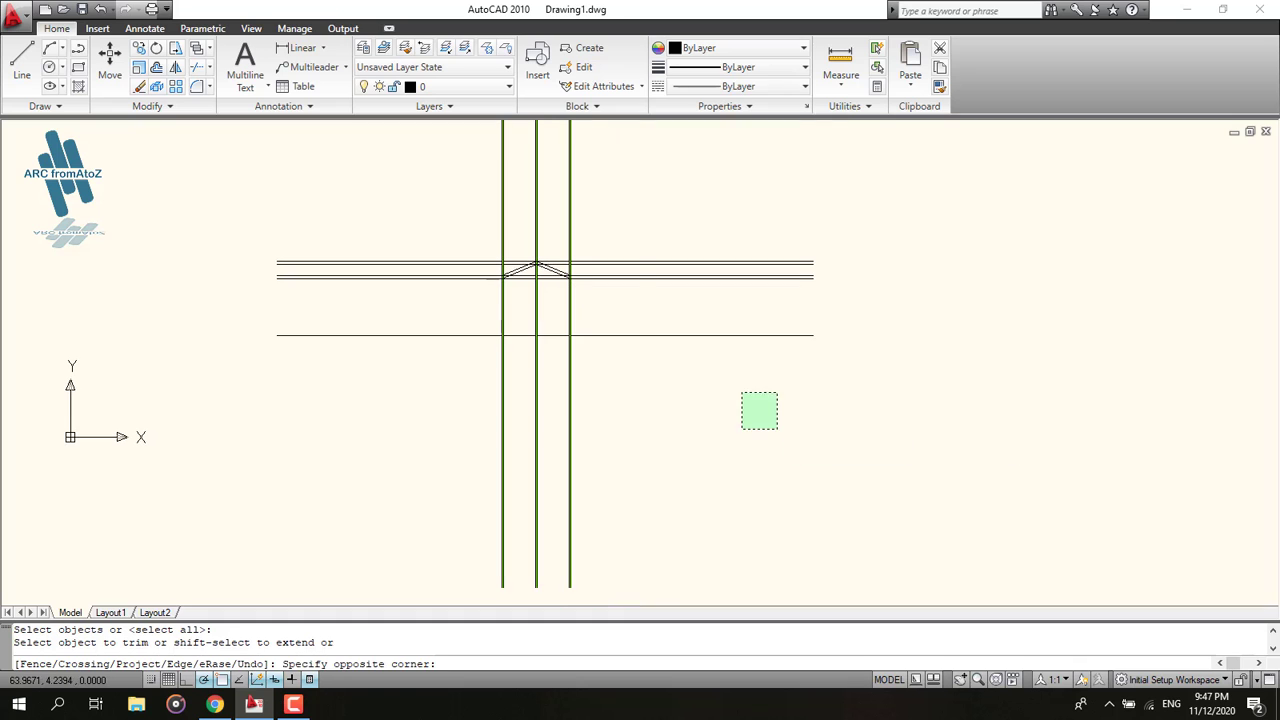
key("Escape")
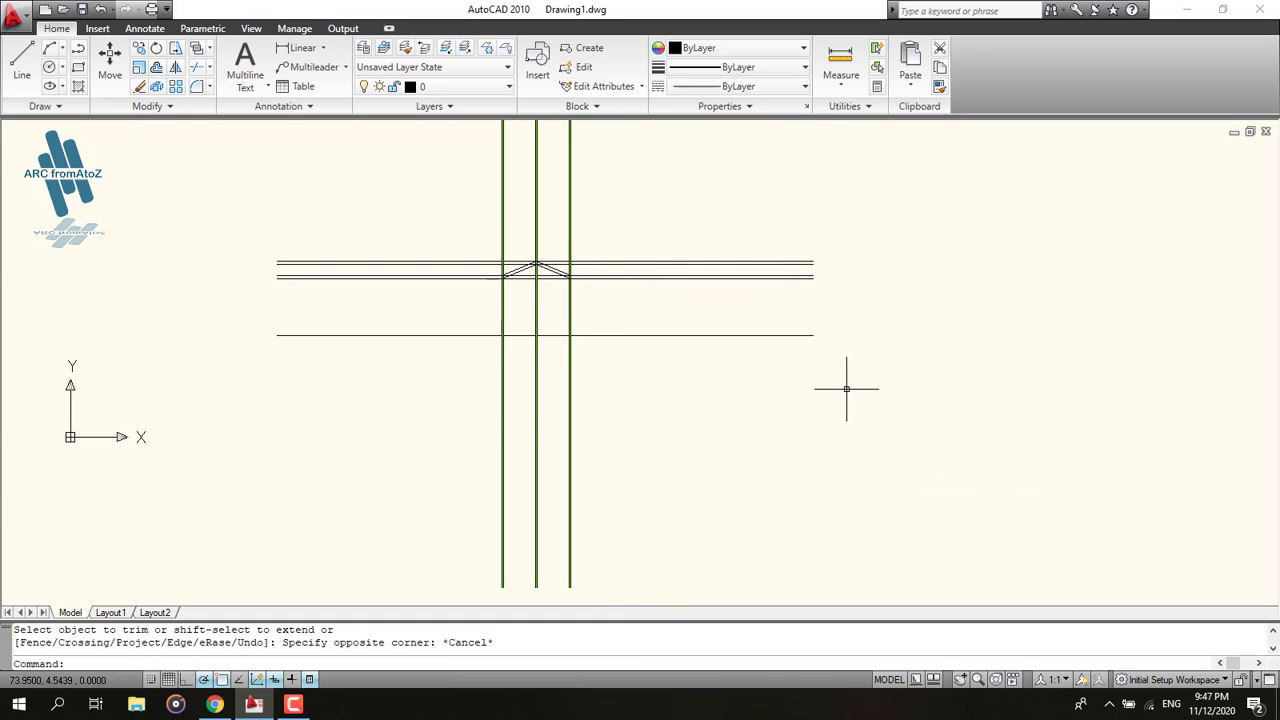
left_click(714, 222)
left_click(690, 215)
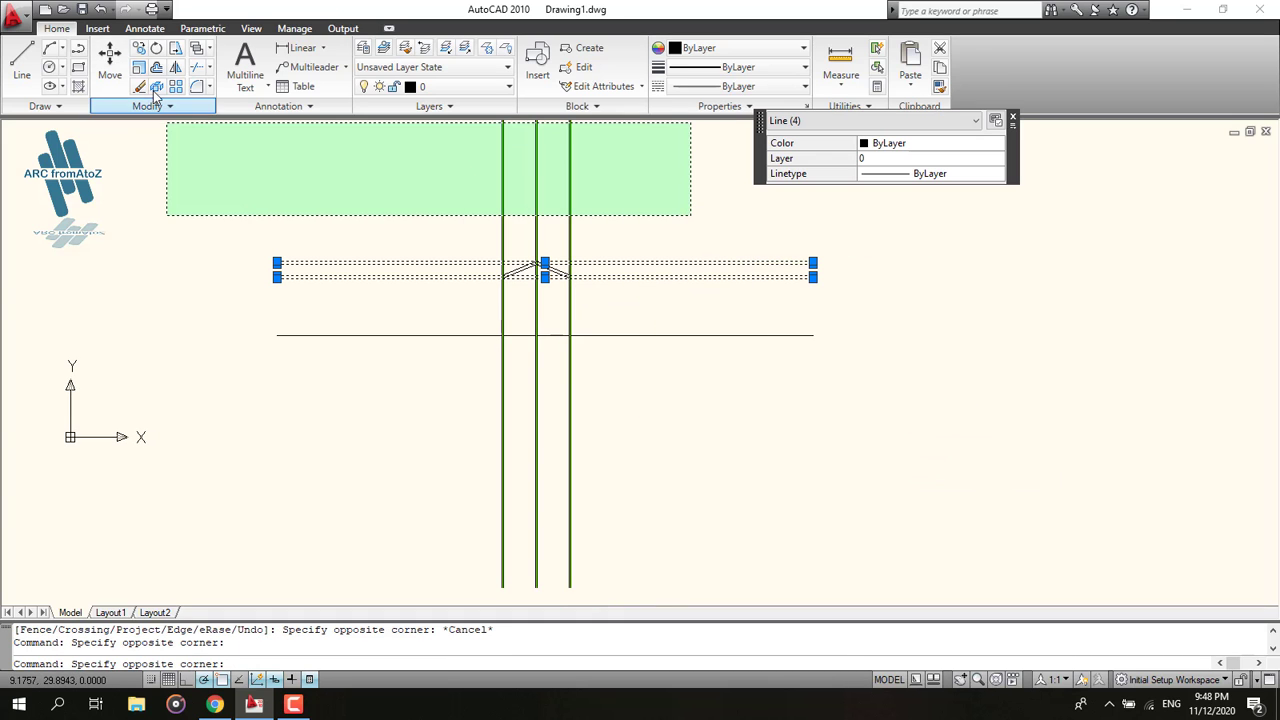
left_click(168, 124)
key("Escape")
Trim the four horizontal roof height lines where they extend beyond the left and right outer walls.
left_click(198, 68)
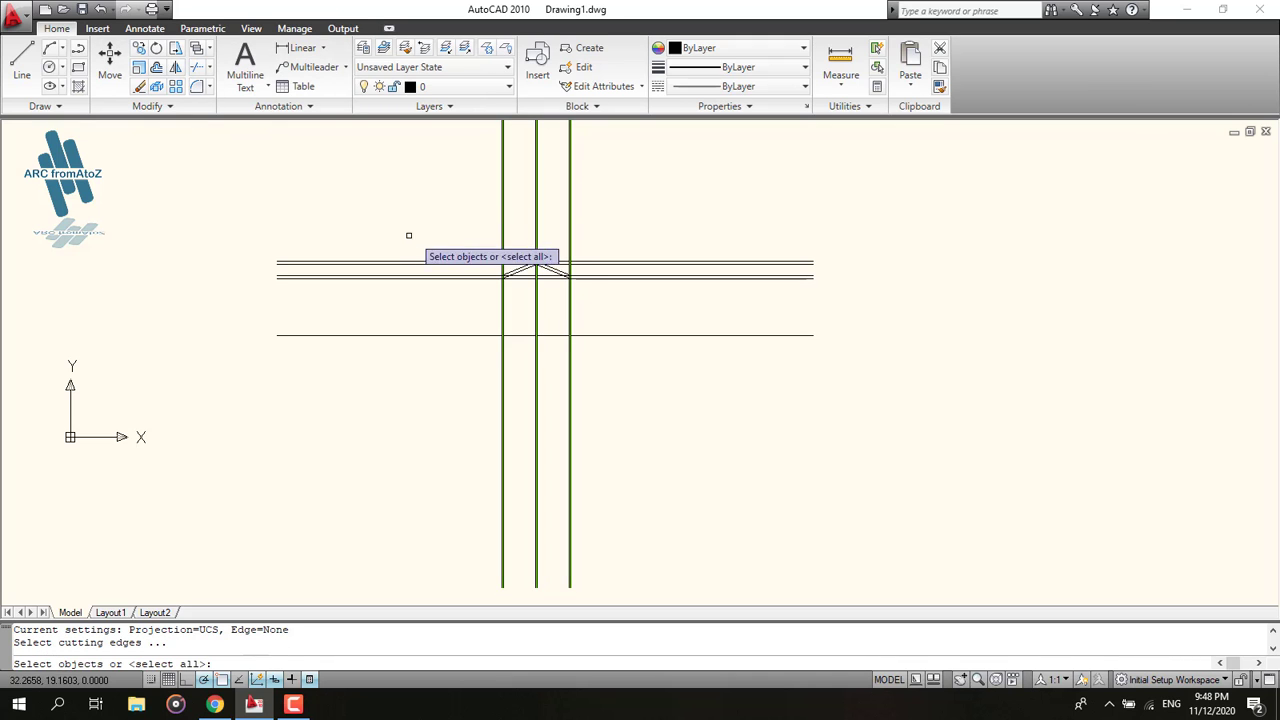
key("Return")
left_click(830, 302)
left_click(728, 210)
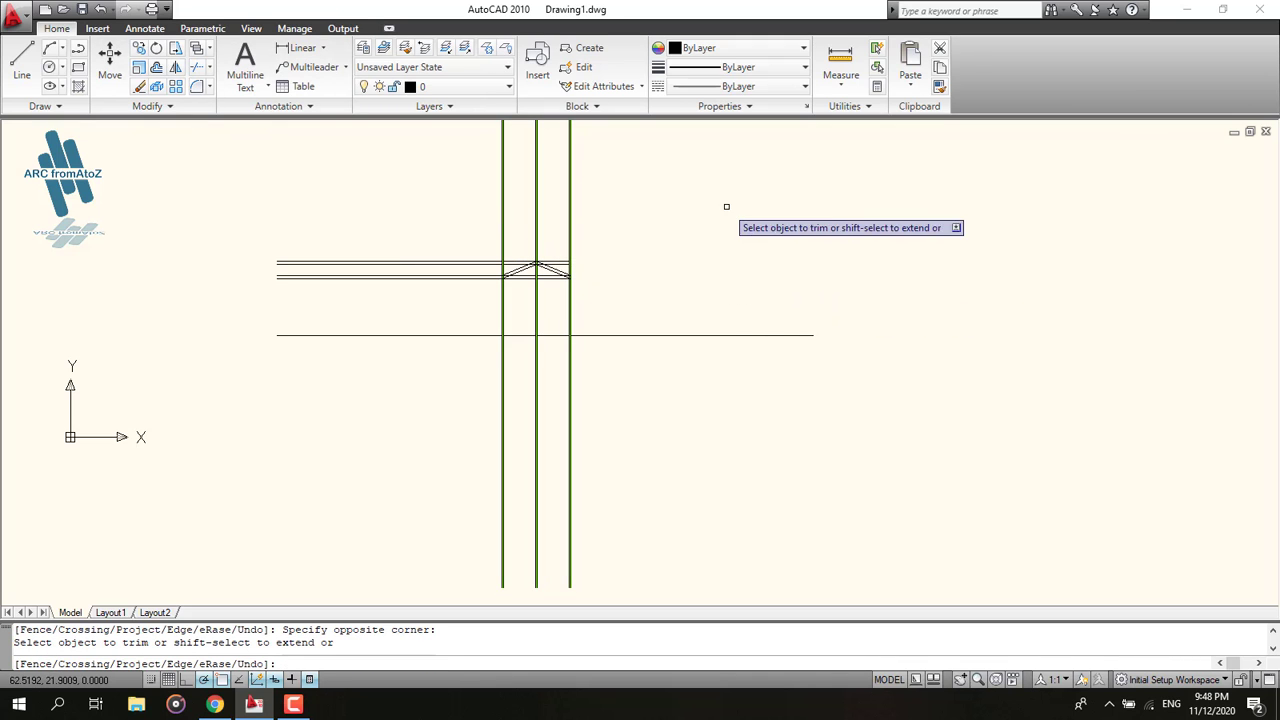
left_click(313, 201)
left_click(390, 305)
scroll(580, 276, "up", 6)
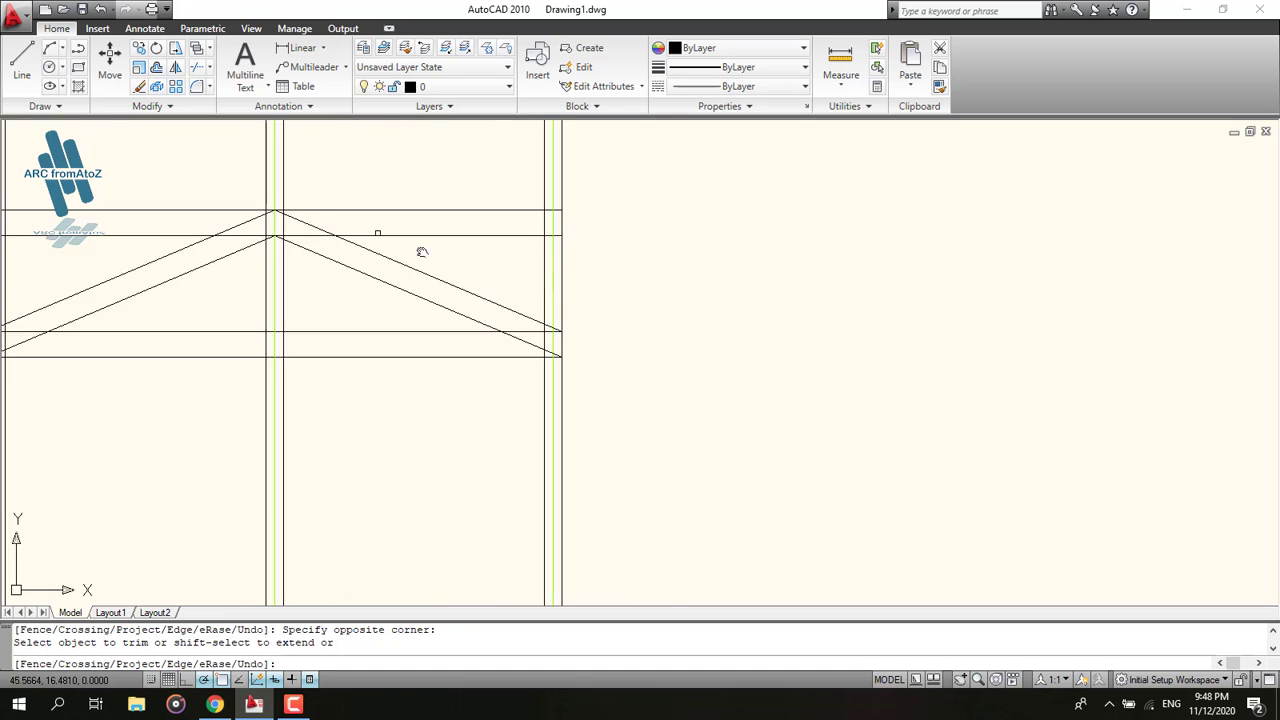
Trim the two upper horizontal roof height lines across both bays between the walls, undoing the last unwanted trim.
left_click(570, 286)
left_click(498, 189)
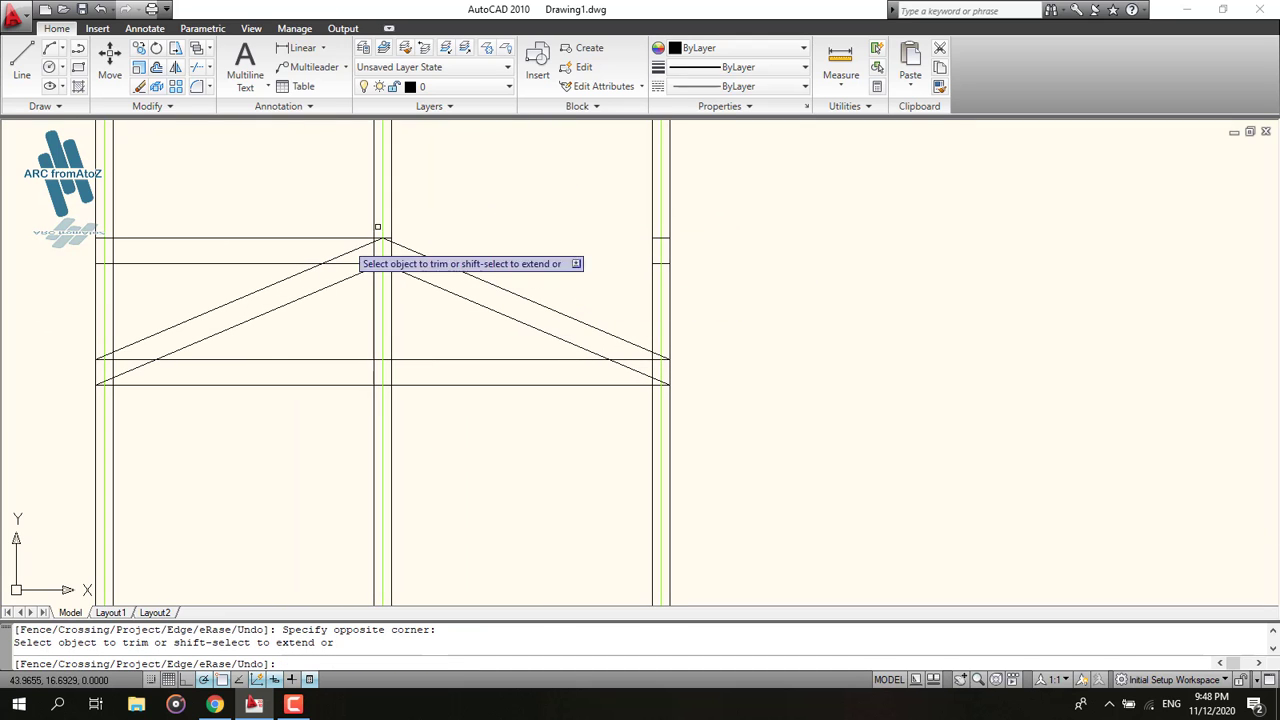
left_click(256, 278)
left_click(214, 173)
middle_click_drag(259, 316, 334, 286)
key("ctrl+z")
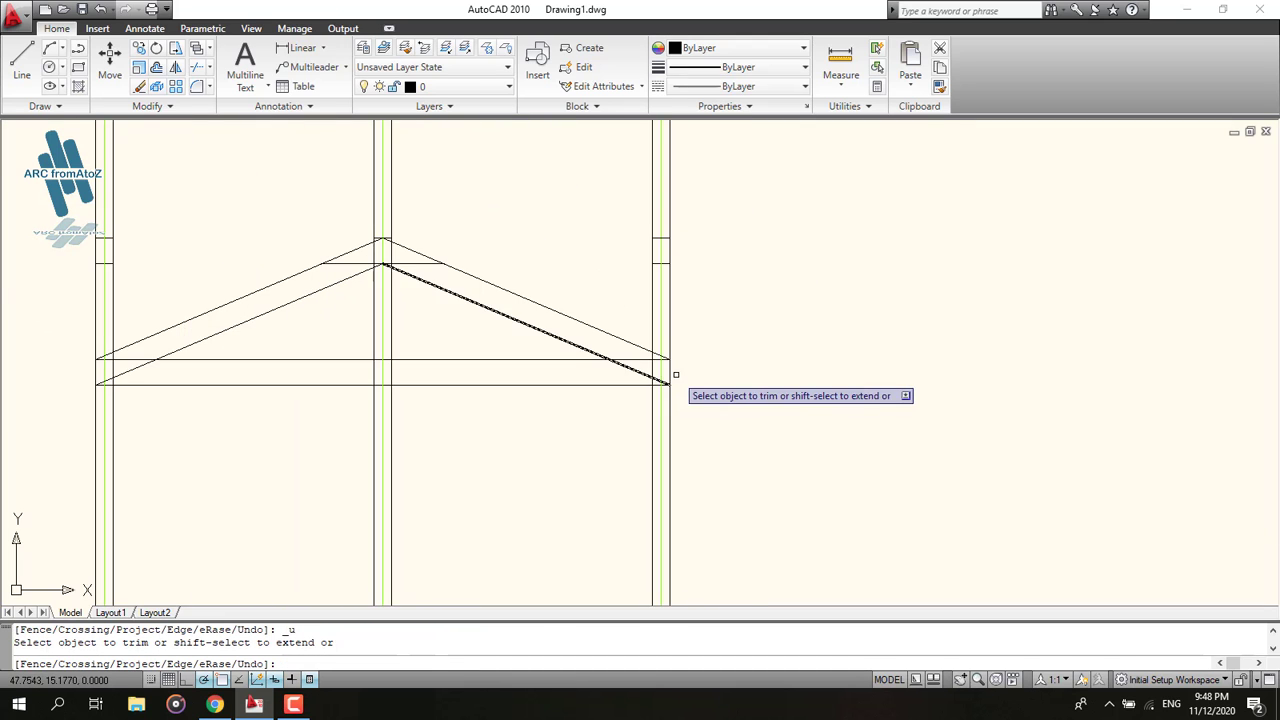
Trim the wall, axis and horizontal line segments that cross the roof thickness at the right eave.
scroll(677, 374, "up", 6)
left_click(626, 365)
left_click(566, 310)
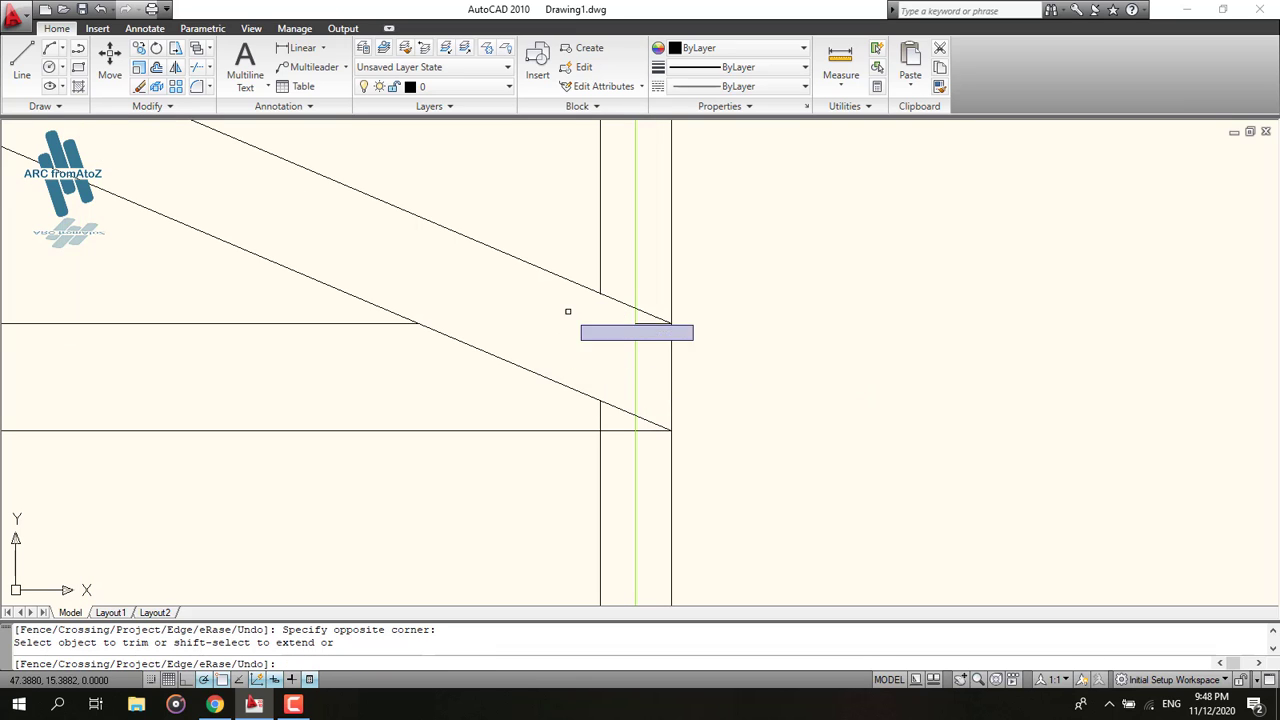
left_click(651, 356)
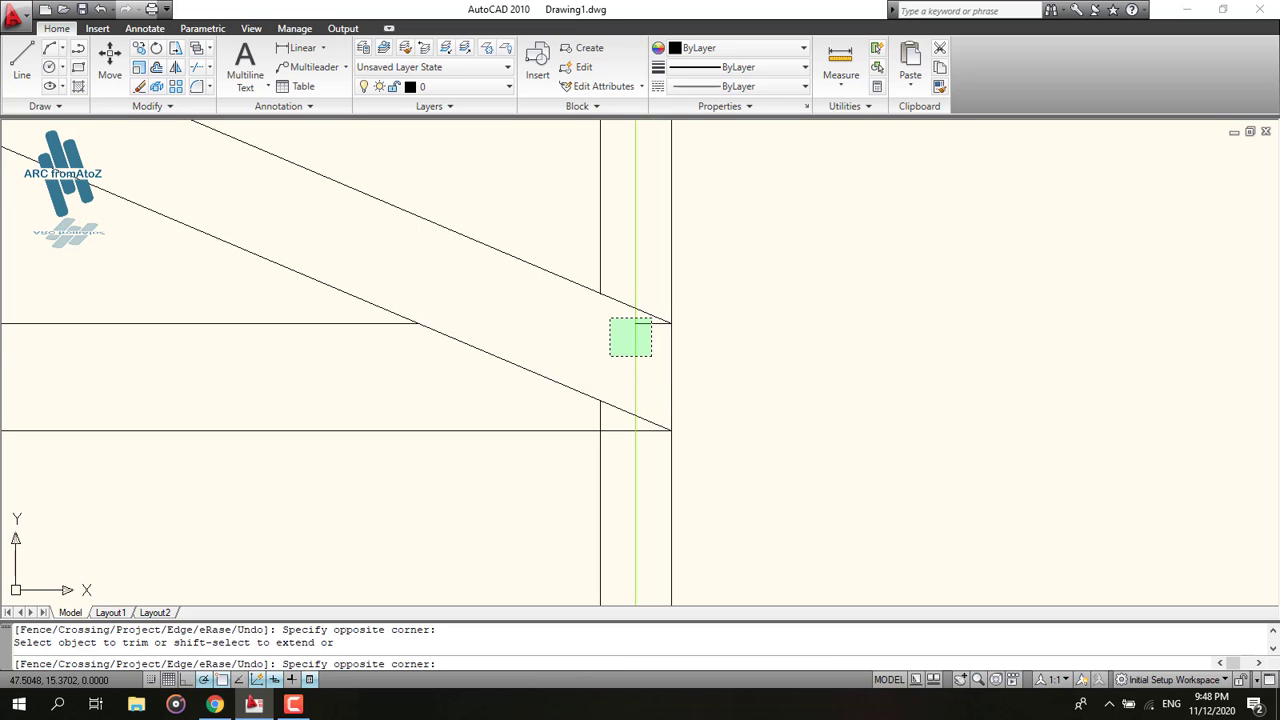
left_click(606, 317)
middle_click_drag(530, 342, 559, 333)
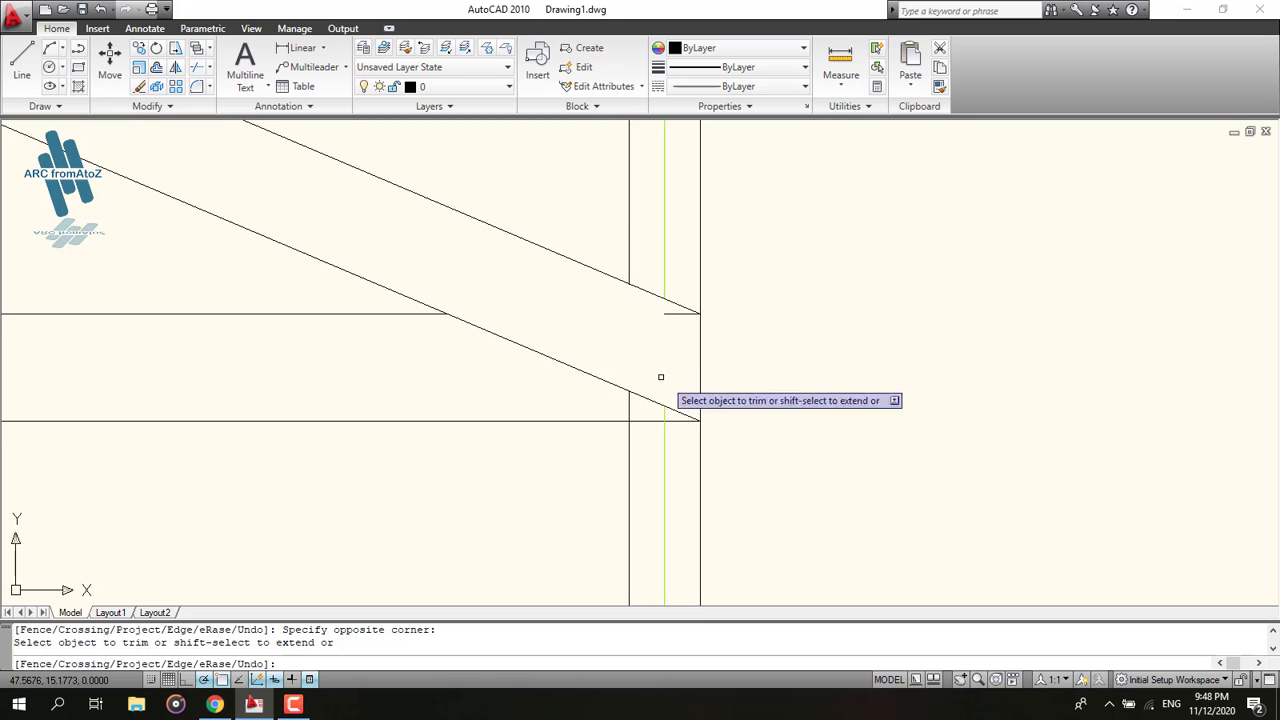
Trim the right, middle and left wall and axis lines where they extend above the roof.
scroll(384, 388, "down", 4)
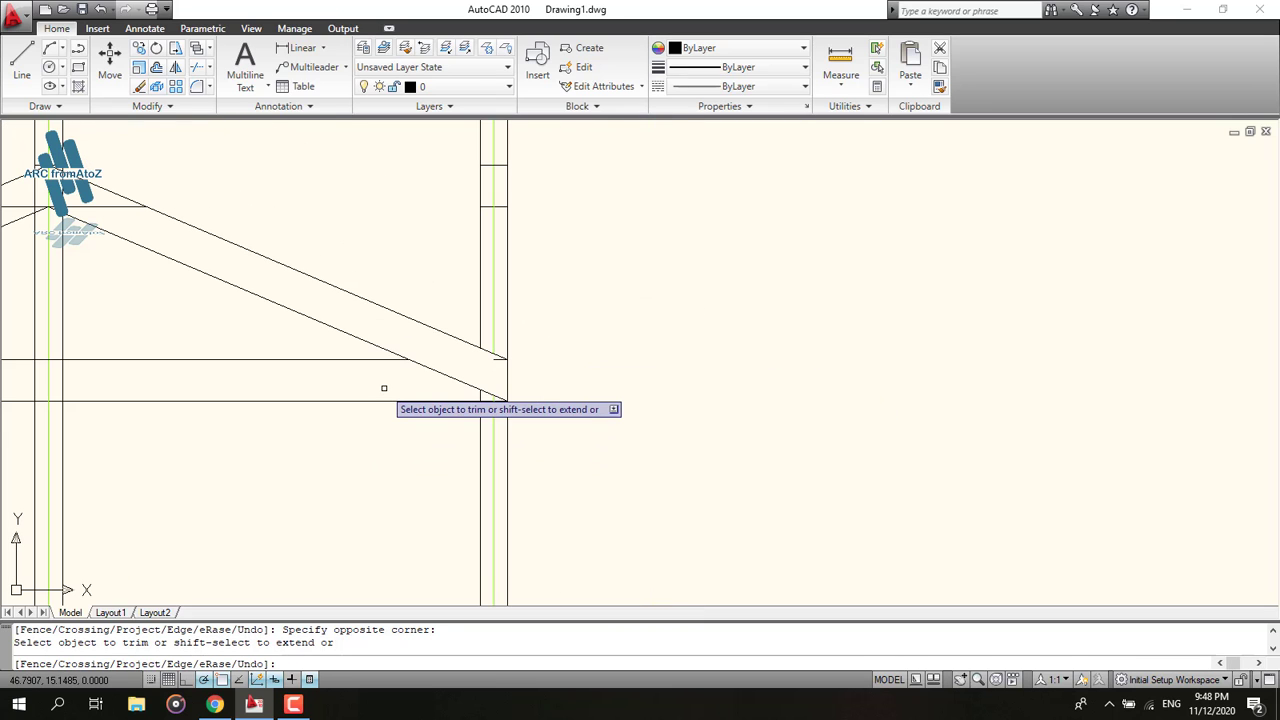
scroll(600, 290, "down", 2)
middle_click_drag(593, 286, 578, 350)
left_click(613, 362)
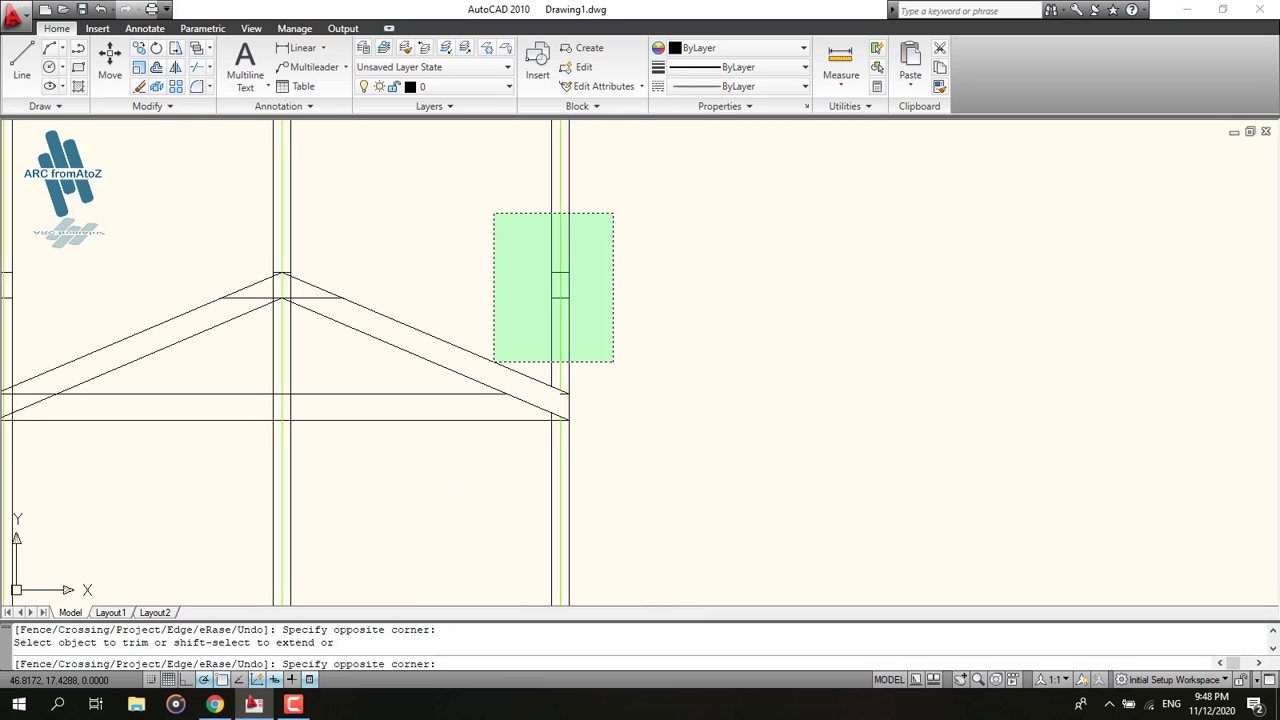
left_click(494, 213)
middle_click_drag(307, 247, 541, 314)
left_click(568, 300)
left_click(391, 233)
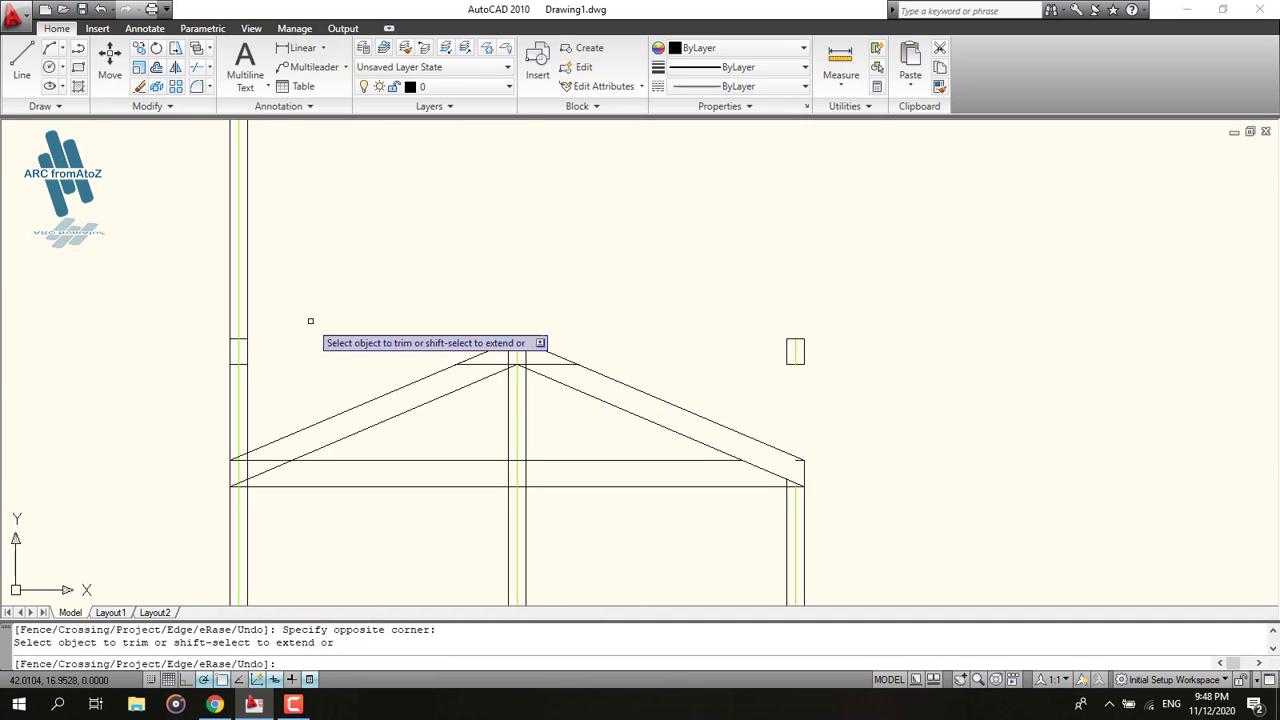
left_click(294, 370)
left_click(121, 252)
Trim the small middle wall corners that project above the roof's upper slopes at the ridge.
middle_click_drag(331, 386, 289, 311)
scroll(518, 277, "up", 5)
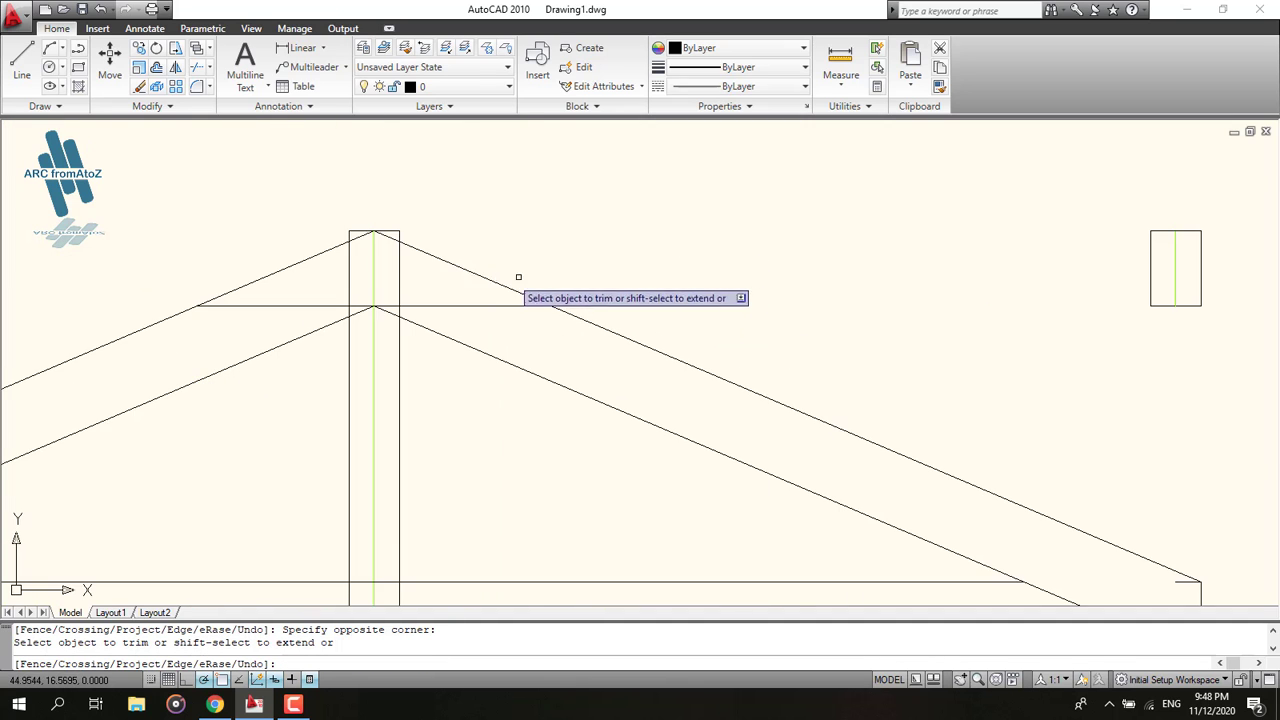
middle_click_drag(376, 284, 432, 309)
scroll(485, 301, "up", 3)
middle_click_drag(357, 248, 390, 242)
left_click(472, 212)
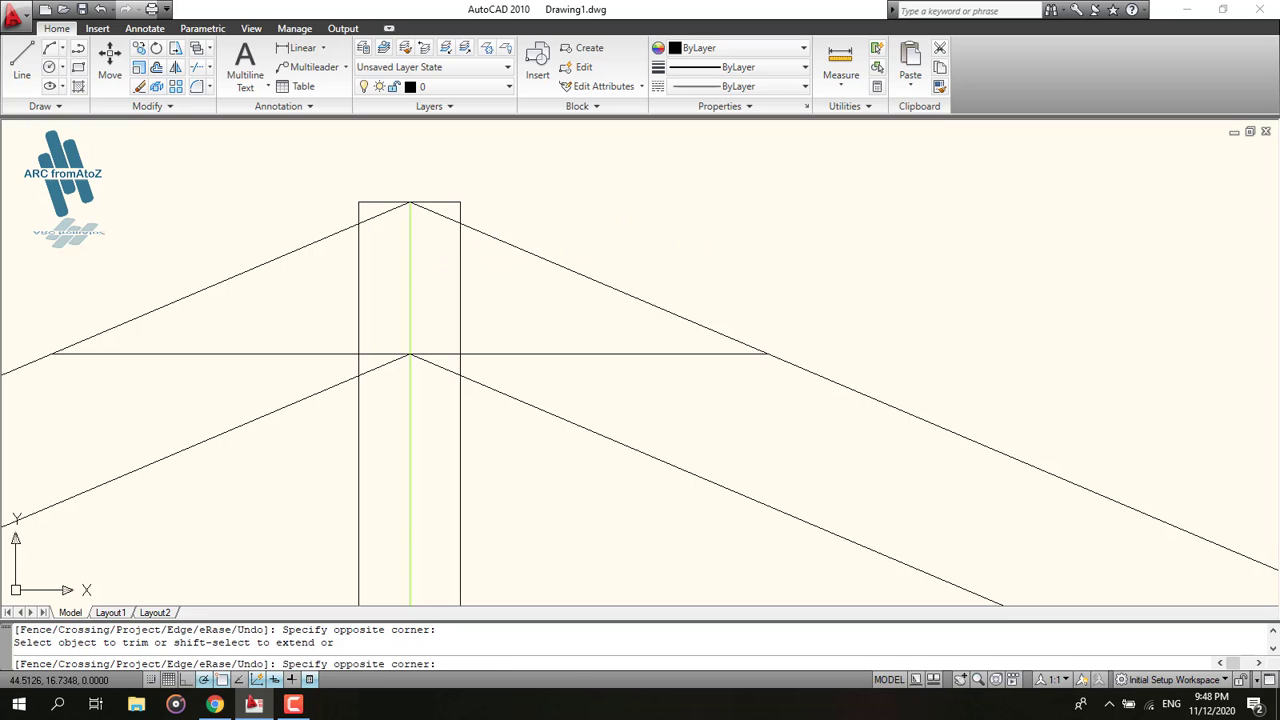
left_click(433, 187)
left_click(366, 212)
left_click(320, 189)
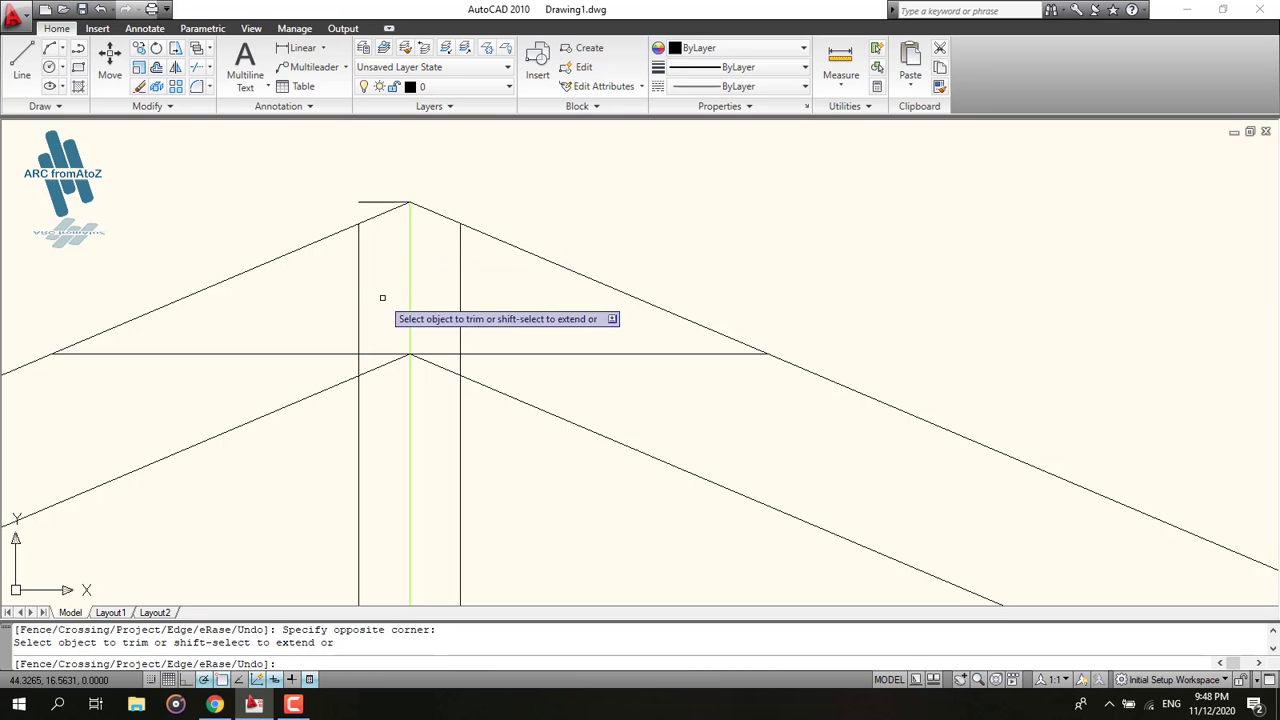
Trim the middle wall, axis and horizontal line segments that lie within the roof thickness below the ridge.
left_click(488, 317)
left_click(294, 274)
left_click(646, 400)
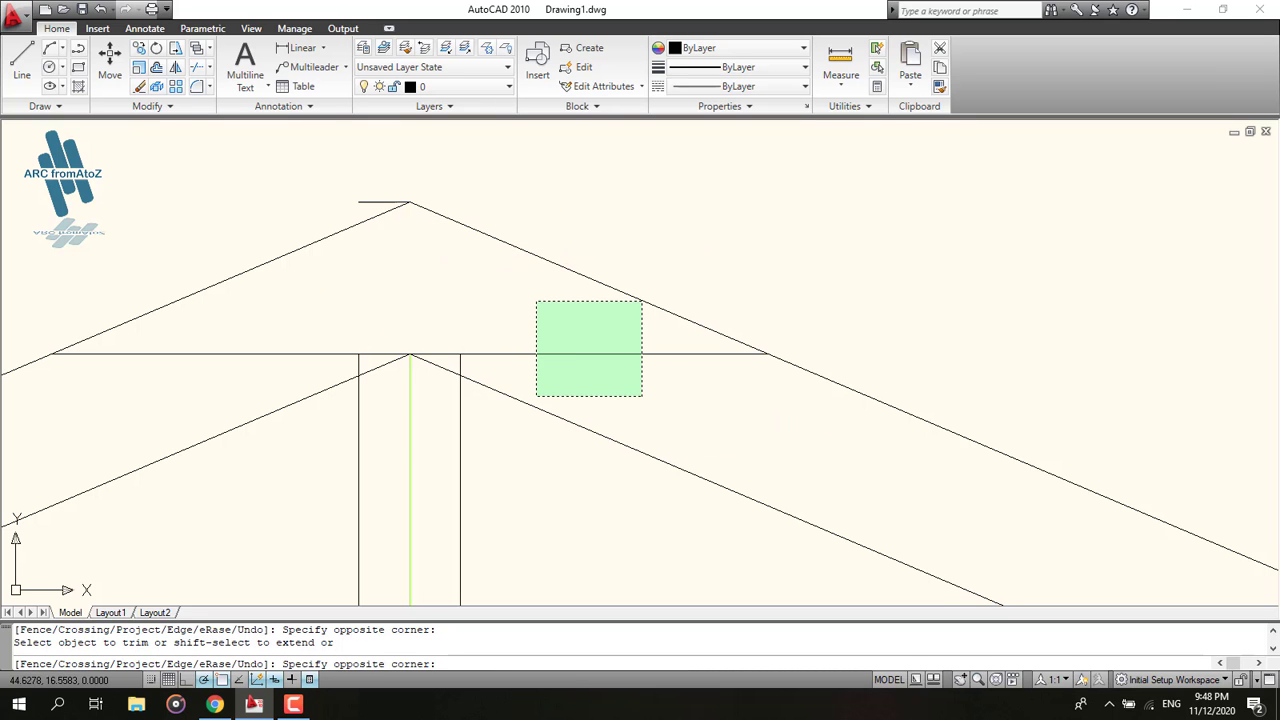
left_click(534, 300)
scroll(430, 366, "up", 5)
left_click(566, 377)
left_click(498, 284)
left_click(270, 388)
left_click(195, 314)
scroll(275, 388, "down", 2)
scroll(417, 420, "down", 3)
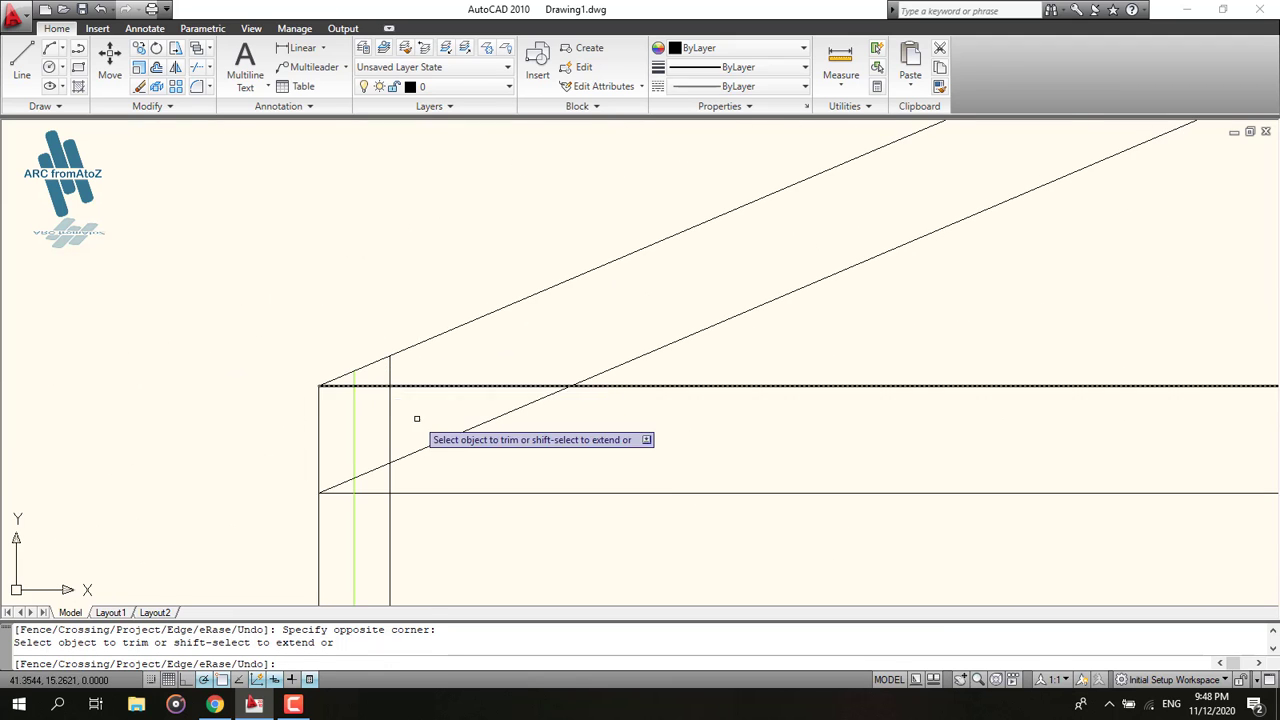
Trim the two lower horizontal roof lines between the walls and the line segments crossing the left eave's thickness.
scroll(596, 486, "down", 4)
middle_click_drag(595, 486, 326, 406)
scroll(725, 400, "up", 6)
left_click(748, 450)
left_click(690, 300)
scroll(480, 355, "down", 5)
left_click(389, 395)
left_click(325, 305)
middle_click_drag(137, 400, 406, 275)
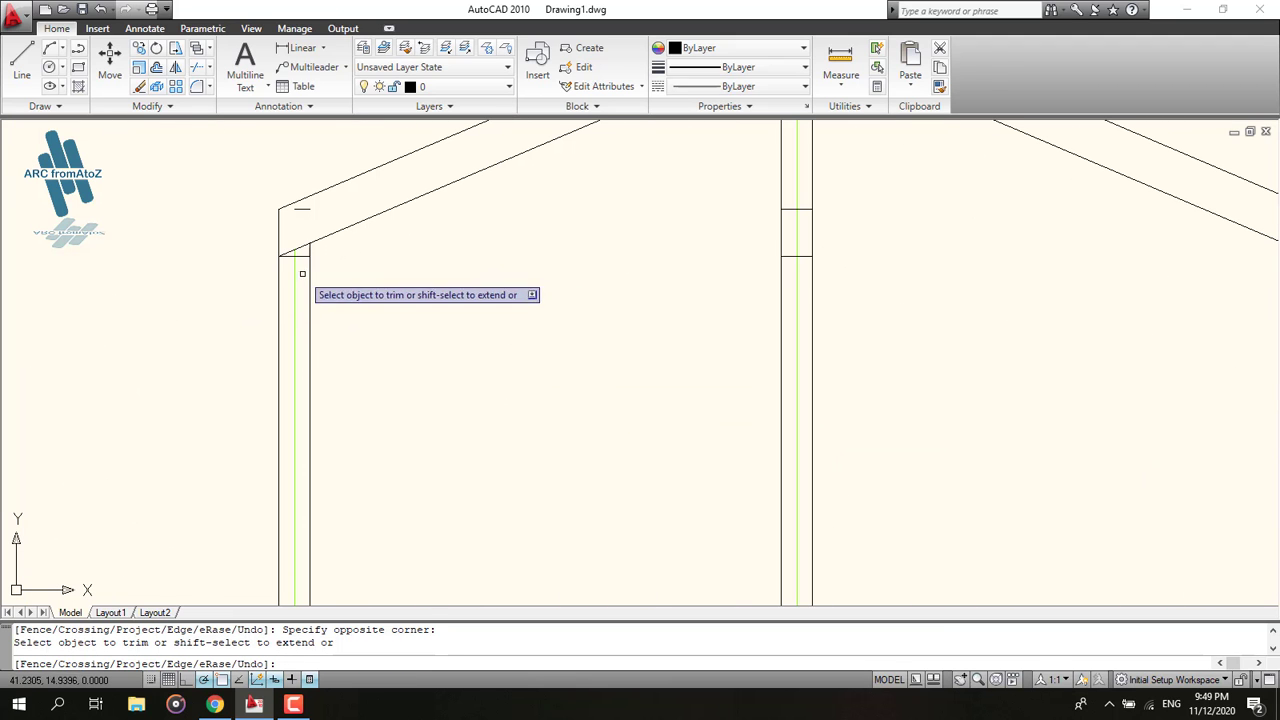
Trim the green axis lines and remaining horizontal segments inside the walls below the roof, and finish trimming.
left_click(288, 274)
scroll(405, 430, "up", 2)
scroll(450, 300, "up", 3)
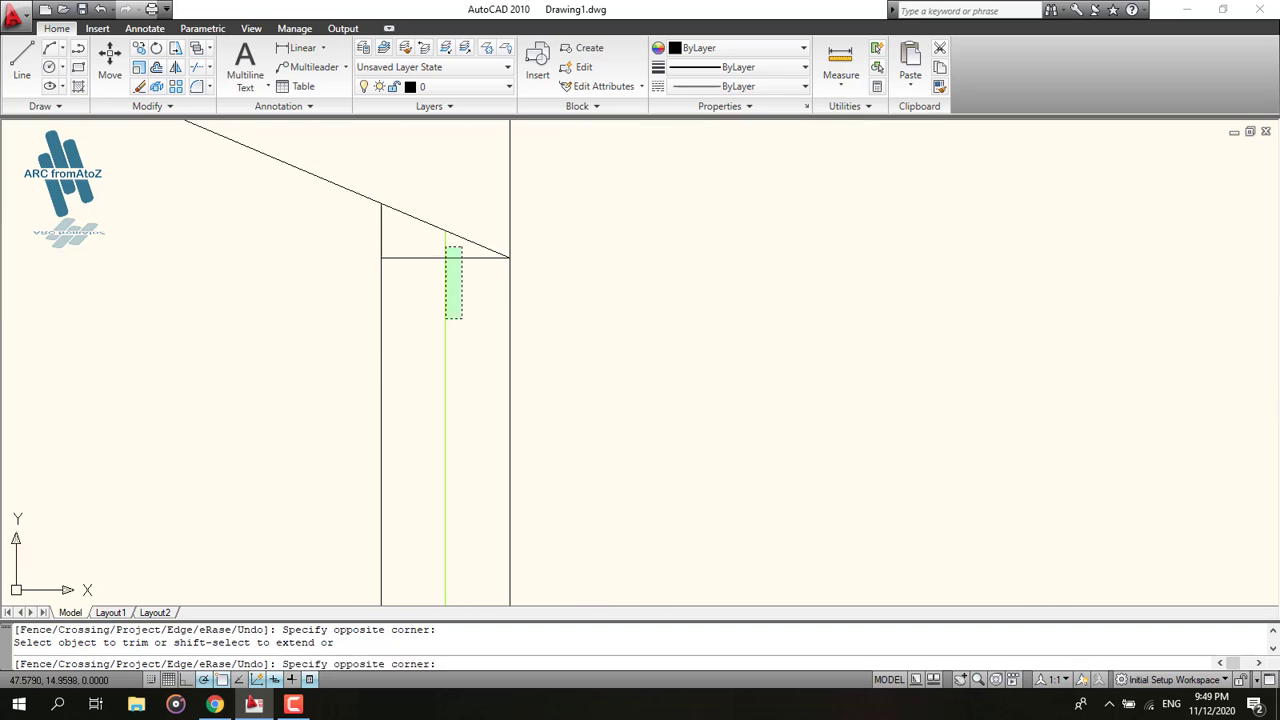
scroll(620, 368, "down", 5)
scroll(592, 406, "down", 5)
scroll(534, 288, "up", 2)
key("Escape")
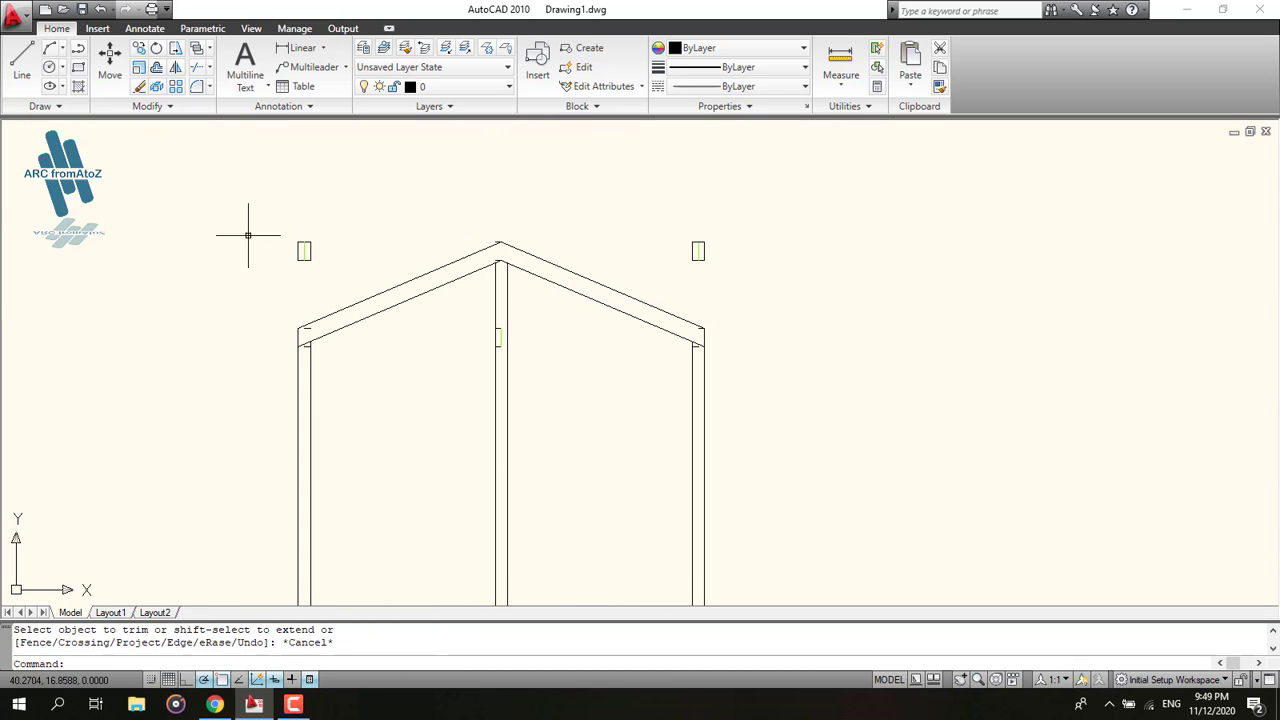
Erase the two leftover rectangular wall fragments floating above the left and right eaves.
left_click(352, 210)
left_click(262, 278)
key("Delete")
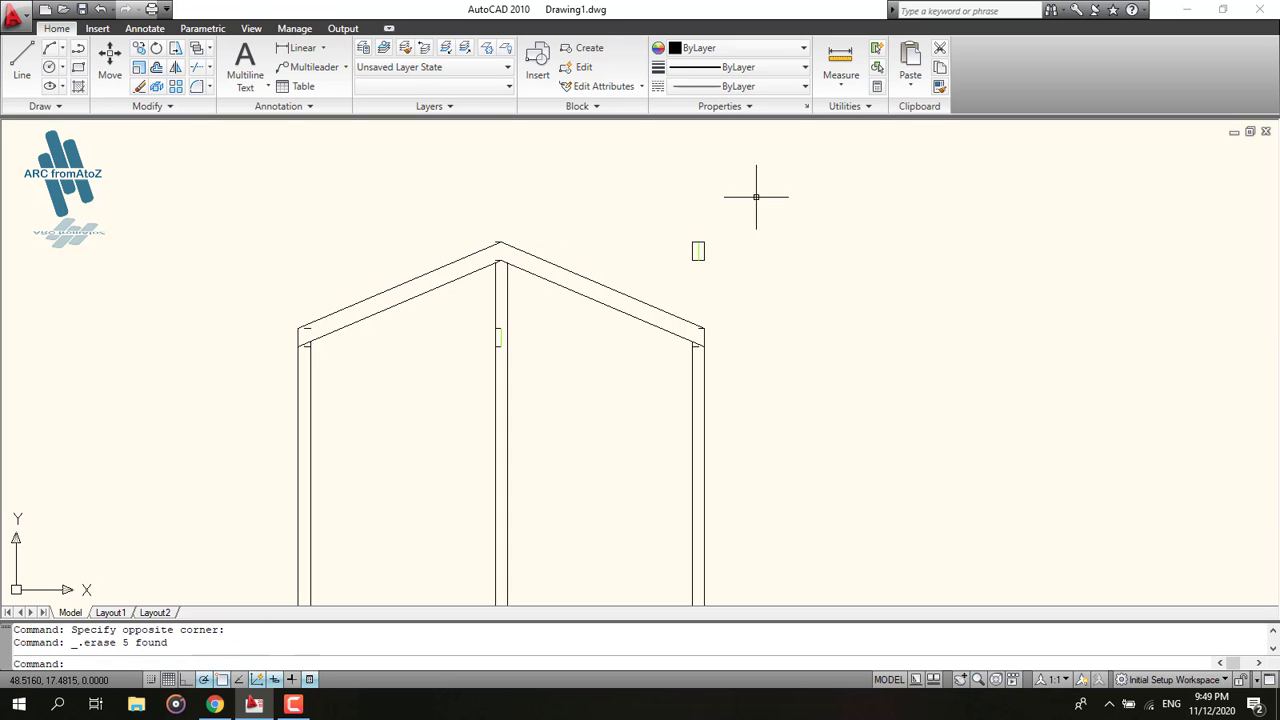
left_click(672, 276)
key("Delete")
Erase the leftover horizontal and axis stubs at the right eave, undoing the erase that also removes the lower roof slope.
scroll(700, 330, "up", 4)
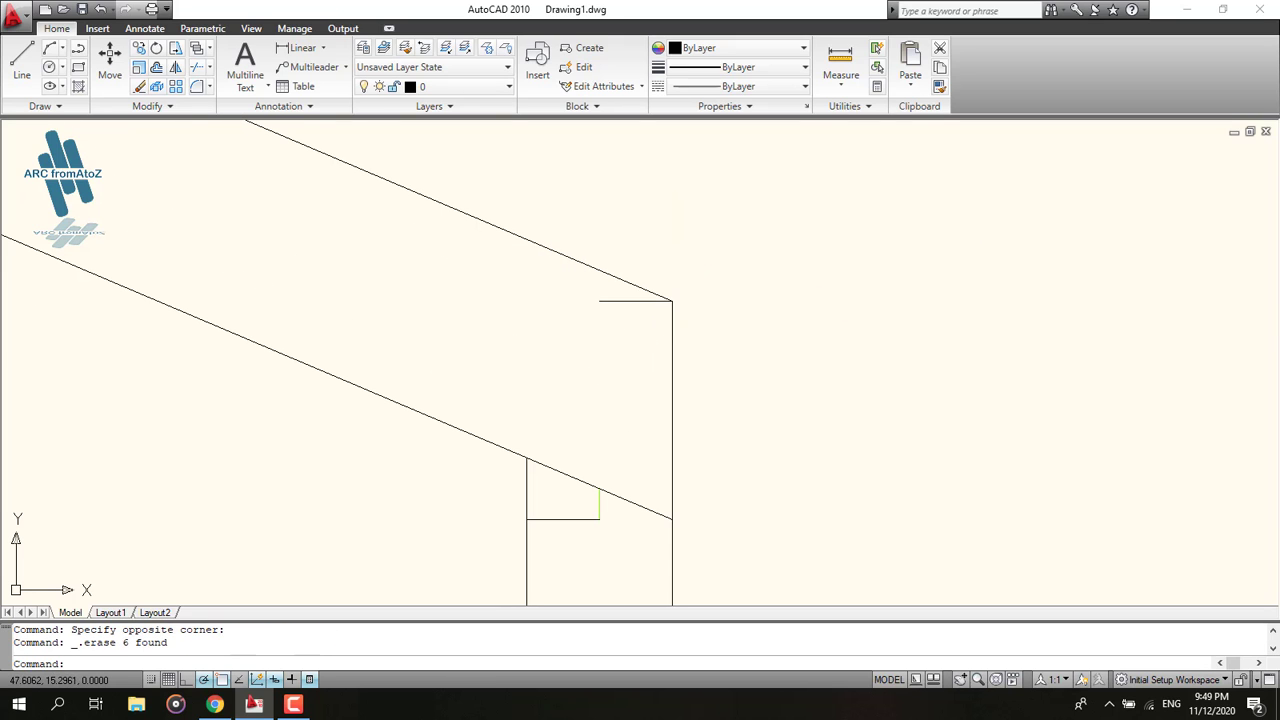
left_click(559, 285)
key("Delete")
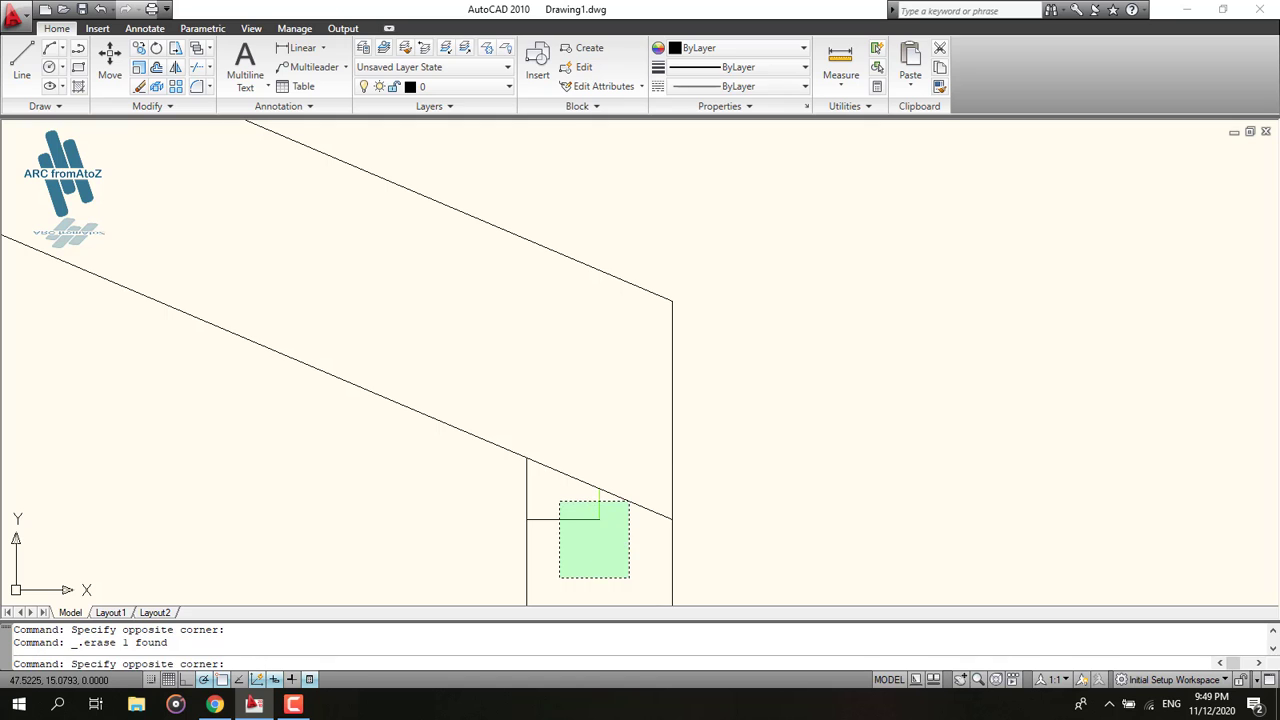
left_click(559, 514)
key("Delete")
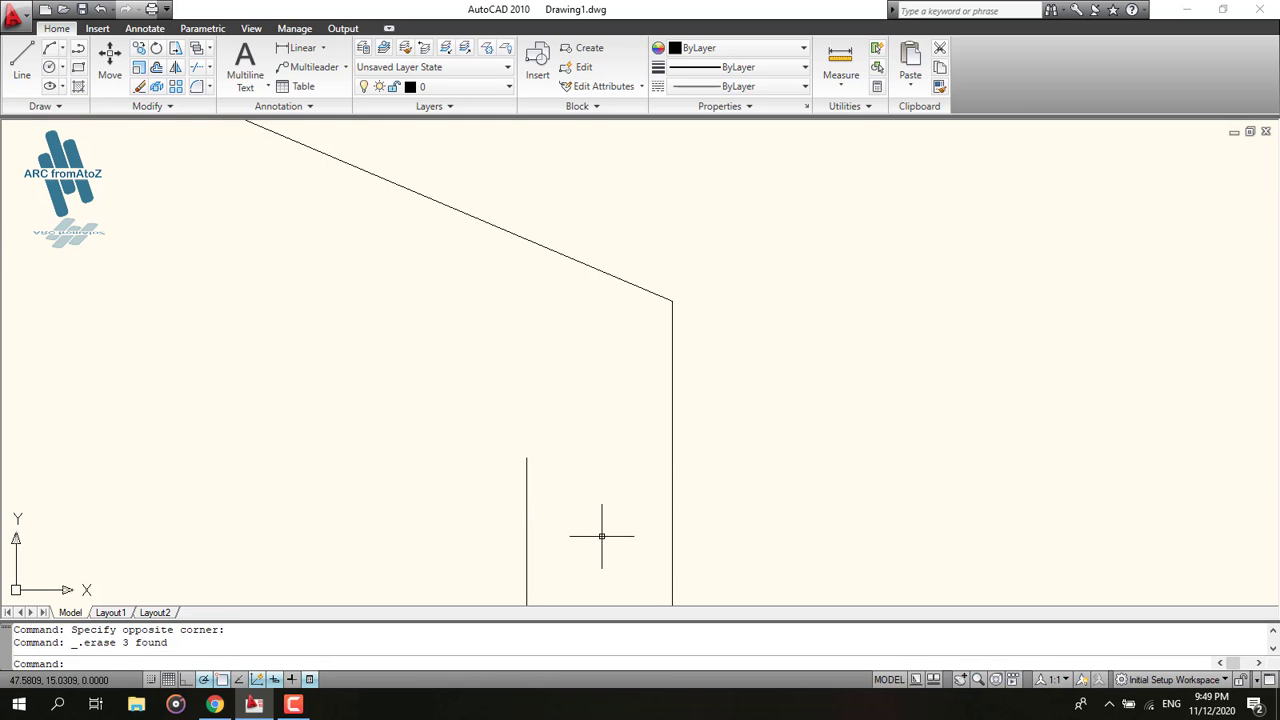
left_click(597, 530)
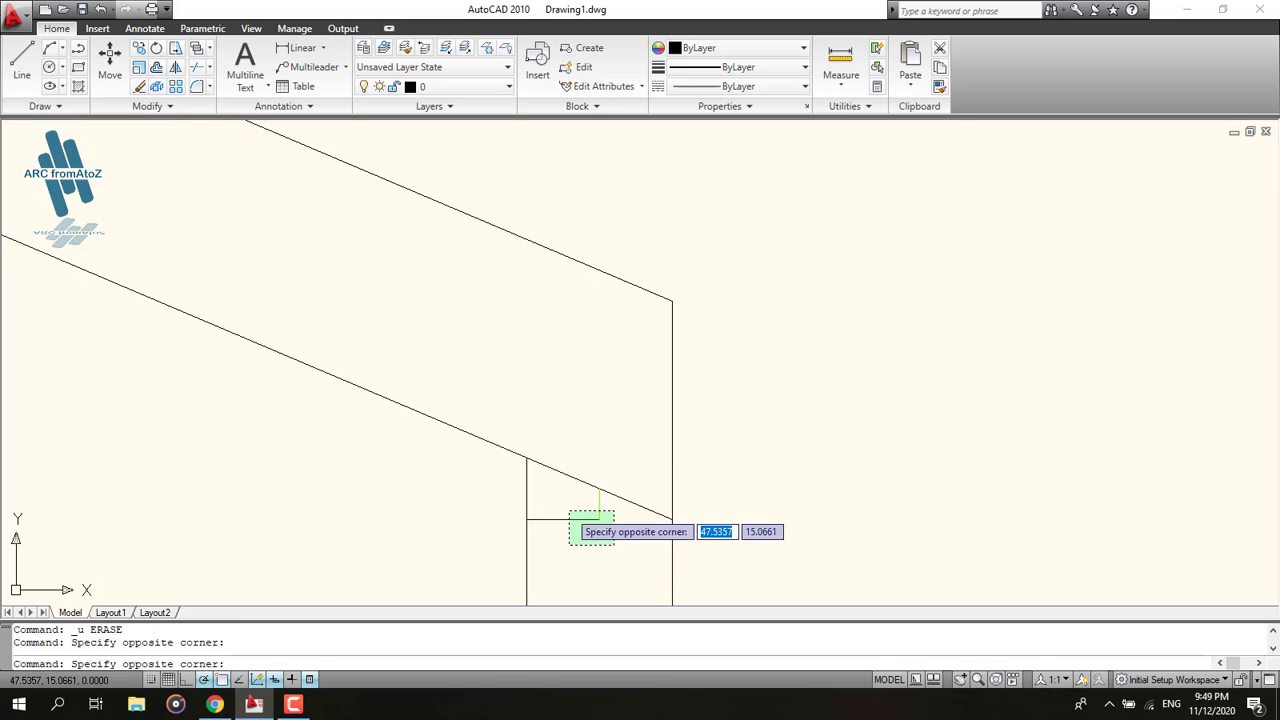
left_click(569, 511)
key("Delete")
Erase the three leftover horizontal and axis segments inside the middle wall.
middle_click_drag(249, 477, 734, 387)
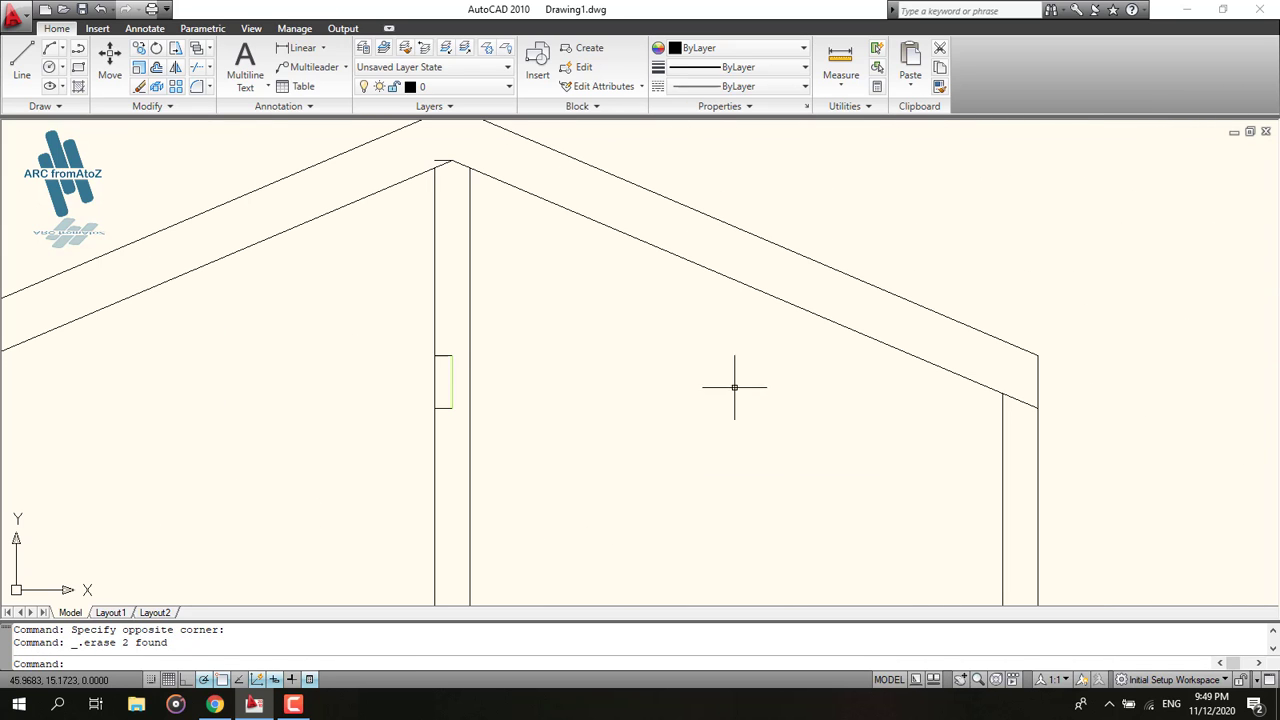
left_click(447, 356)
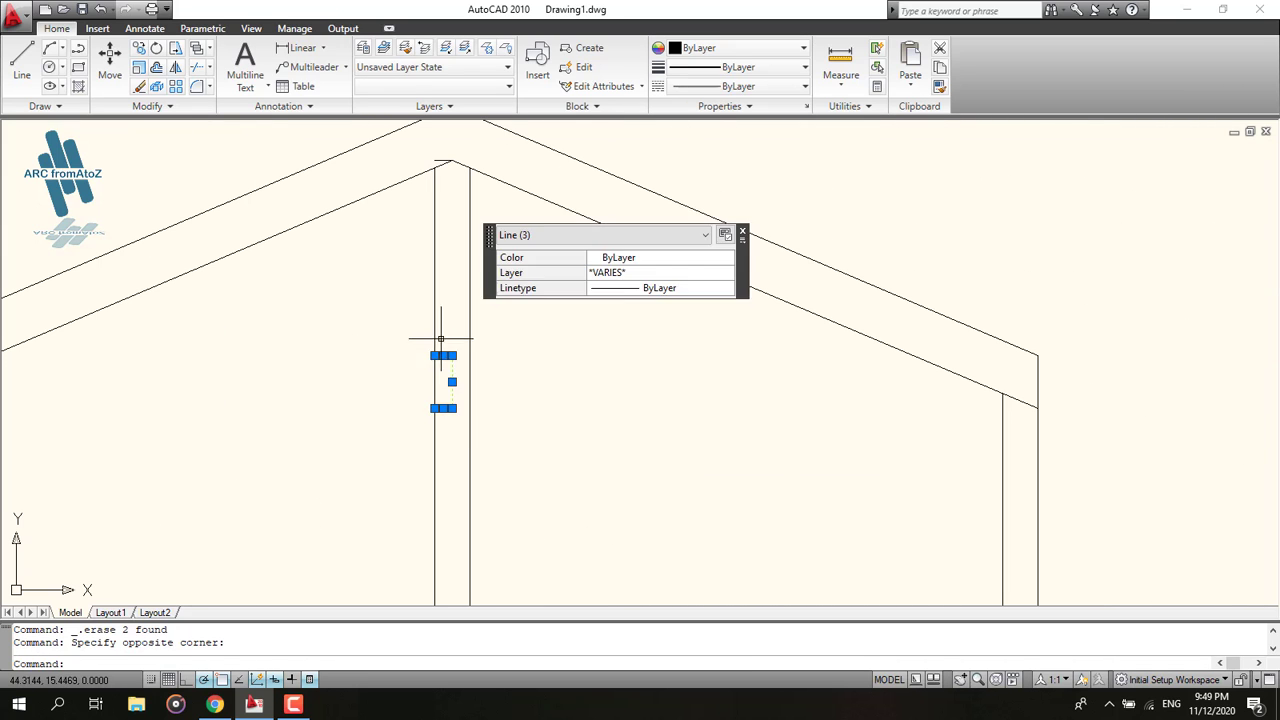
key("Delete")
Erase the leftover horizontal and axis stubs at the left eave, both below and within the roof thickness.
middle_click_drag(443, 357, 914, 292)
scroll(375, 344, "up", 5)
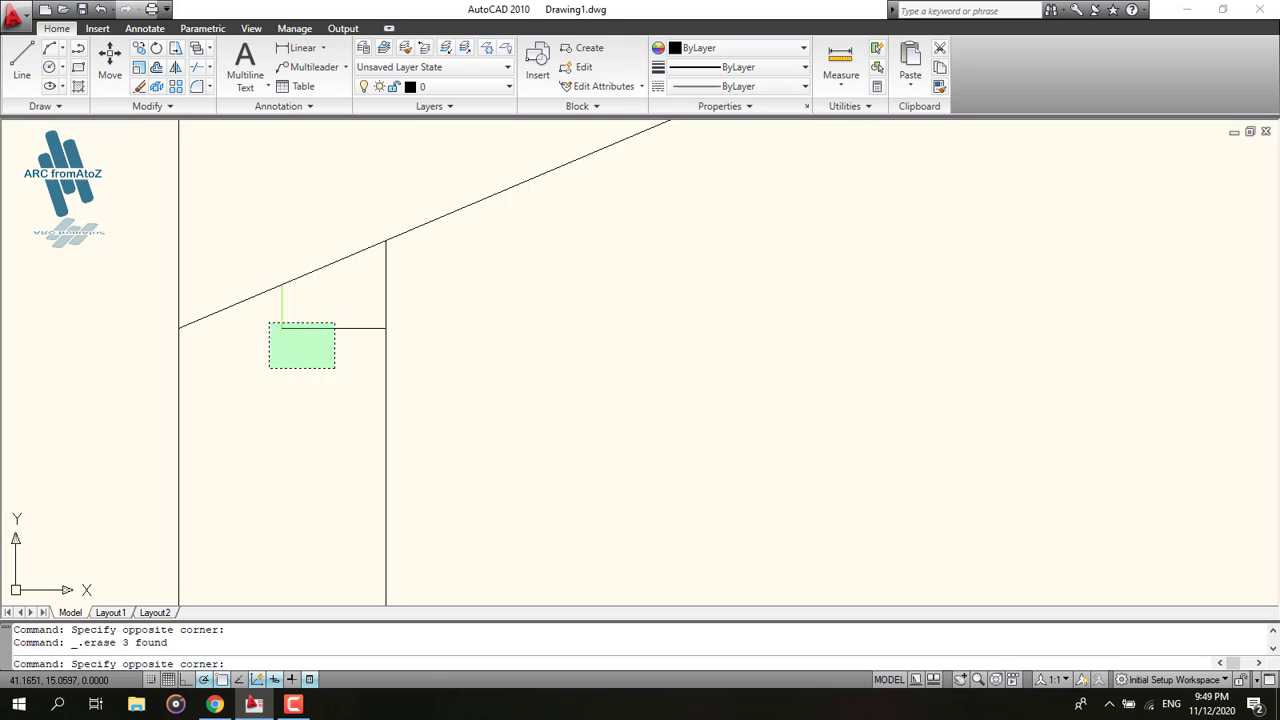
left_click(269, 368)
key("Delete")
middle_click_drag(300, 330, 380, 552)
left_click(460, 222)
left_click(394, 297)
key("Delete")
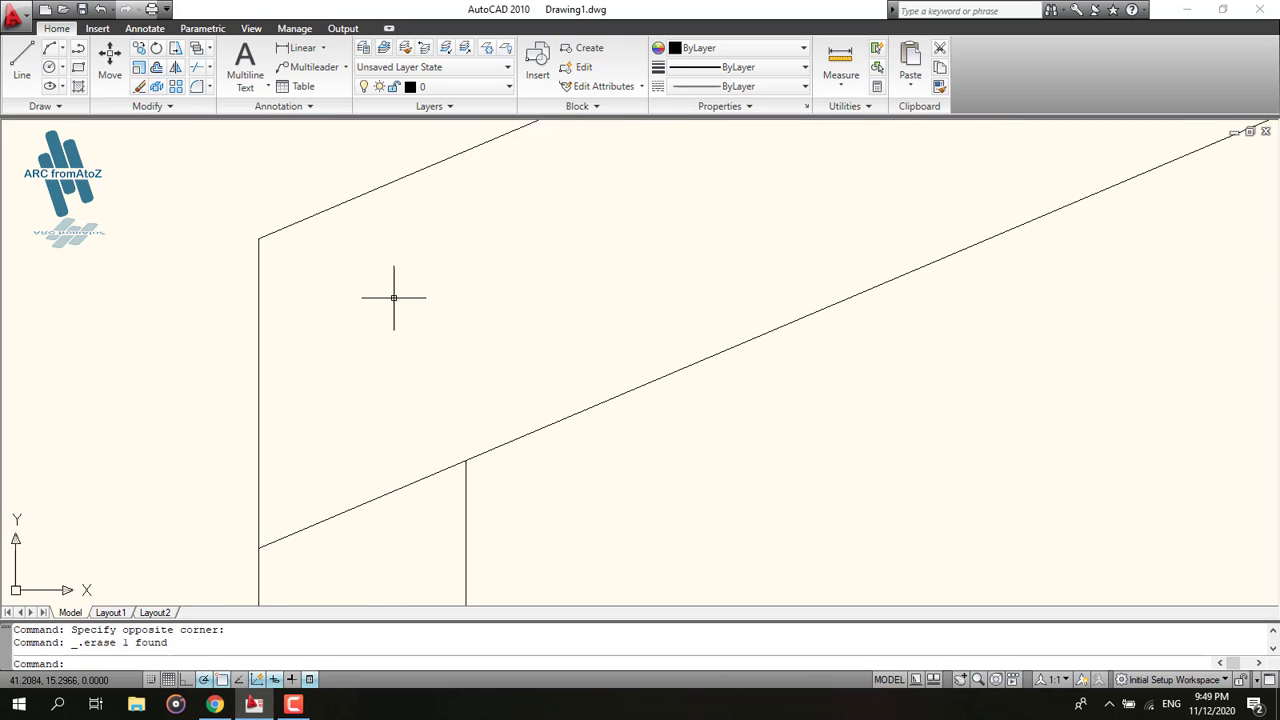
scroll(396, 299, "down", 8)
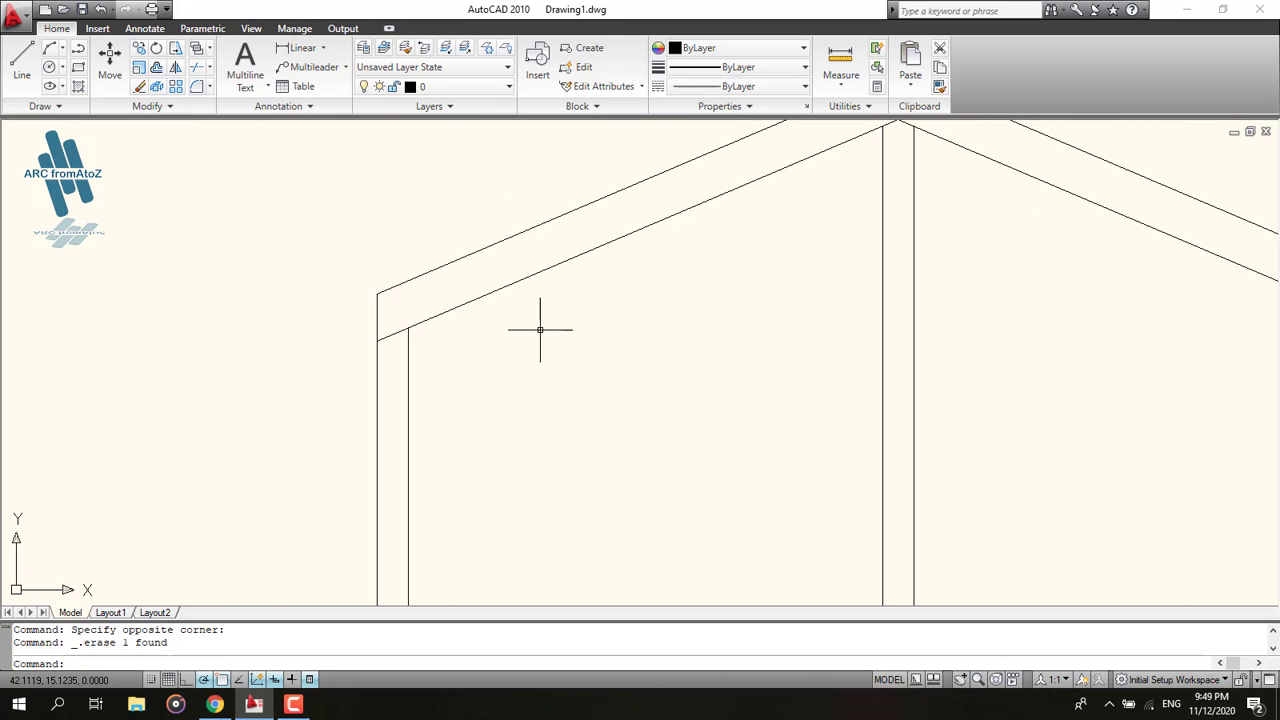
left_click(714, 371)
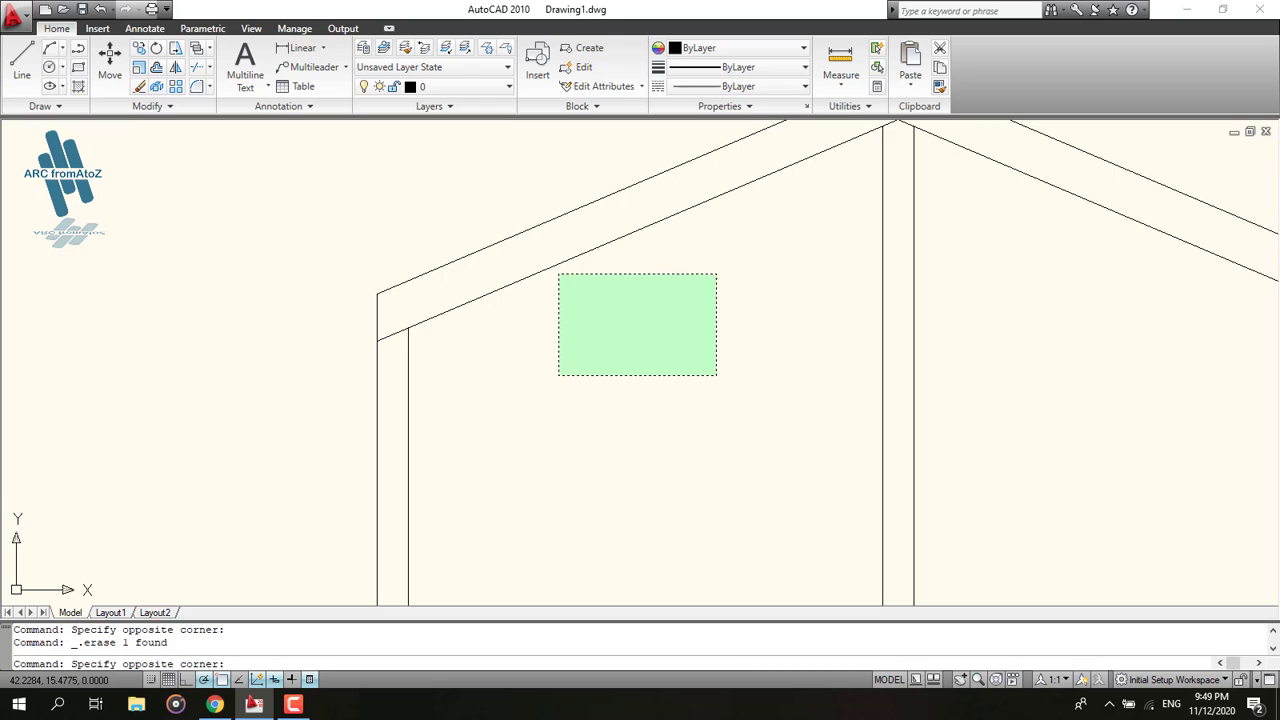
left_click(408, 194)
key("Escape")
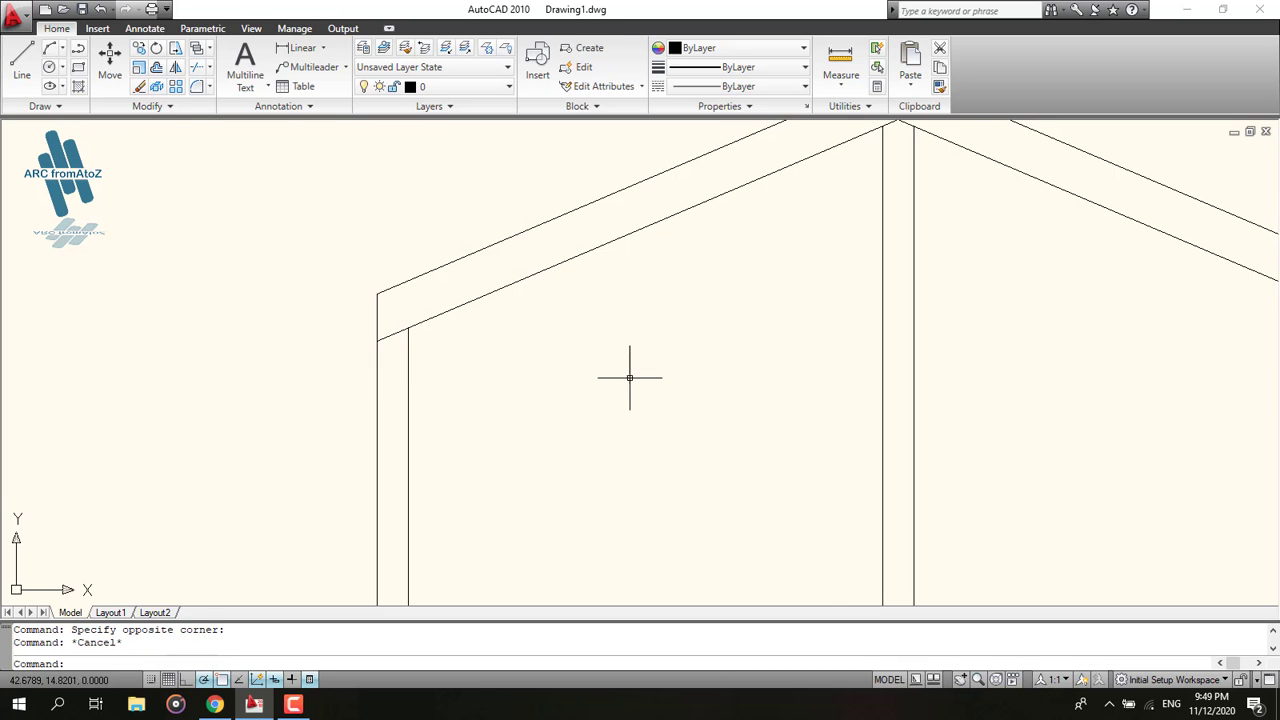
Erase the leftover horizontal stub at the peak of the roof's lower slopes.
middle_click_drag(629, 371, 575, 419)
scroll(858, 202, "up", 14)
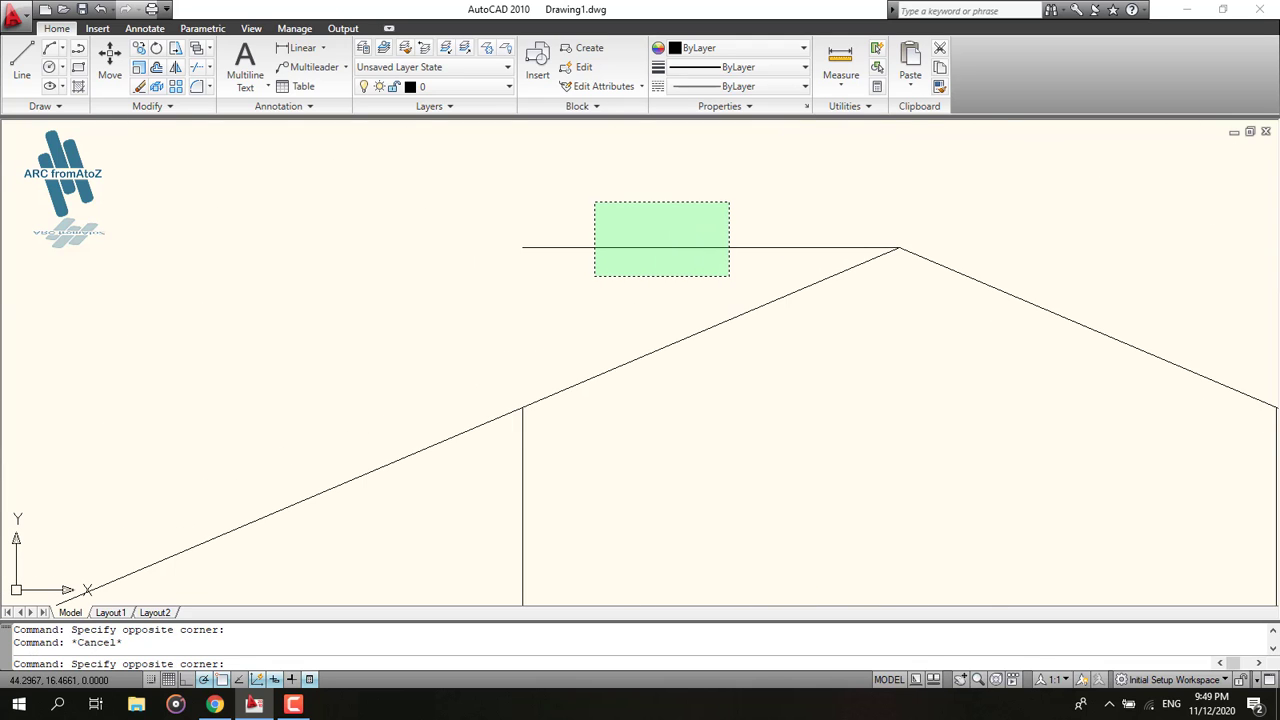
left_click(591, 204)
key("Escape")
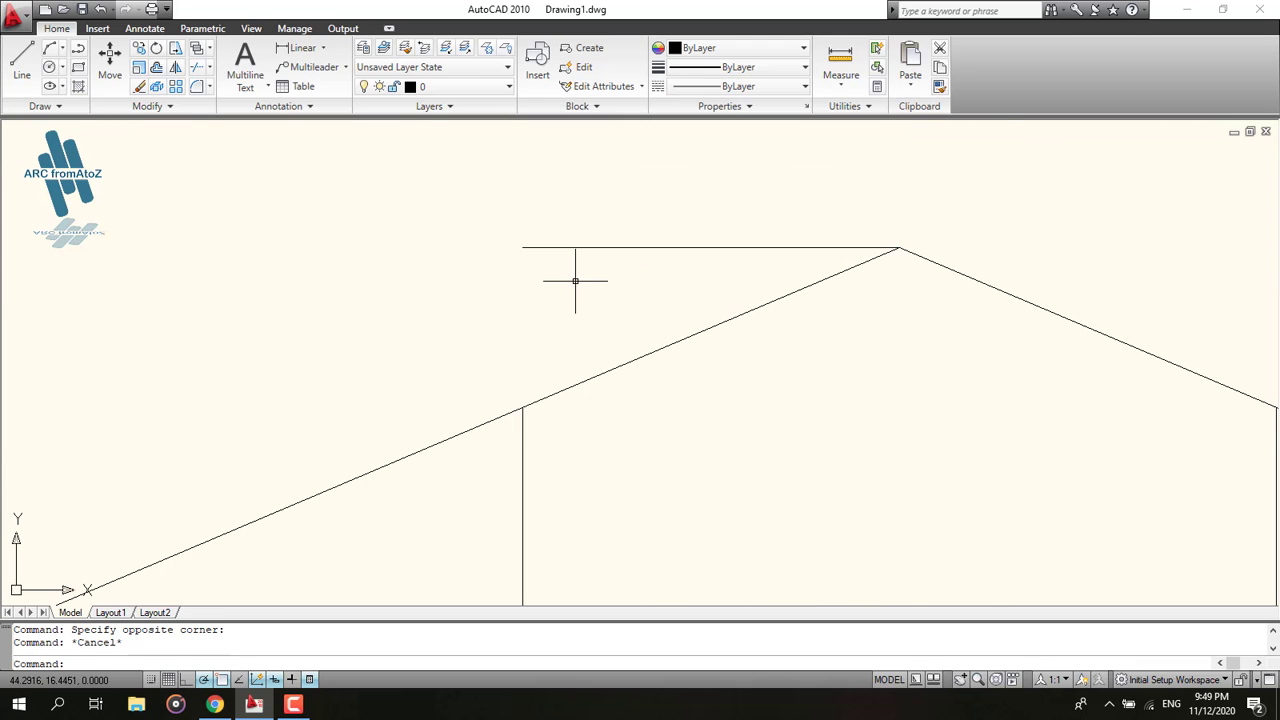
left_click(532, 278)
left_click(689, 194)
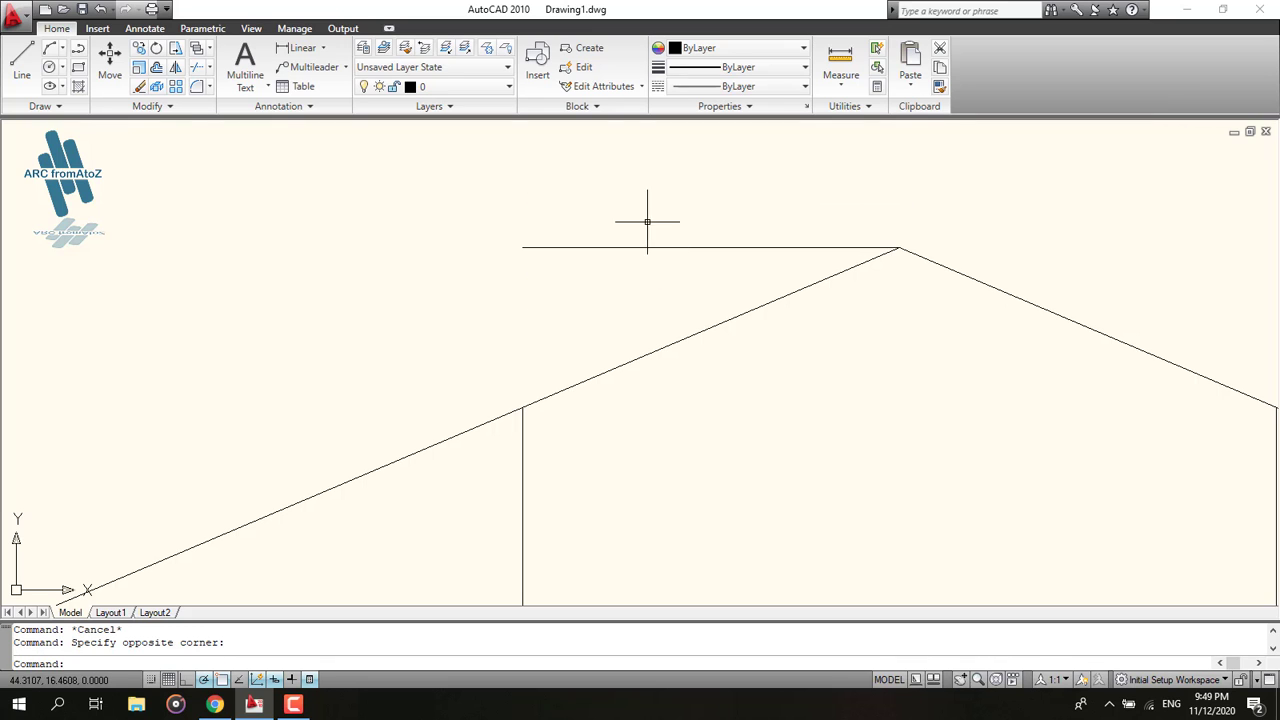
left_click(466, 289)
left_click(911, 181)
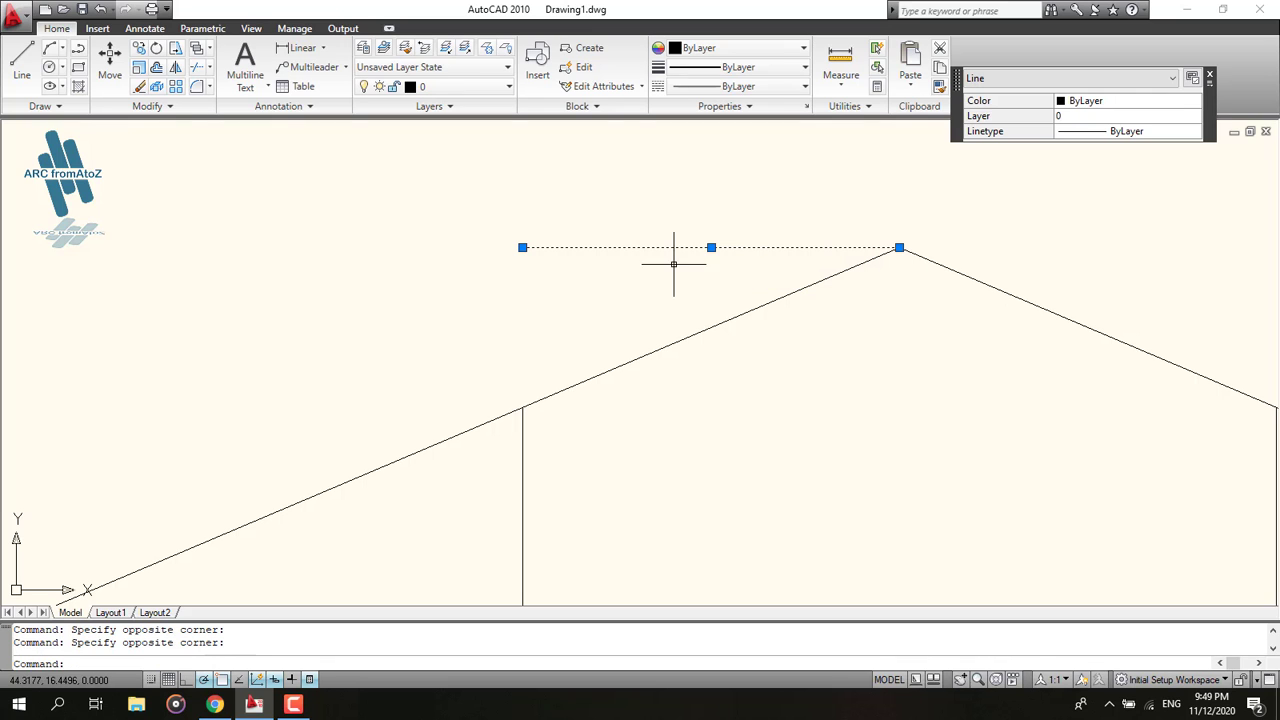
key("Delete")
Erase the leftover horizontal stub at the top ridge of the roof.
middle_click_drag(625, 233, 660, 471)
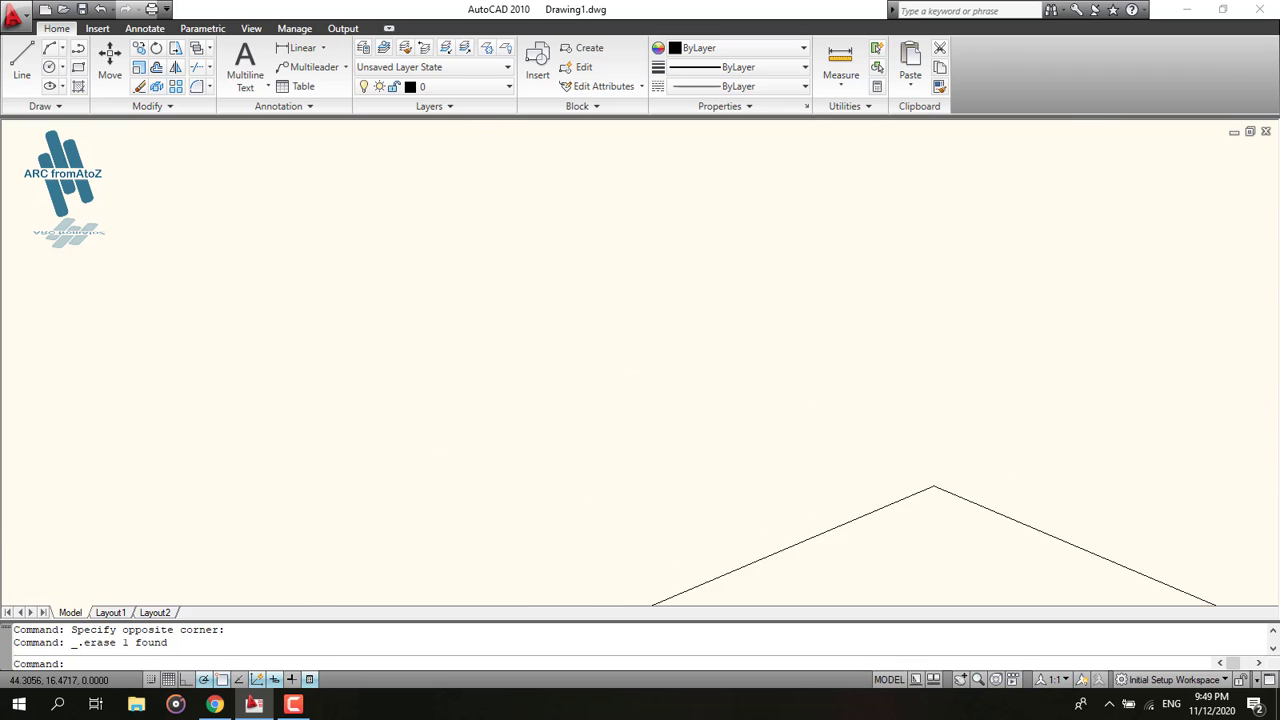
scroll(662, 420, "down", 3)
middle_click_drag(649, 324, 639, 582)
left_click(614, 223)
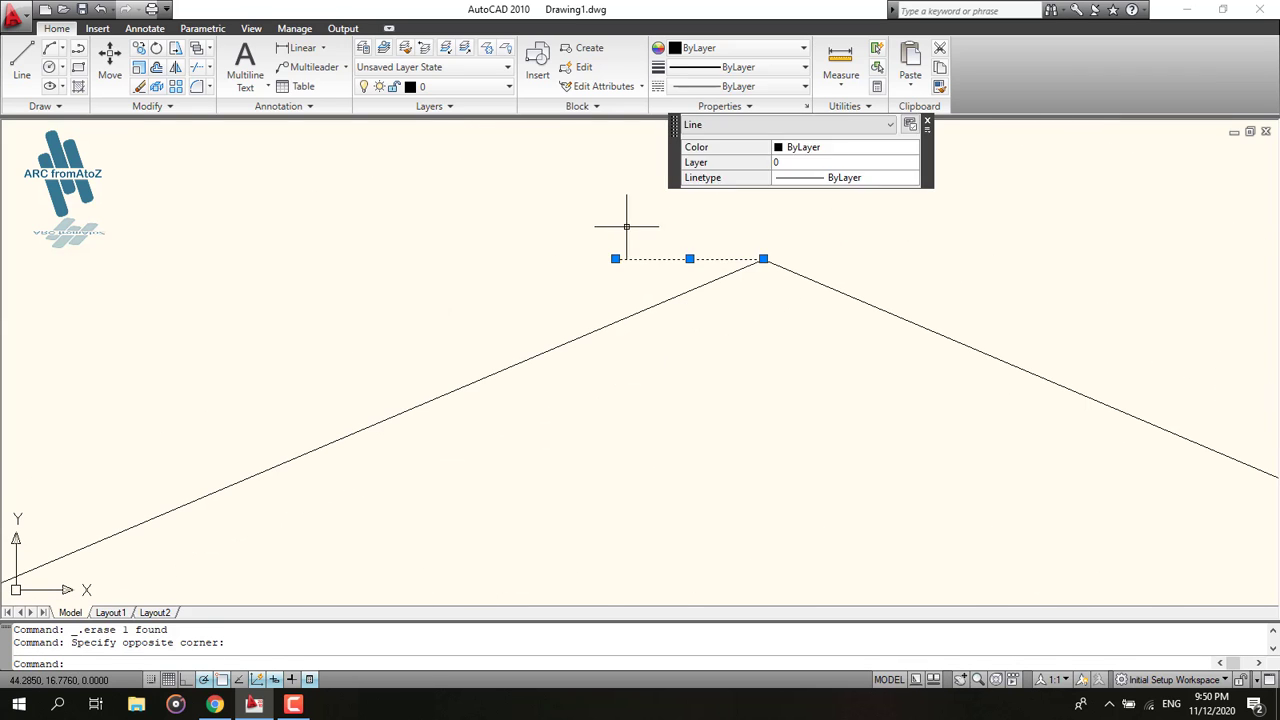
key("Delete")
scroll(591, 300, "down", 3)
scroll(600, 320, "down", 2)
scroll(630, 390, "down", 2)
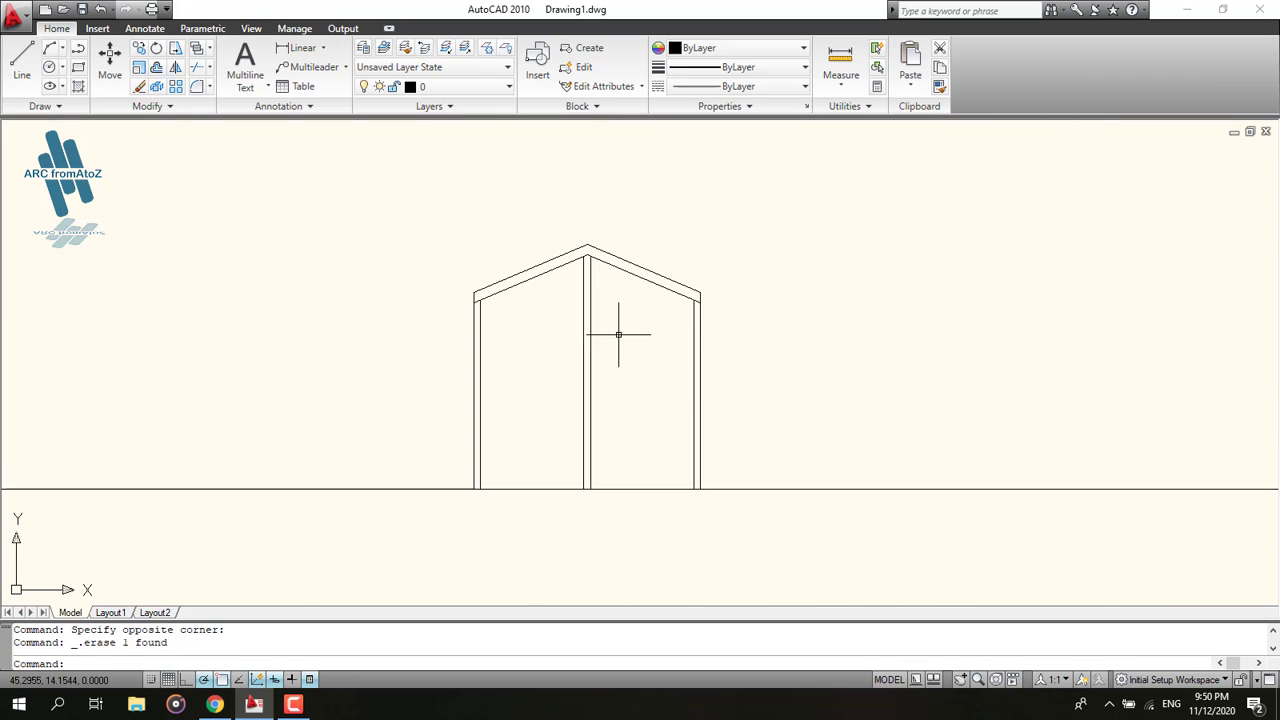
Switch to the section sheet PDF in Chrome to examine the window positions in the Front Elevation.
scroll(650, 445, "up", 2)
middle_click_drag(646, 443, 583, 468)
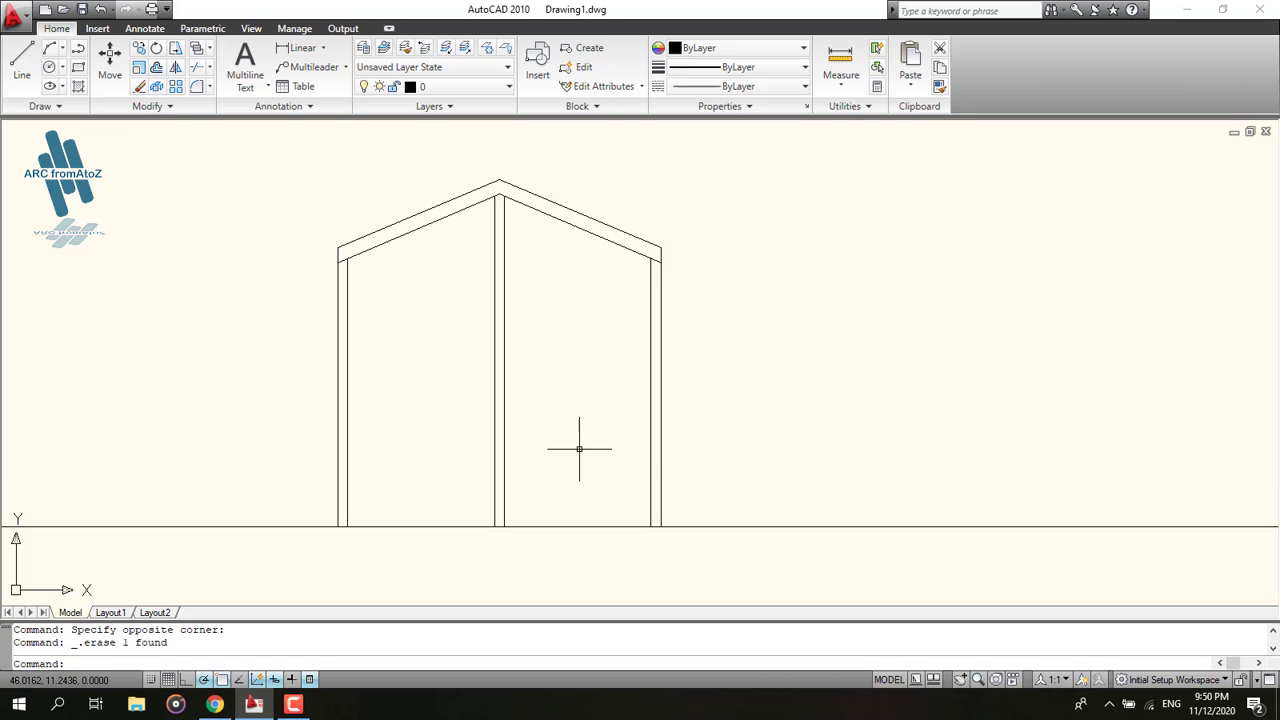
left_click(214, 705)
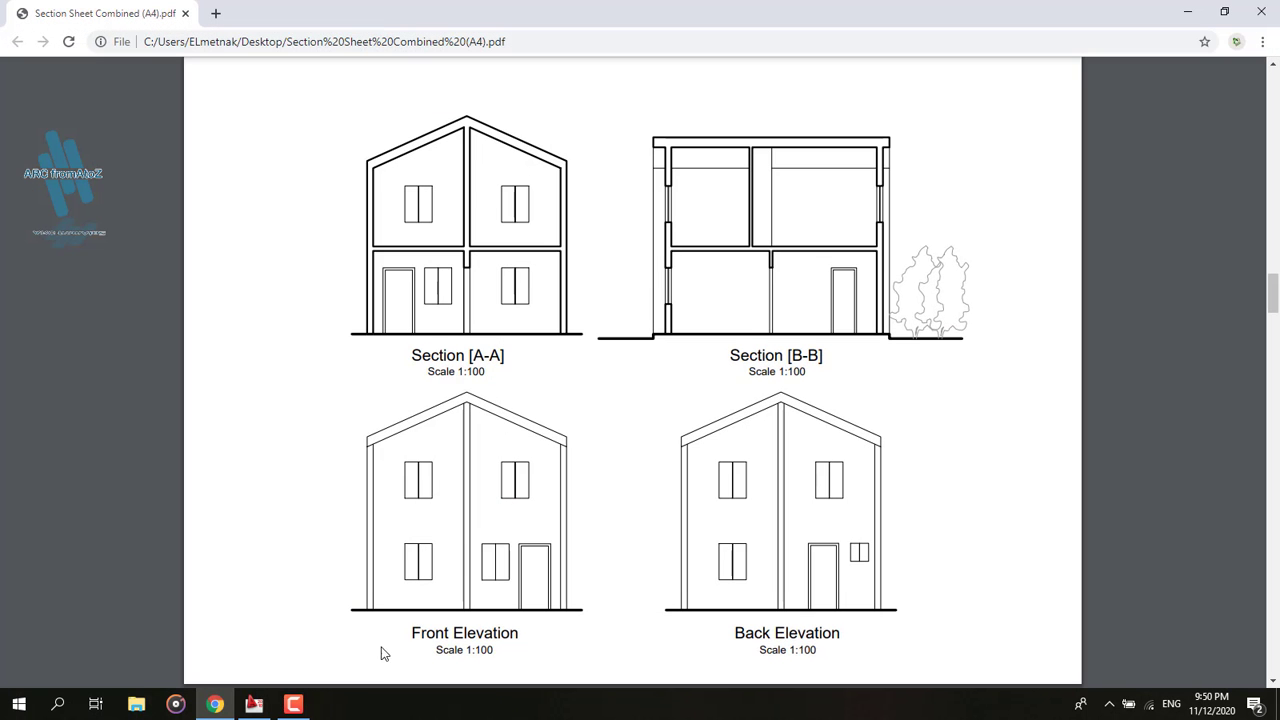
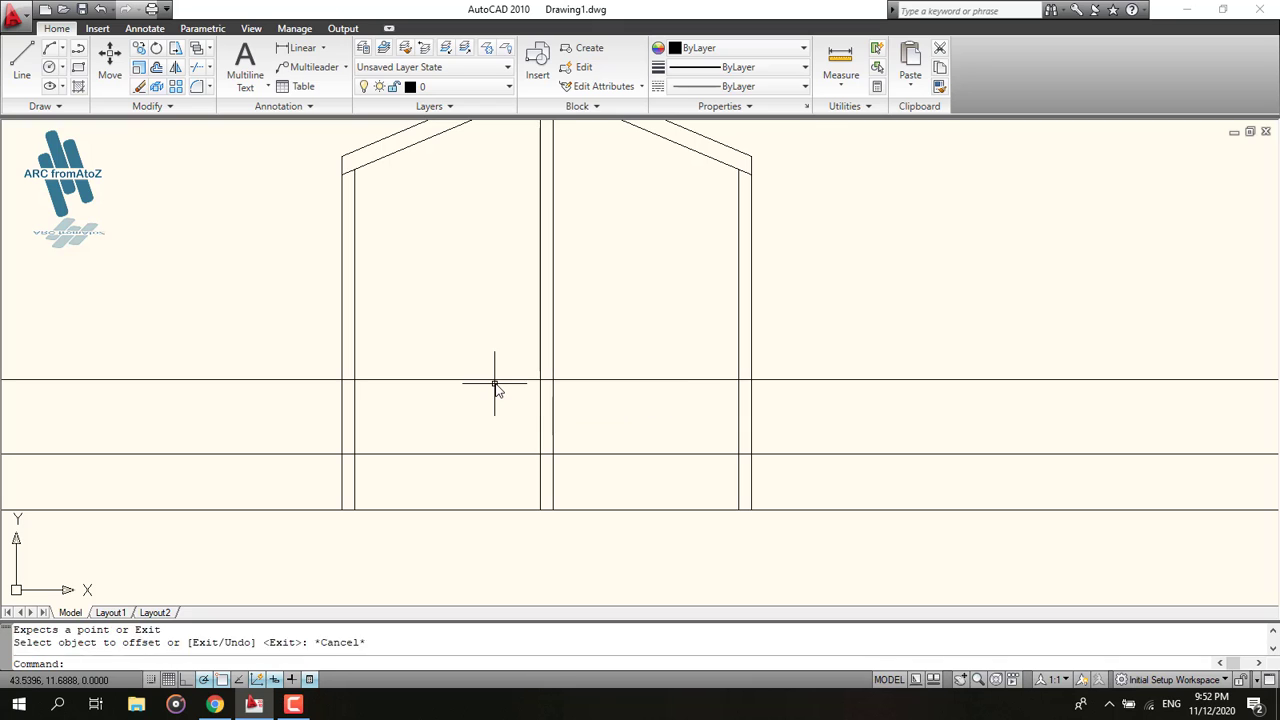
Offset the upper of the two horizontal guide lines above the ground line 1.5 upward.
key("Escape")
type("o")
key("Return")
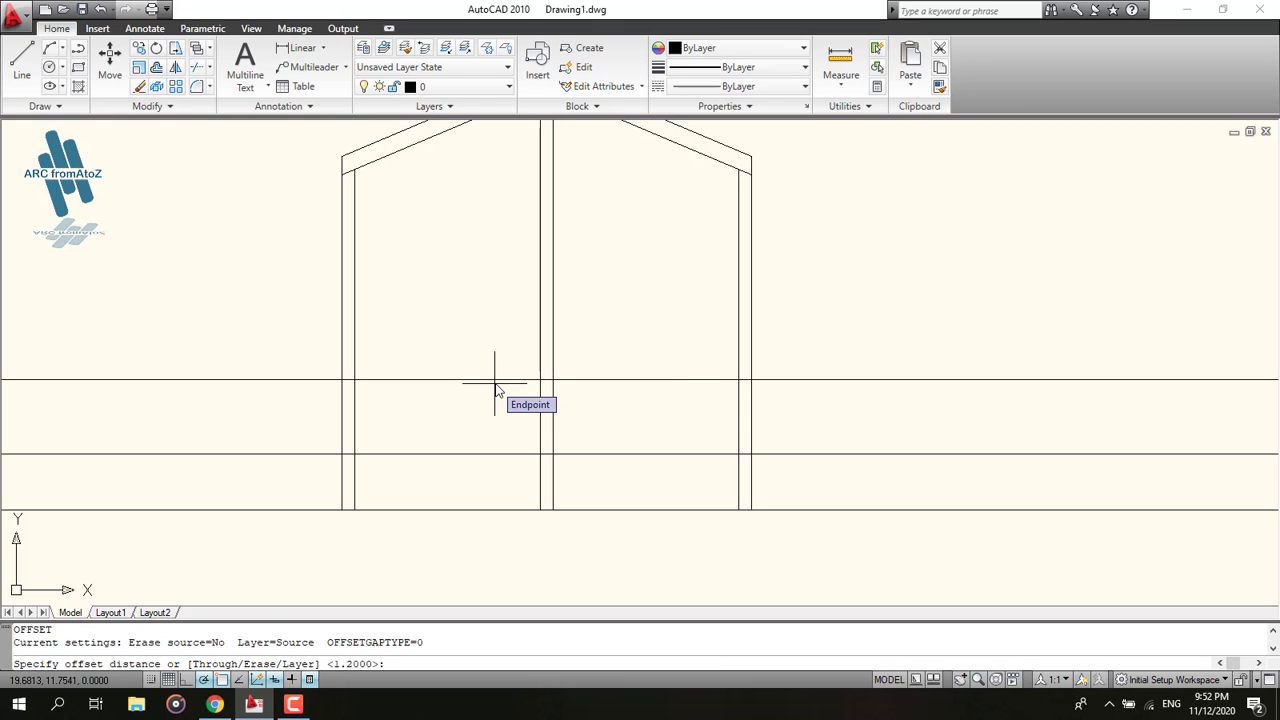
type("1.")
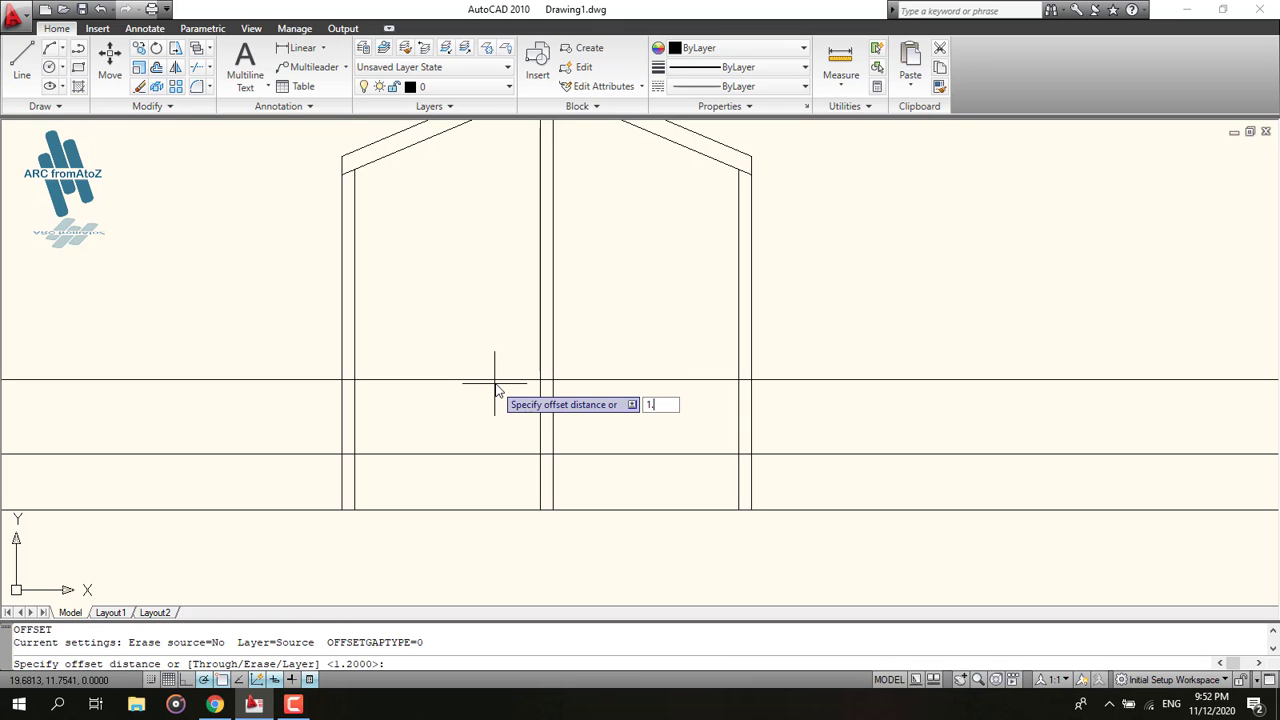
type("5")
key("Return")
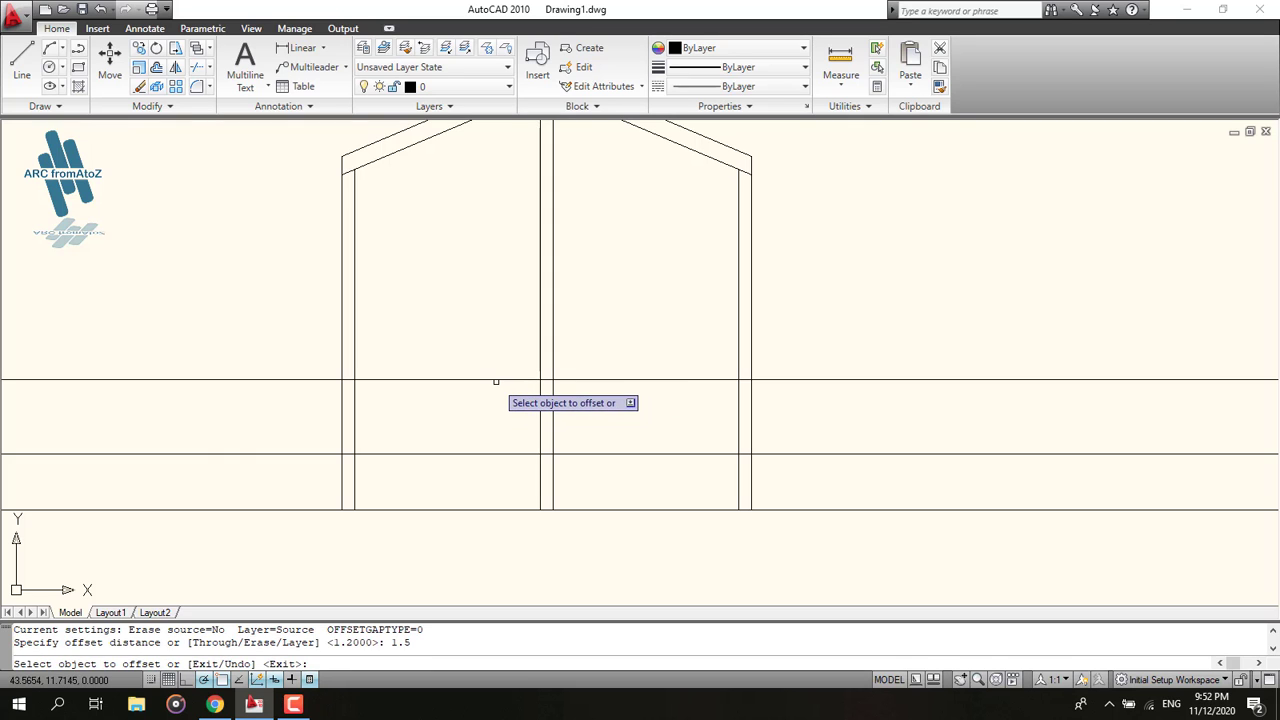
left_click(496, 381)
left_click(493, 309)
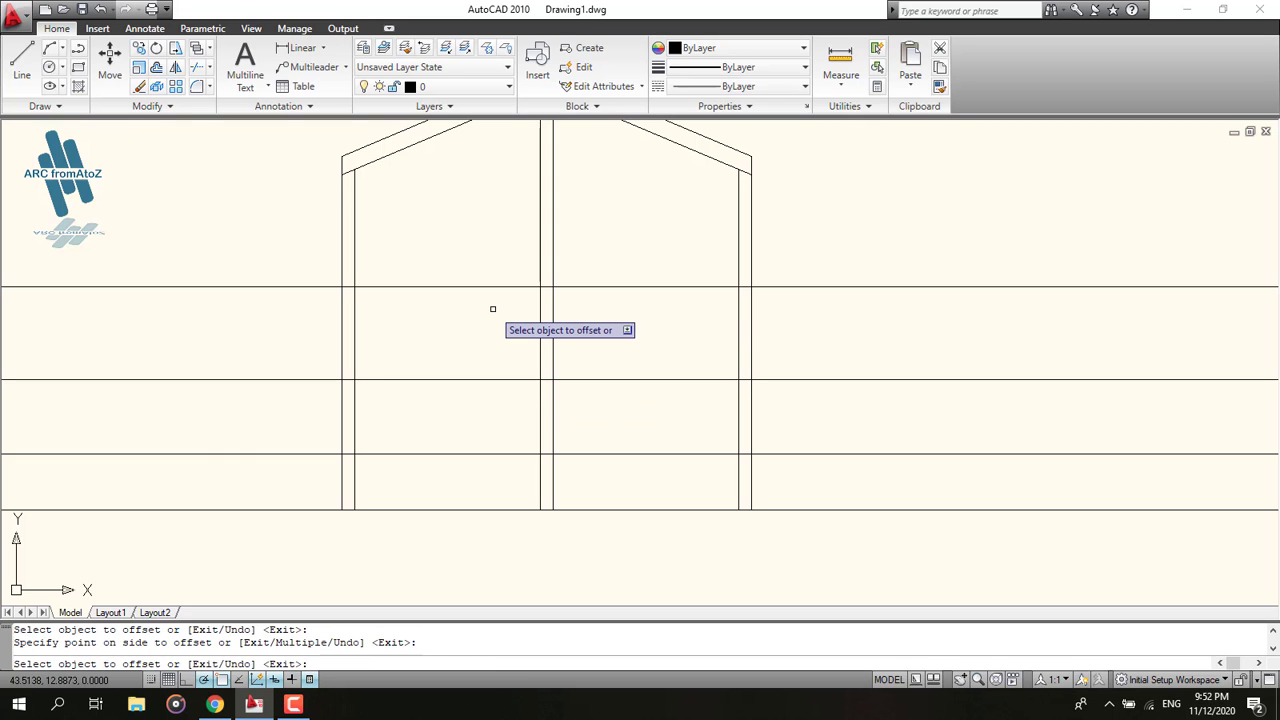
Offset the newest horizontal guide line upward by another 1.5 to mark the head of the upper window.
key("Return")
type("1.2")
key("Return")
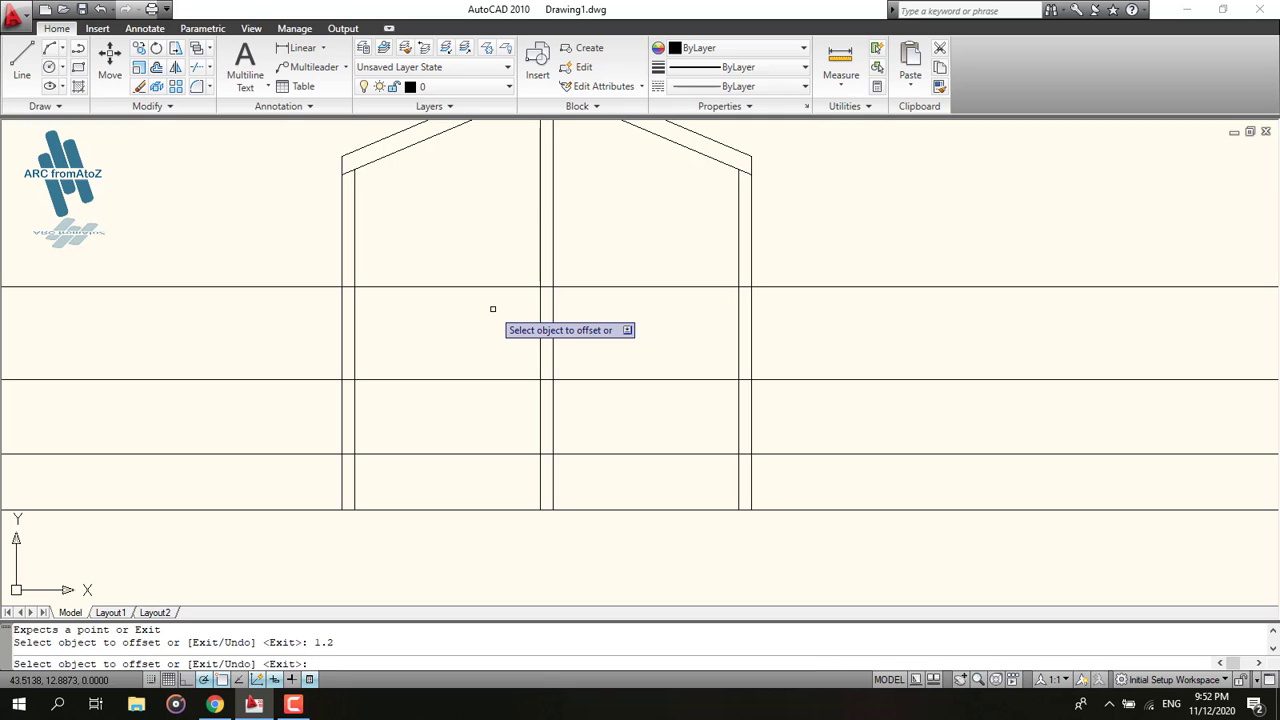
left_click(491, 287)
left_click(474, 189)
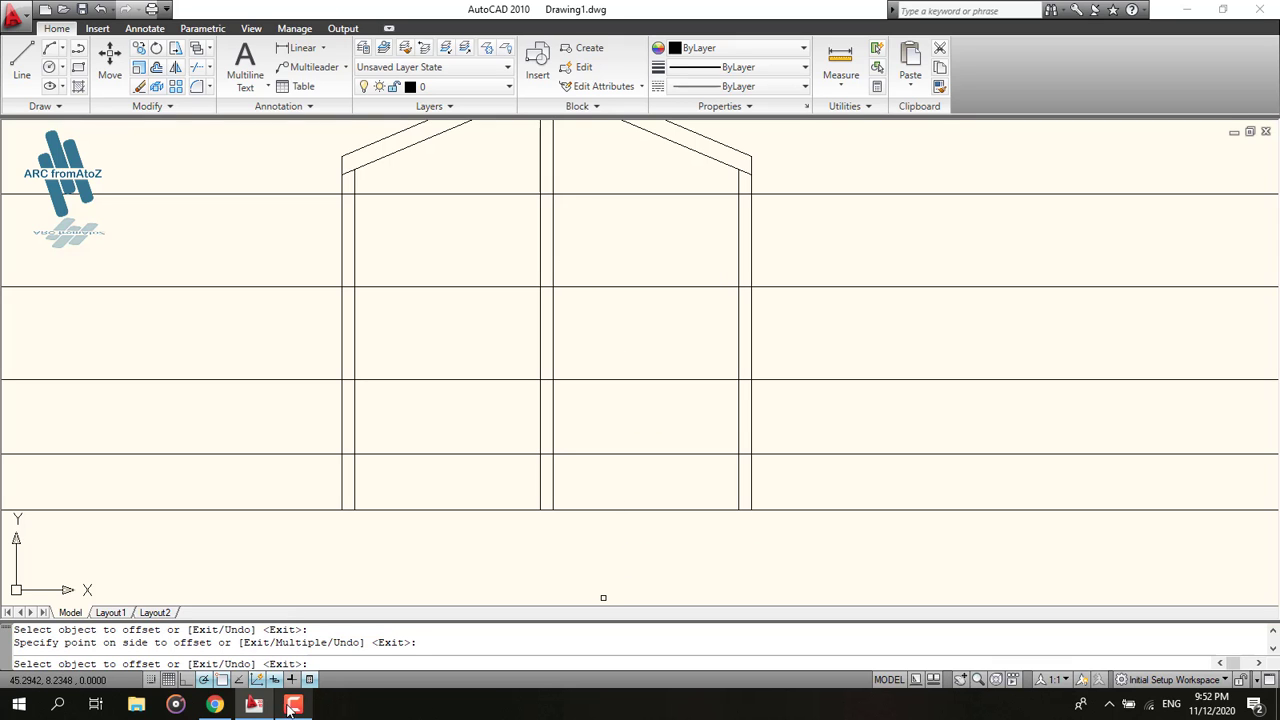
Examine the Front Elevation windows in the section sheet PDF in Chrome and return to the AutoCAD drawing.
left_click(215, 704)
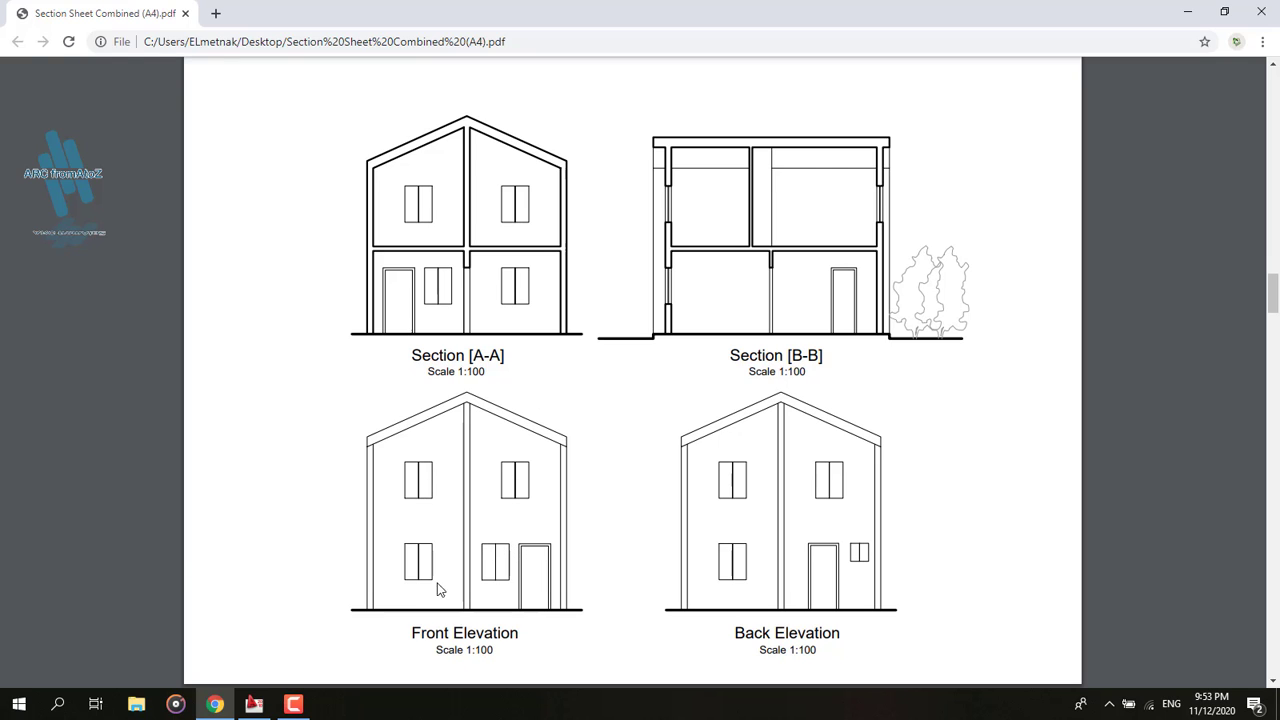
scroll(453, 495, "up", 3)
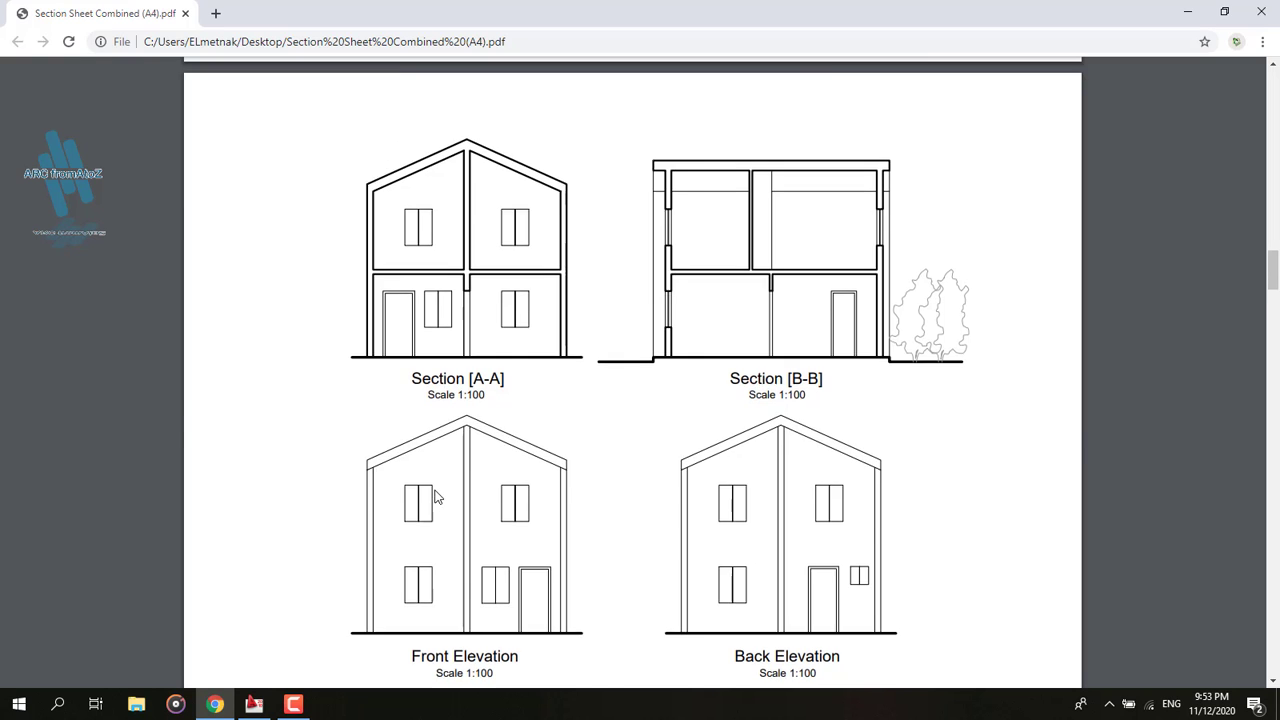
scroll(450, 506, "down", 3)
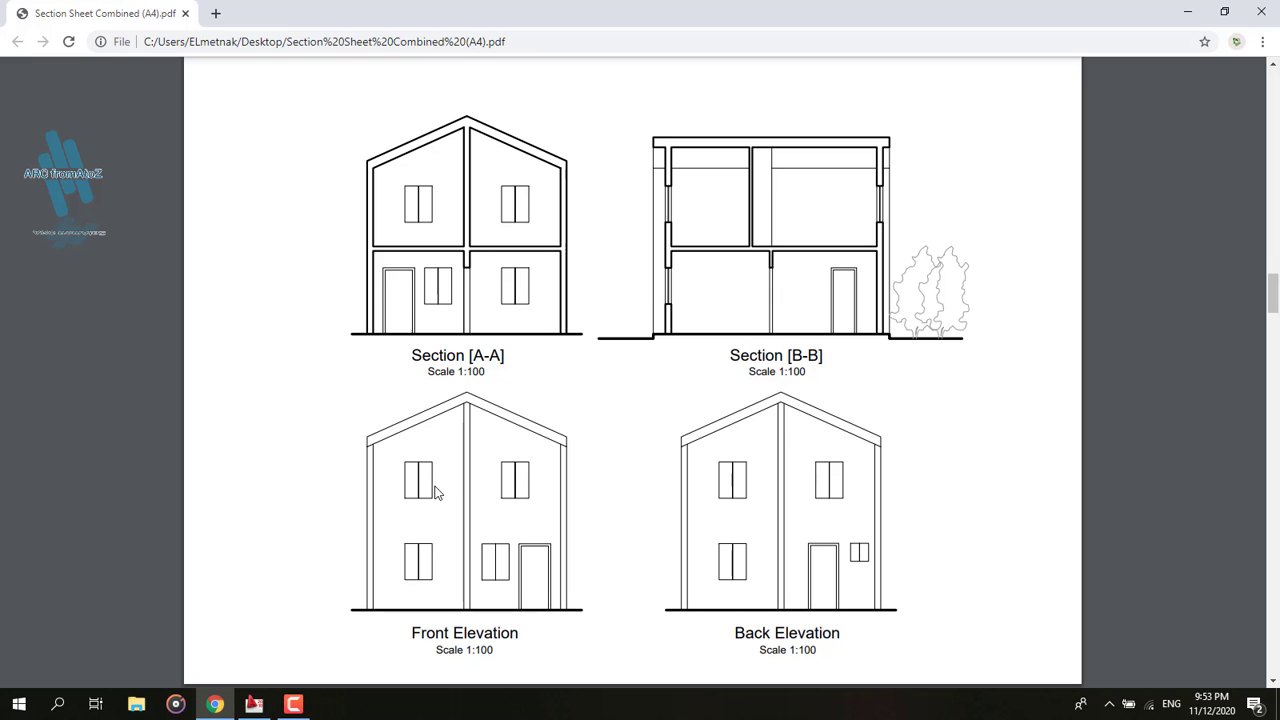
left_click(1187, 11)
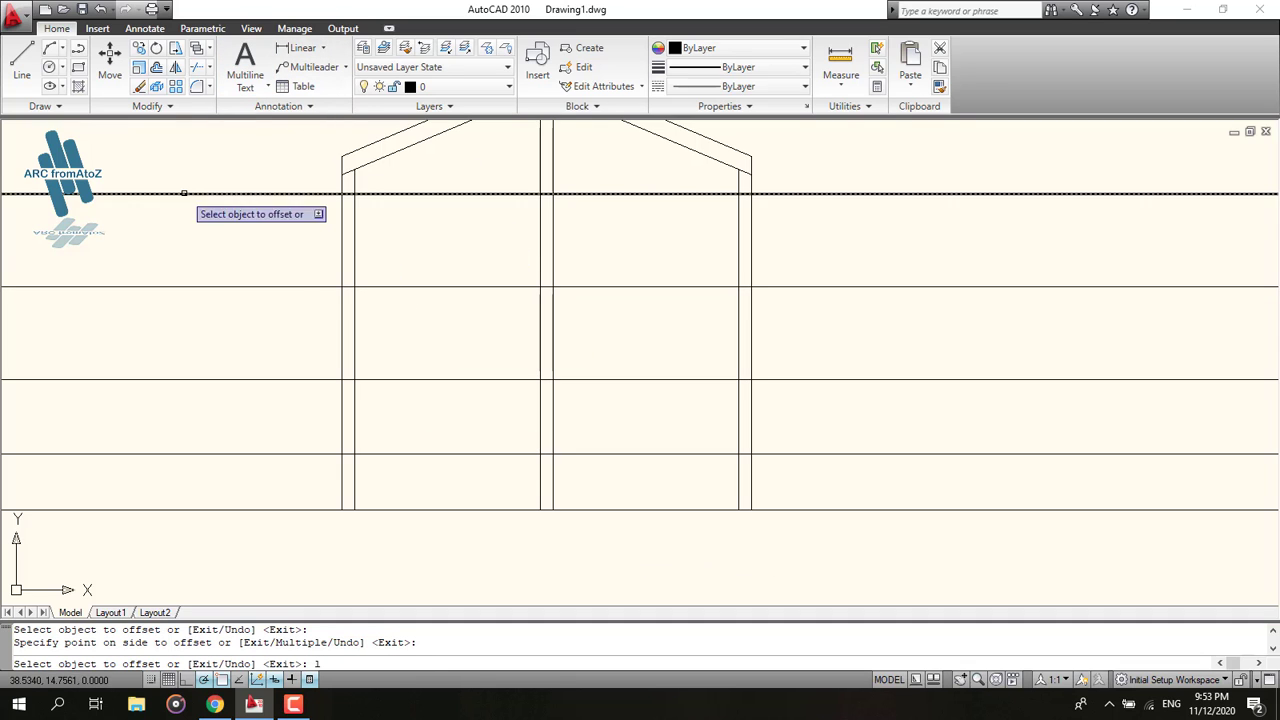
left_click(21, 62)
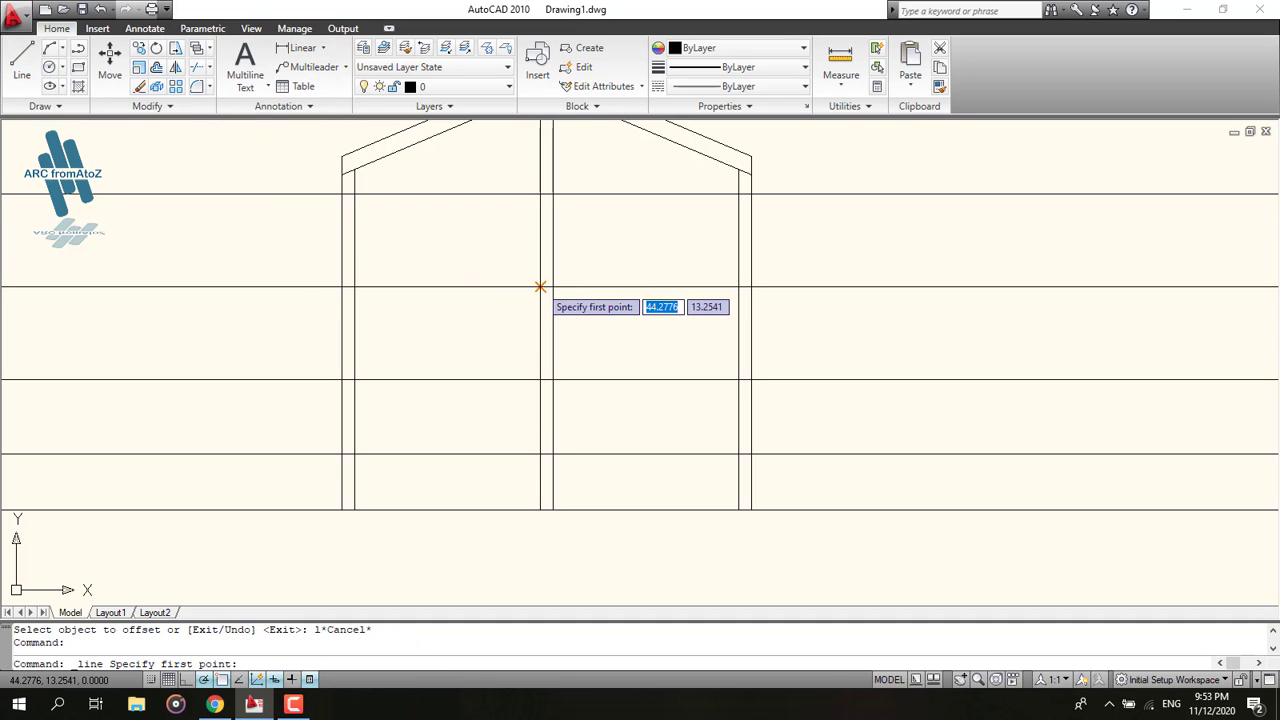
left_click(540, 287)
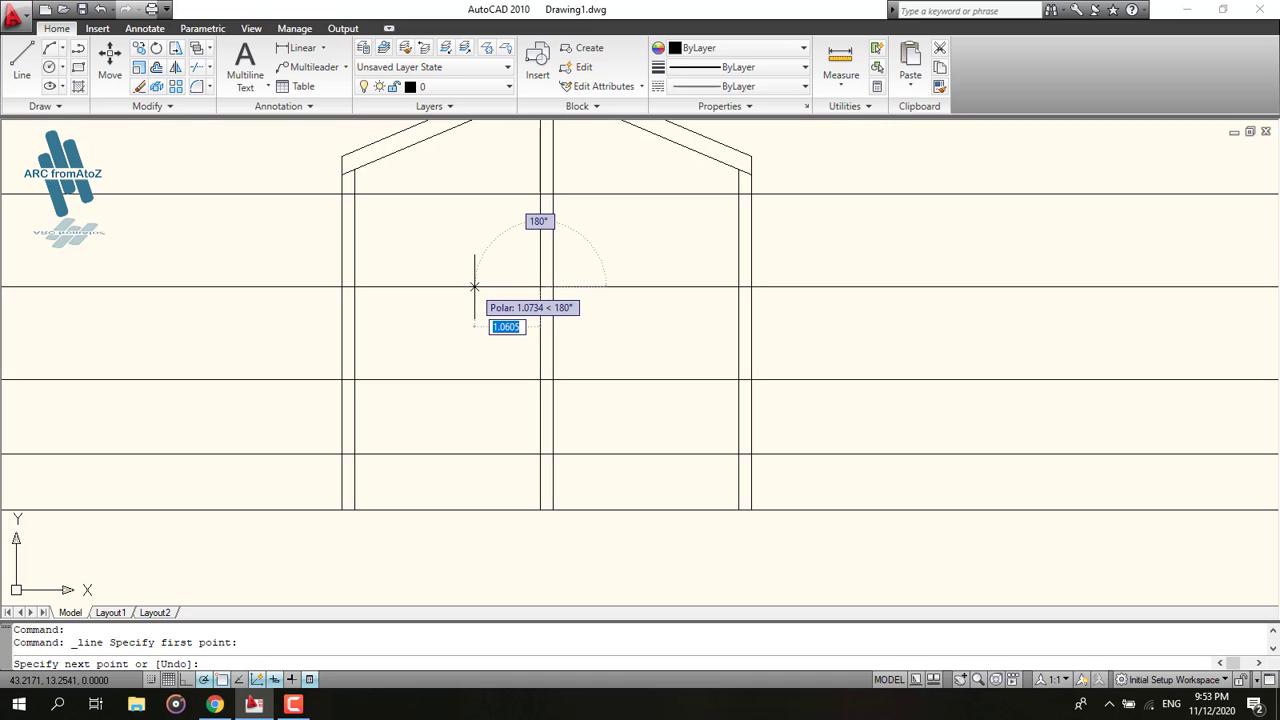
key("Escape")
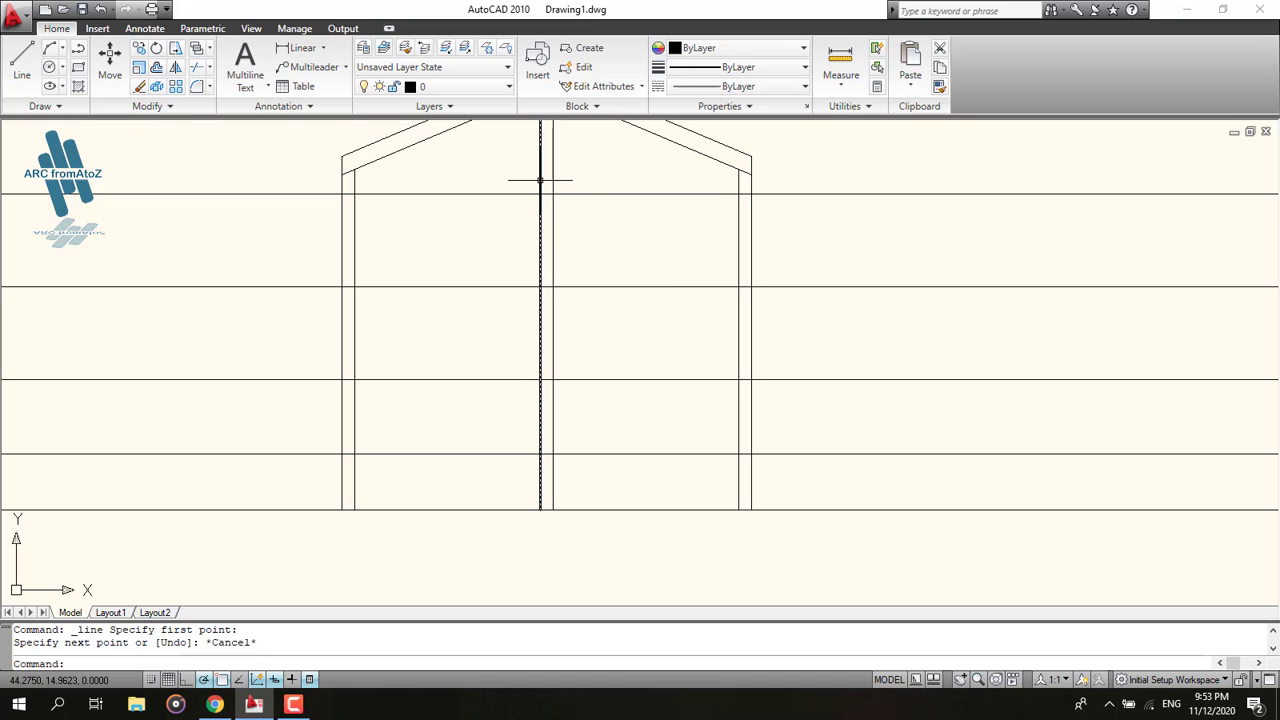
Draw a line 1.5 leftward from the middle wall along the top guide, continuing vertically down to the lowest guide above the ground.
type("l")
key("Return")
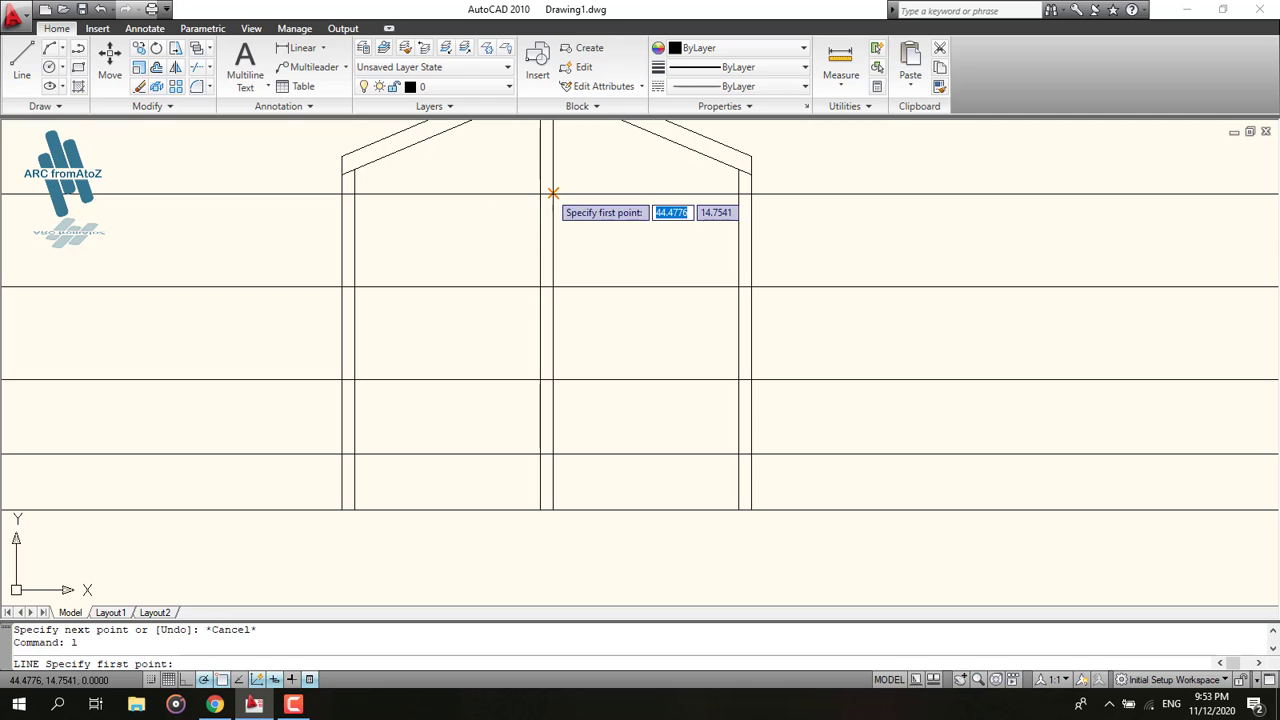
left_click(540, 193)
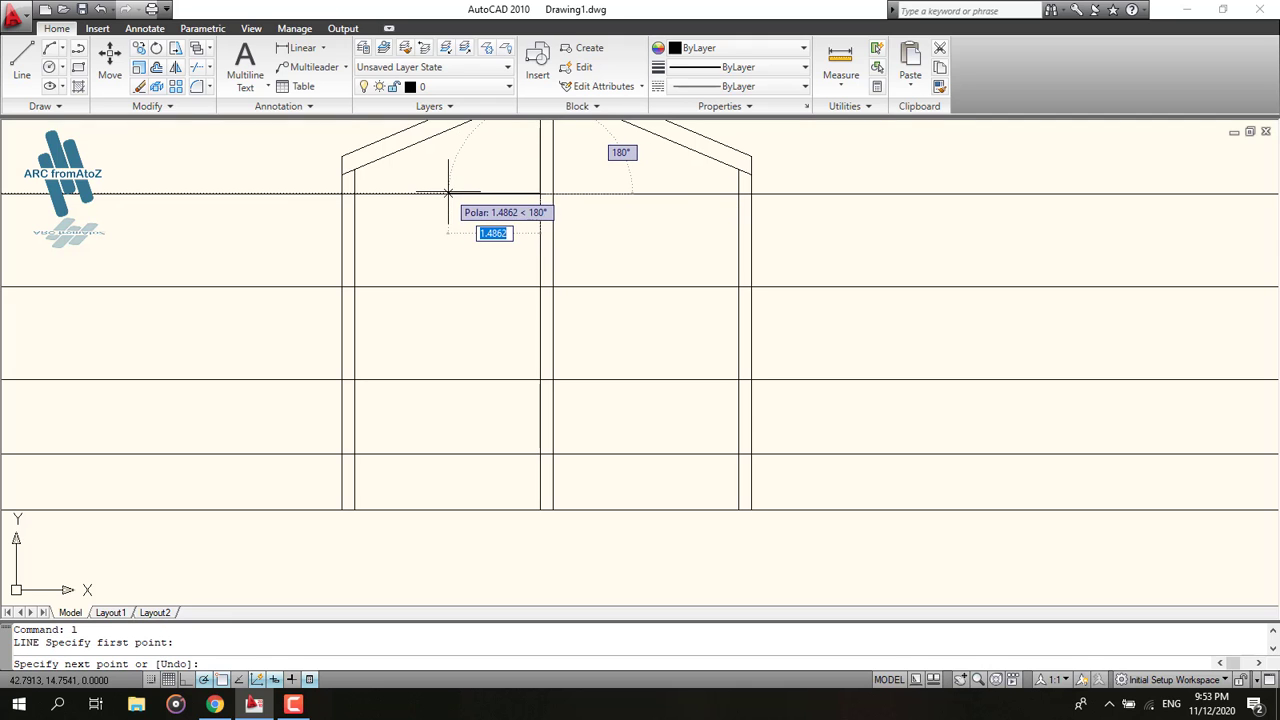
type("1.5")
key("Return")
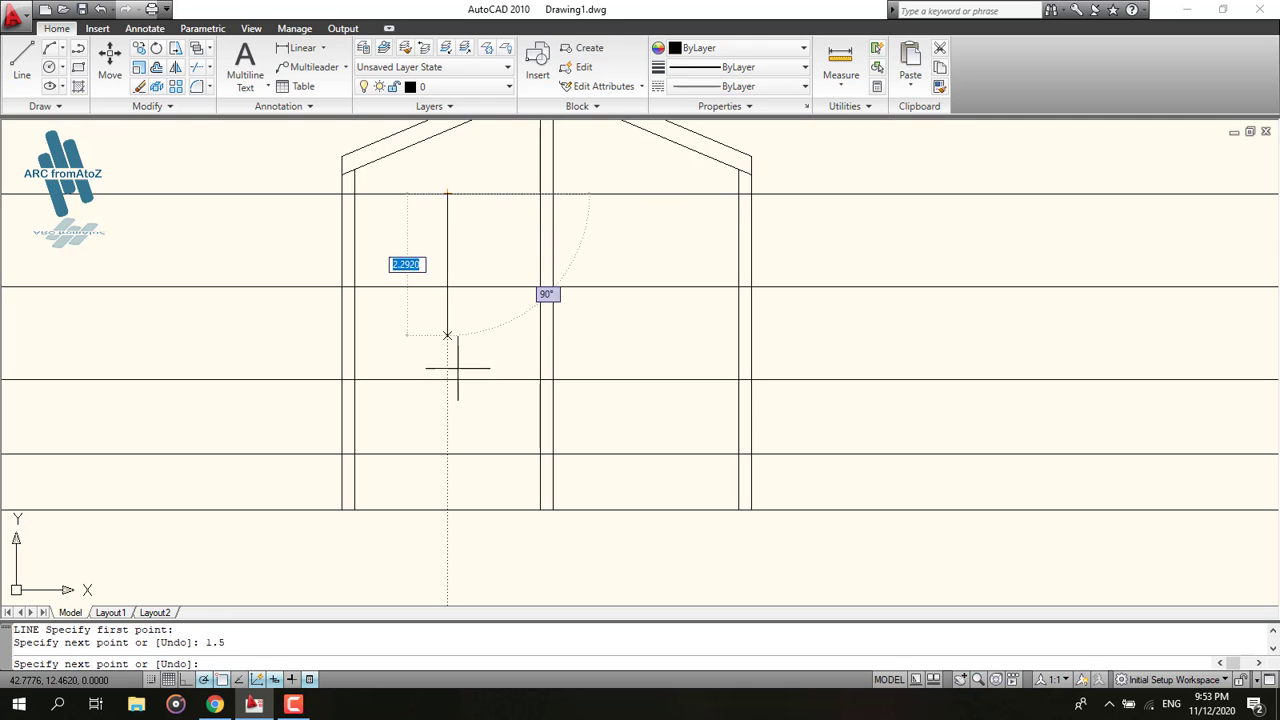
left_click(447, 453)
key("Escape")
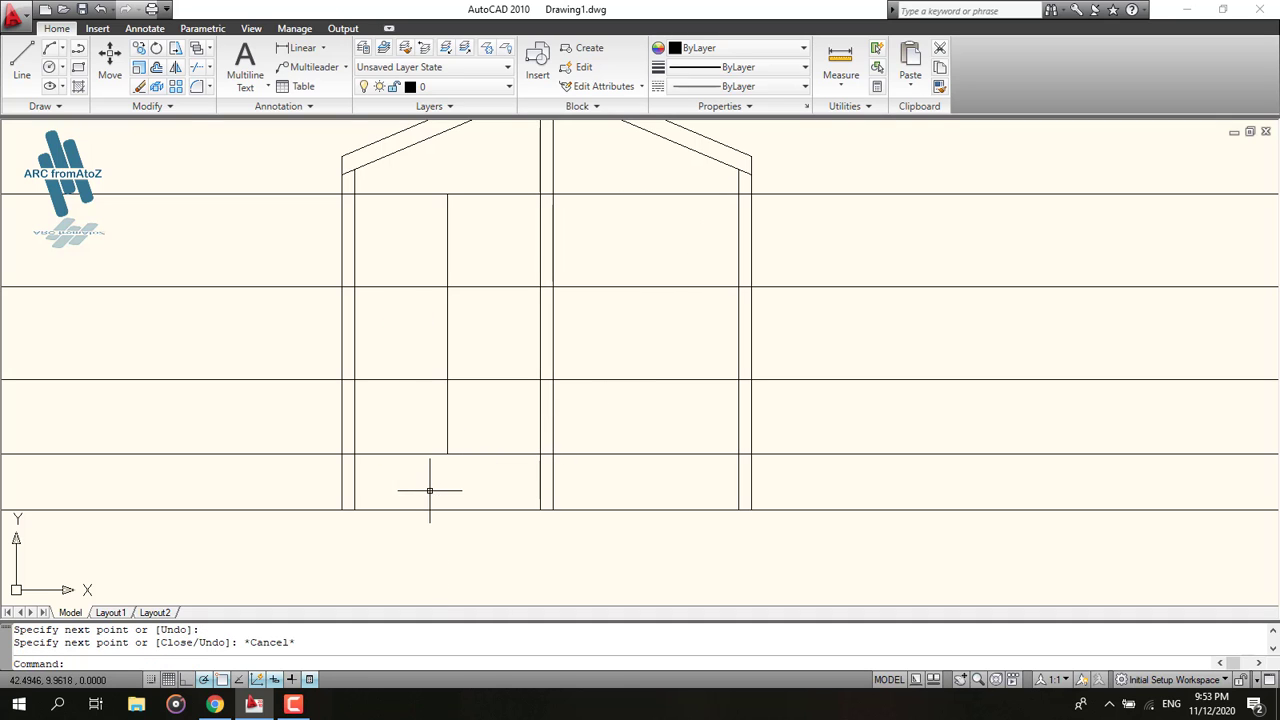
Offset the vertical window centre line 0.45 to both sides.
left_click(157, 66)
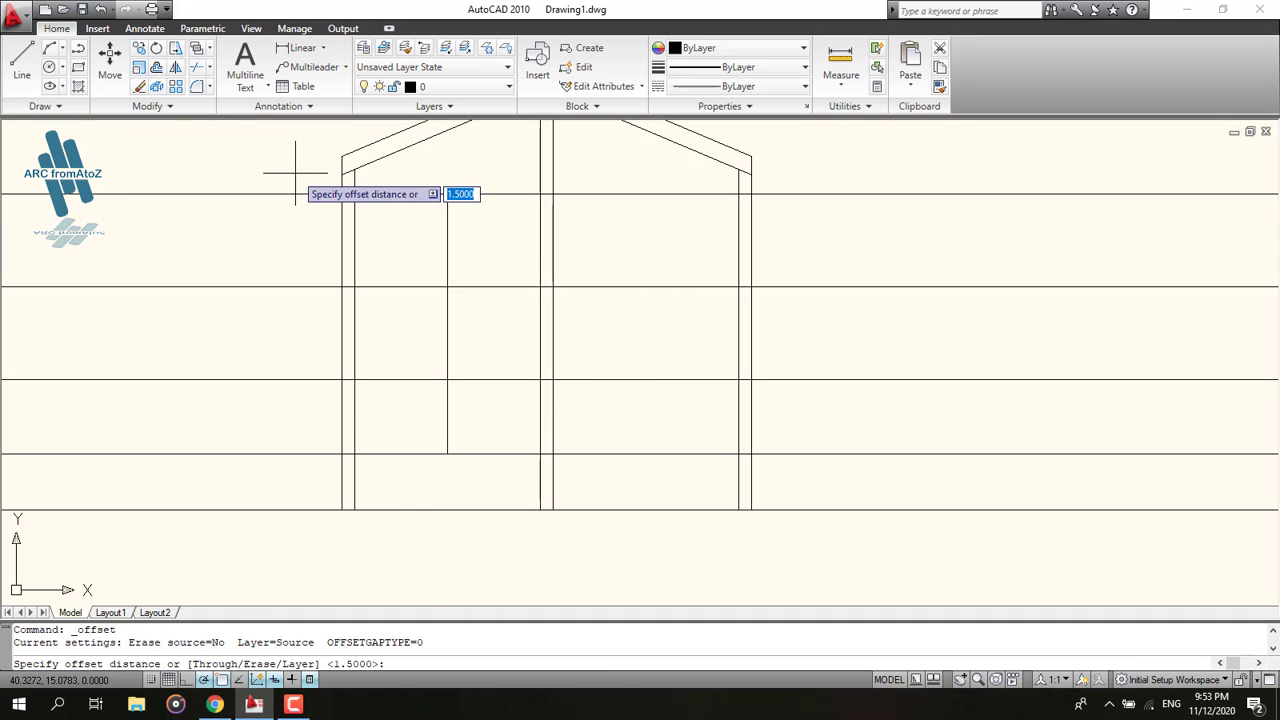
type(".45")
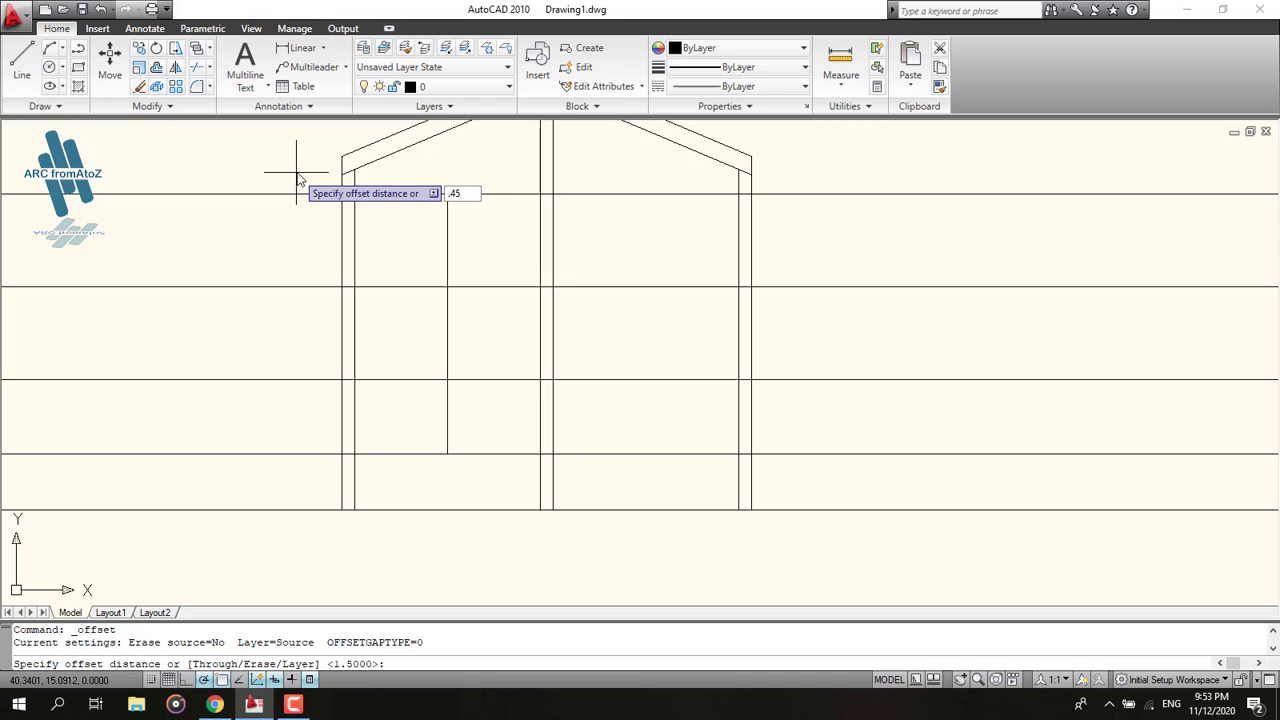
key("Return")
left_click(448, 268)
left_click(495, 268)
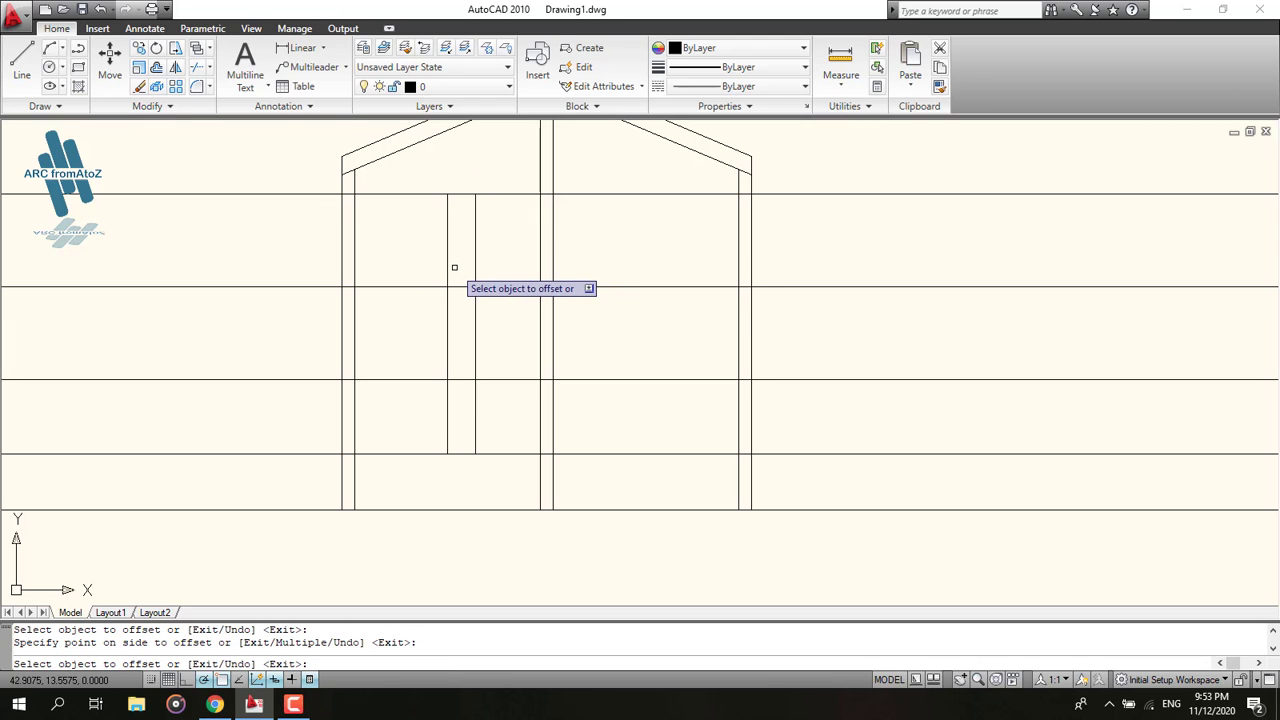
left_click(450, 268)
left_click(394, 257)
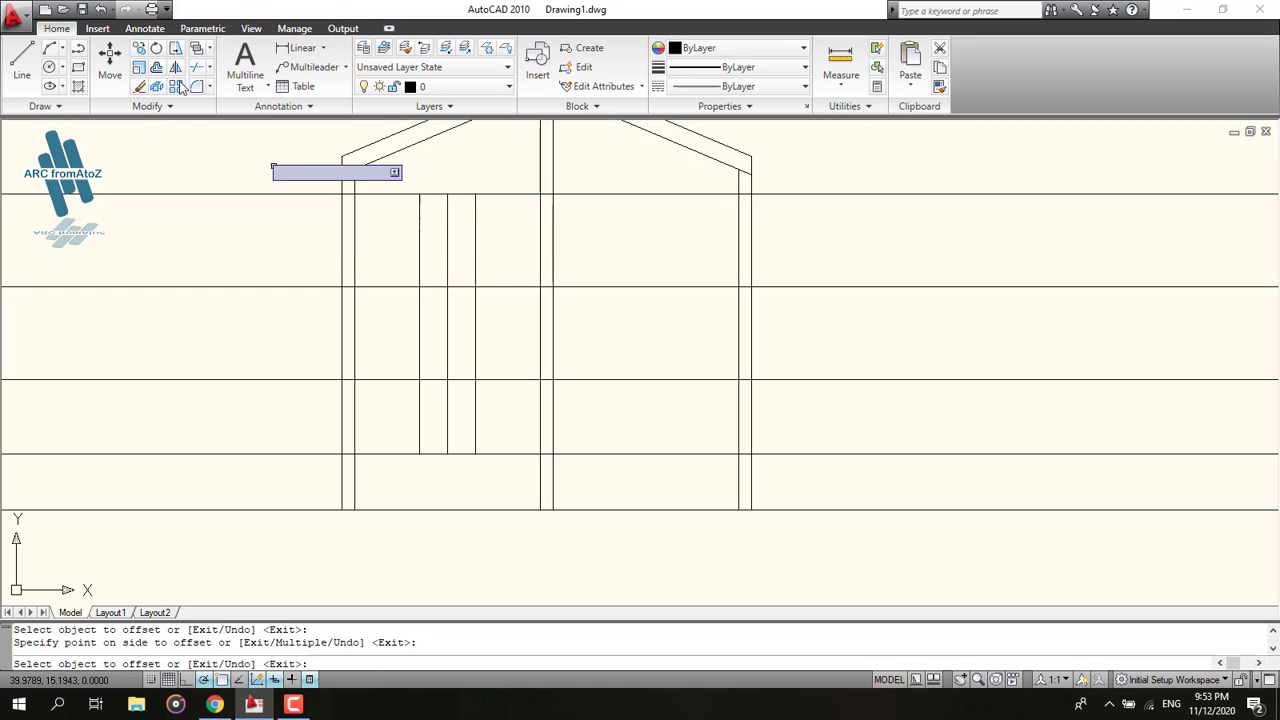
Trim the guides between the window lines and the middle wall, and the vertical lines between the upper and lower windows.
key("Escape")
type("tr")
key("Return")
key("Return")
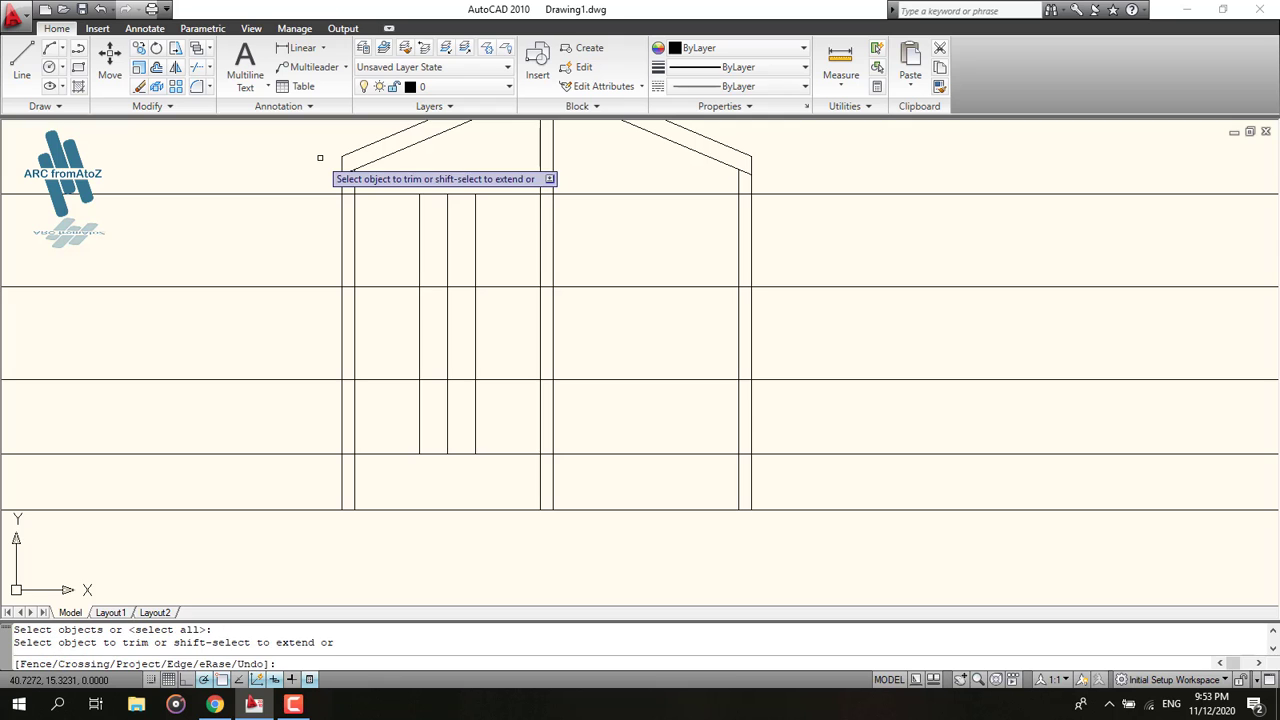
left_click(525, 157)
left_click(505, 470)
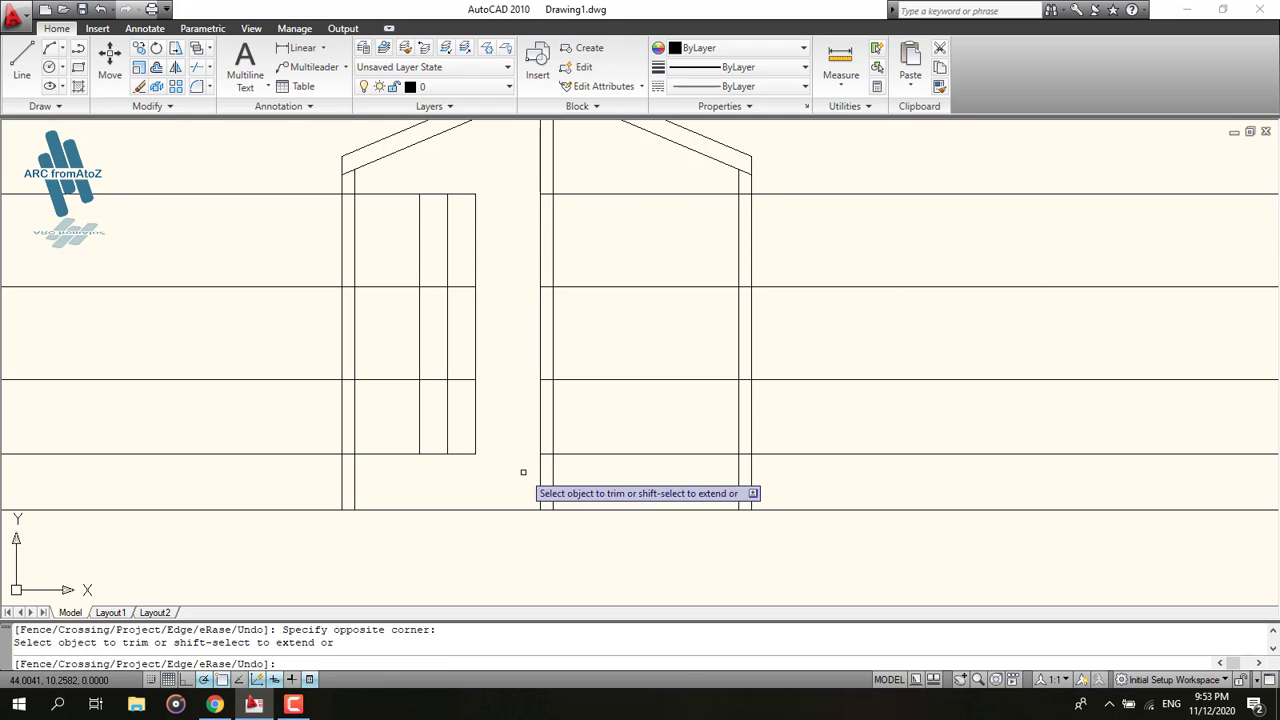
left_click(485, 336)
left_click(402, 342)
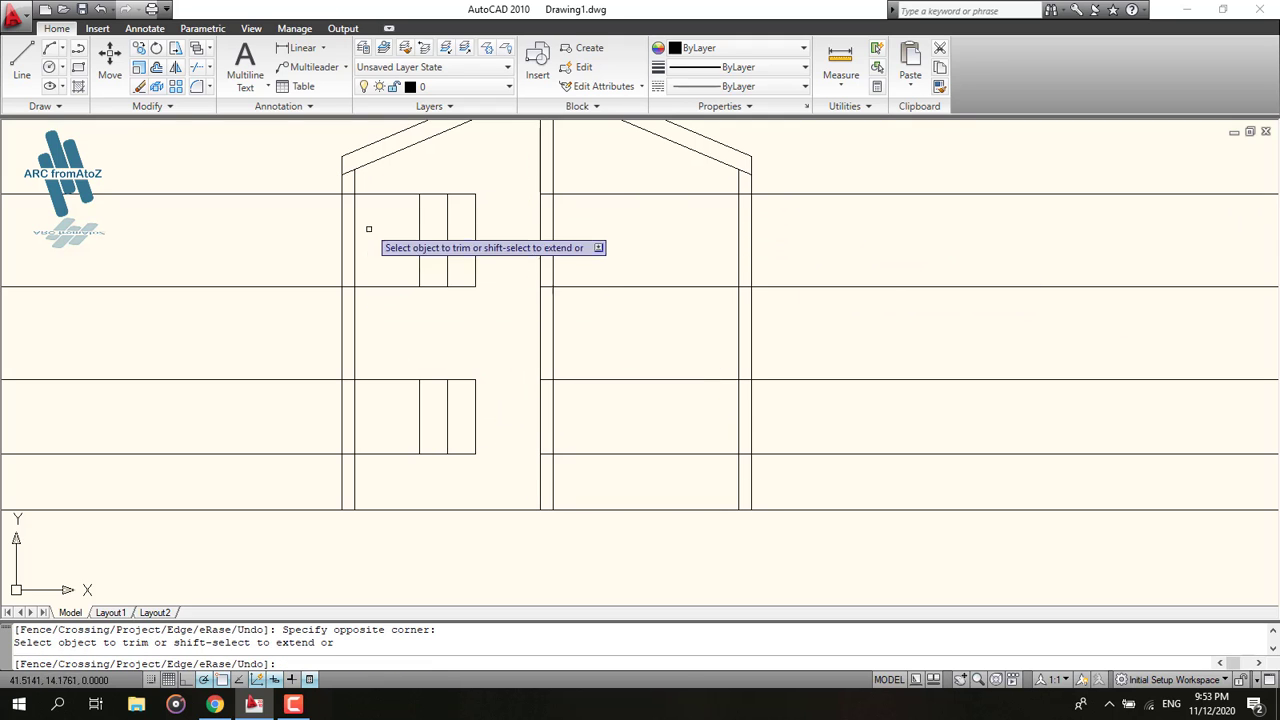
Trim the horizontal guides between the windows and the left wall, and those extending outside the left wall.
left_click(400, 176)
left_click(382, 474)
left_click(271, 137)
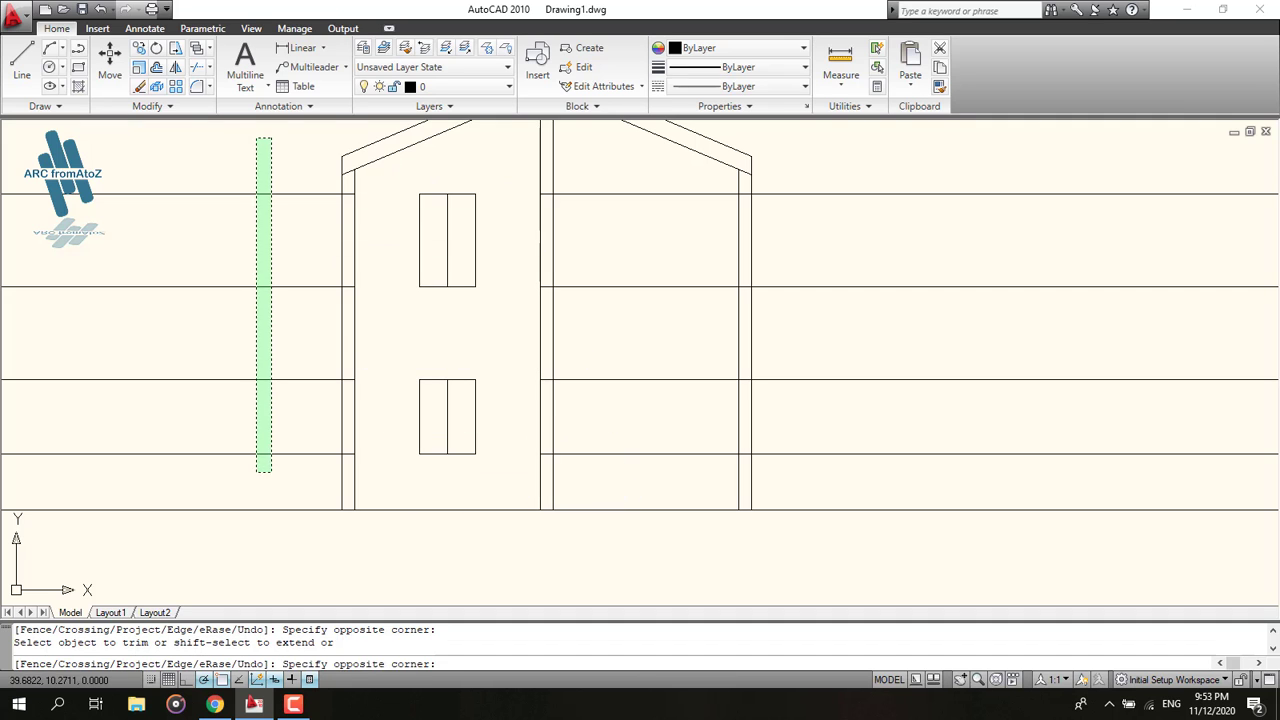
left_click(254, 474)
middle_click_drag(440, 376, 474, 477)
scroll(474, 477, "up", 1)
scroll(312, 382, "down", 4)
key("Escape")
Erase the two leftover horizontal stubs inside the left wall at the upper window's head and sill levels.
scroll(337, 290, "up", 5)
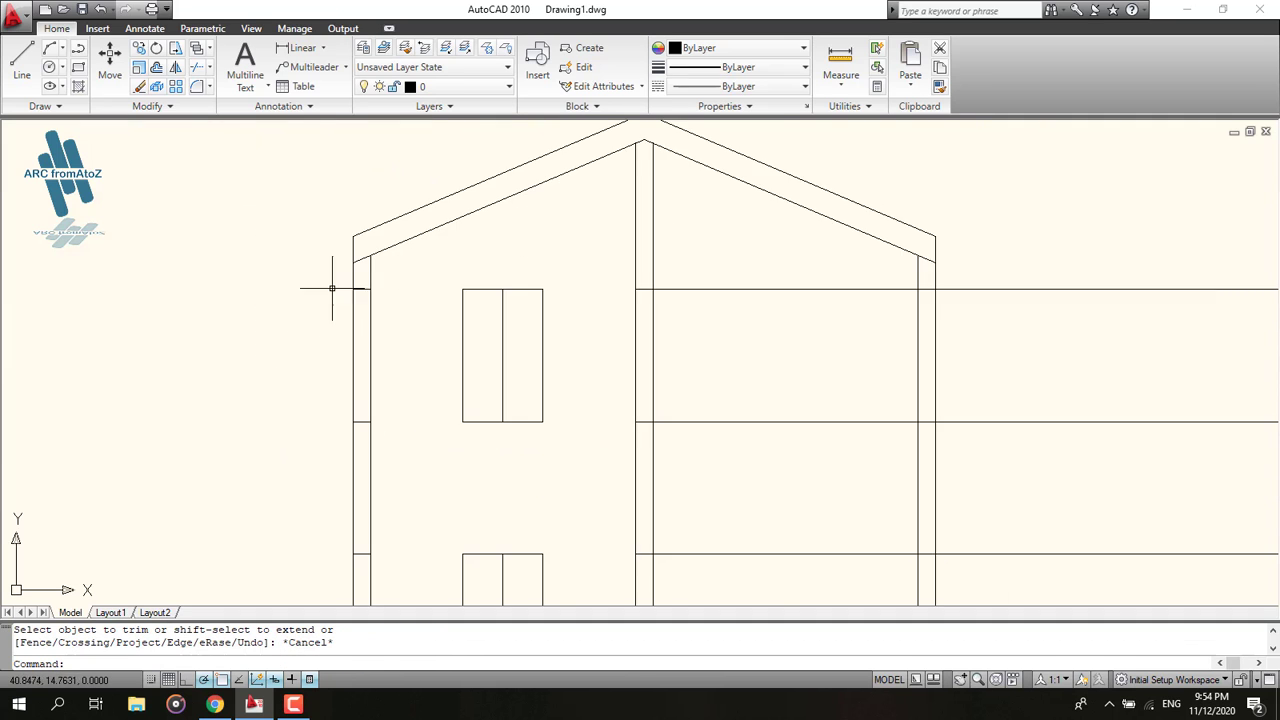
left_click(376, 290)
key("Delete")
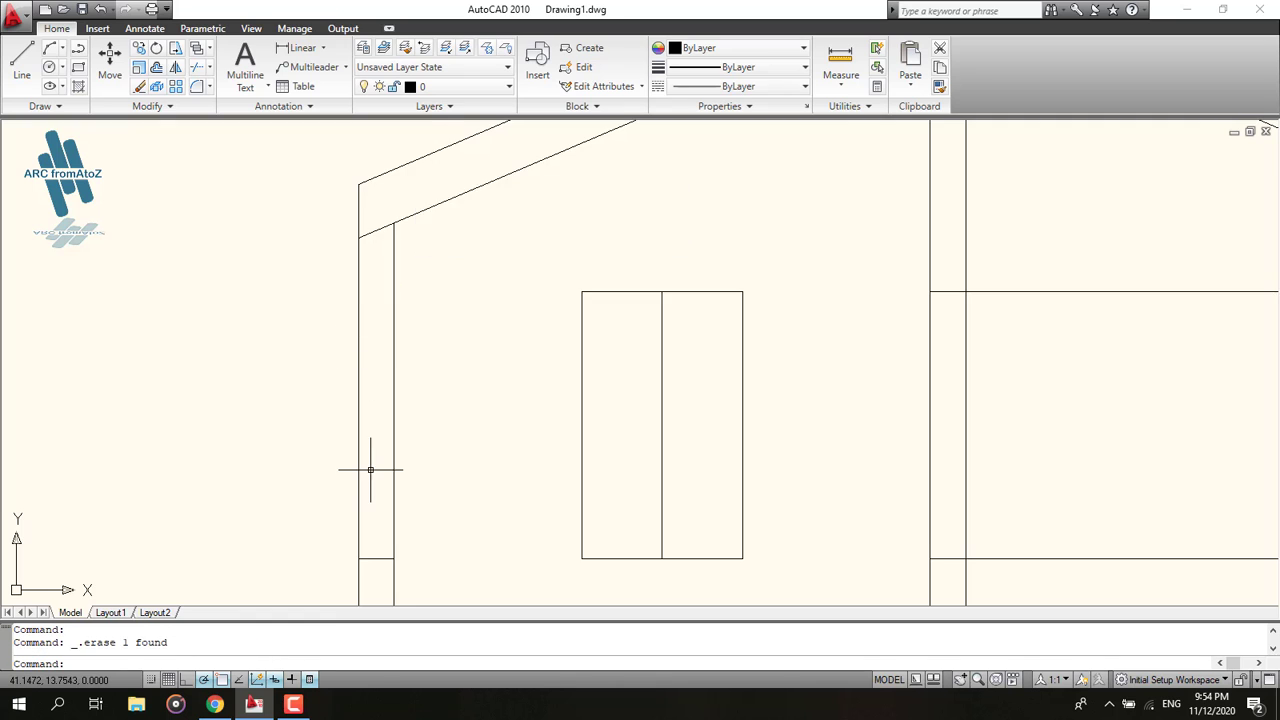
middle_click_drag(371, 466, 360, 304)
left_click(367, 369)
key("Delete")
Erase the two leftover horizontal stubs inside the left wall at the lower window's head and sill levels.
middle_click_drag(394, 466, 395, 262)
scroll(395, 262, "down", 2)
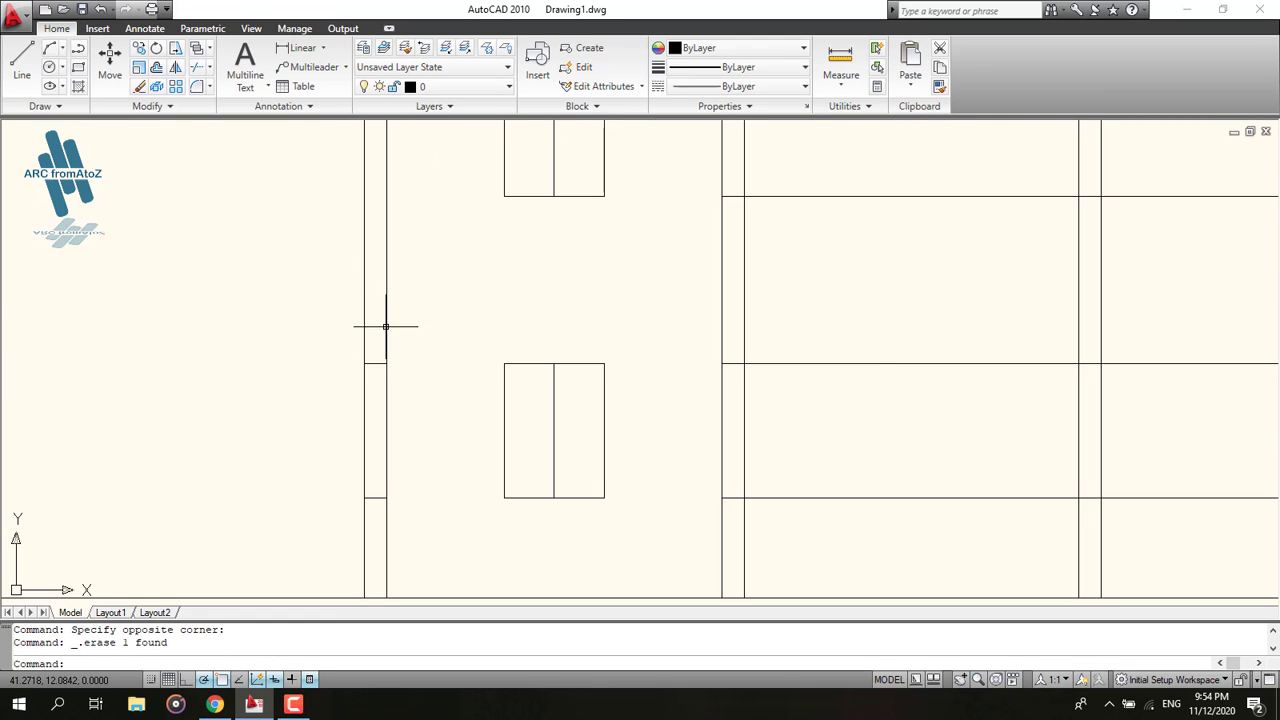
left_click(380, 365)
key("Delete")
left_click(380, 498)
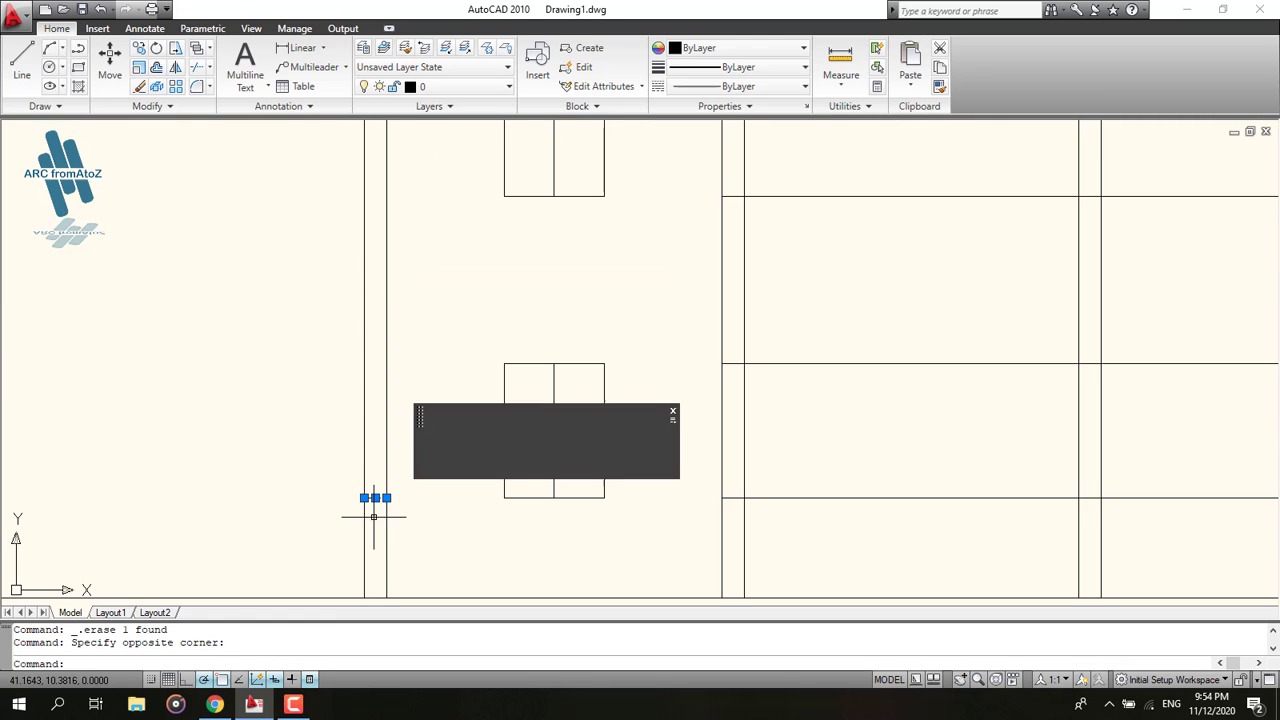
key("Delete")
Trim the four horizontal window guides between the two lines of the middle wall.
scroll(534, 478, "down", 3)
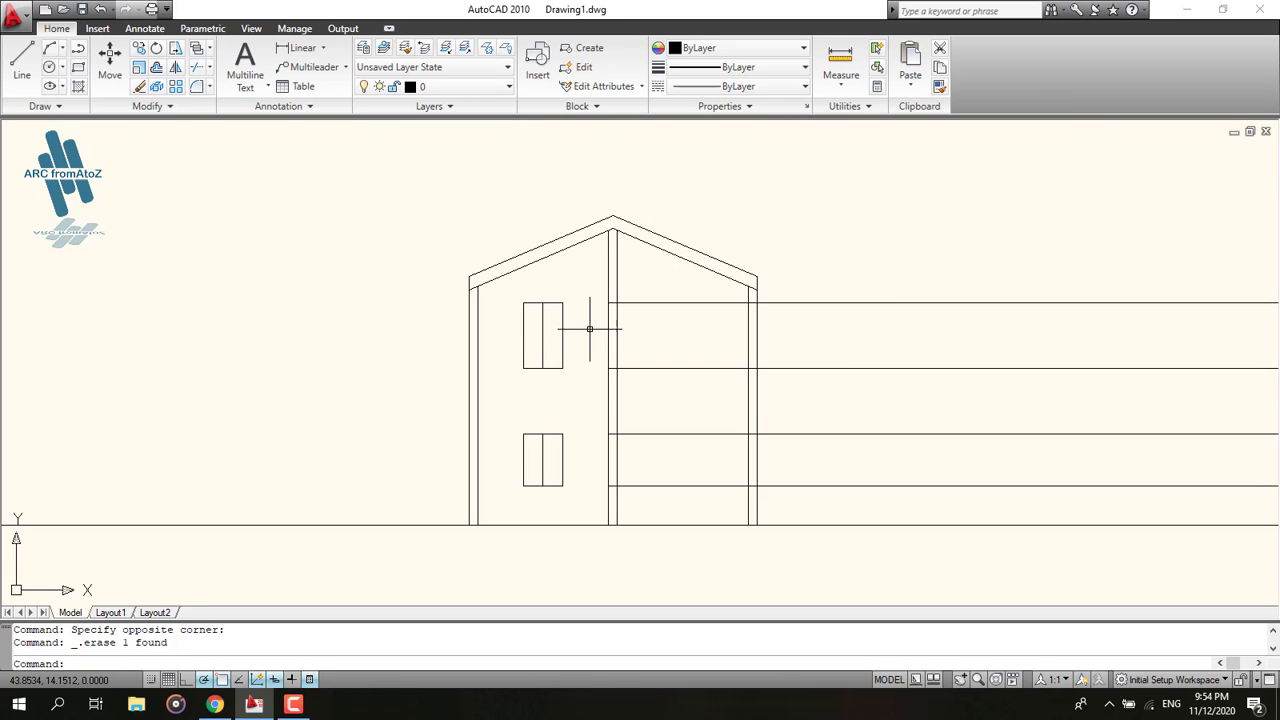
middle_click_drag(672, 385, 556, 375)
scroll(506, 293, "up", 3)
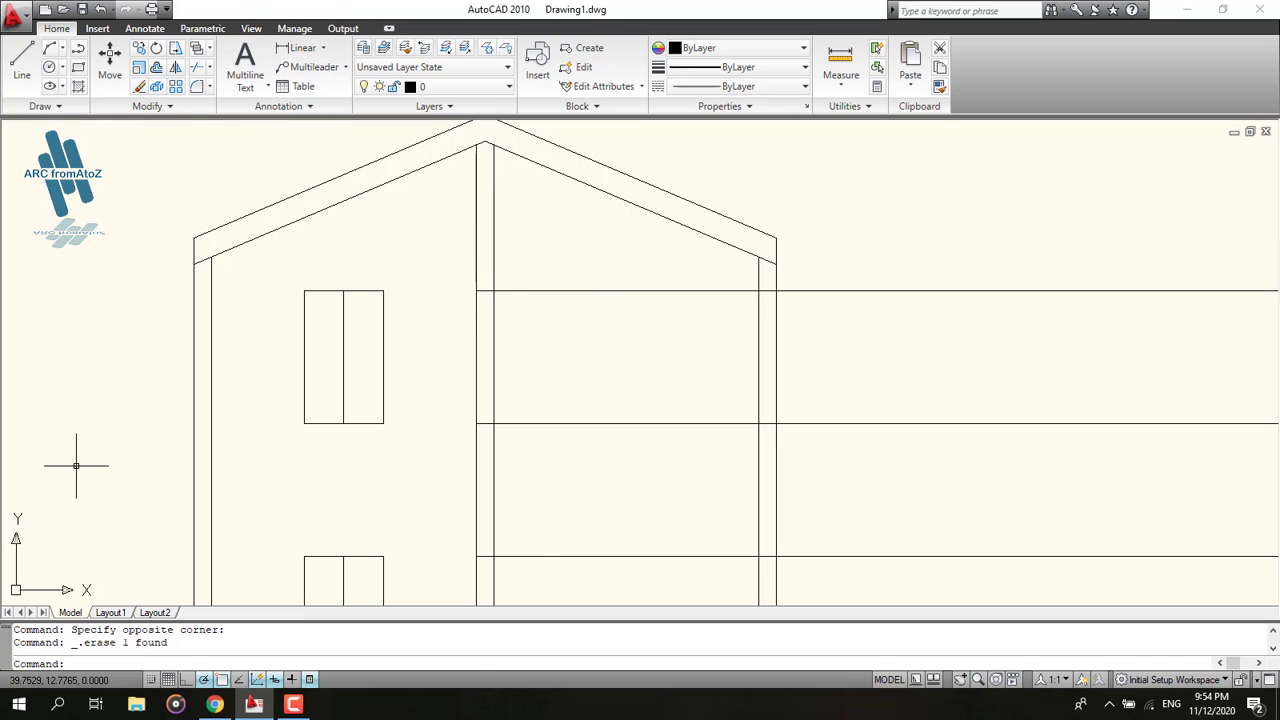
key("Return")
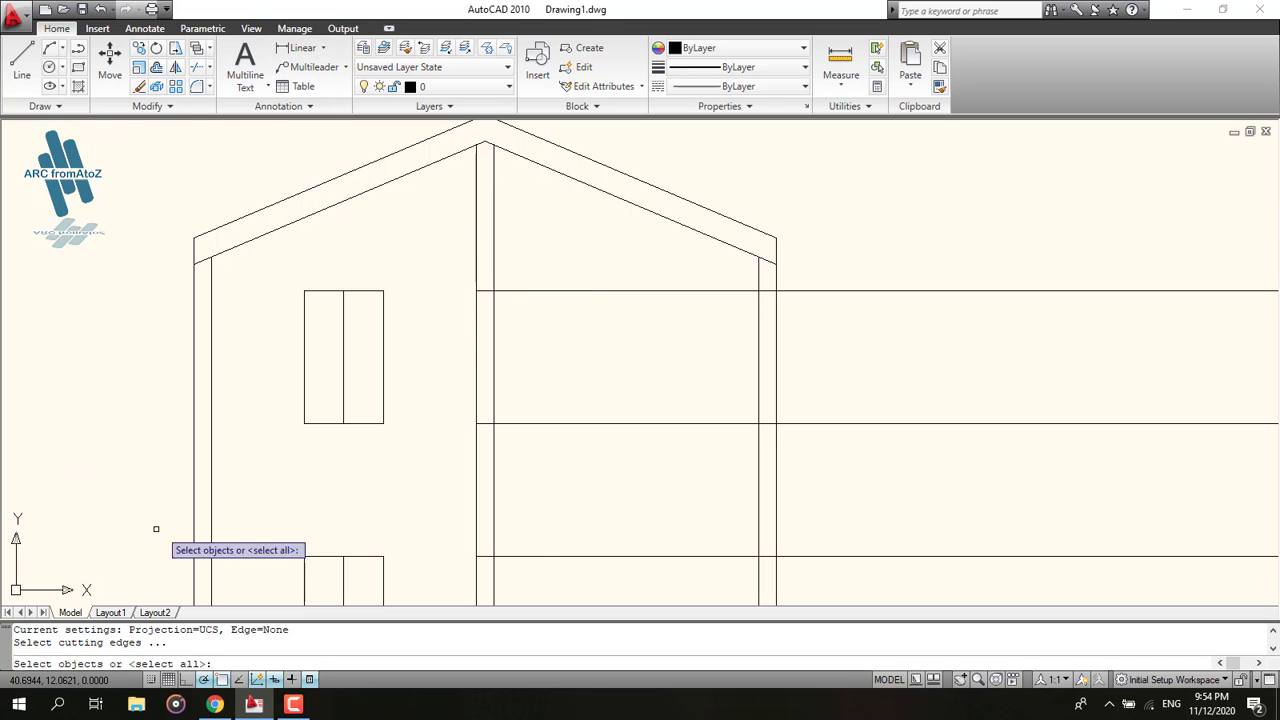
key("Return")
left_click(486, 260)
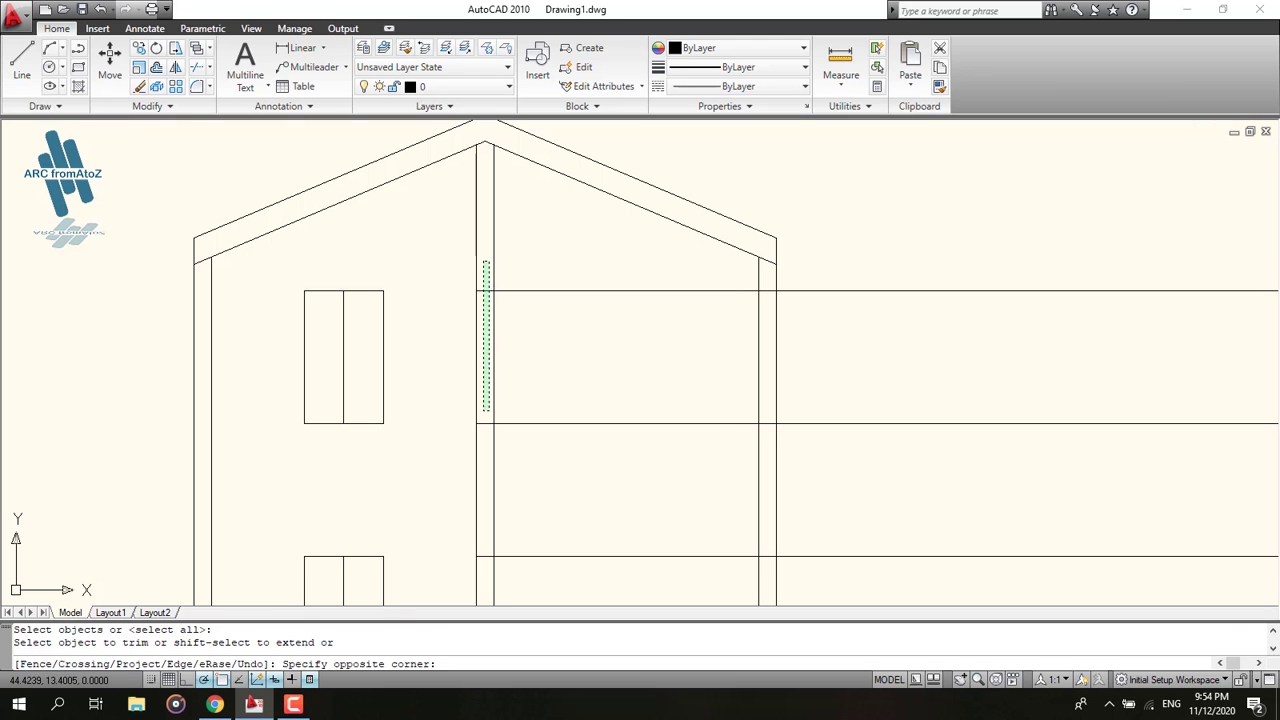
left_click(486, 412)
left_click(487, 401)
left_click(489, 455)
middle_click_drag(489, 500, 503, 196)
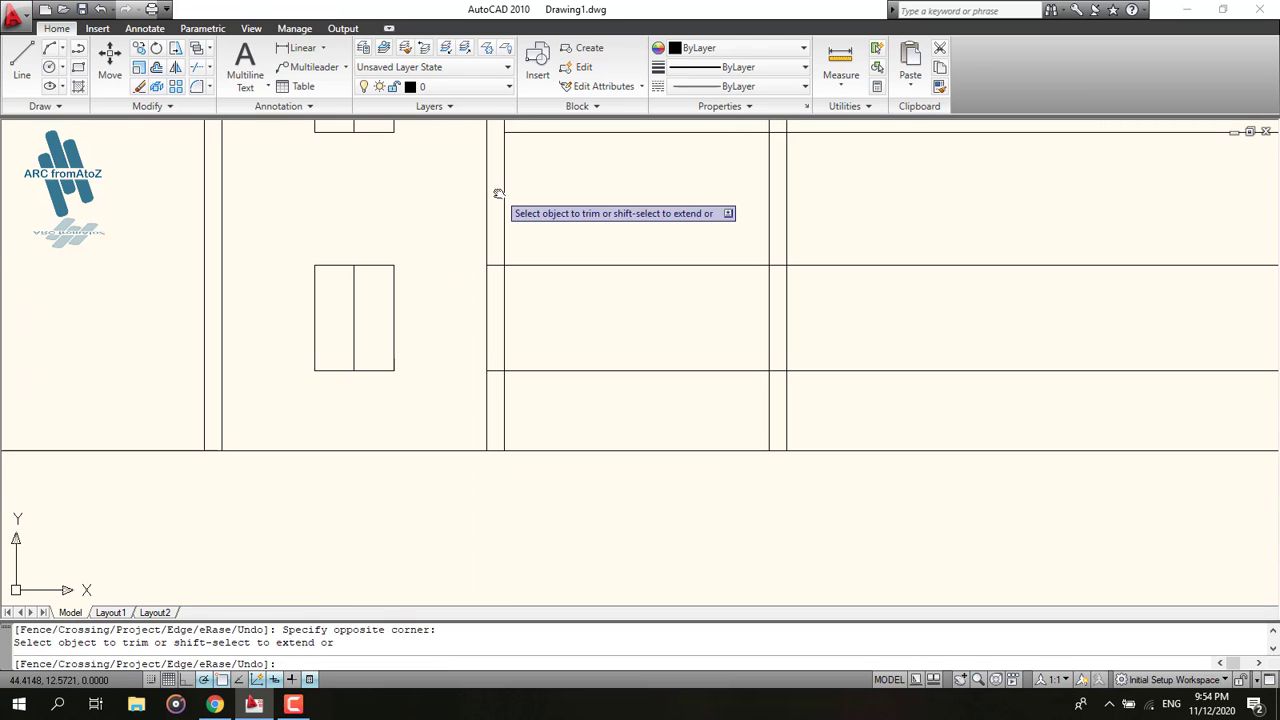
left_click(498, 213)
left_click(491, 399)
Trim the four horizontal guides extending beyond the right wall and those between the right wall's two lines.
scroll(610, 362, "down", 6)
middle_click_drag(626, 360, 506, 368)
scroll(608, 287, "up", 5)
middle_click_drag(605, 276, 472, 273)
left_click(558, 137)
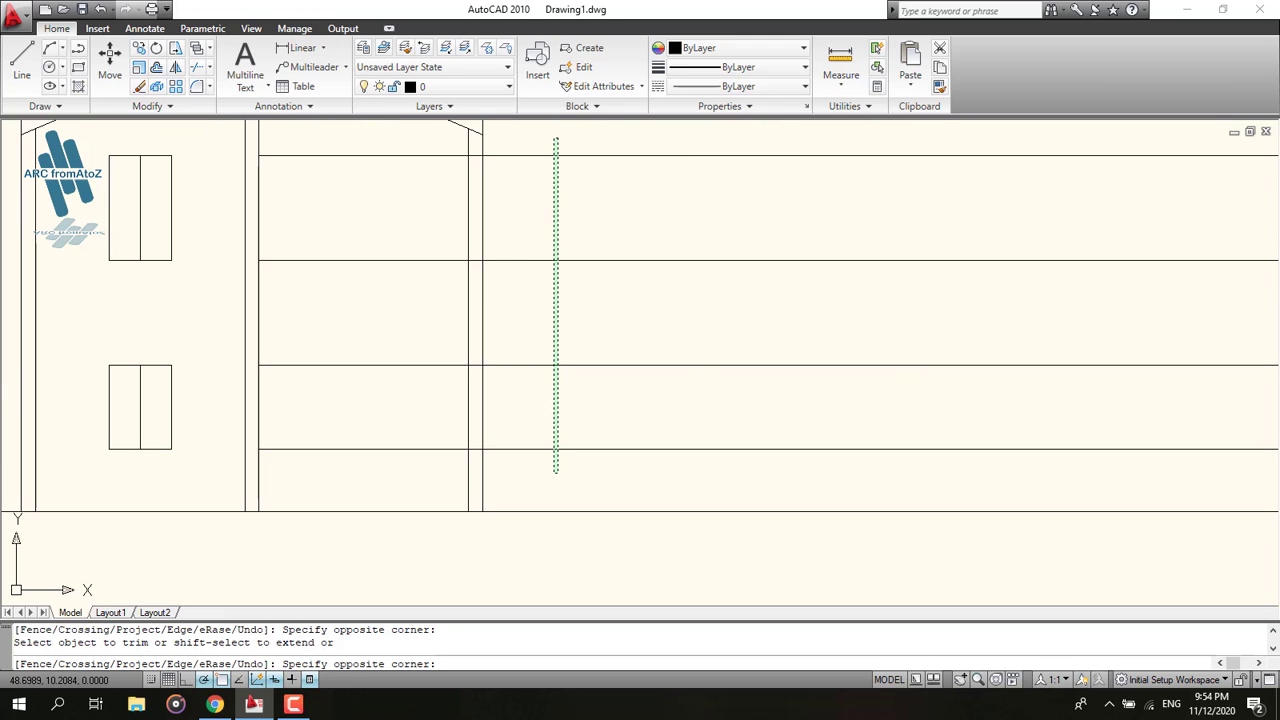
left_click(521, 487)
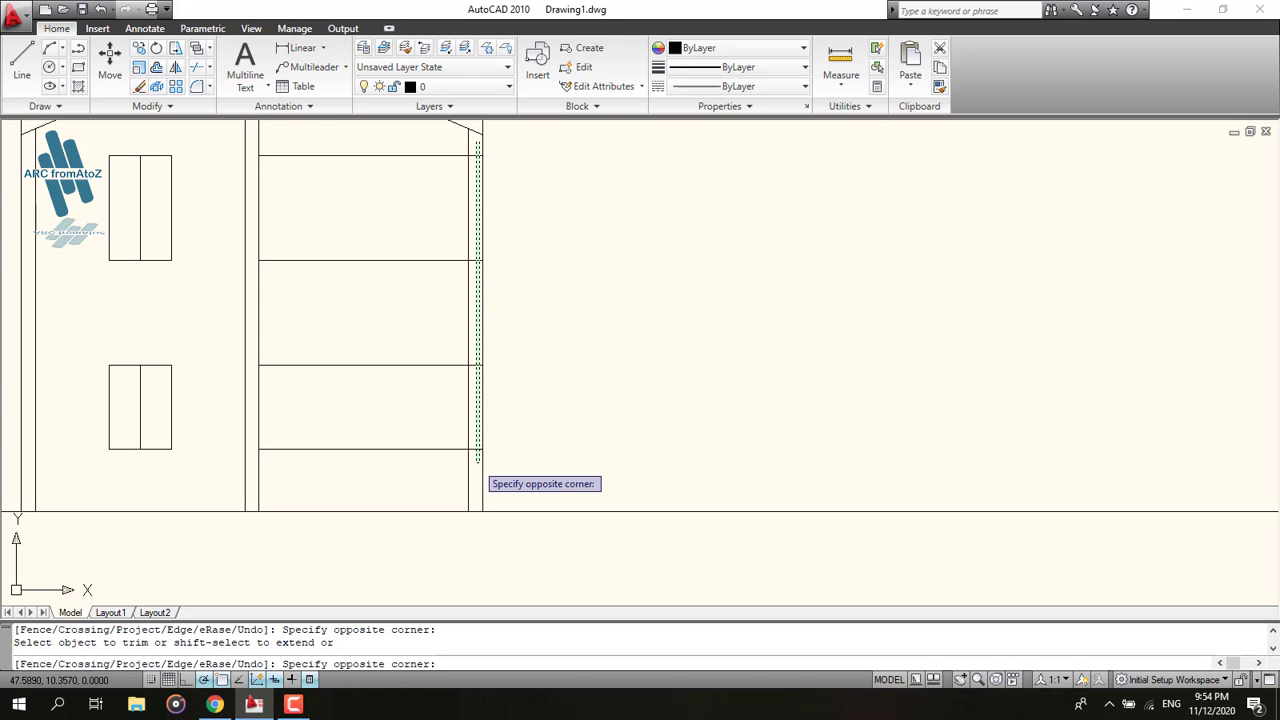
left_click(481, 462)
Draw the upper right window's vertical centre line 1.5 from the right wall, from the head guide down to the sill guide.
middle_click_drag(494, 440, 547, 491)
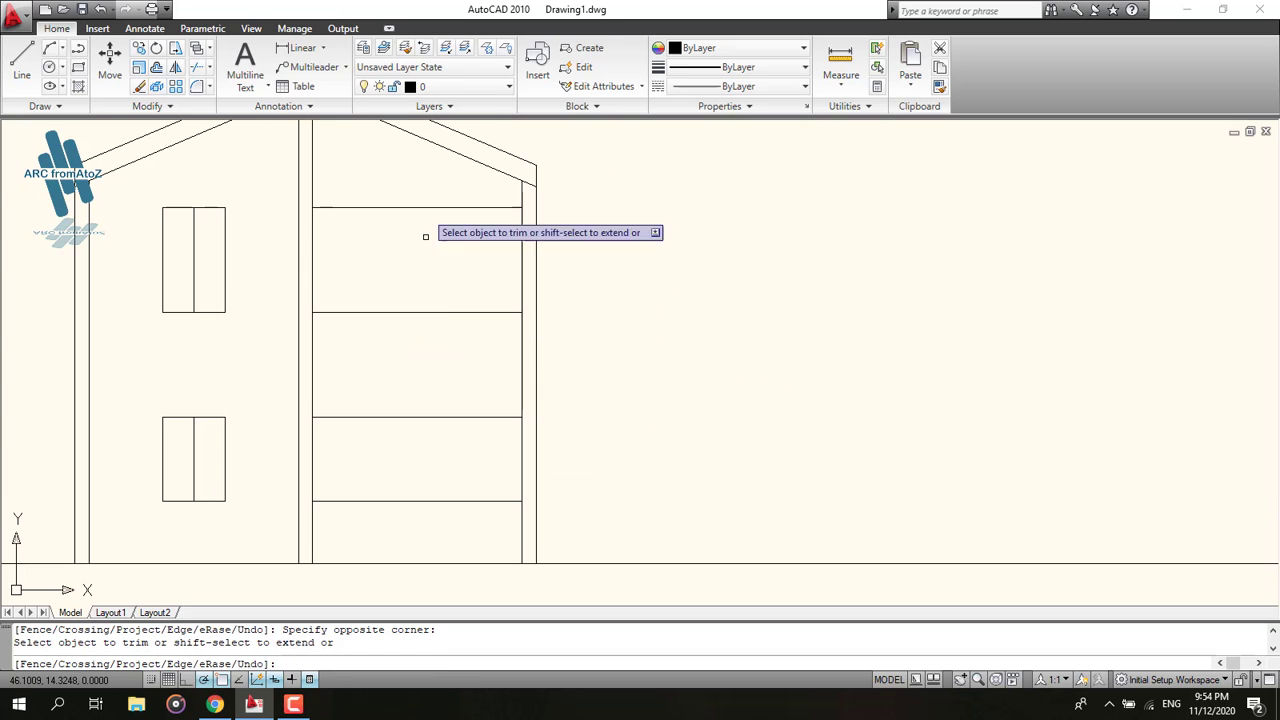
left_click(21, 62)
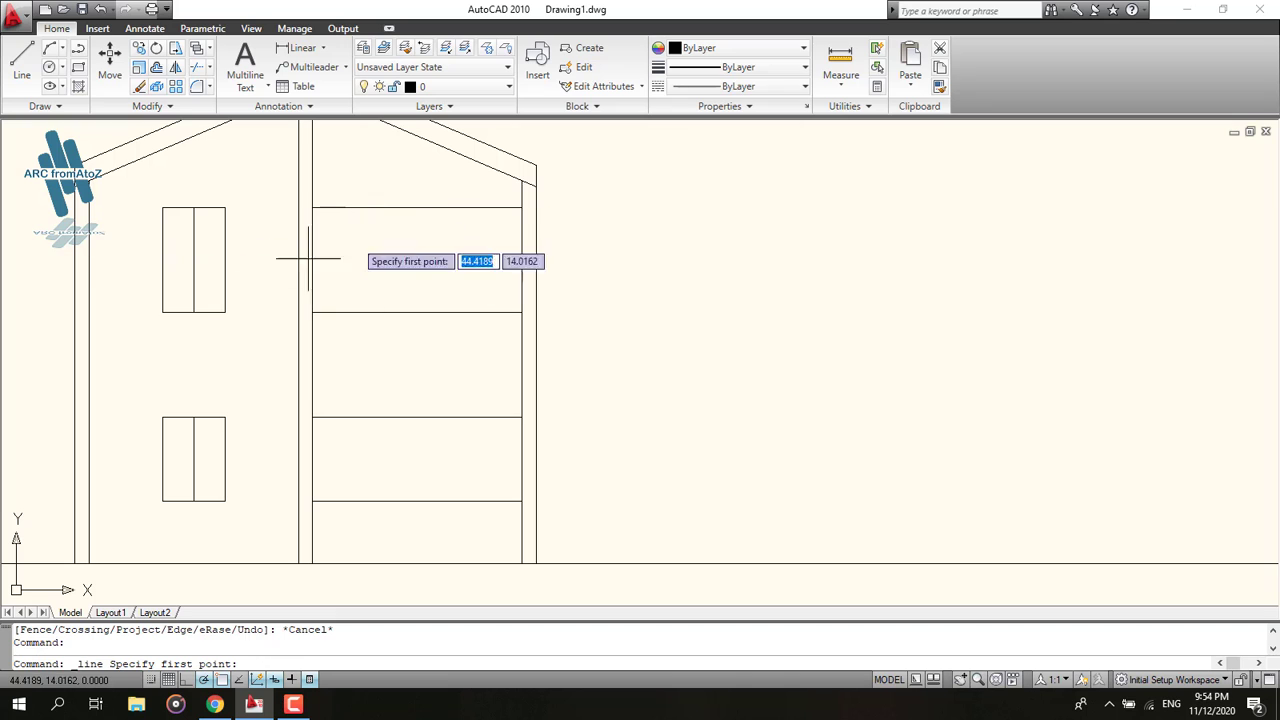
left_click(521, 207)
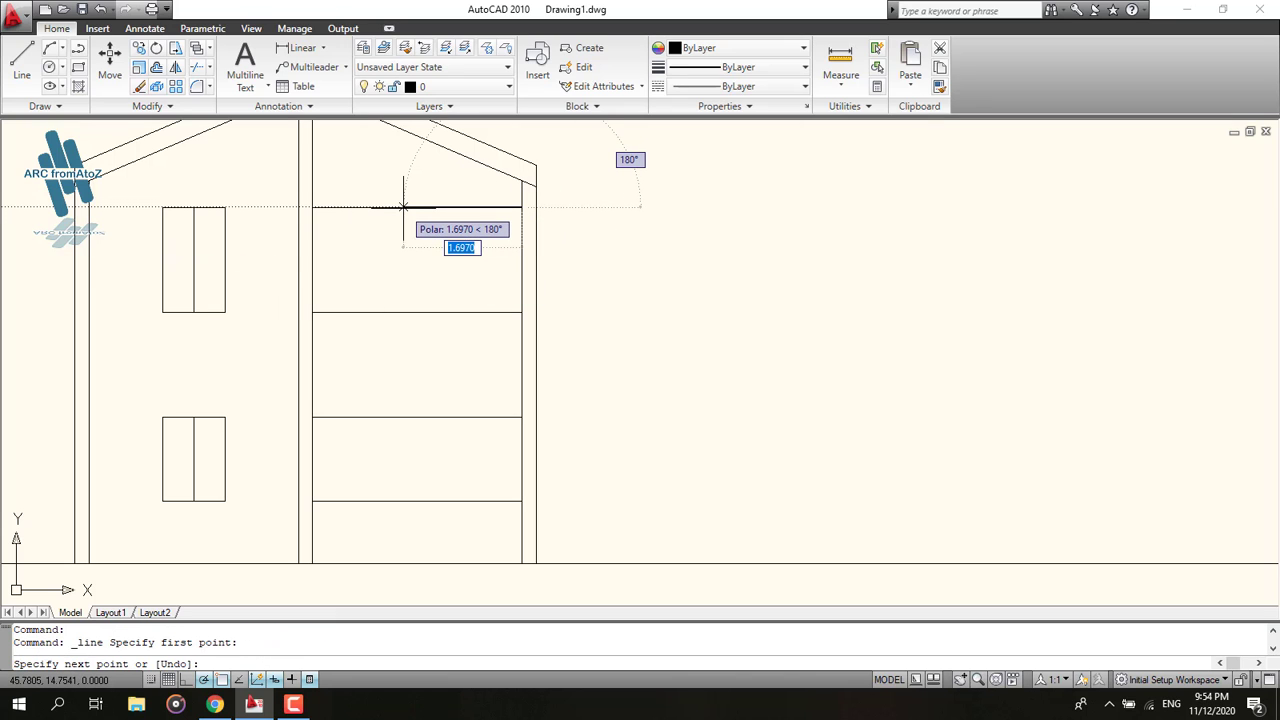
type("1.5")
key("Return")
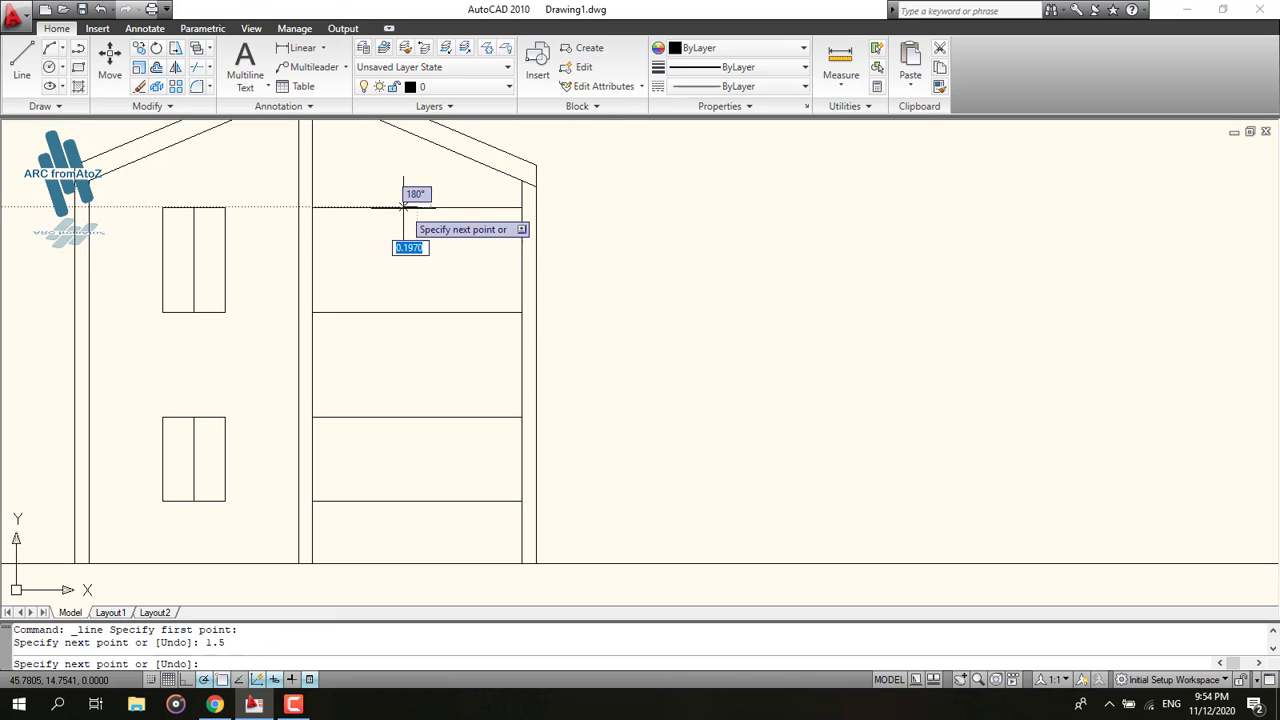
left_click(417, 312)
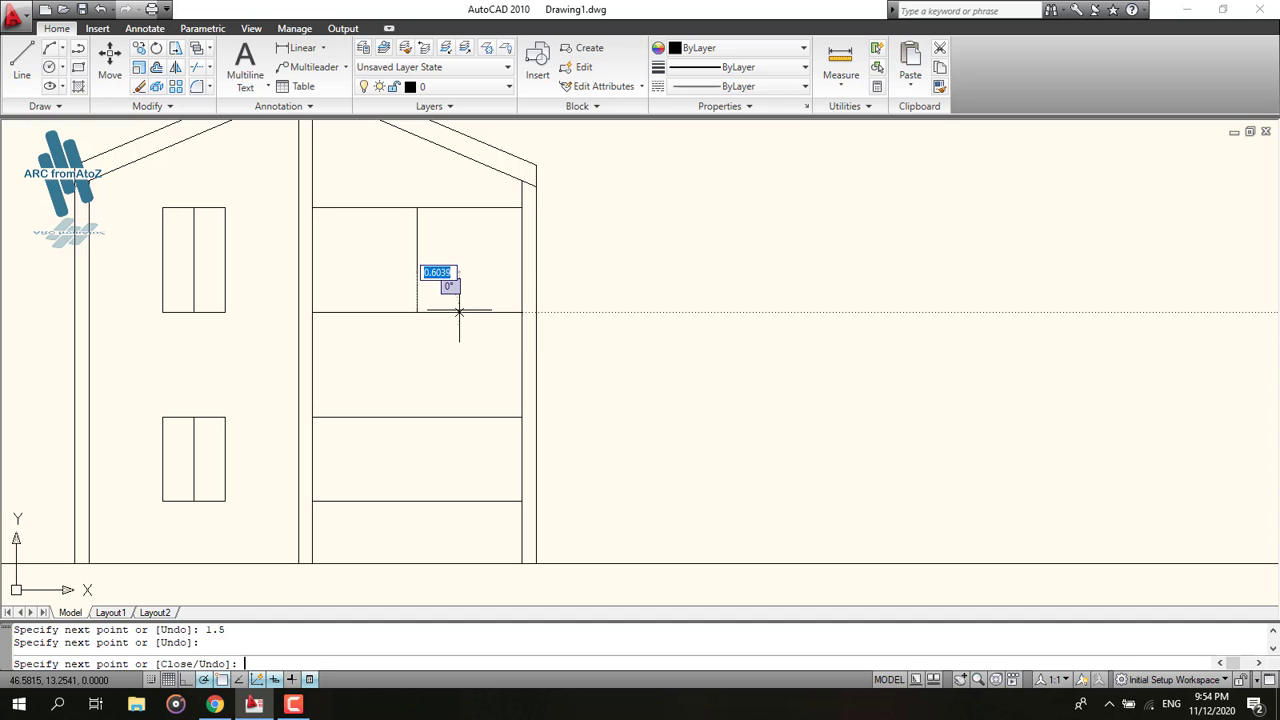
Draw the upper right window's two side lines between the head and sill guides, each 0.45 from the centre line.
type(".45")
key("Return")
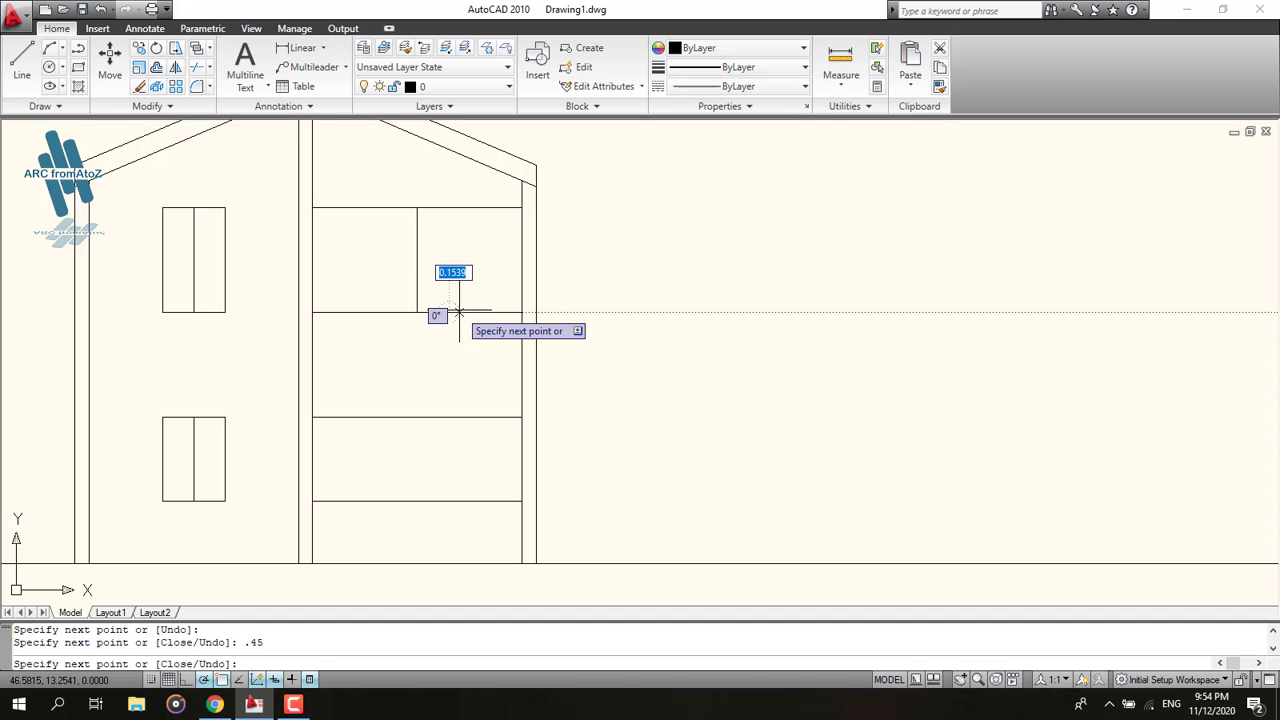
left_click(449, 207)
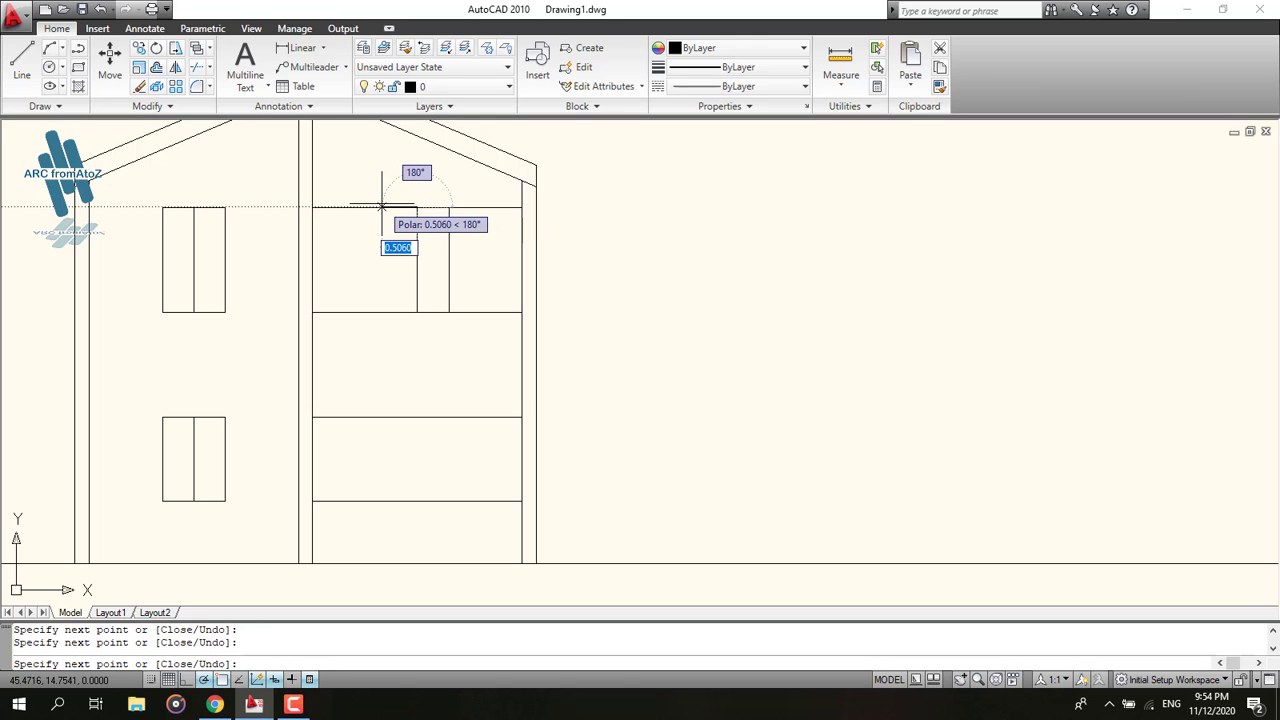
type(".45")
key("Return")
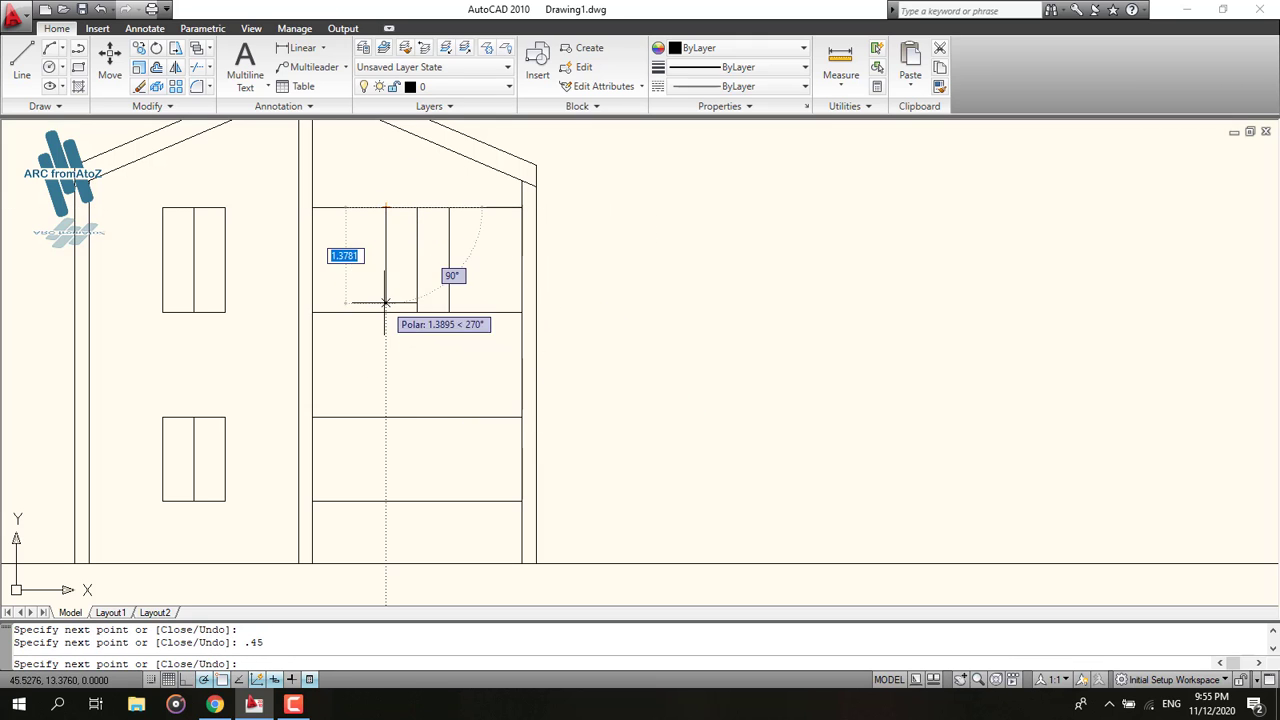
key("Escape")
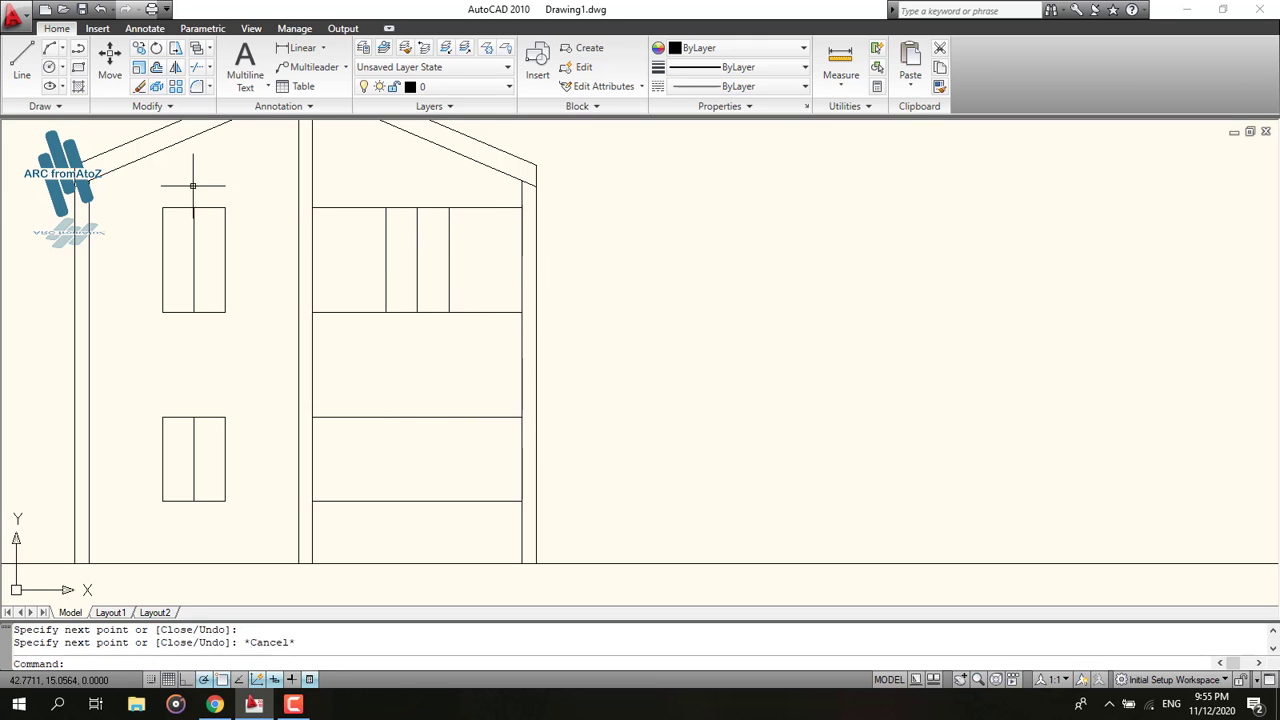
Trim the head and sill guides on both sides of the upper right window, up to the adjacent walls.
left_click(200, 67)
key("Return")
left_click(506, 318)
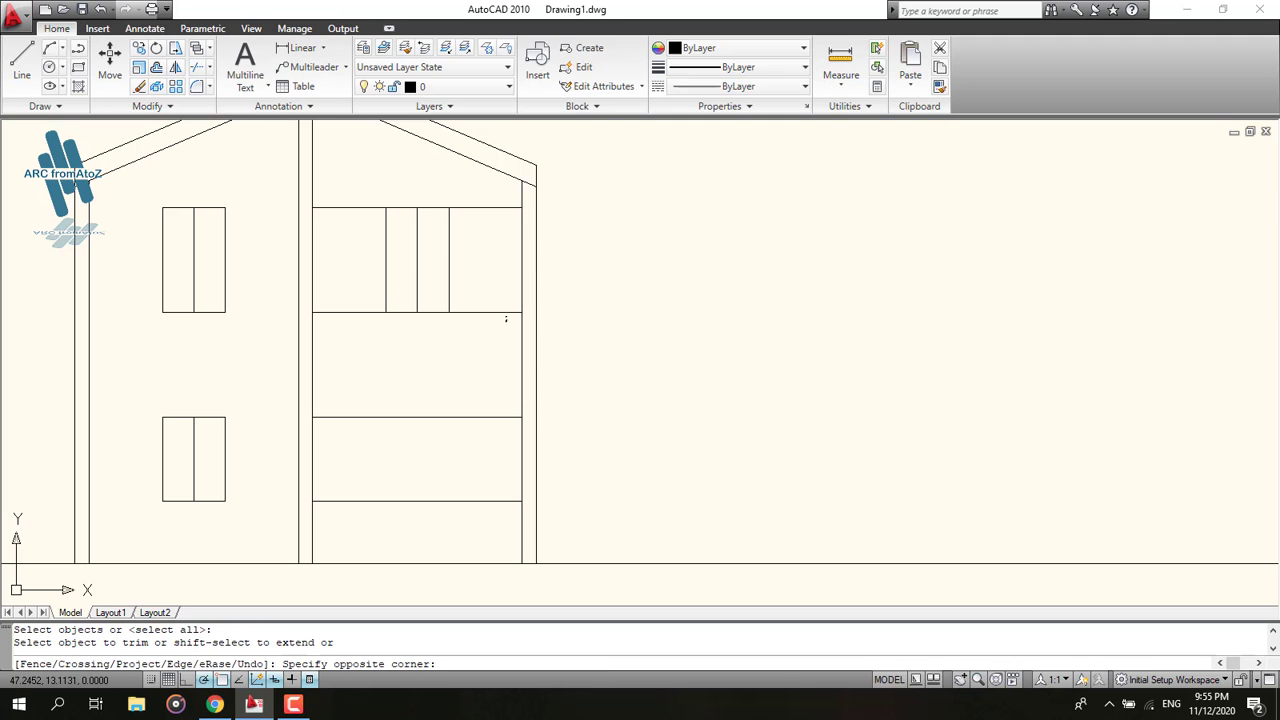
left_click(477, 180)
left_click(370, 343)
left_click(334, 163)
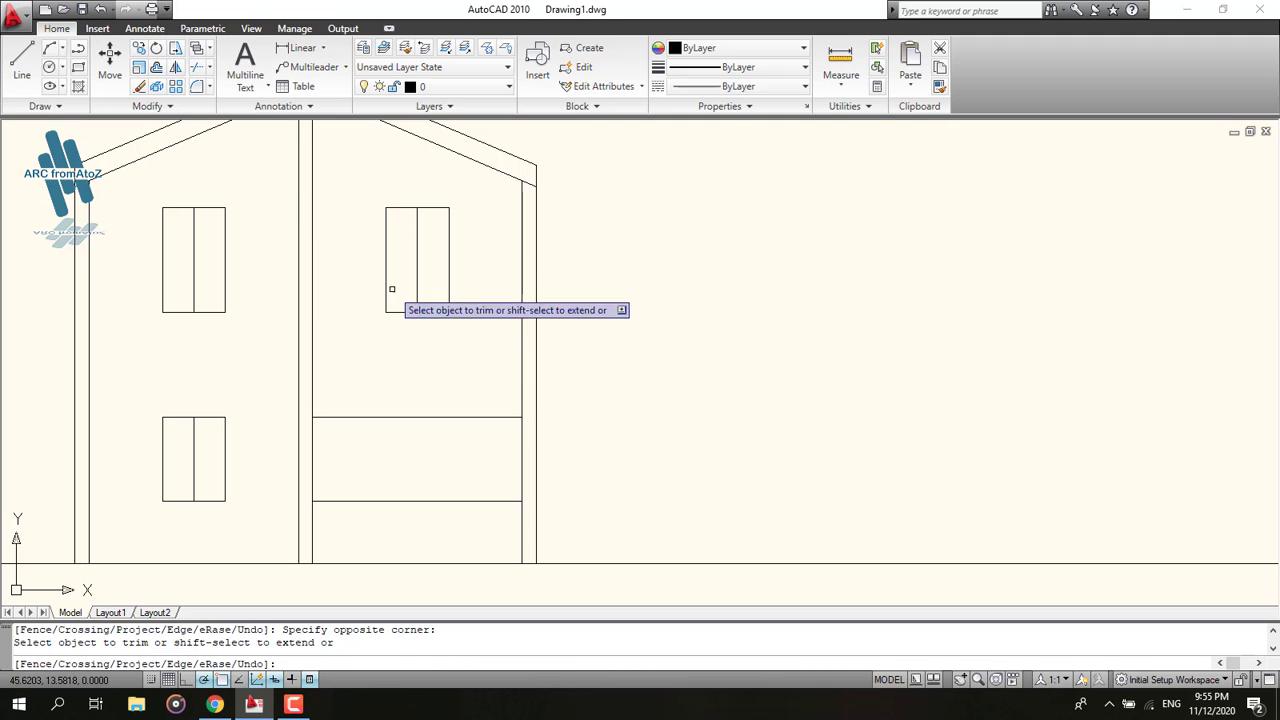
Draw the door's right side line 0.3 from the right wall, from the ground-floor head guide down to the ground line.
left_click(254, 704)
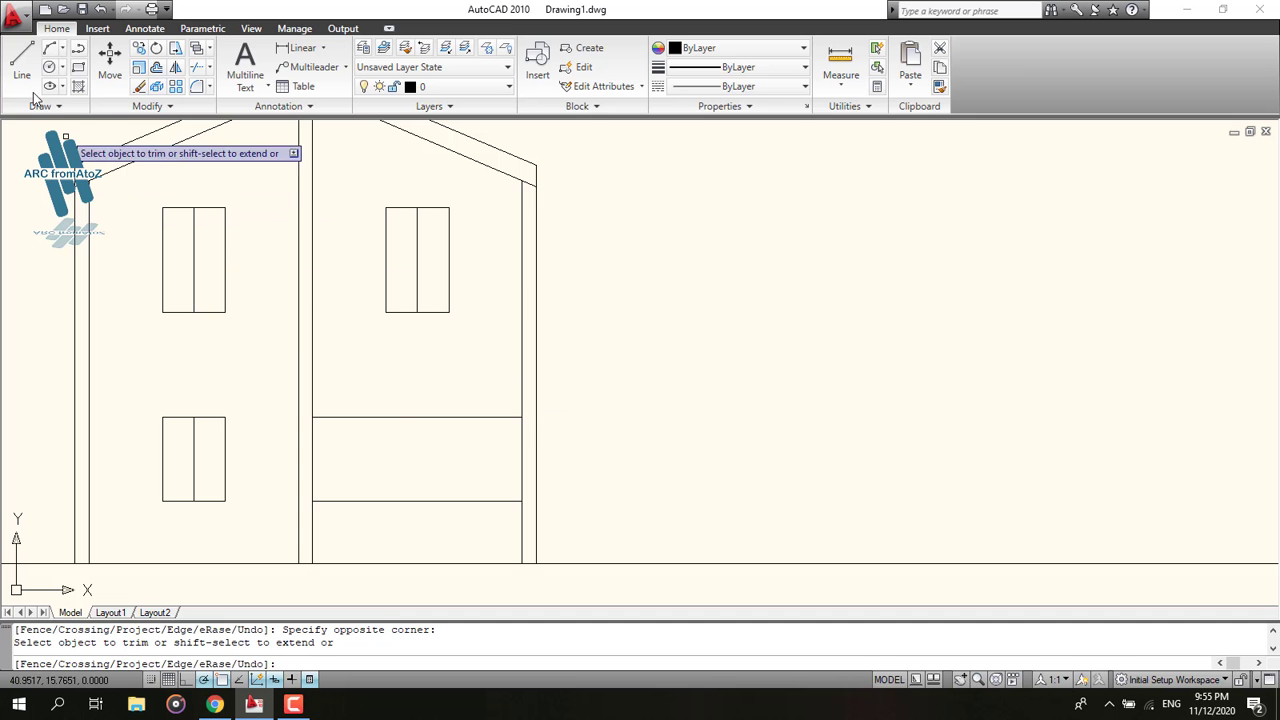
left_click(22, 60)
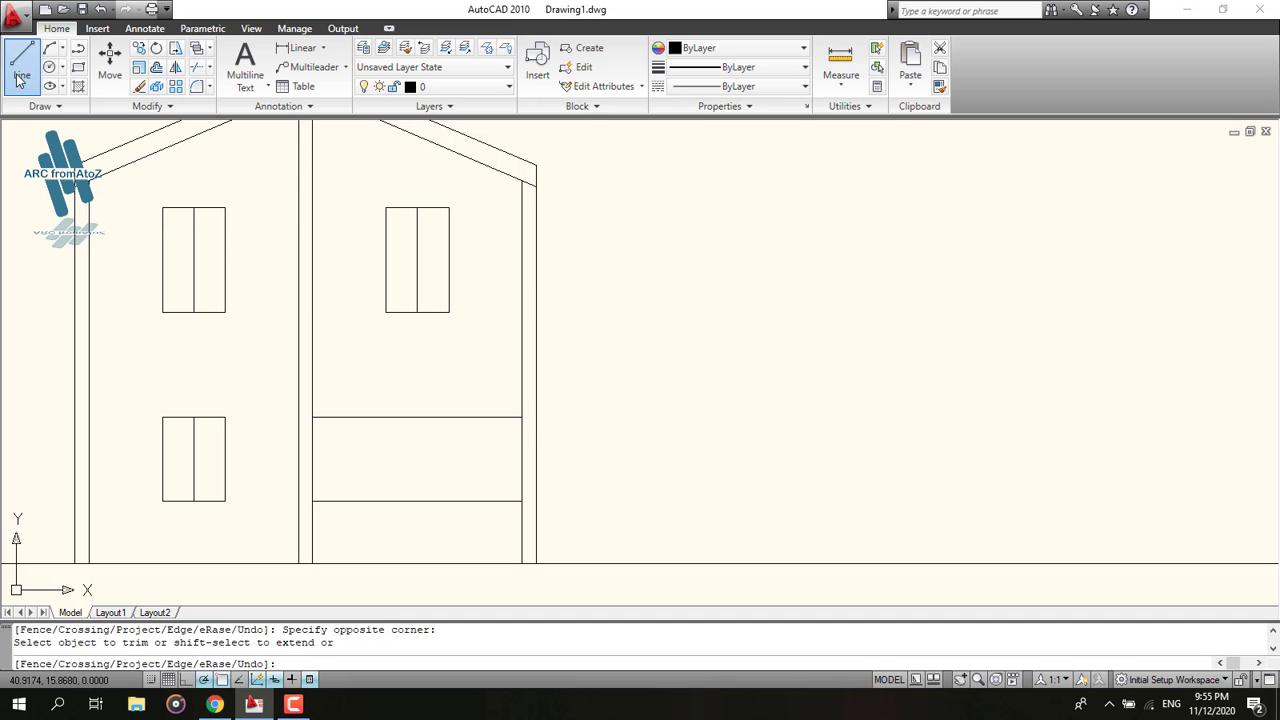
scroll(520, 410, "up", 5)
left_click(531, 400)
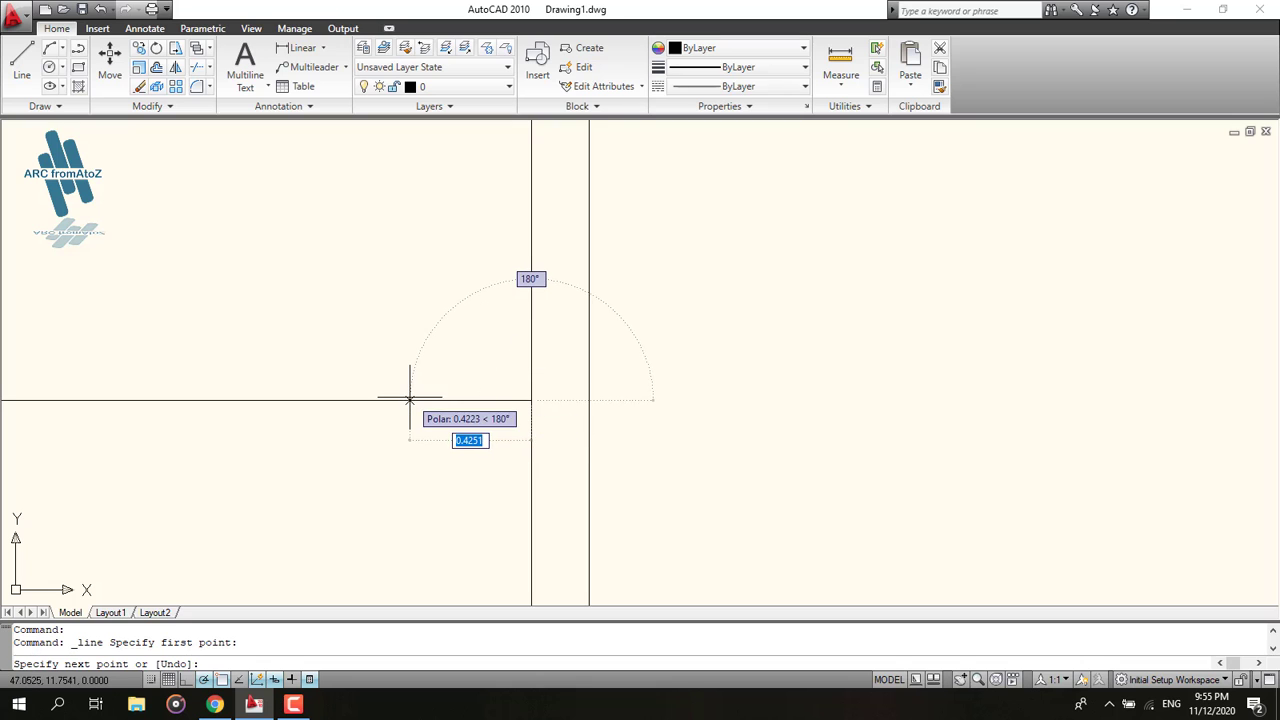
type(".3")
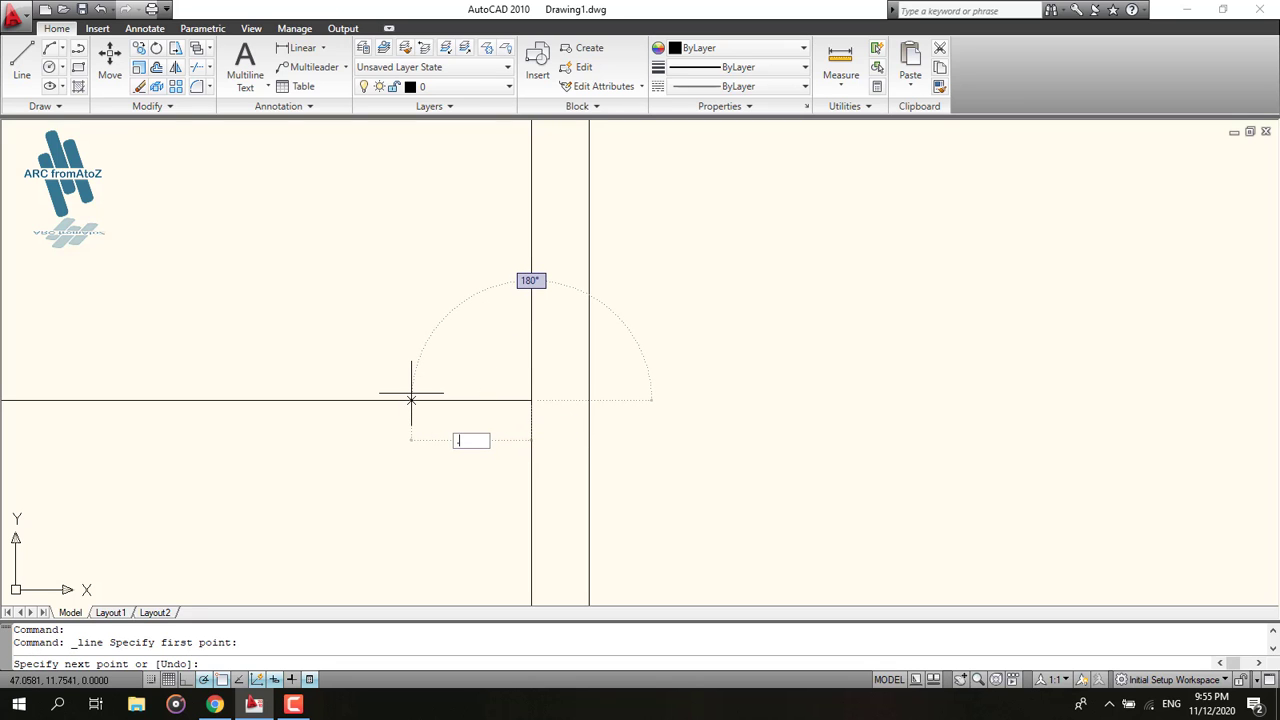
key("Return")
scroll(317, 448, "down", 6)
middle_click_drag(318, 455, 551, 185)
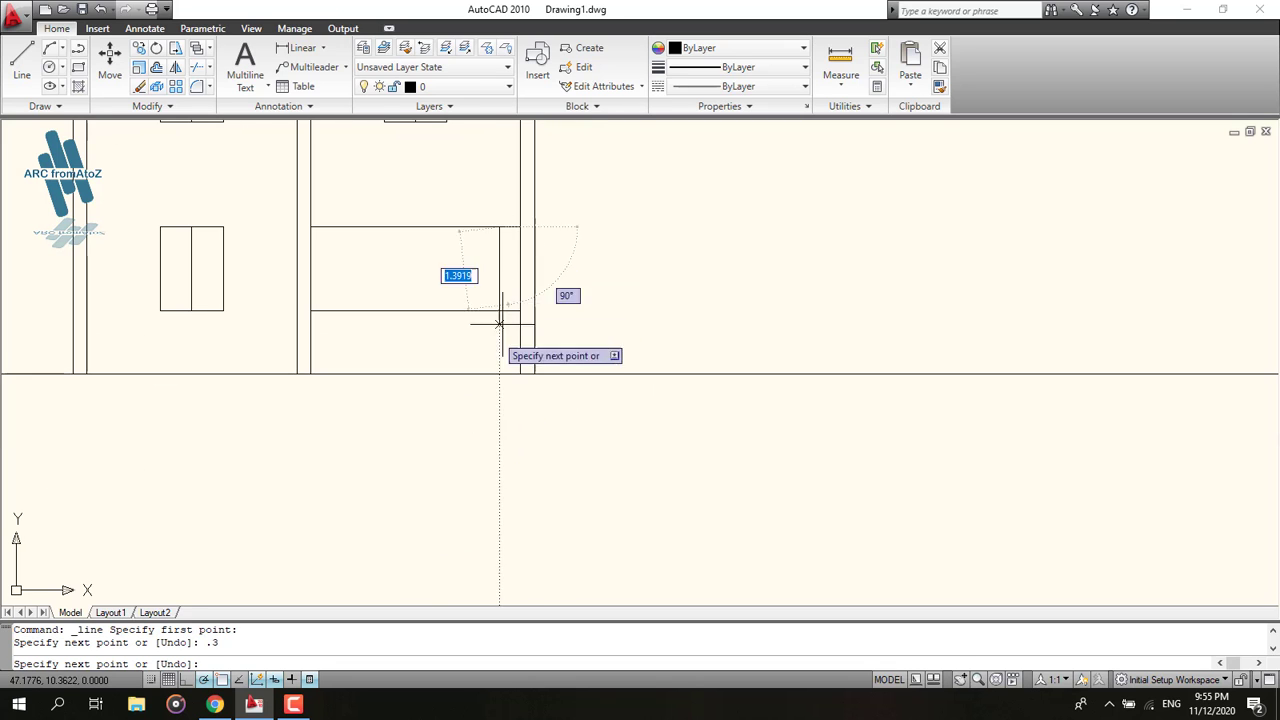
left_click(499, 373)
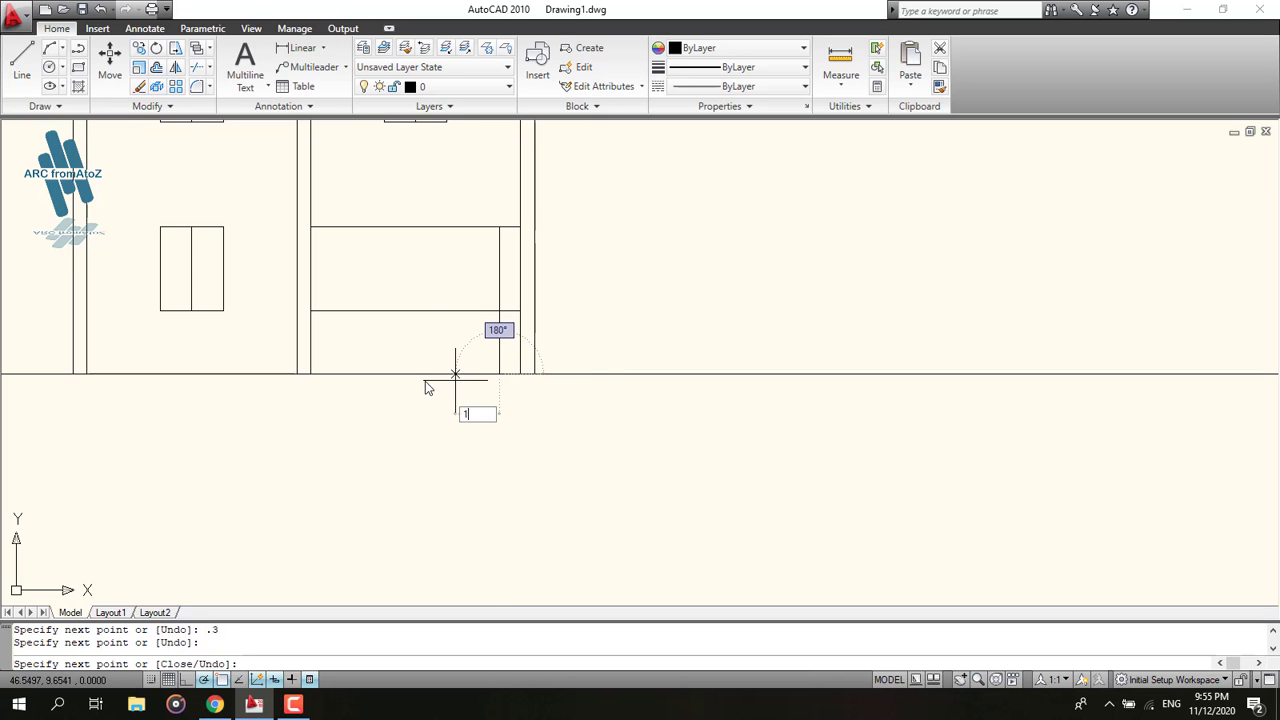
Make the door 1 wide along the ground line and draw its left side line up to the head guide.
type("1")
key("Return")
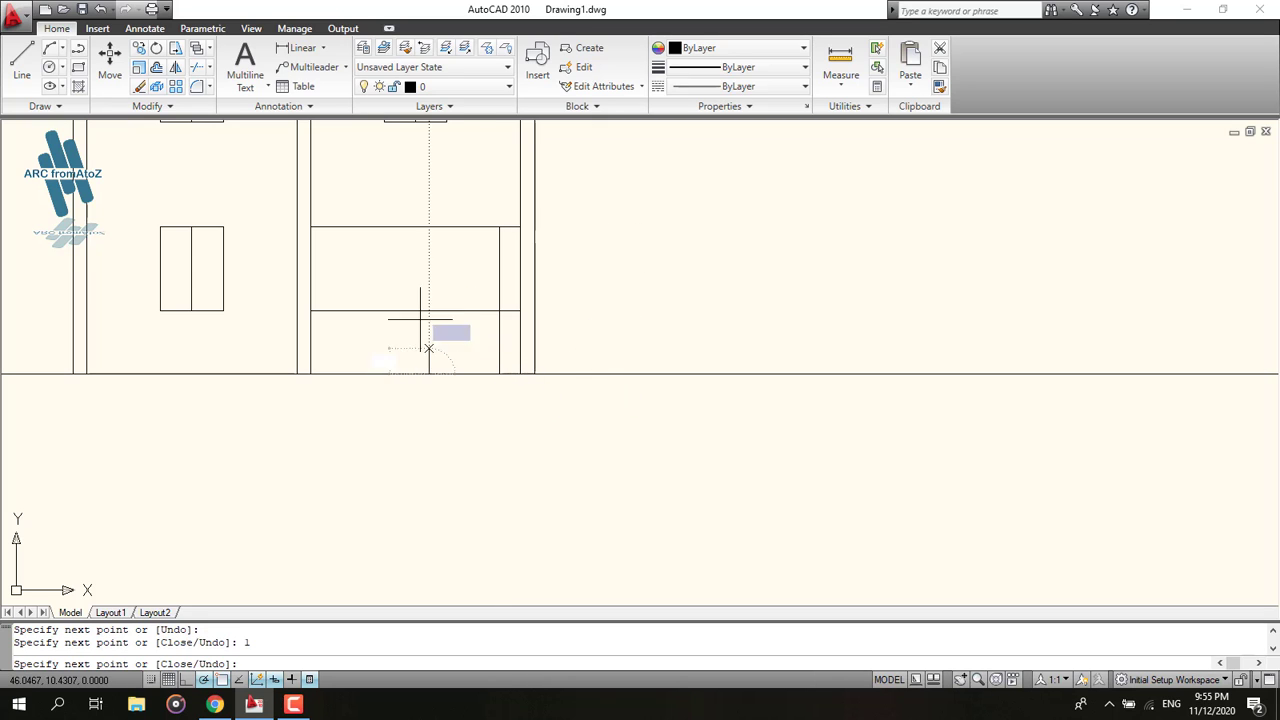
left_click(430, 226)
key("Escape")
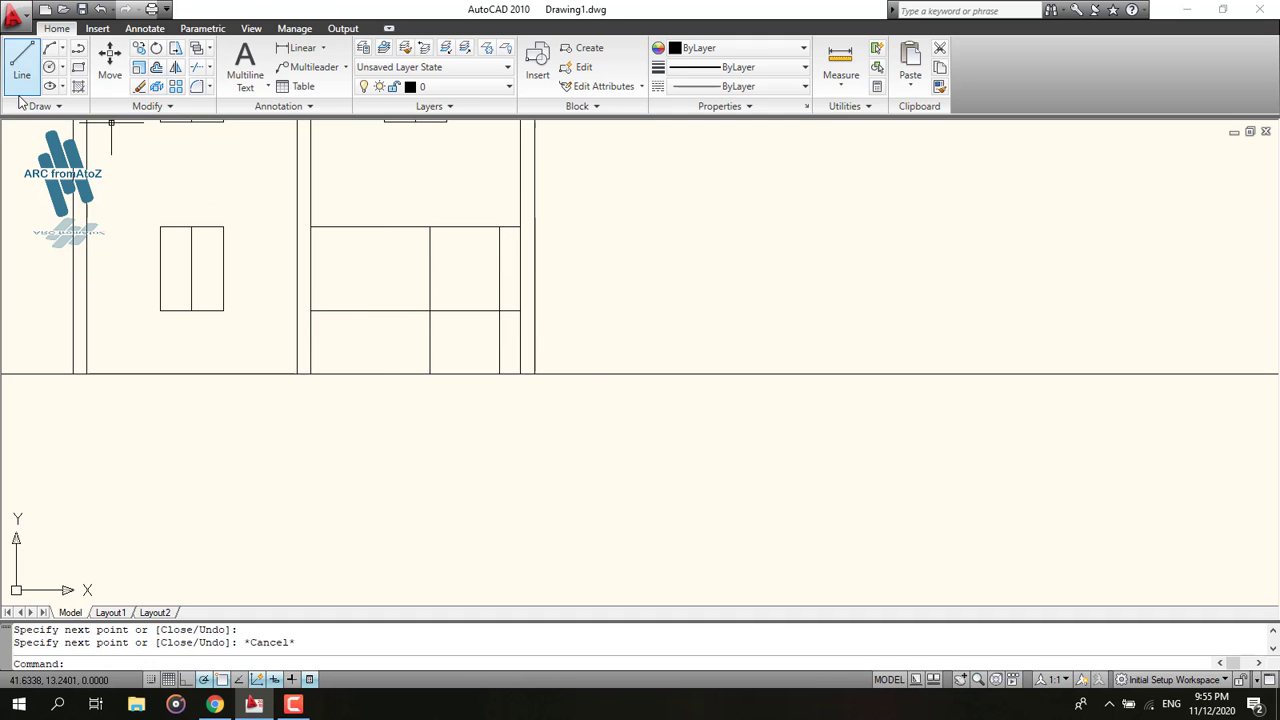
Draw the lower right window's side lines between head and sill guides, starting 0.3 left of the door, with a window width of 0.9.
left_click(21, 62)
scroll(400, 262, "up", 3)
left_click(501, 188)
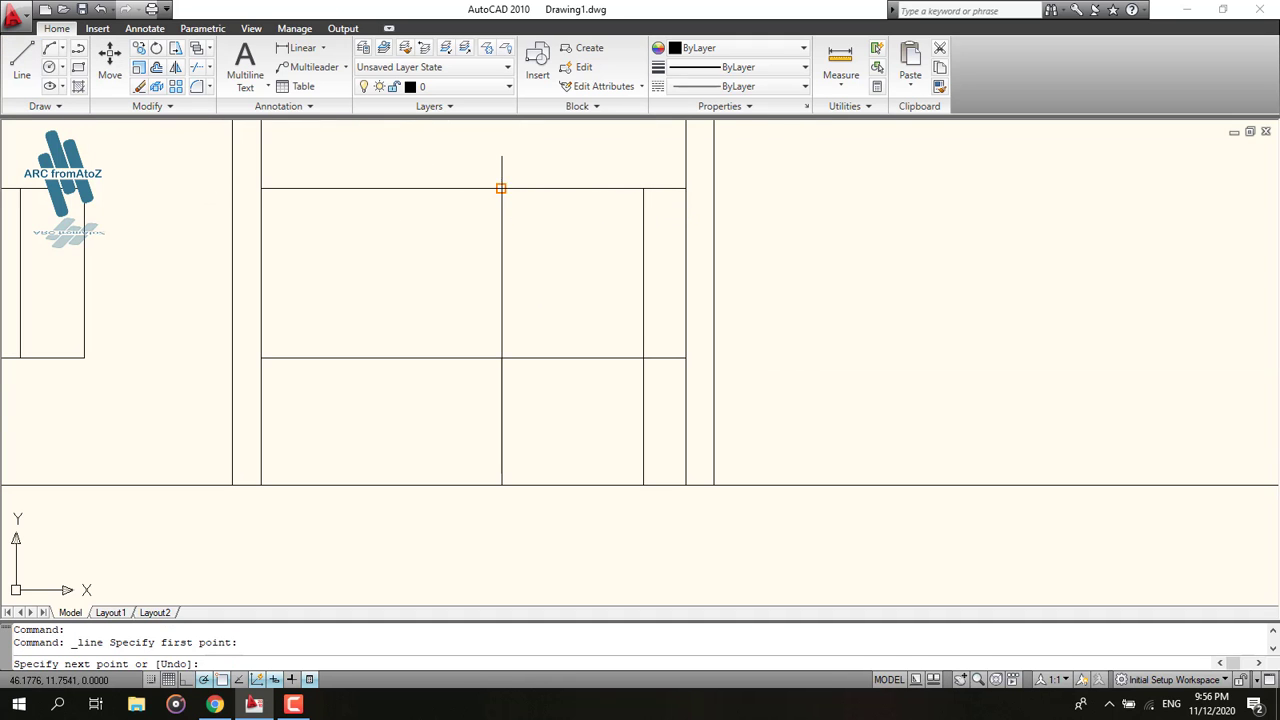
type(".3")
key("Return")
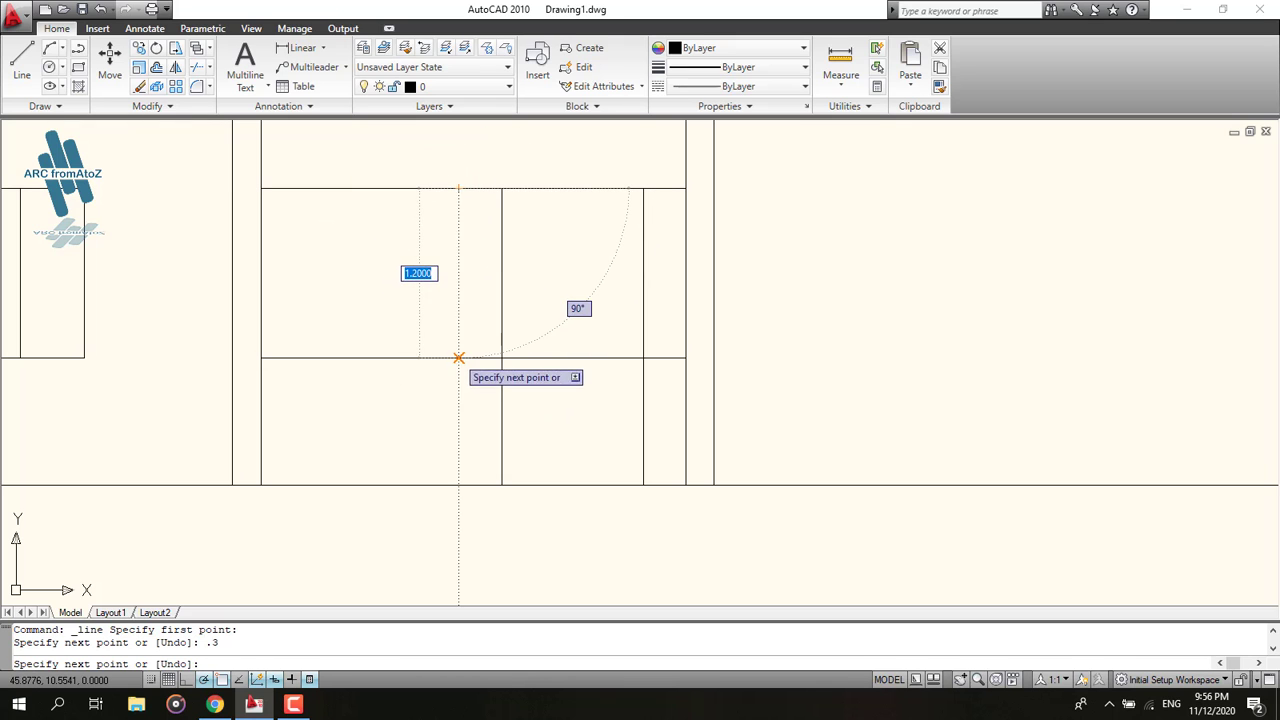
left_click(458, 357)
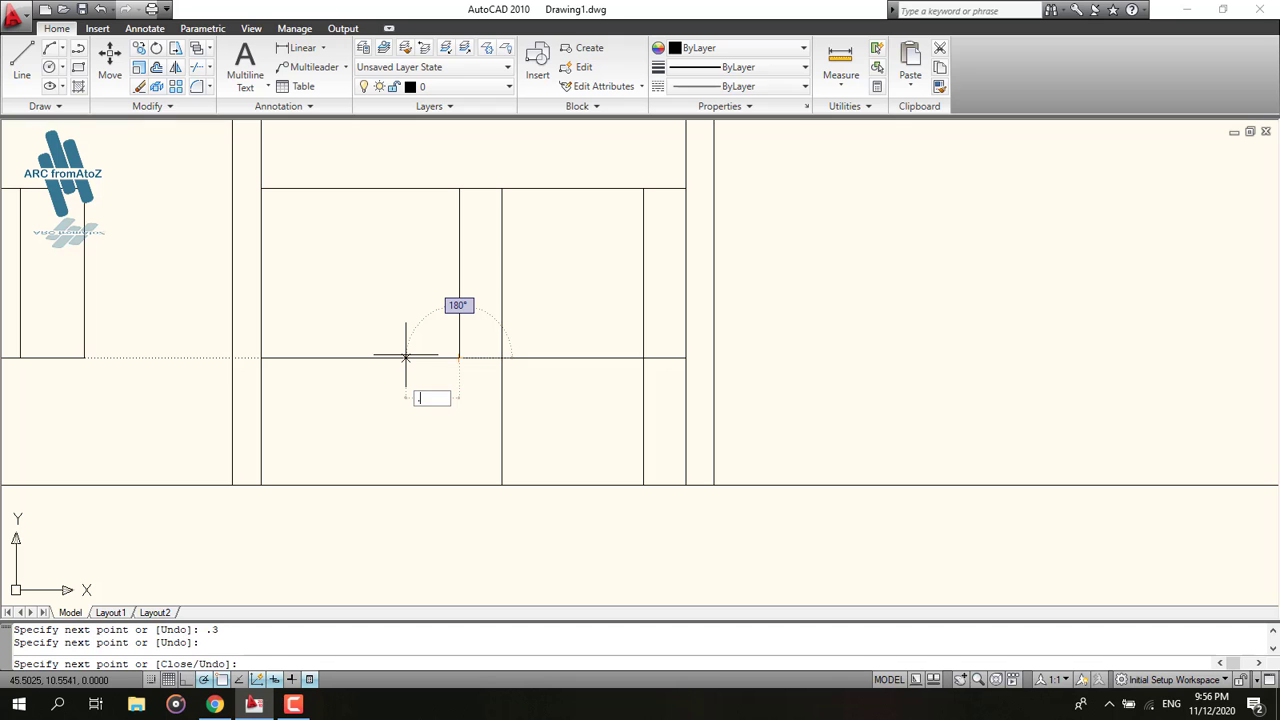
key("Return")
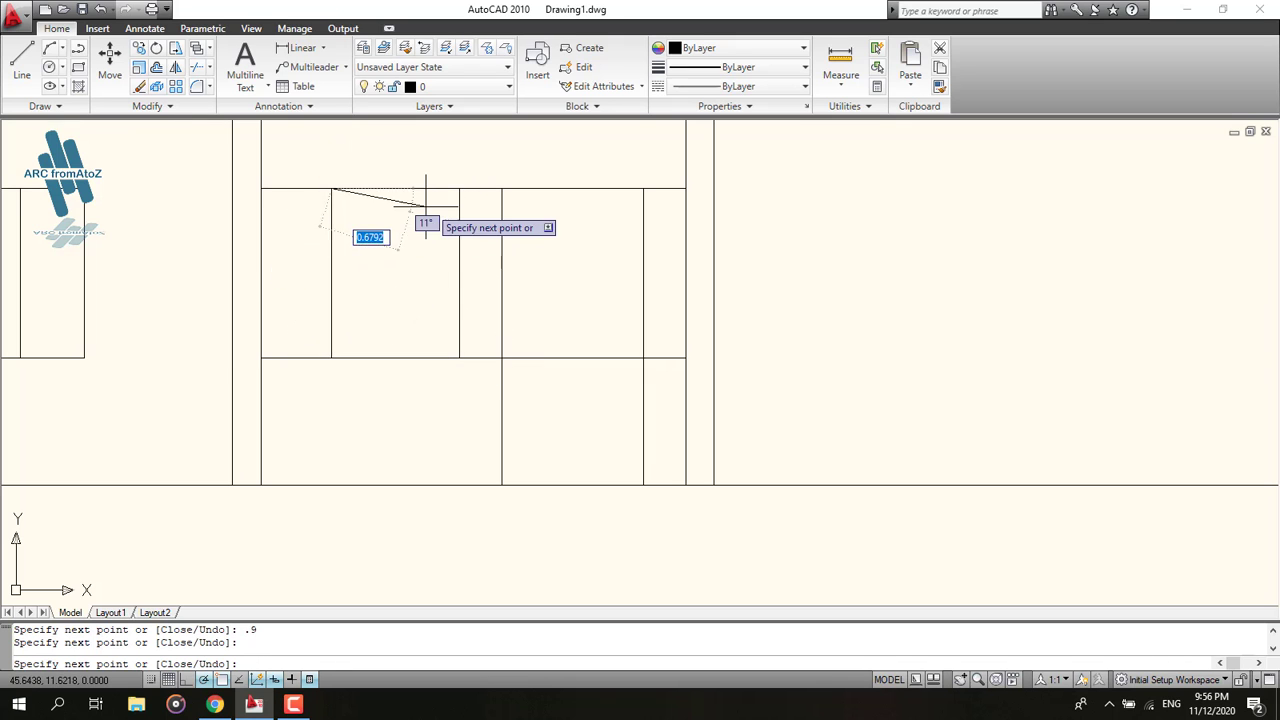
key("Escape")
Draw the lower right window's vertical centre line 0.45 from its right side line, from the head guide to the sill guide.
left_click(21, 62)
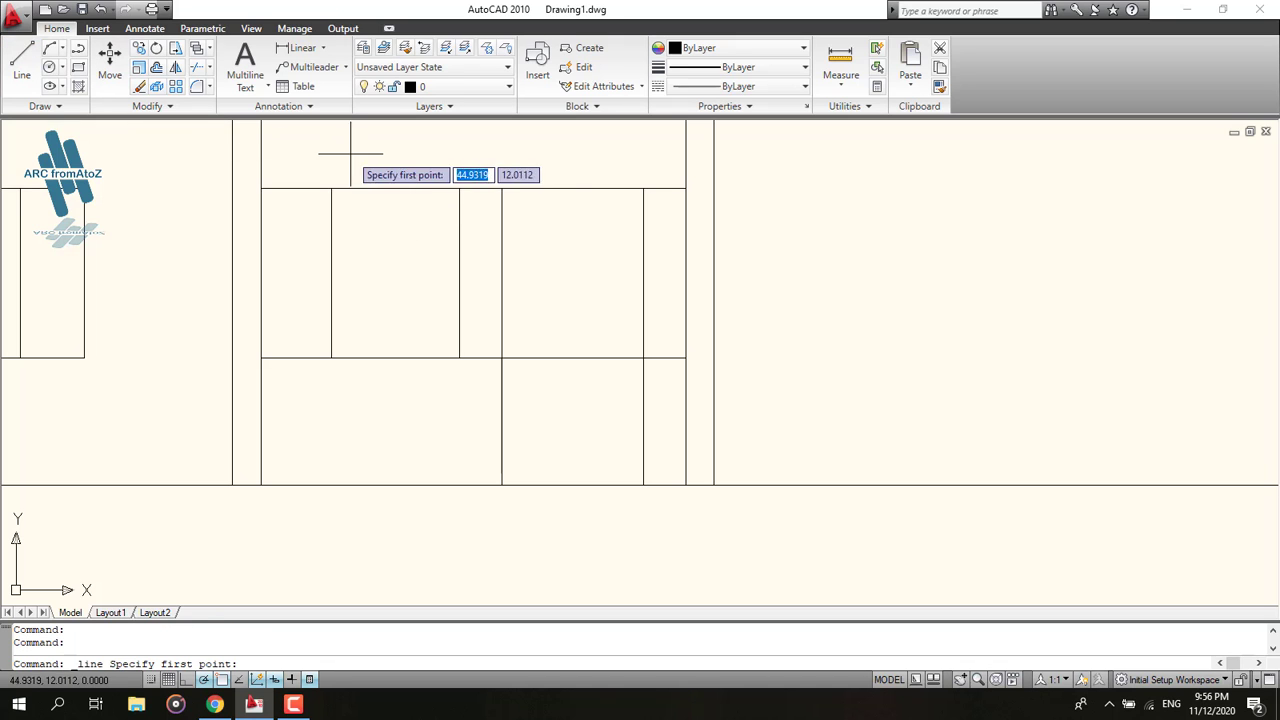
left_click(458, 188)
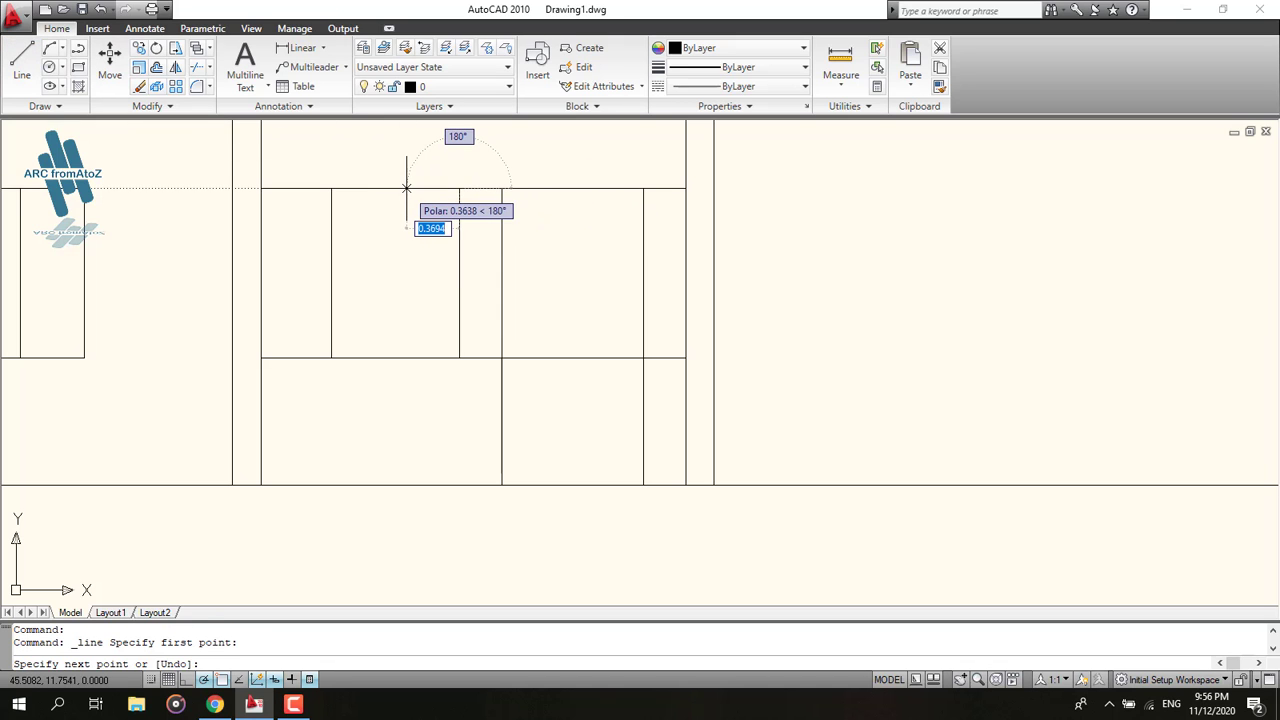
type(".45")
key("Return")
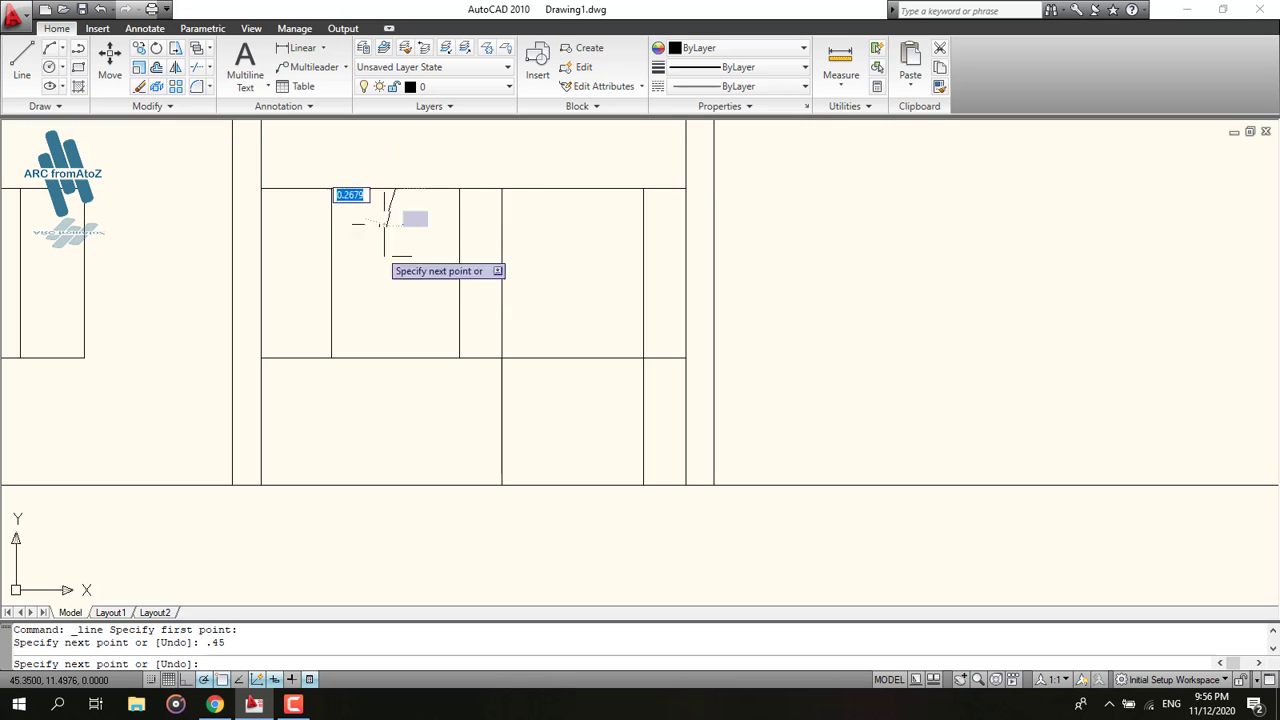
left_click(395, 366)
key("Escape")
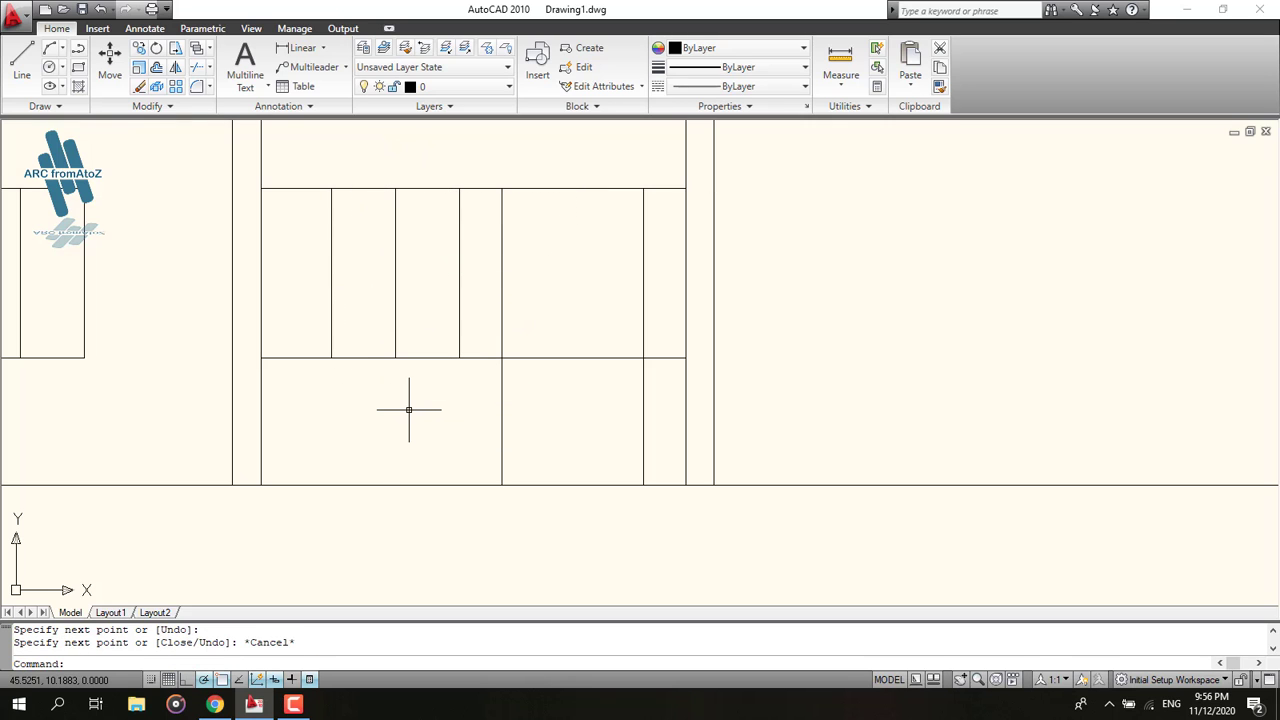
Trim the head and sill guides left of the lower right window and the sill guide from the window across the door.
left_click(197, 68)
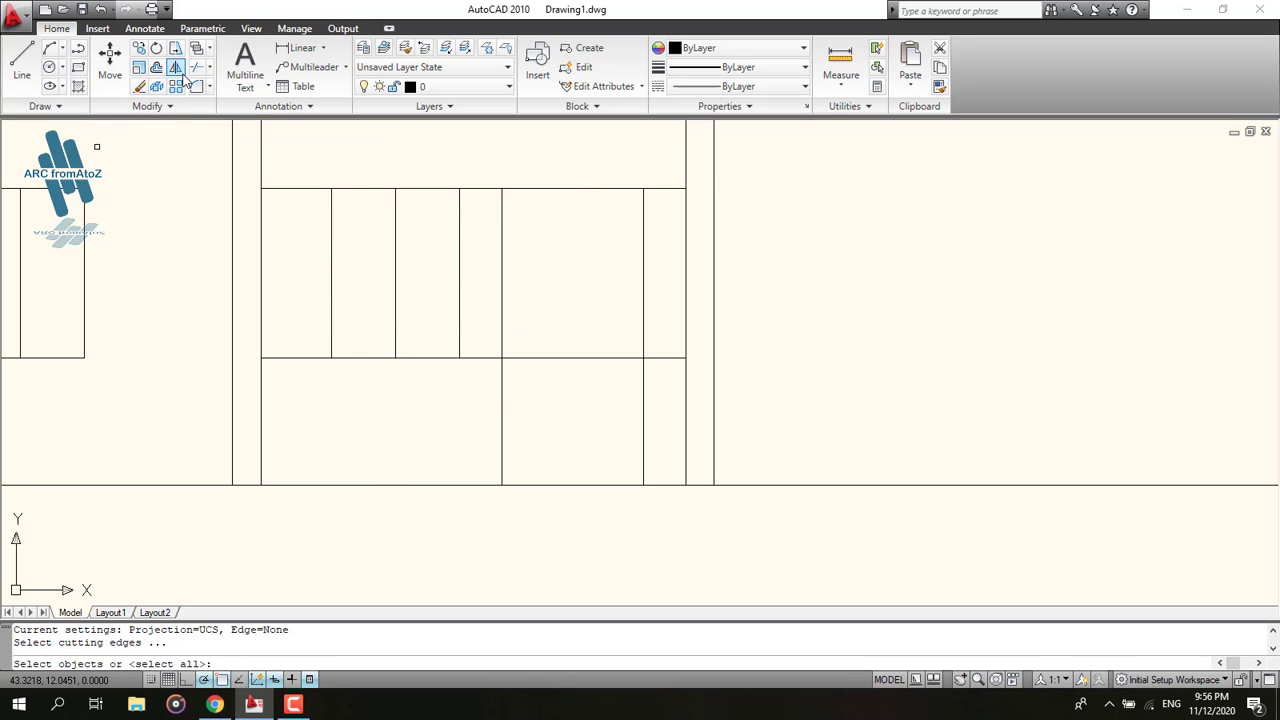
key("Return")
left_click(321, 186)
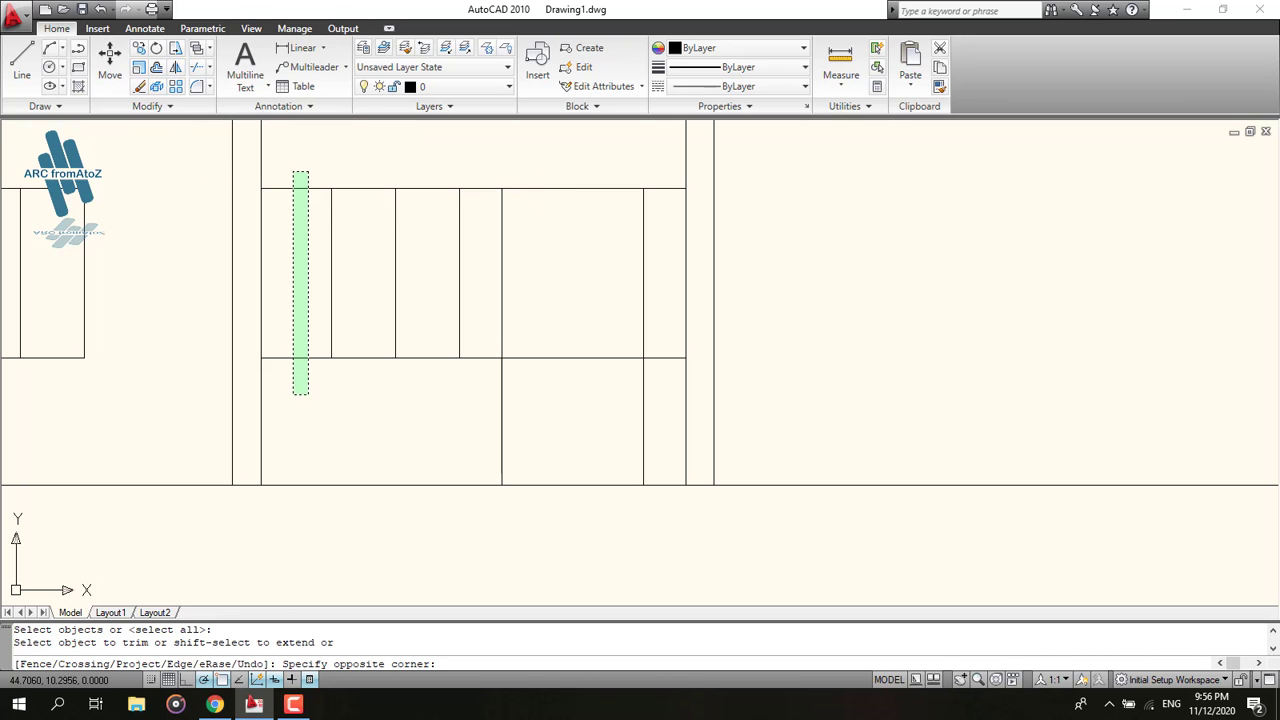
left_click(294, 399)
left_click(490, 152)
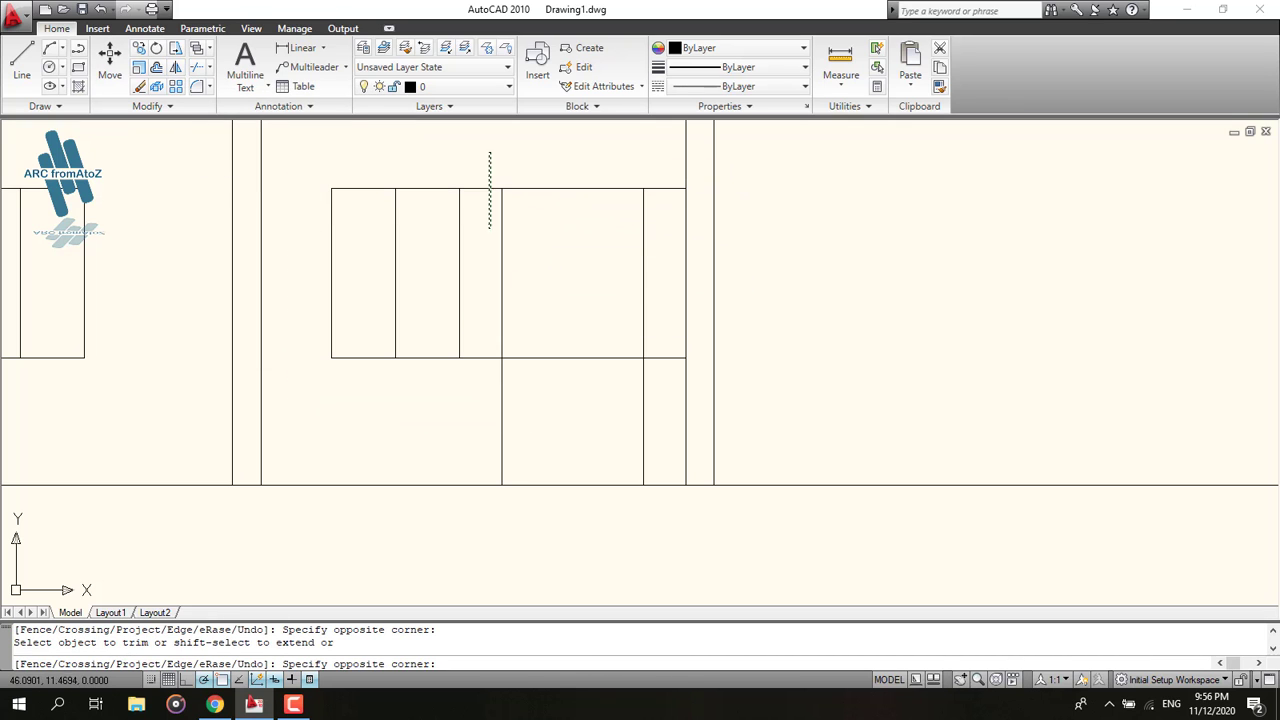
left_click(490, 398)
left_click(556, 389)
left_click(480, 222)
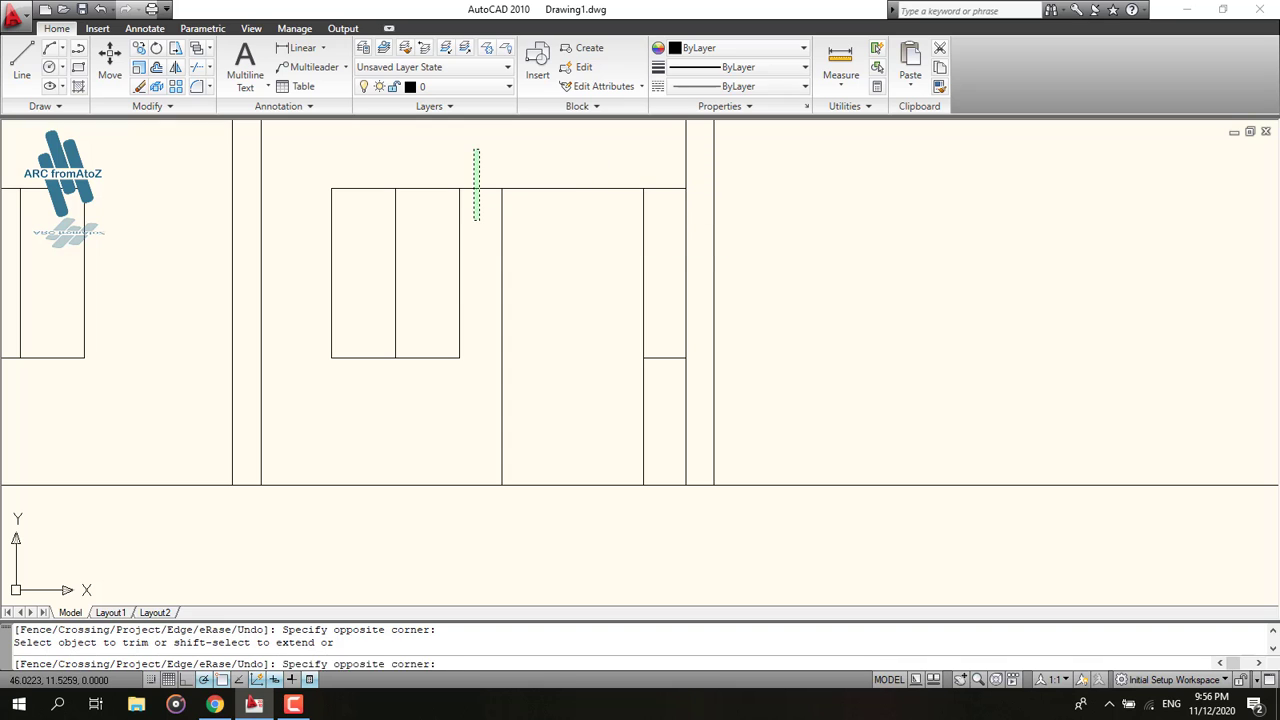
Try to trim the leftover head guide segment between window and door and the guide segments right of the door.
left_click(470, 147)
left_click(486, 220)
left_click(486, 220)
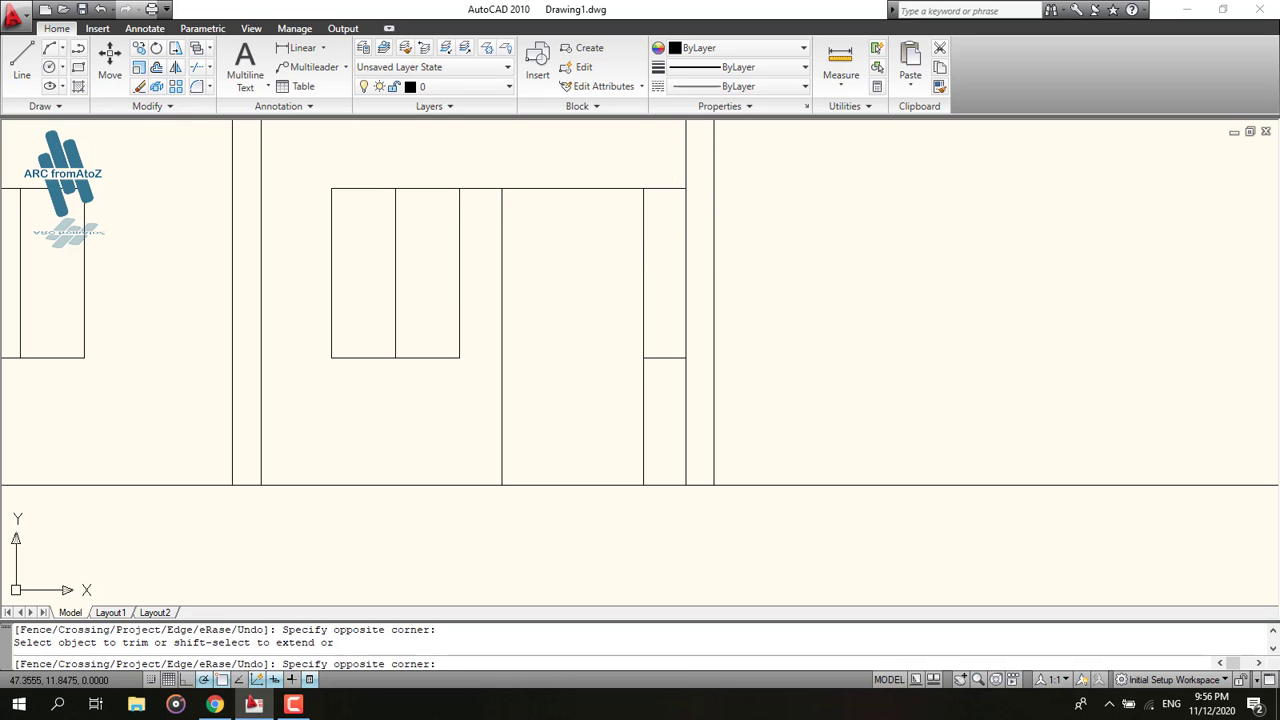
left_click(667, 175)
left_click(680, 405)
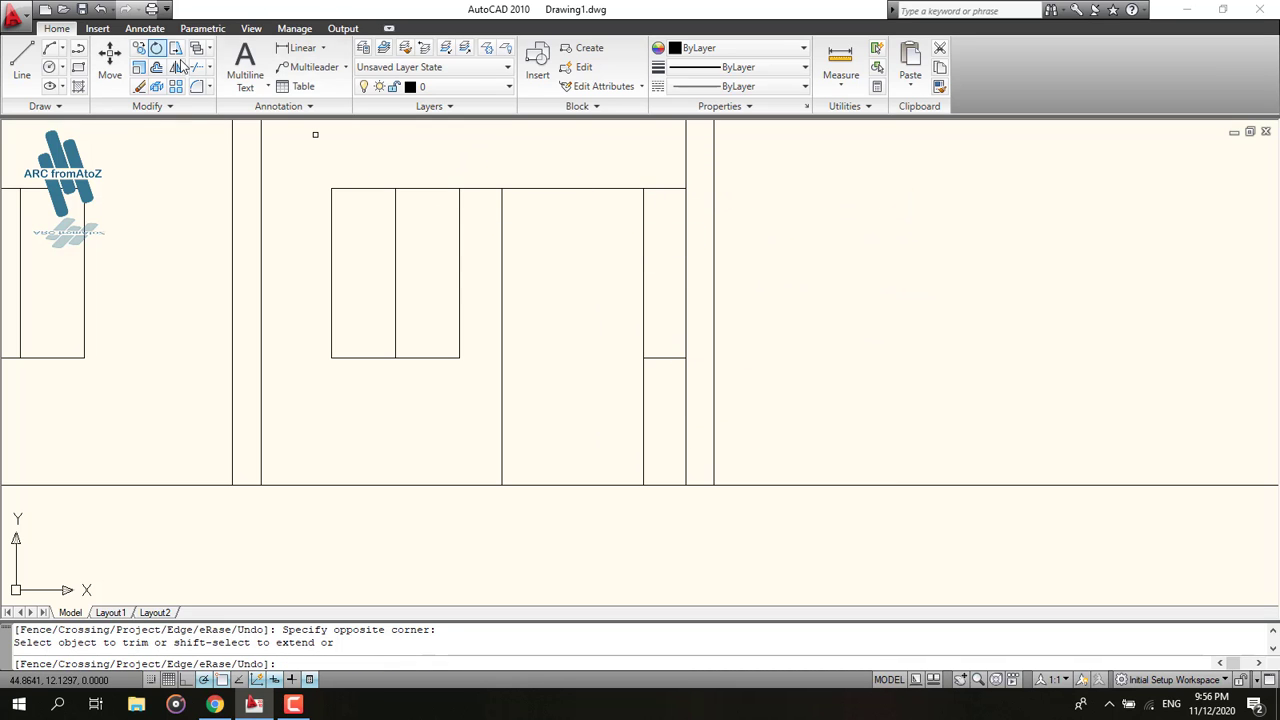
key("Escape")
Erase the leftover head segment between window and door, plus the head and sill segments between the door and the right wall.
left_click(480, 188)
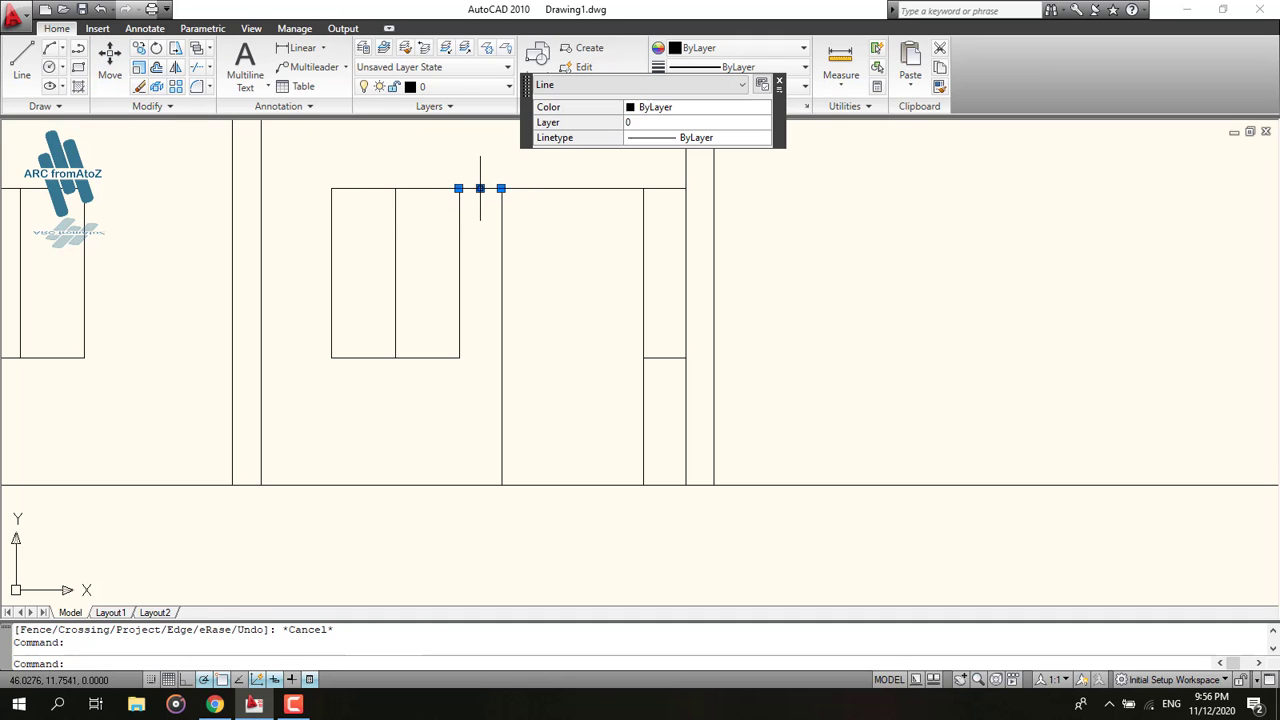
key("Delete")
left_click(674, 171)
left_click(651, 385)
key("Delete")
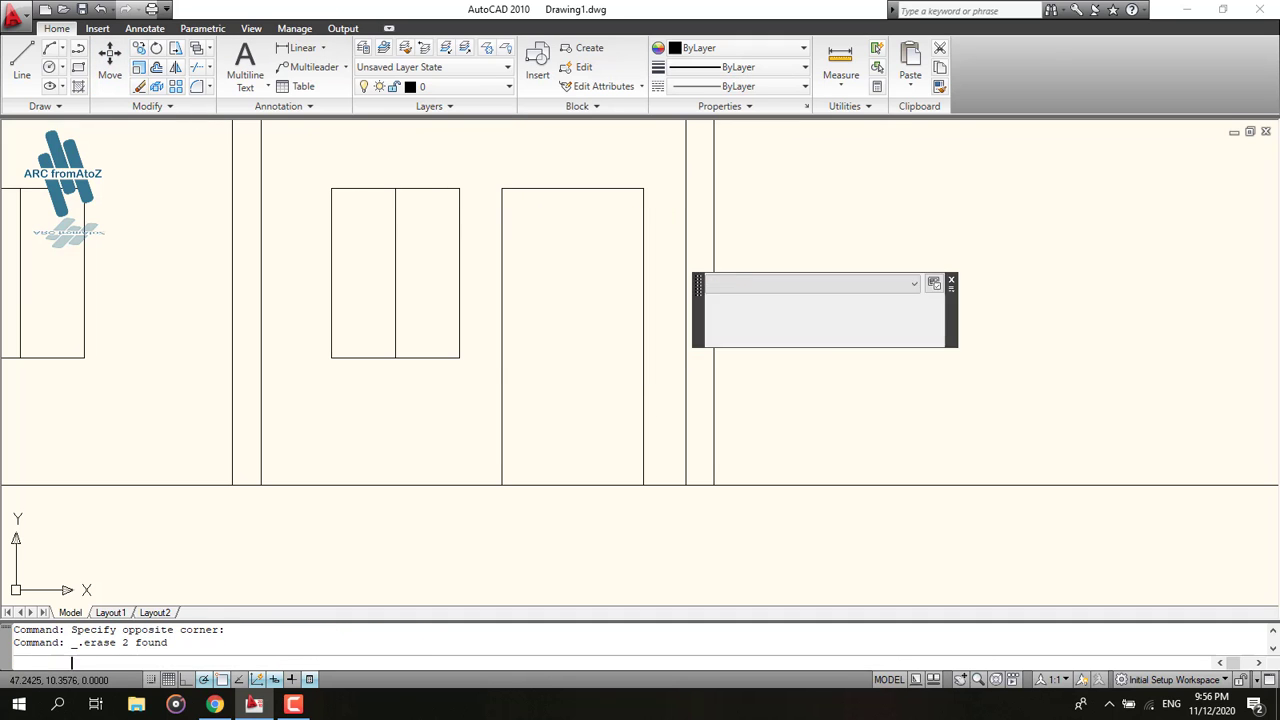
Check the front door in the reference PDF, and in AutoCAD offset the door's sides and head 0.1 inward.
middle_click_drag(523, 298, 348, 285)
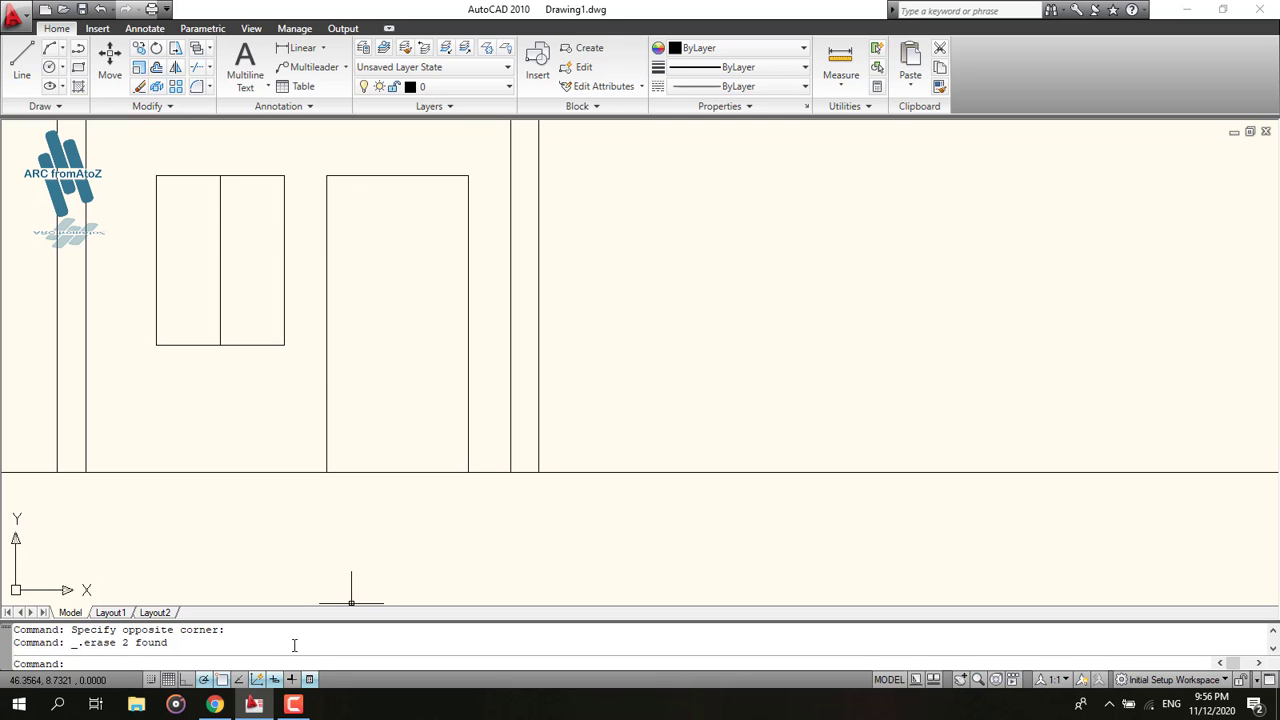
left_click(215, 703)
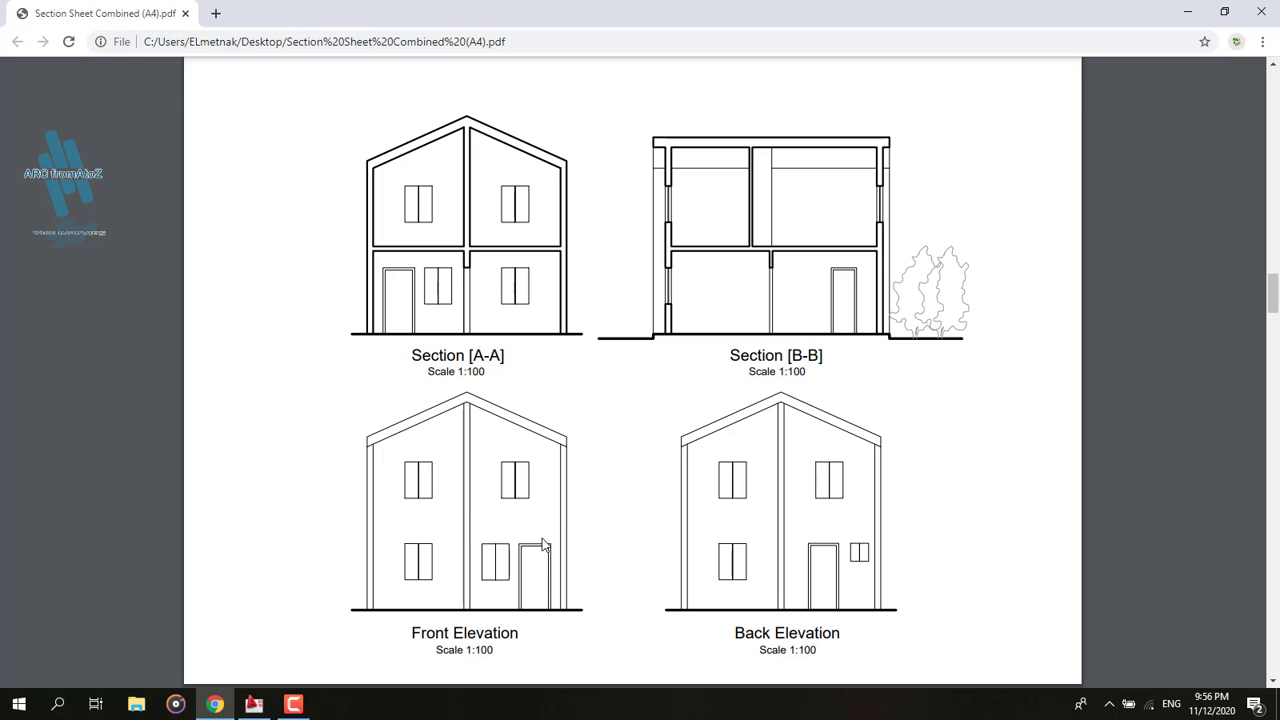
left_click(1187, 12)
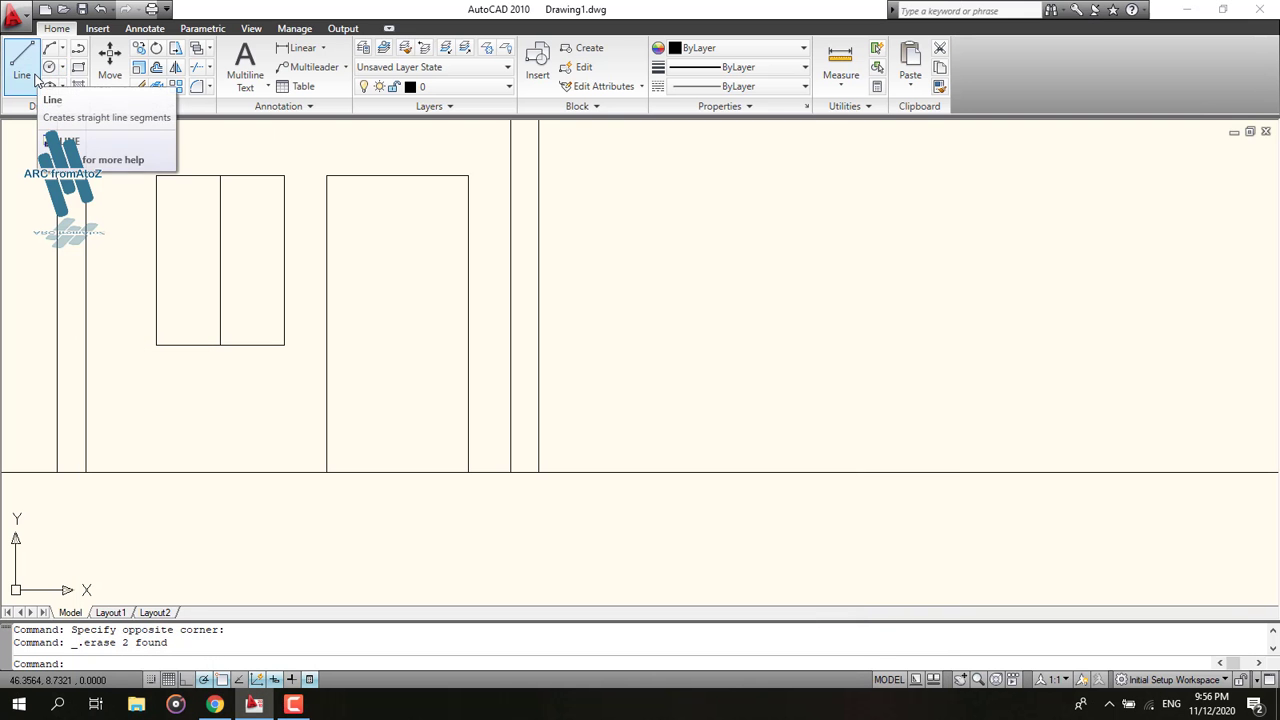
left_click(155, 68)
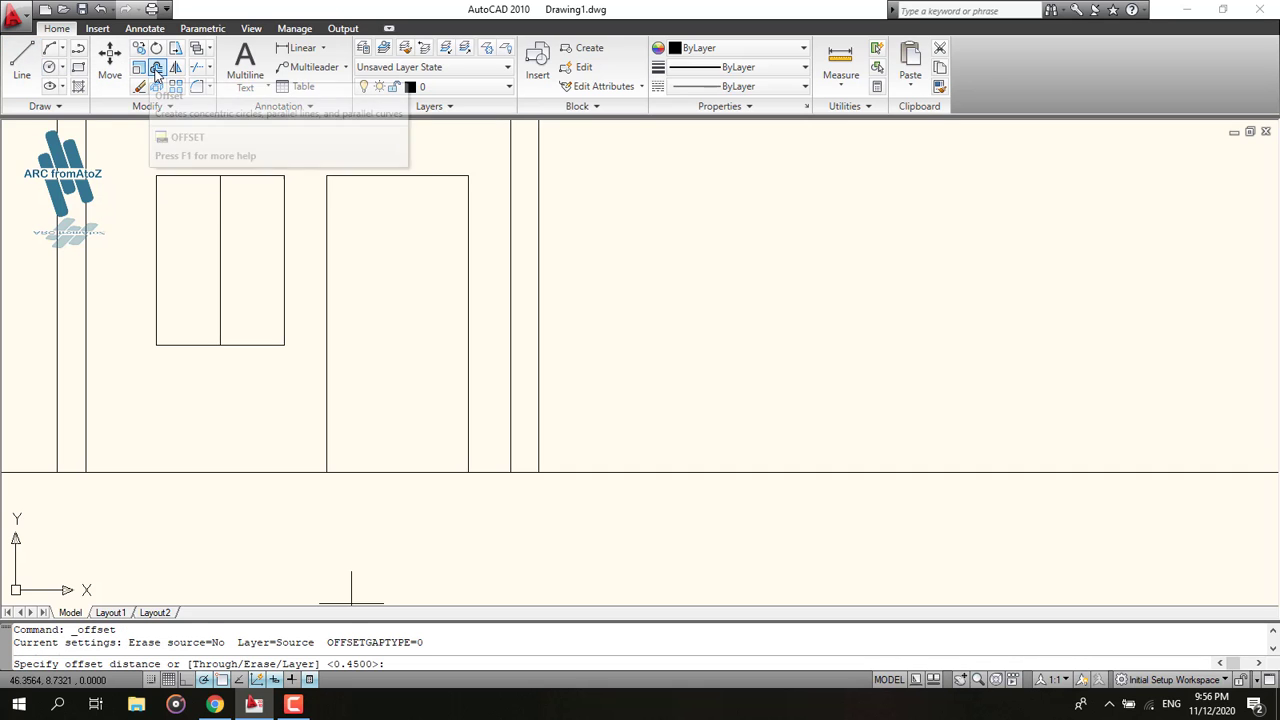
type(".")
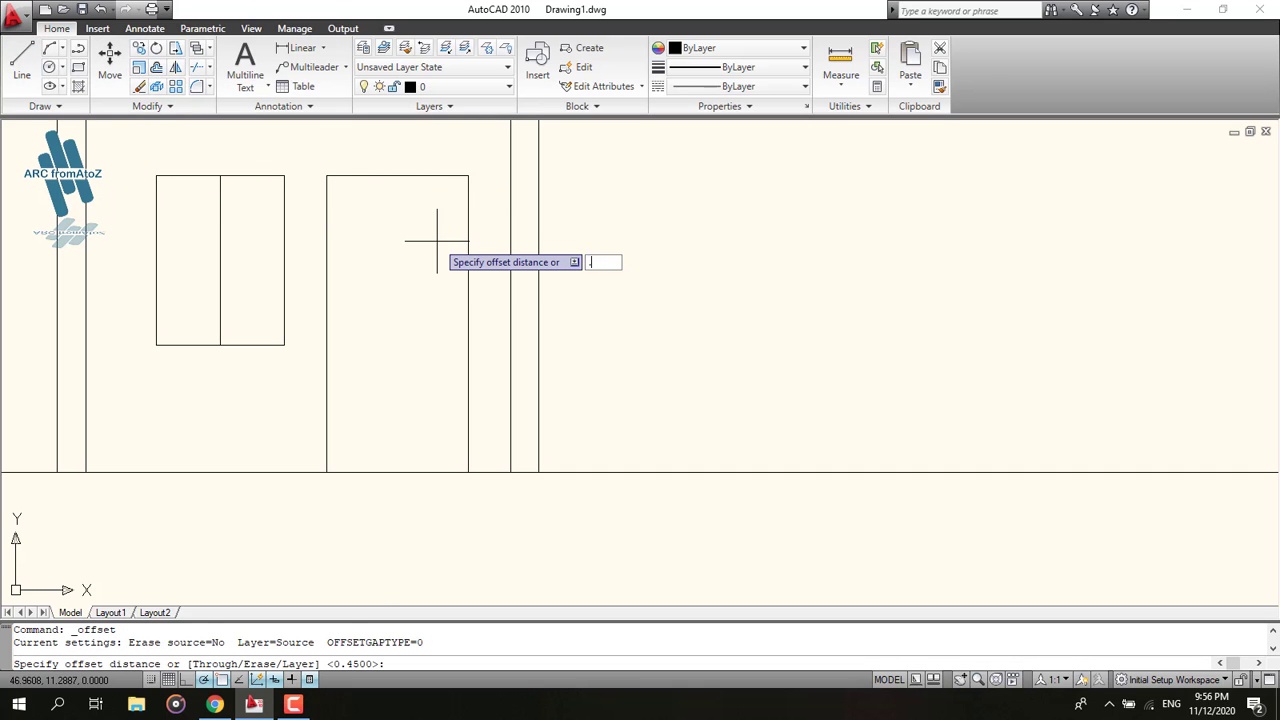
type("1")
key("Return")
left_click(468, 238)
left_click(443, 222)
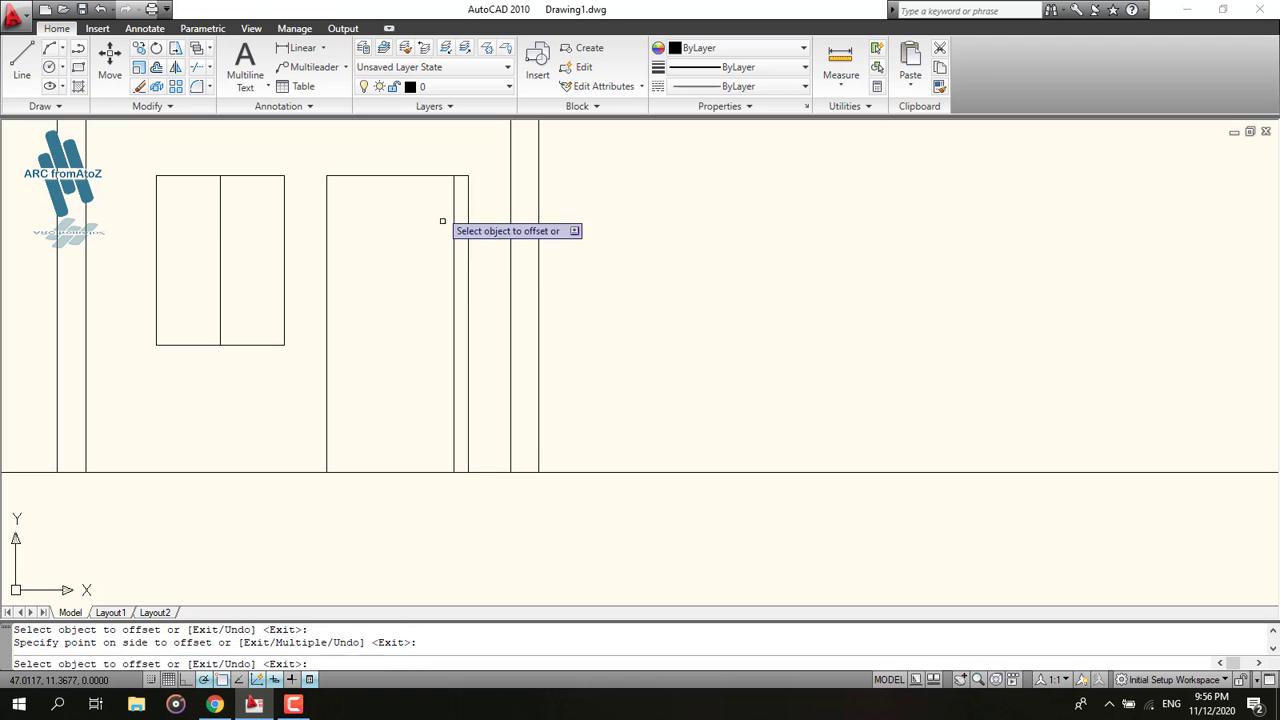
left_click(386, 176)
left_click(393, 201)
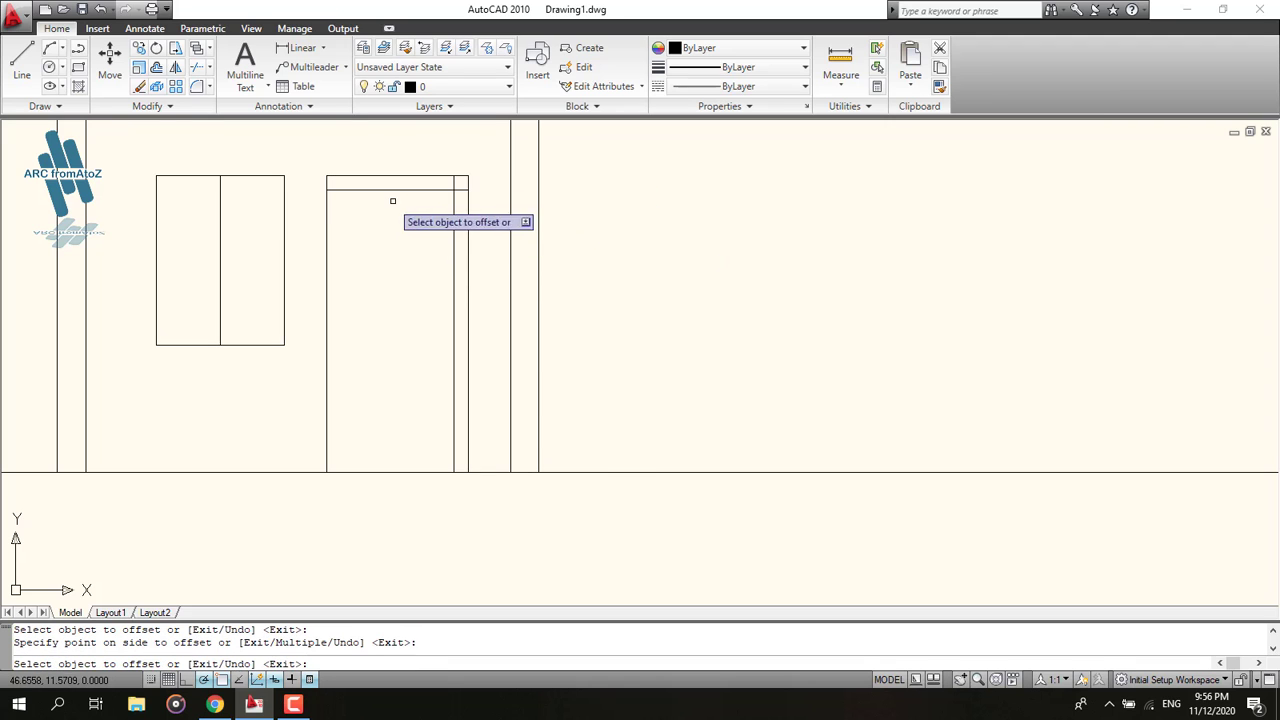
left_click(327, 210)
left_click(345, 212)
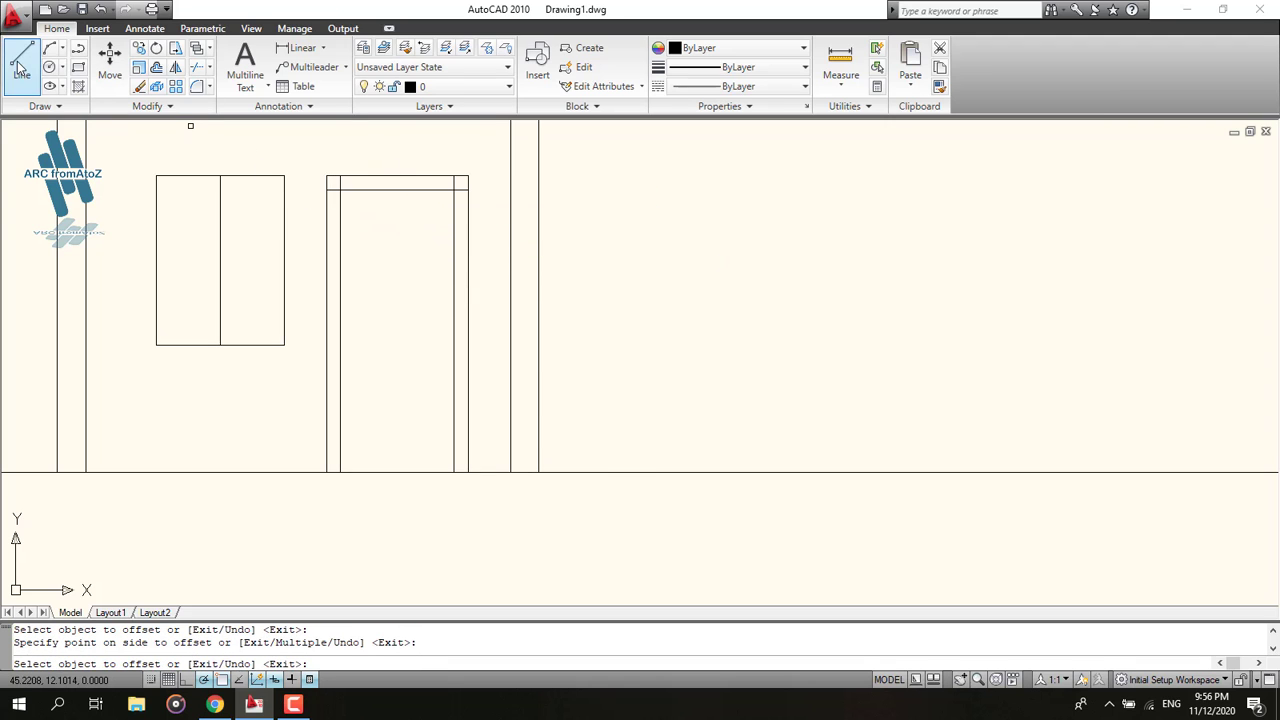
Trim the overlapping line ends at both upper corners of the door frame.
scroll(337, 206, "up", 4)
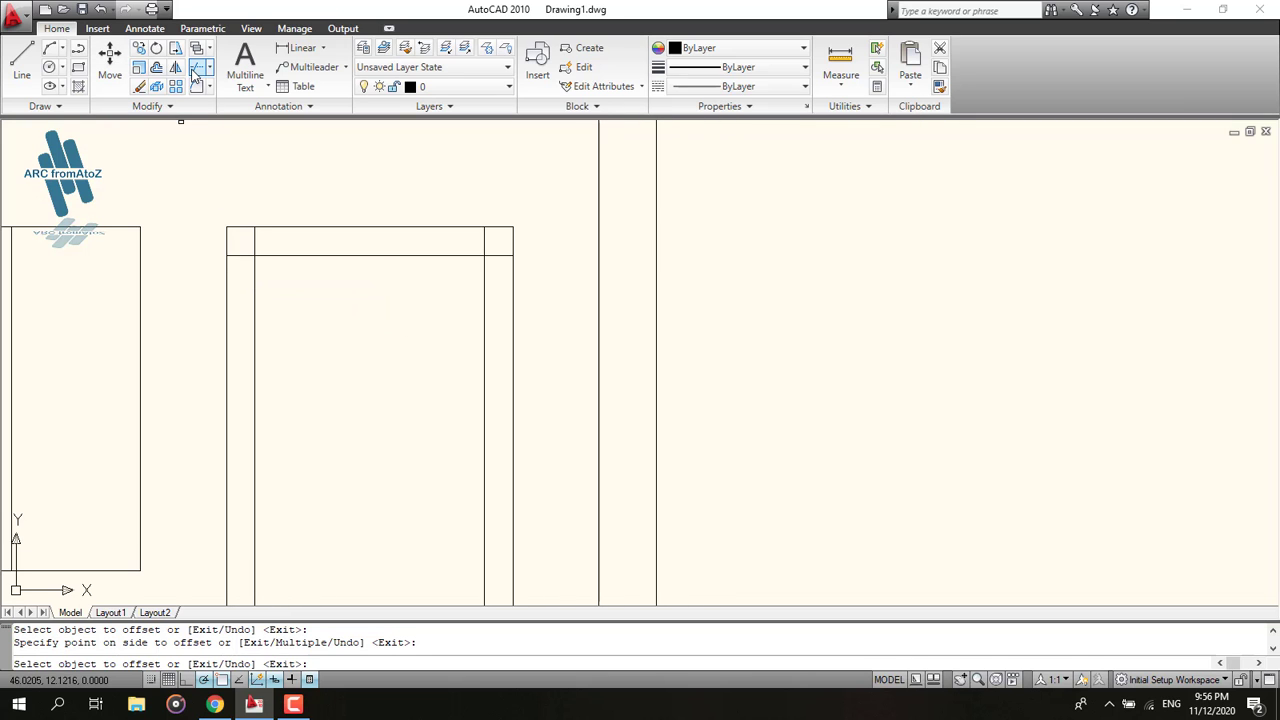
left_click(197, 67)
key("Return")
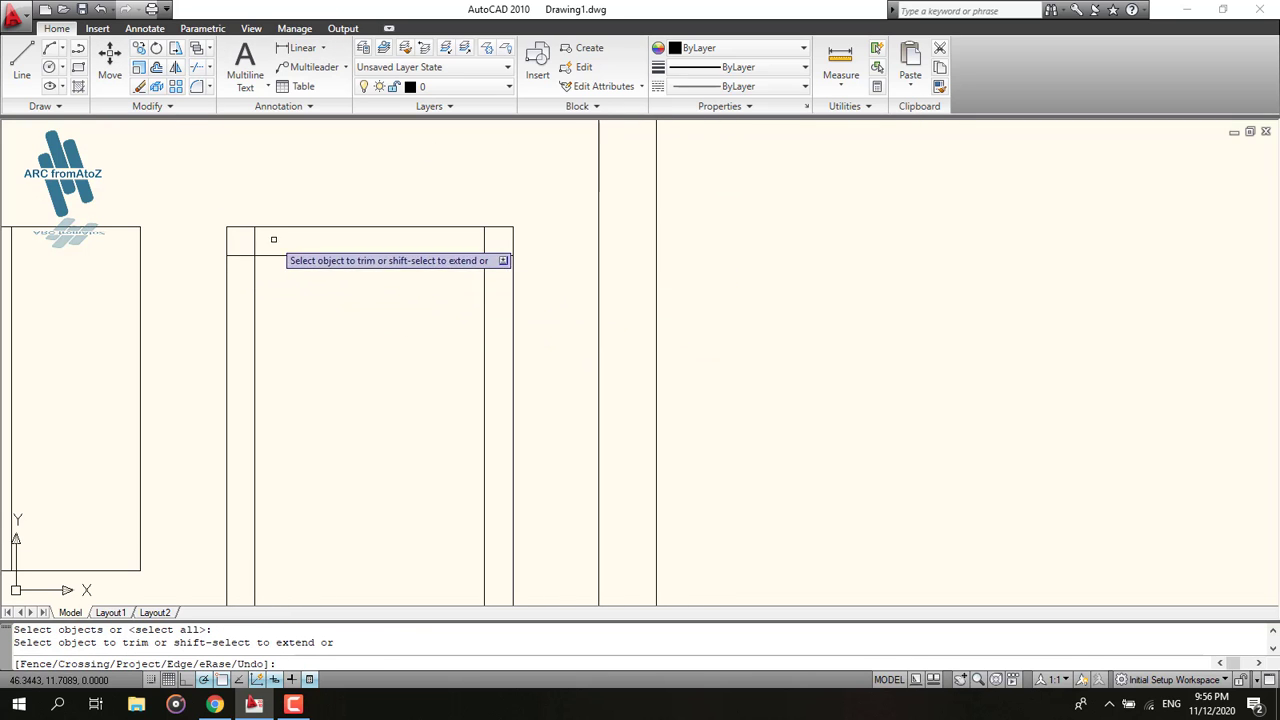
left_click(273, 239)
left_click(244, 262)
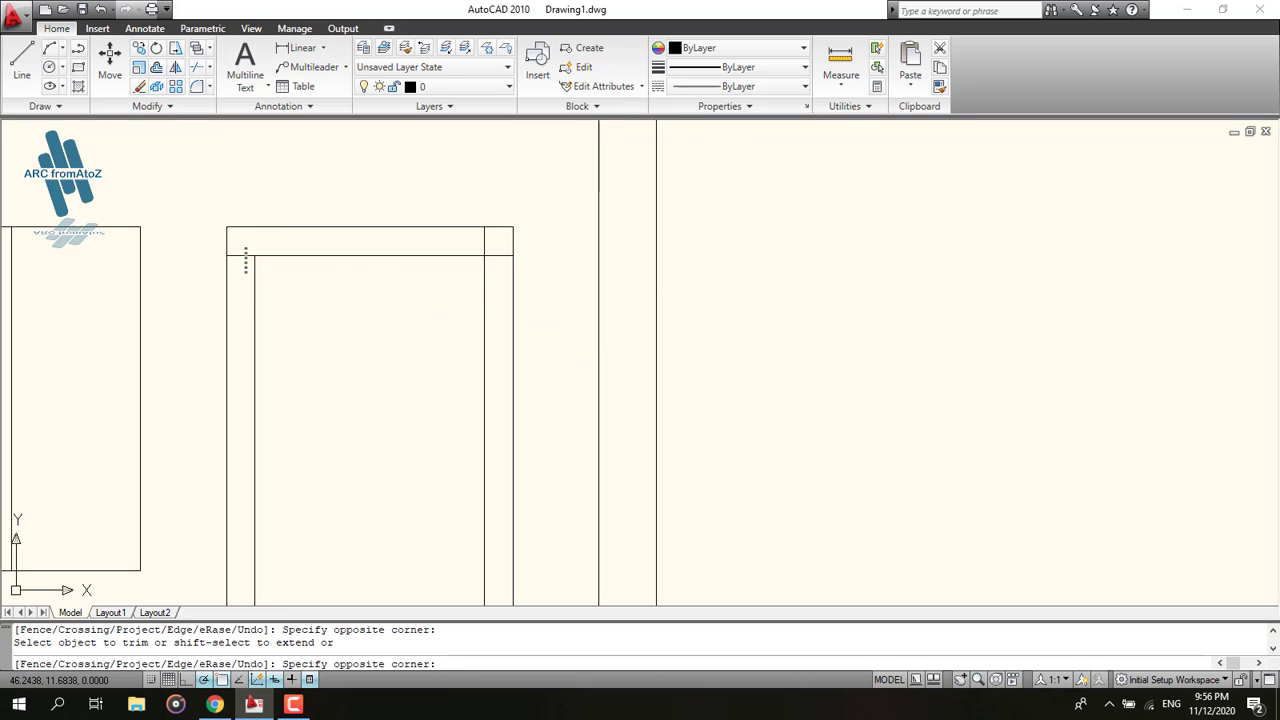
left_click(499, 261)
left_click(471, 234)
Compare the whole front elevation with the reference PDF in Chrome.
scroll(462, 324, "down", 5)
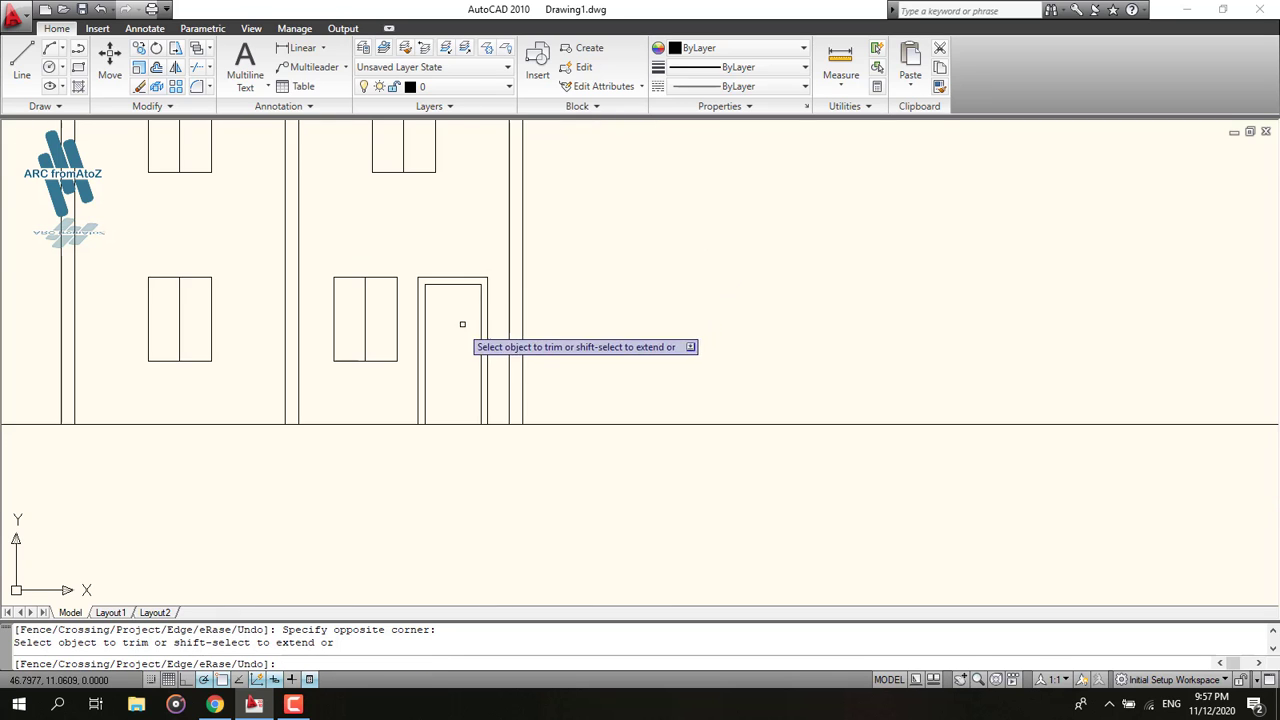
scroll(462, 324, "down", 3)
left_click(228, 705)
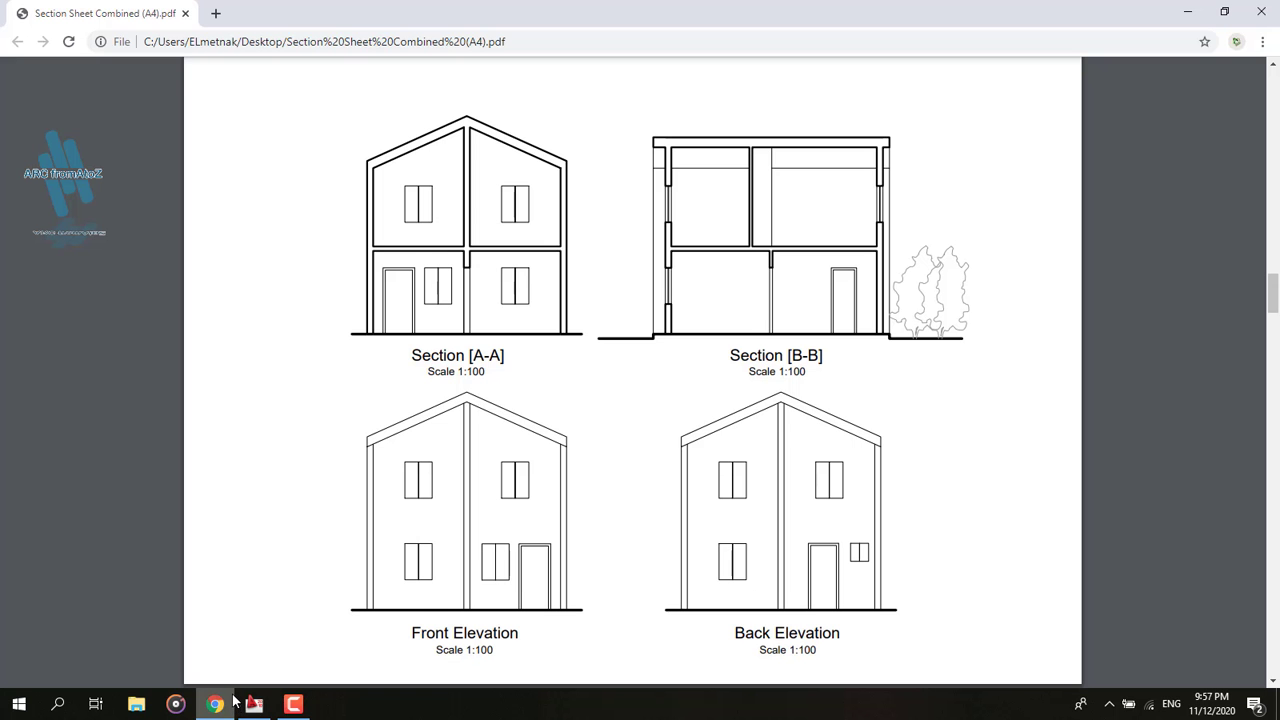
mouse_move(257, 706)
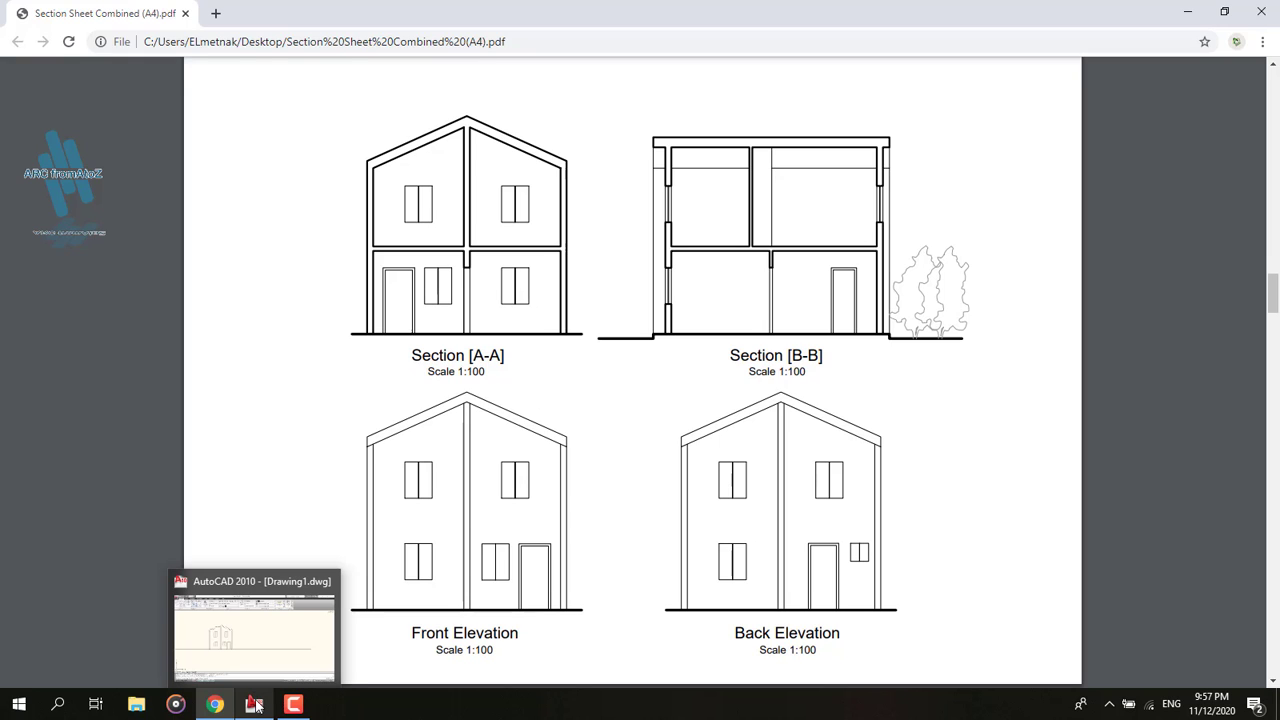